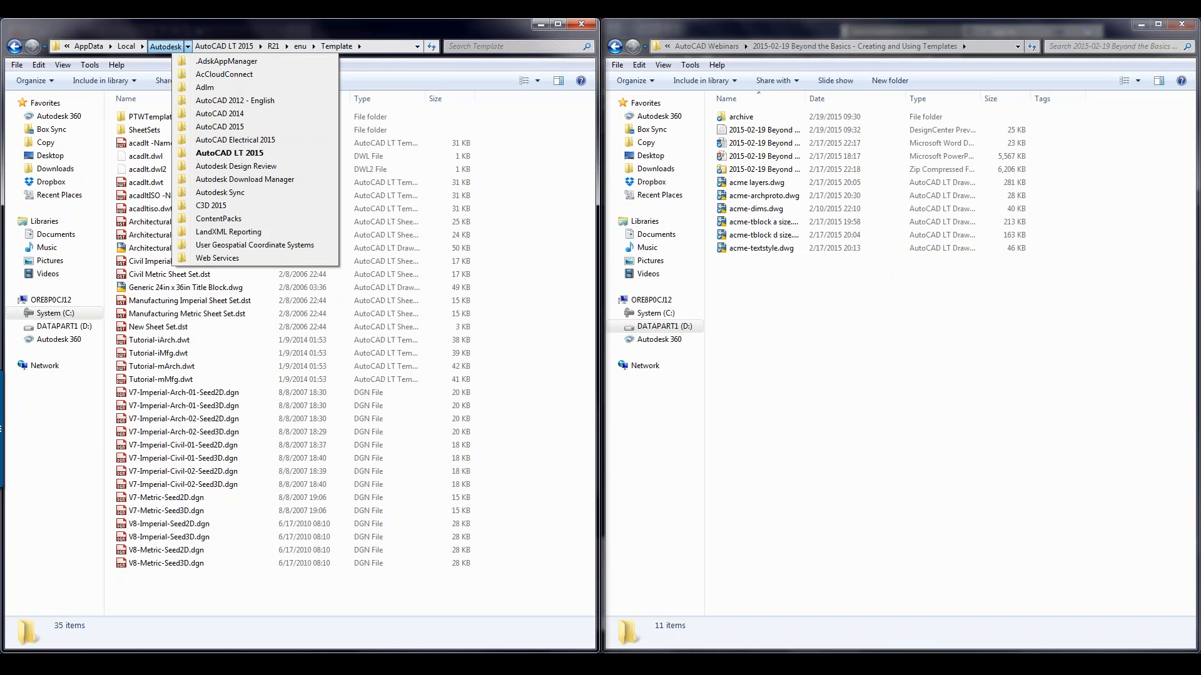
Step: Examine the folder levels in the AutoCAD LT 2015 Template folder's path, from Local down to Template
{"action": "mouse_move", "coordinate": [229, 46]}
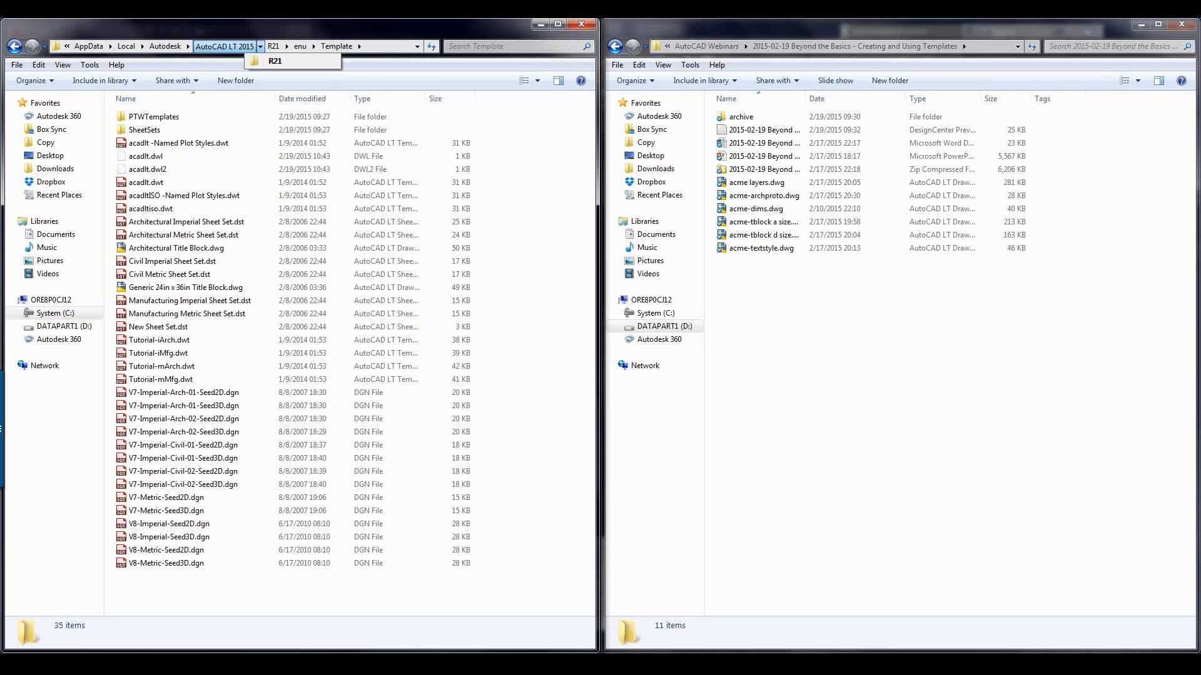
{"action": "mouse_move", "coordinate": [275, 46]}
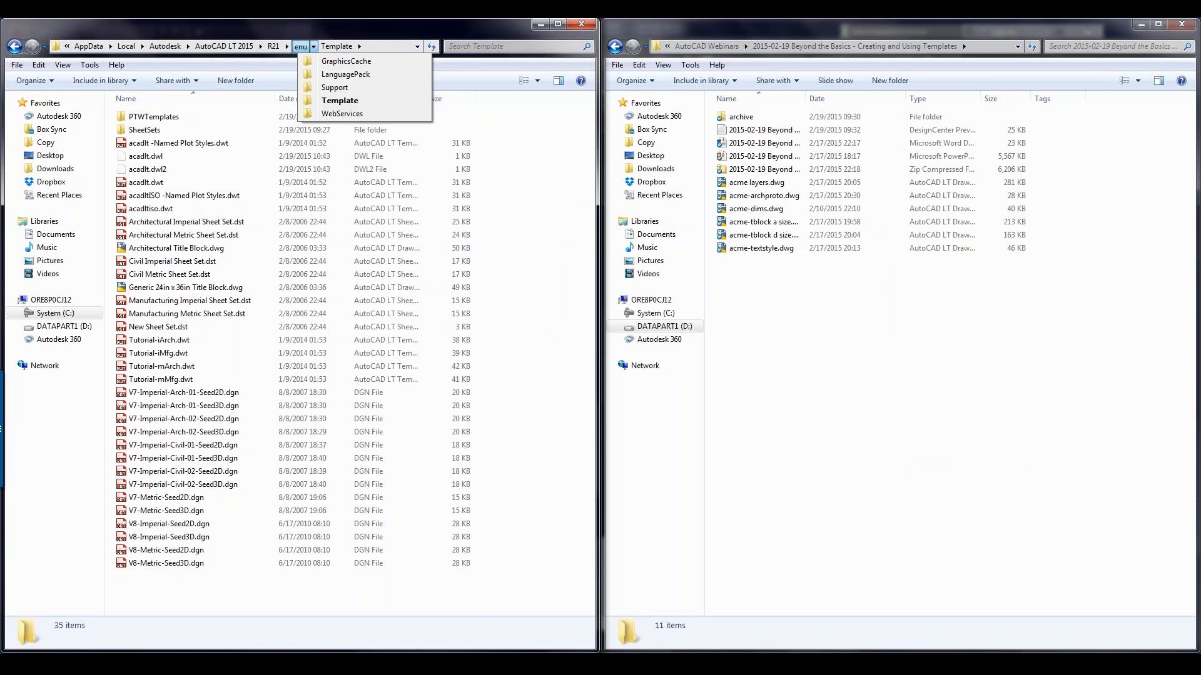
{"action": "mouse_move", "coordinate": [338, 47]}
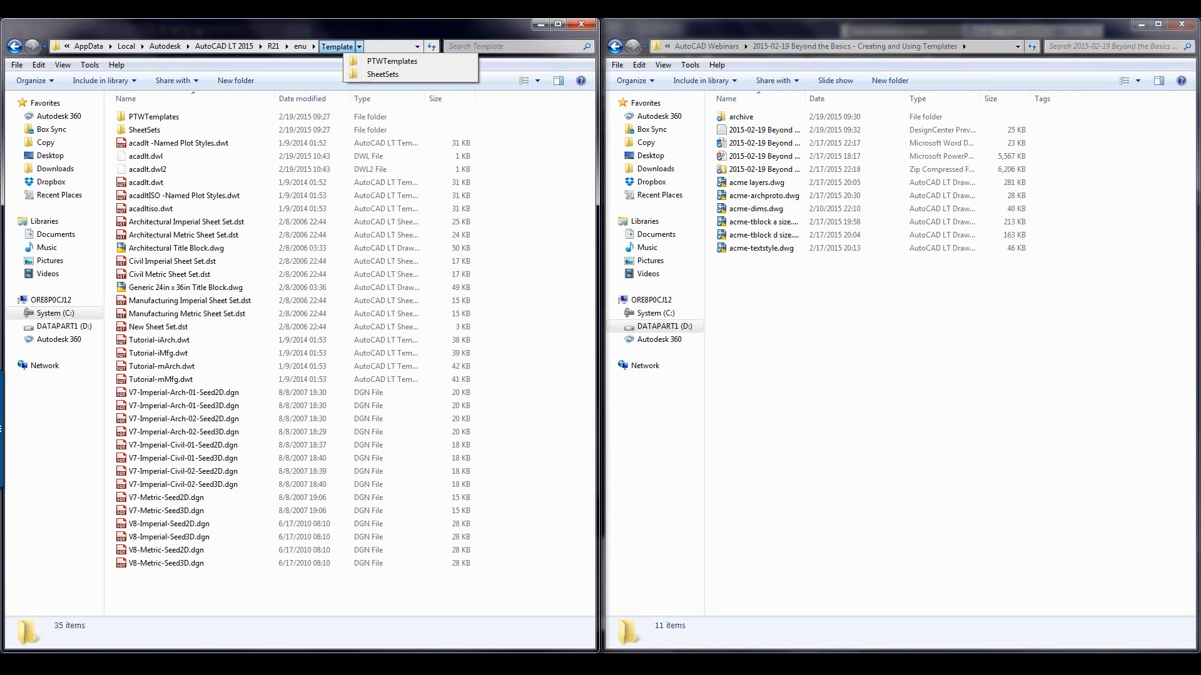
{"action": "mouse_move", "coordinate": [127, 46]}
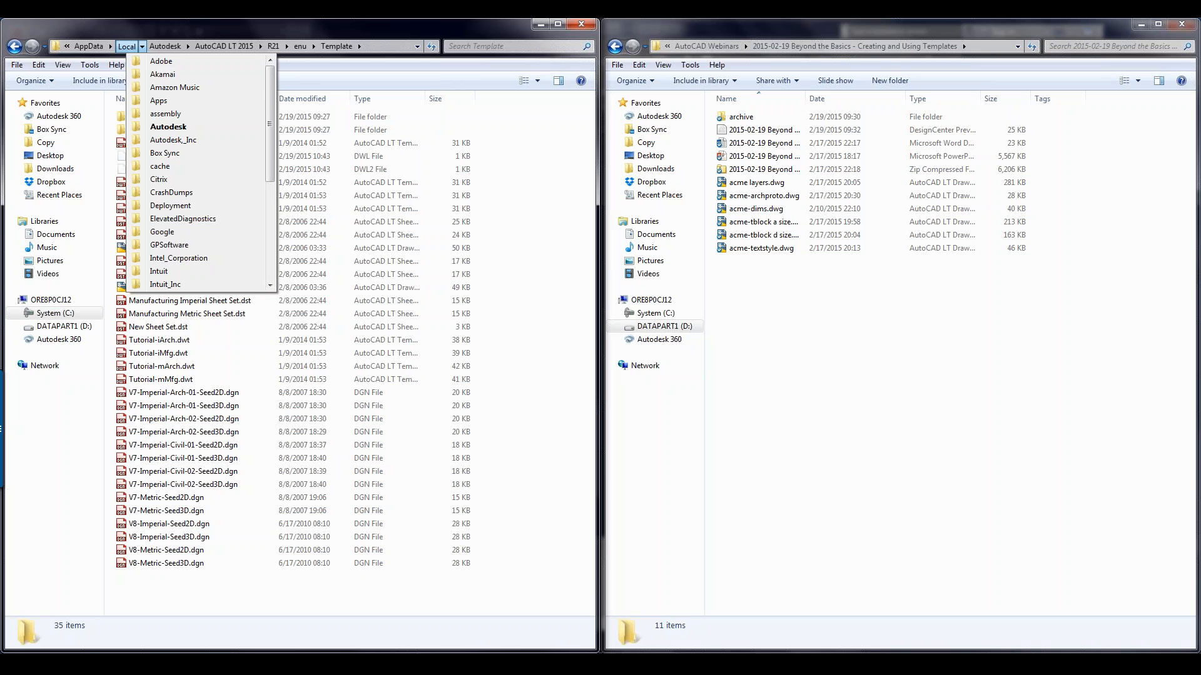
{"action": "key", "text": "Escape"}
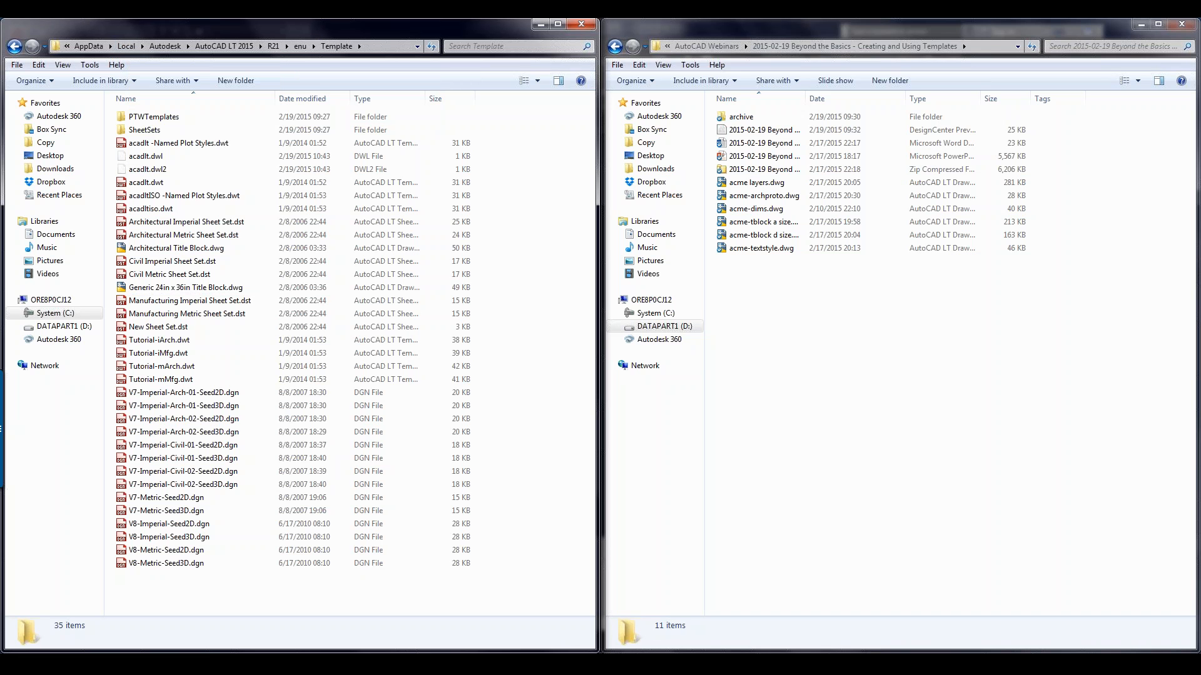
{"action": "mouse_move", "coordinate": [216, 119]}
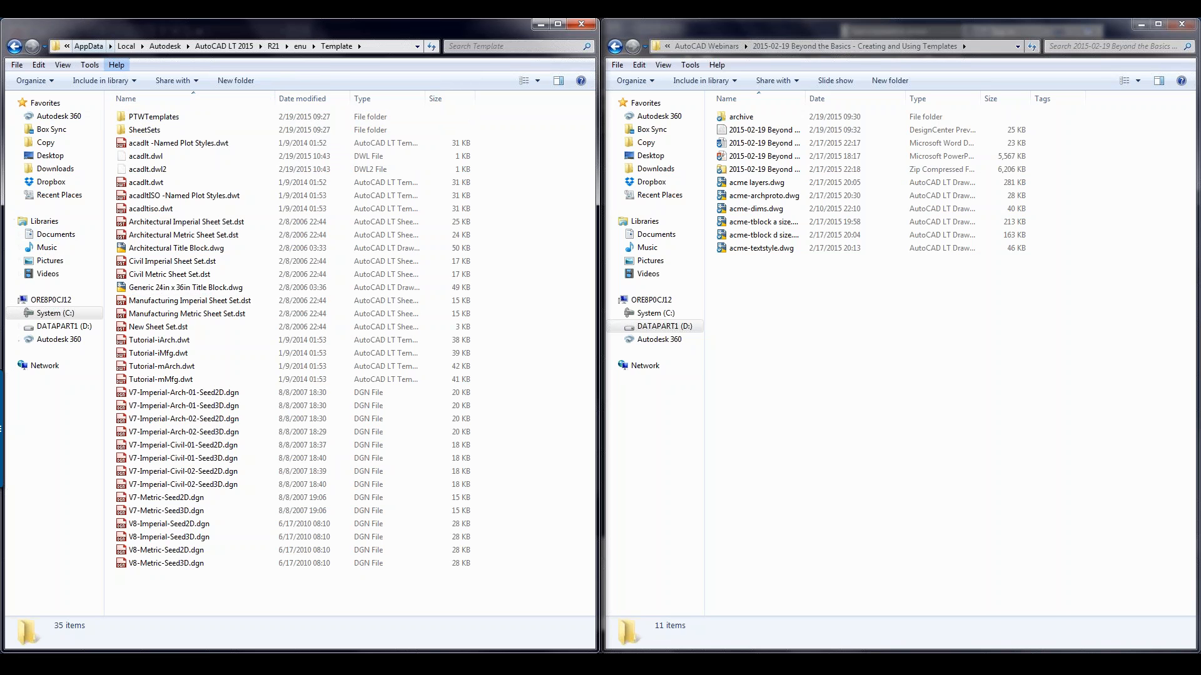
Step: Go up to the AppData folder, review the hidden files setting in the folder view options, and return to the Template folder
{"action": "left_click", "coordinate": [88, 46]}
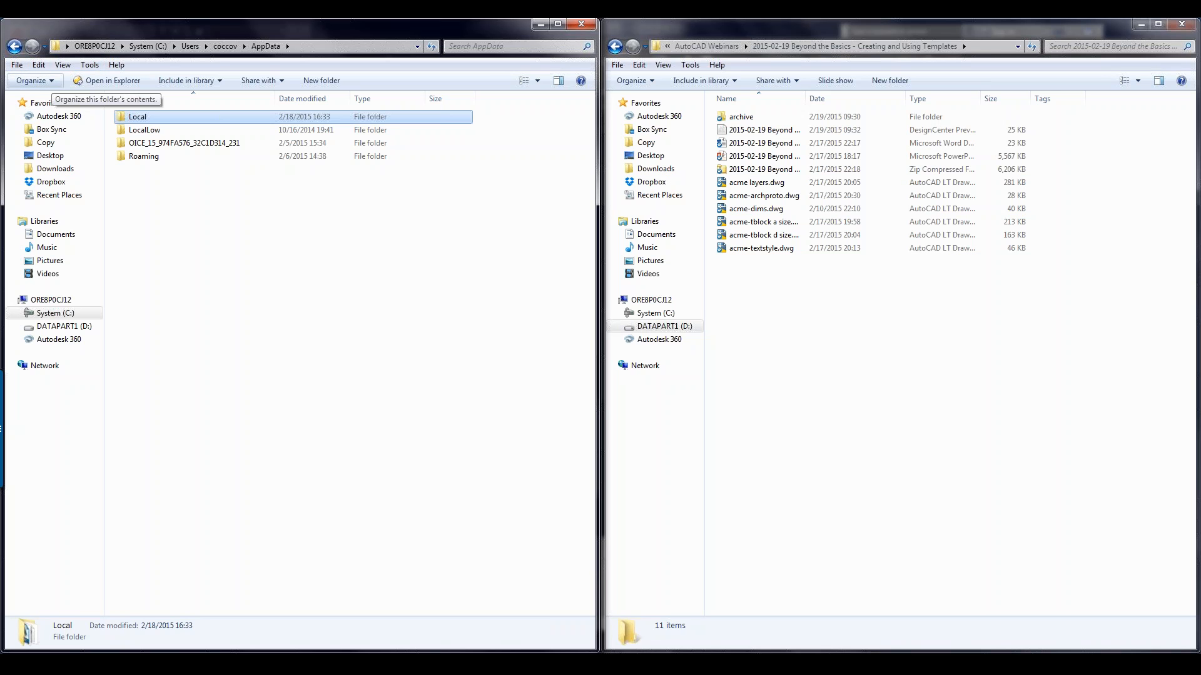
{"action": "left_click", "coordinate": [35, 80]}
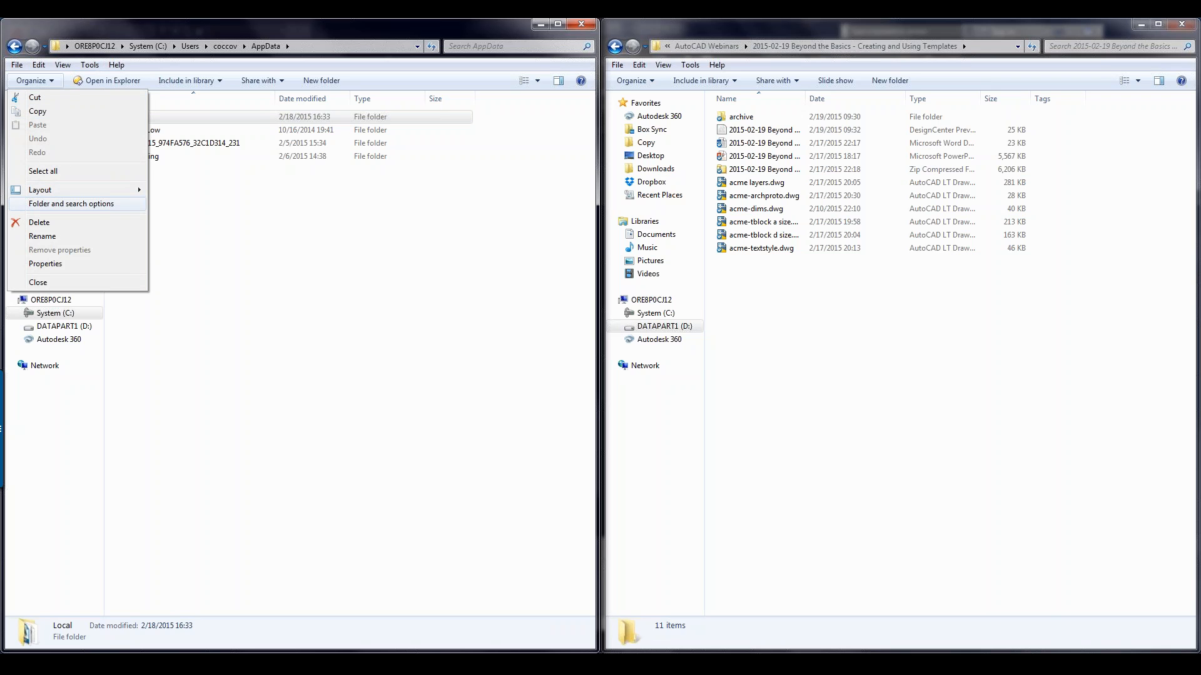
{"action": "left_click", "coordinate": [70, 204]}
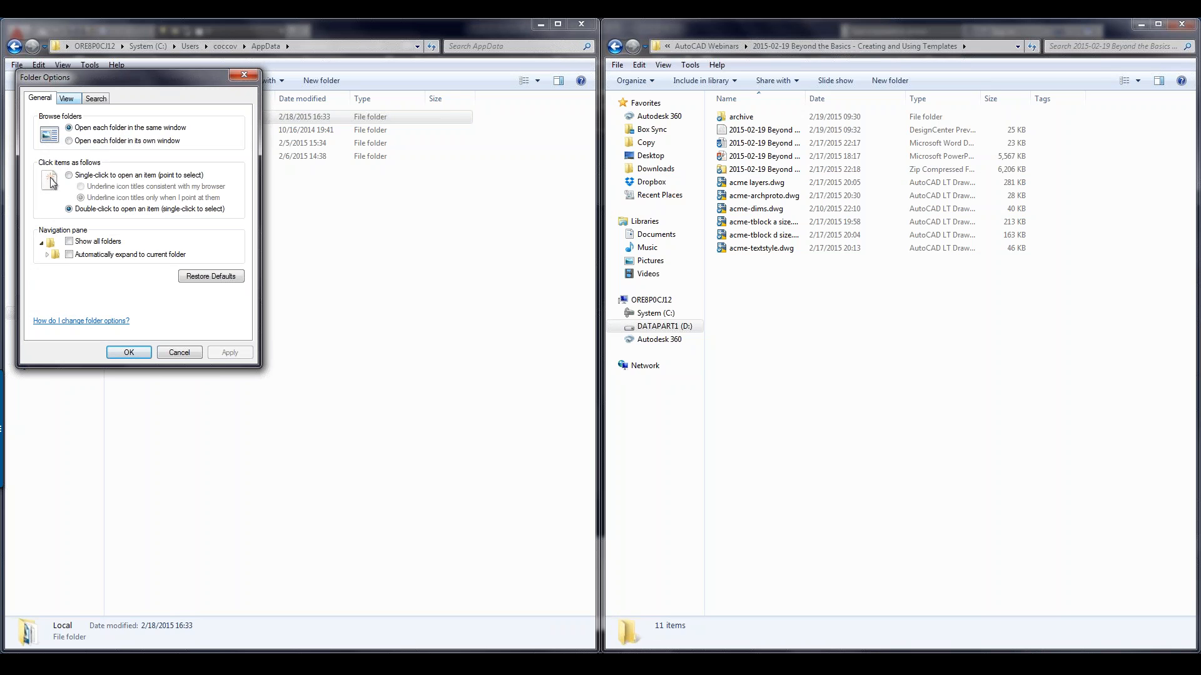
{"action": "left_click", "coordinate": [66, 98]}
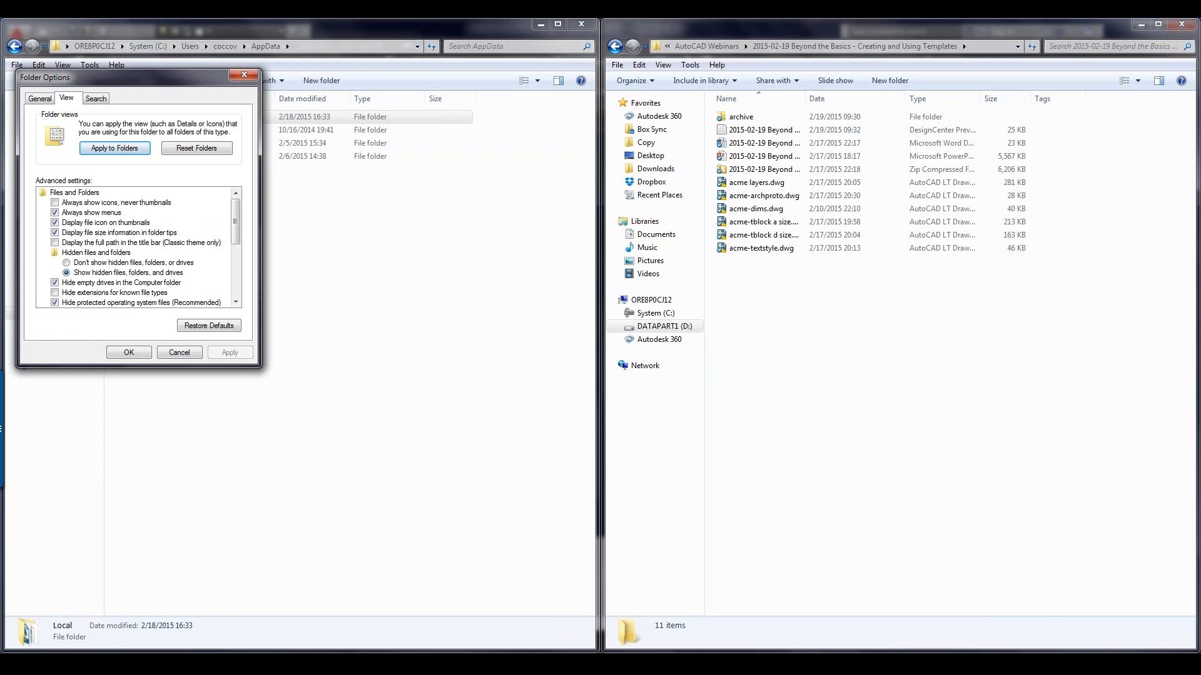
{"action": "left_click_drag", "start_coordinate": [94, 77], "coordinate": [318, 189]}
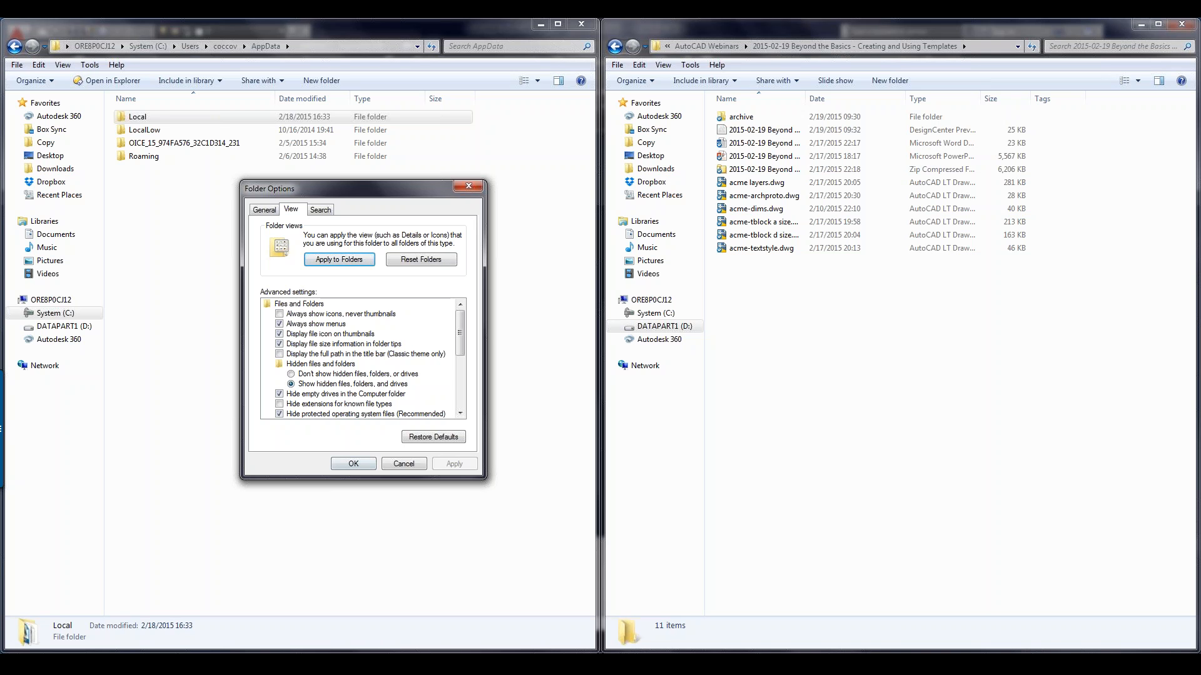
{"action": "key", "text": "Return"}
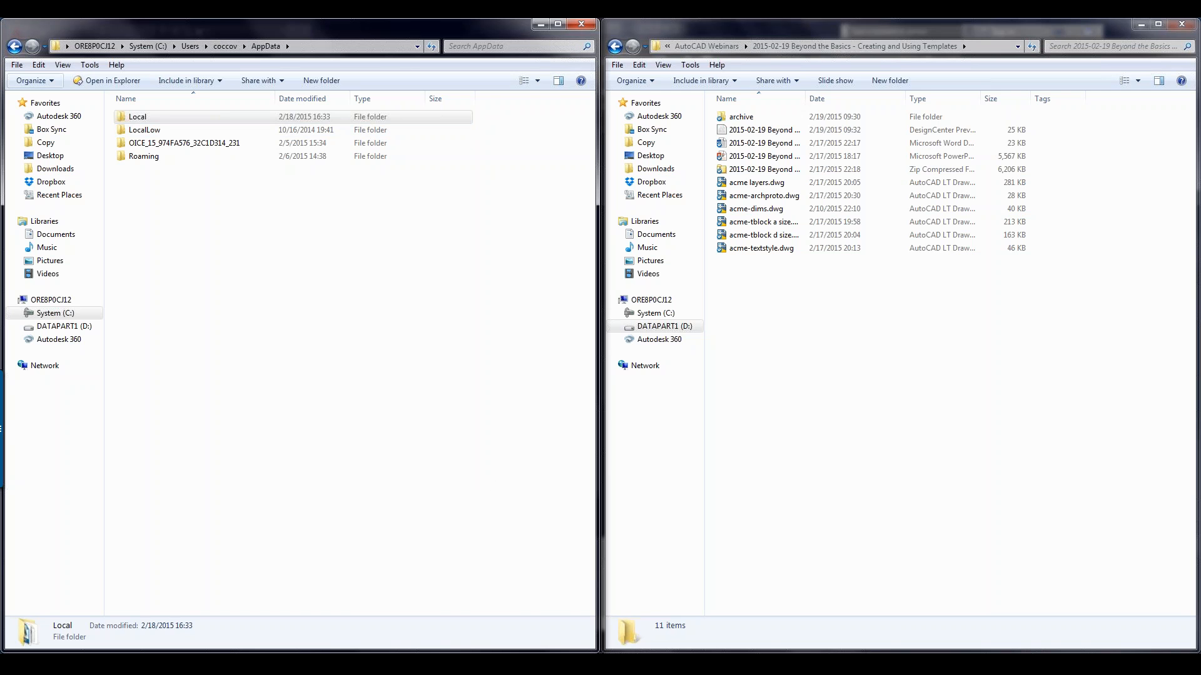
{"action": "key", "text": "alt+Left"}
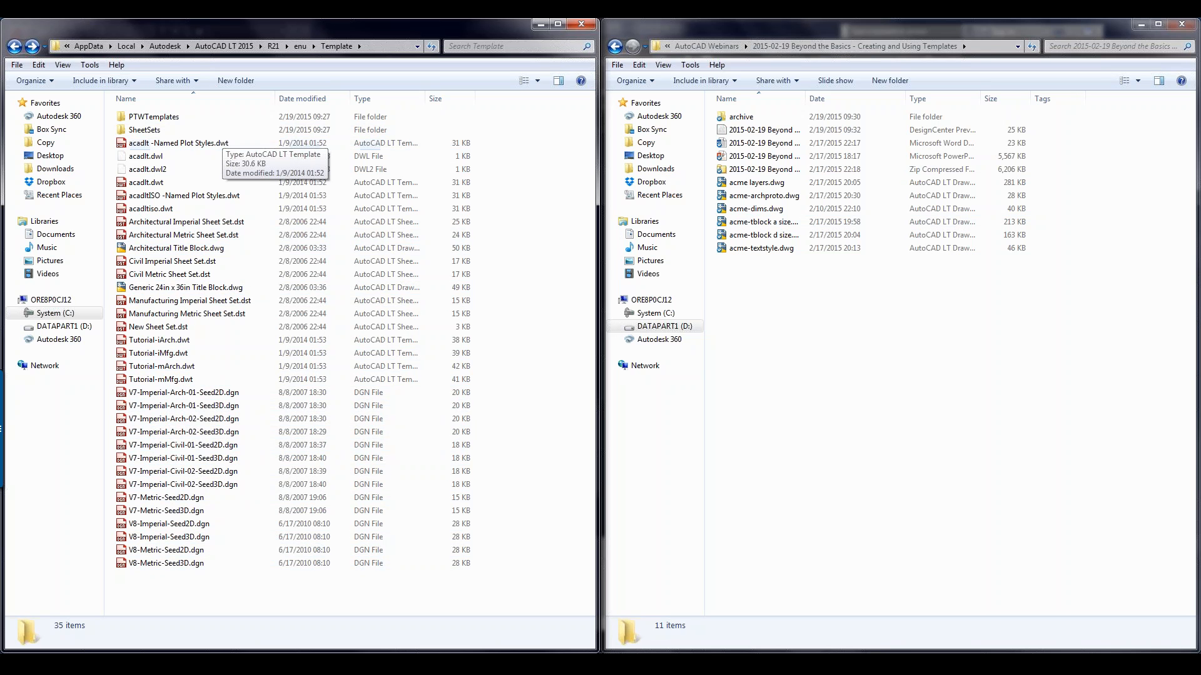
Step: Widen the Name column in the webinar files folder and rename acme-archproto.dwg to acme-archproto.dwt
{"action": "key", "text": "alt+Tab"}
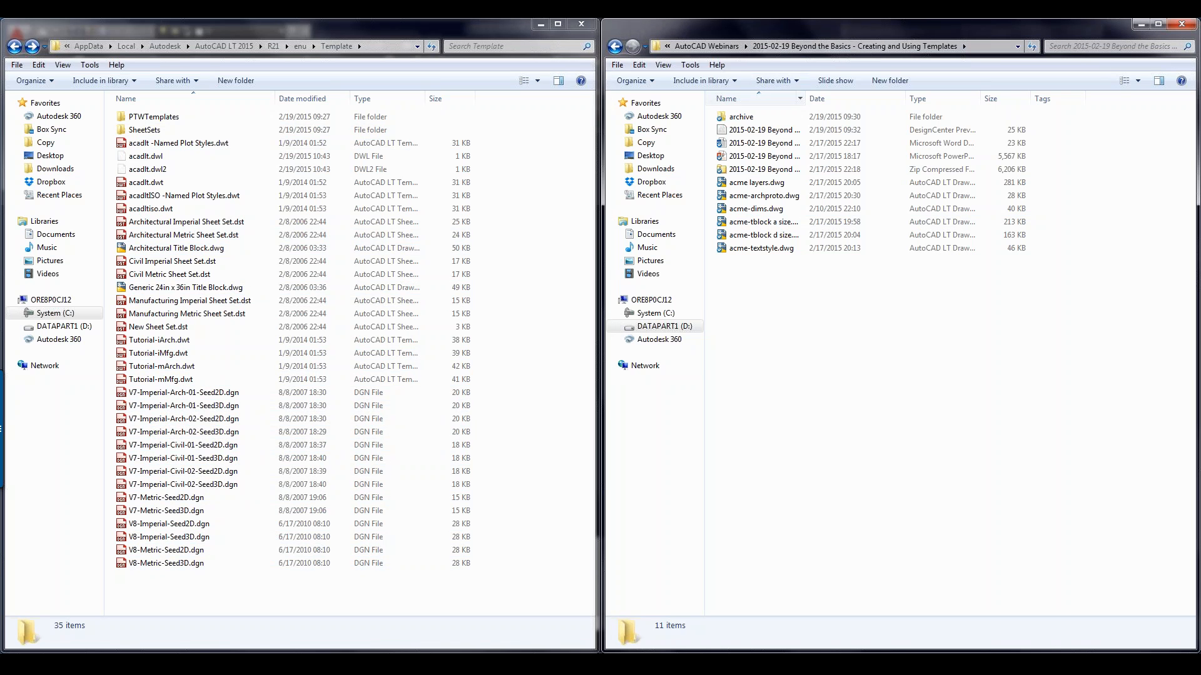
{"action": "left_click_drag", "start_coordinate": [805, 99], "coordinate": [840, 98]}
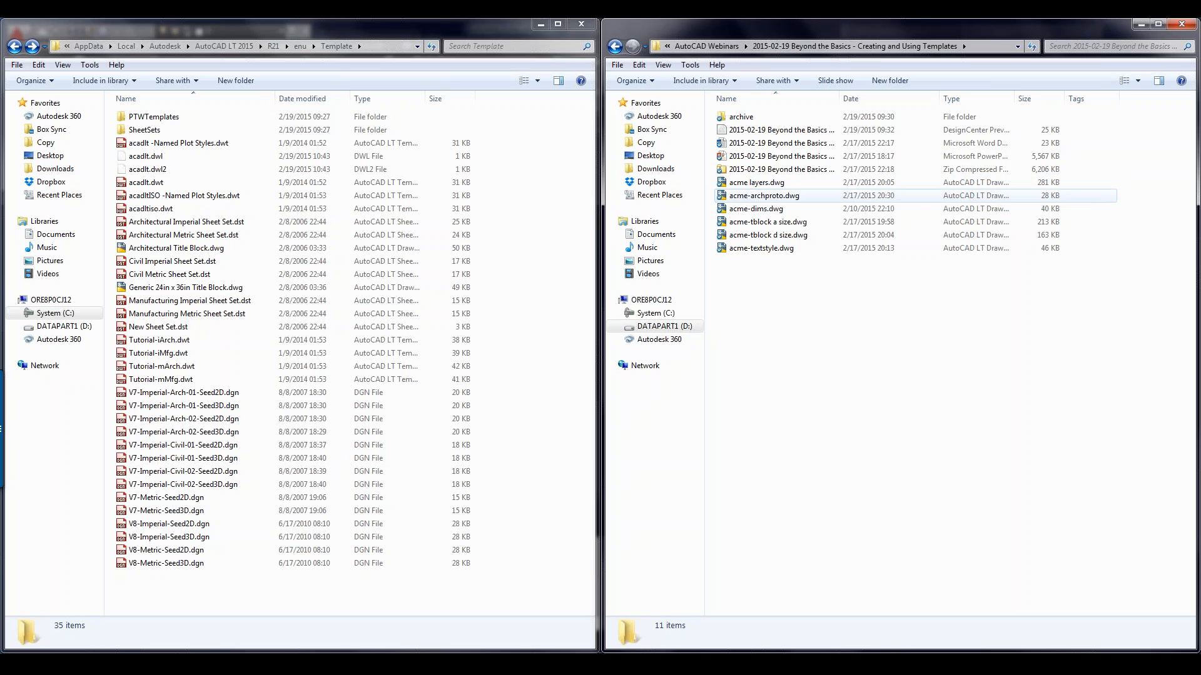
{"action": "left_click", "coordinate": [765, 195]}
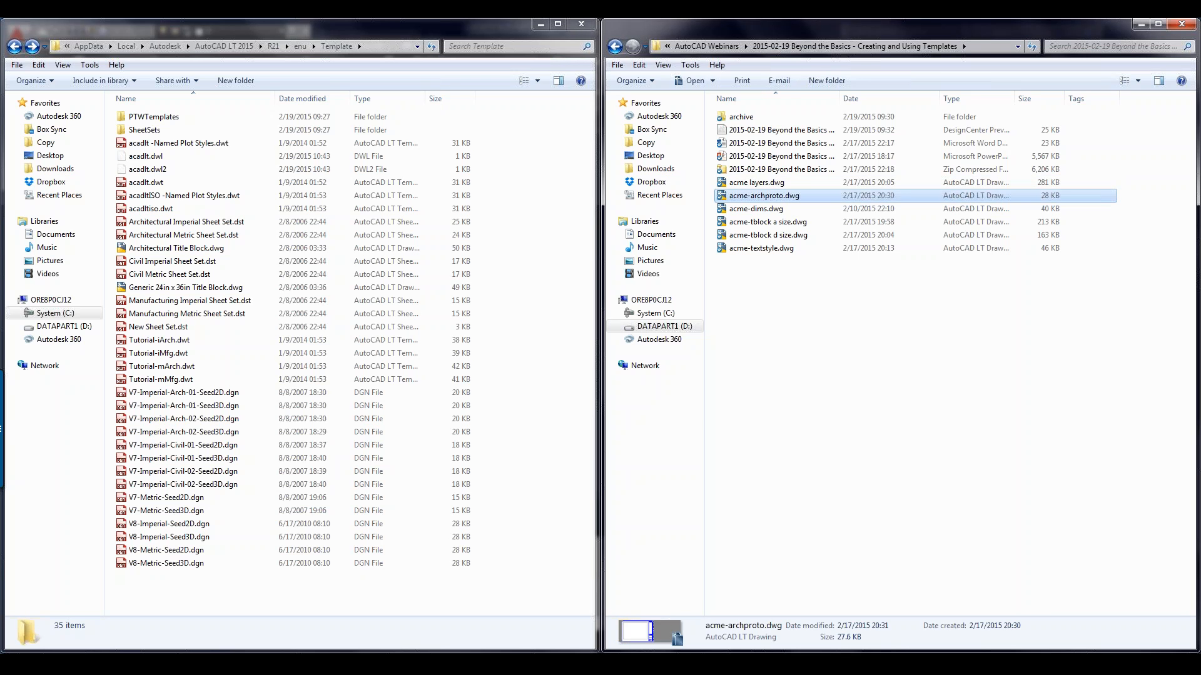
{"action": "key", "text": "F2"}
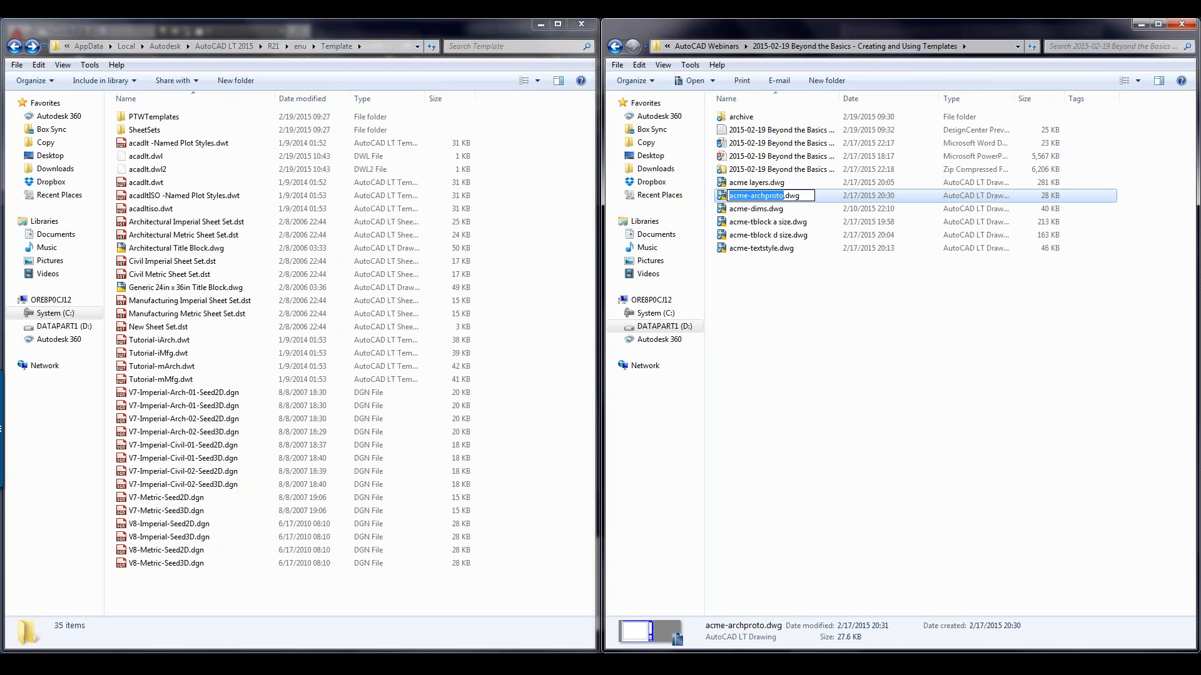
{"action": "left_click_drag", "start_coordinate": [800, 196], "coordinate": [795, 196]}
{"action": "type", "text": "t"}
{"action": "key", "text": "Return"}
{"action": "key", "text": "Return"}
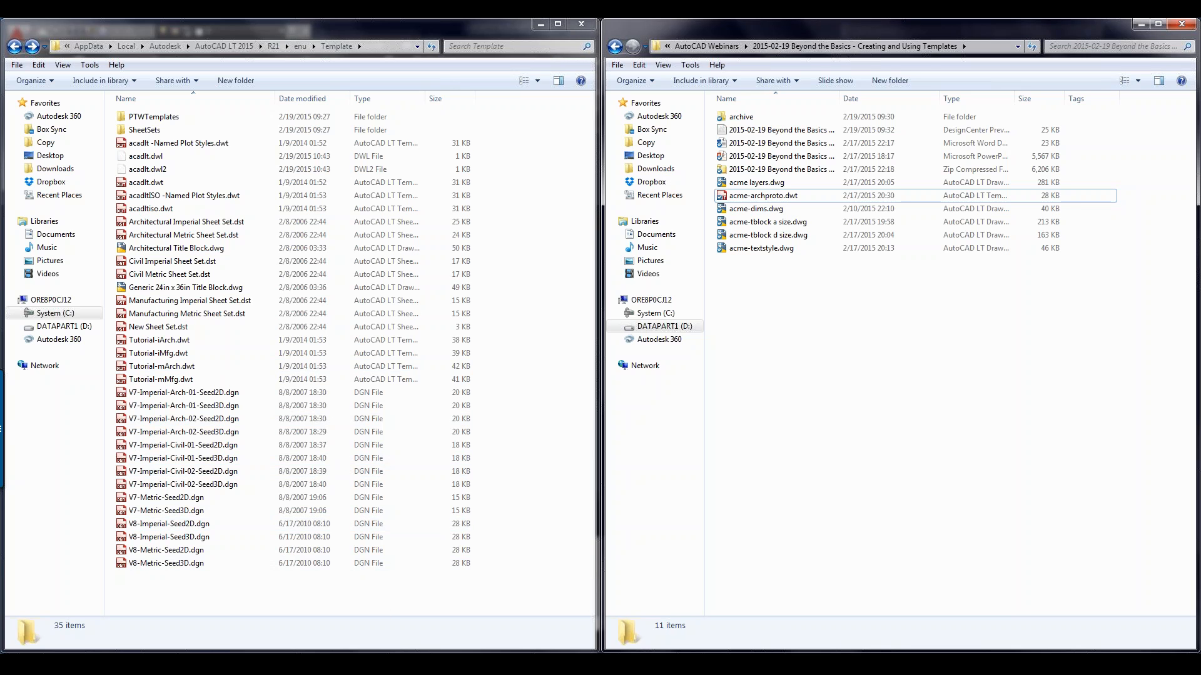
Step: Switch to AutoCAD LT and view the template selection offered by QNEW and by NEW, without creating a drawing
{"action": "left_click", "coordinate": [310, 664]}
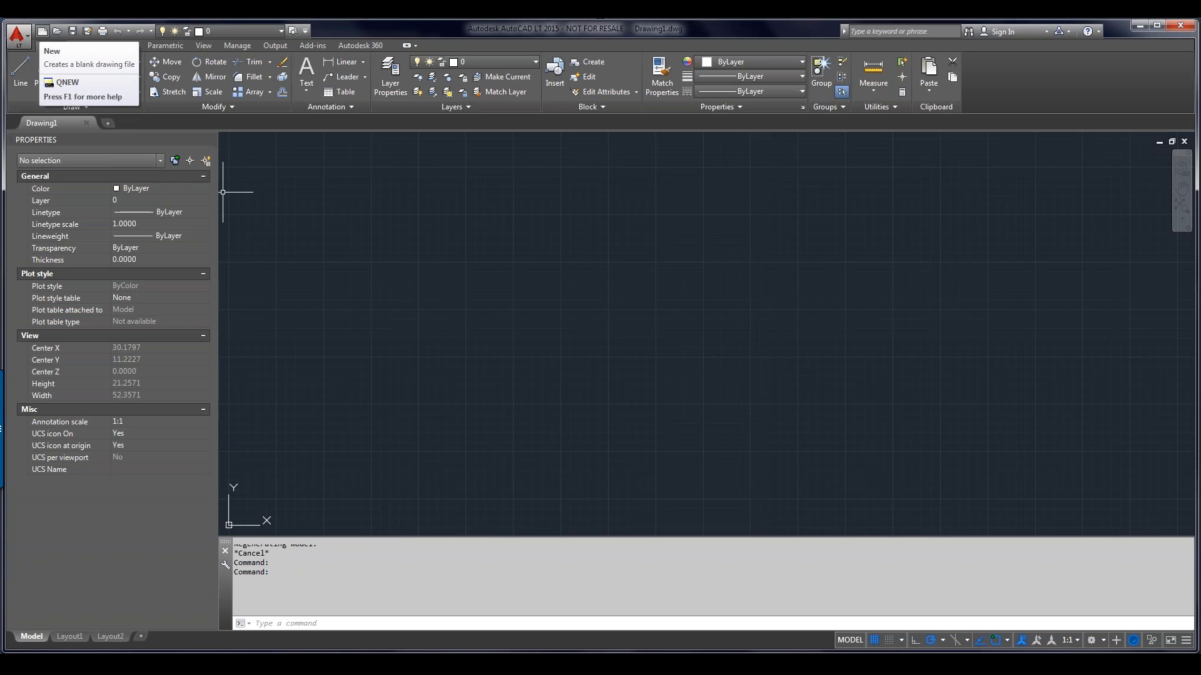
{"action": "left_click", "coordinate": [42, 31]}
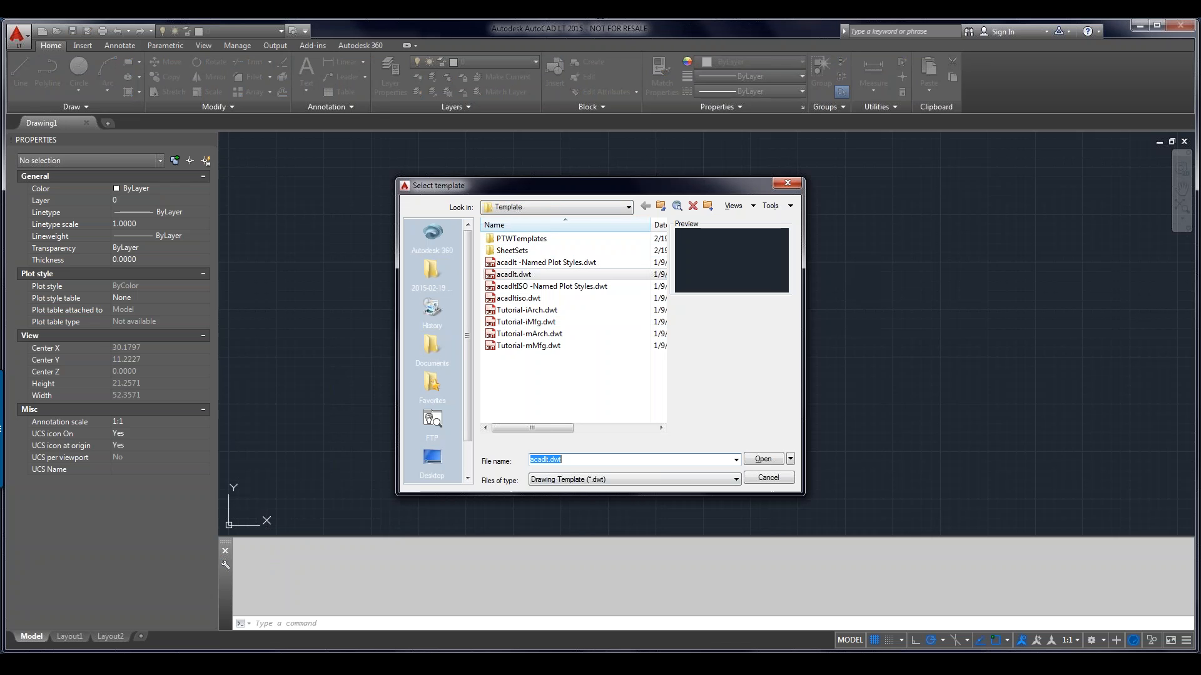
{"action": "left_click", "coordinate": [768, 478]}
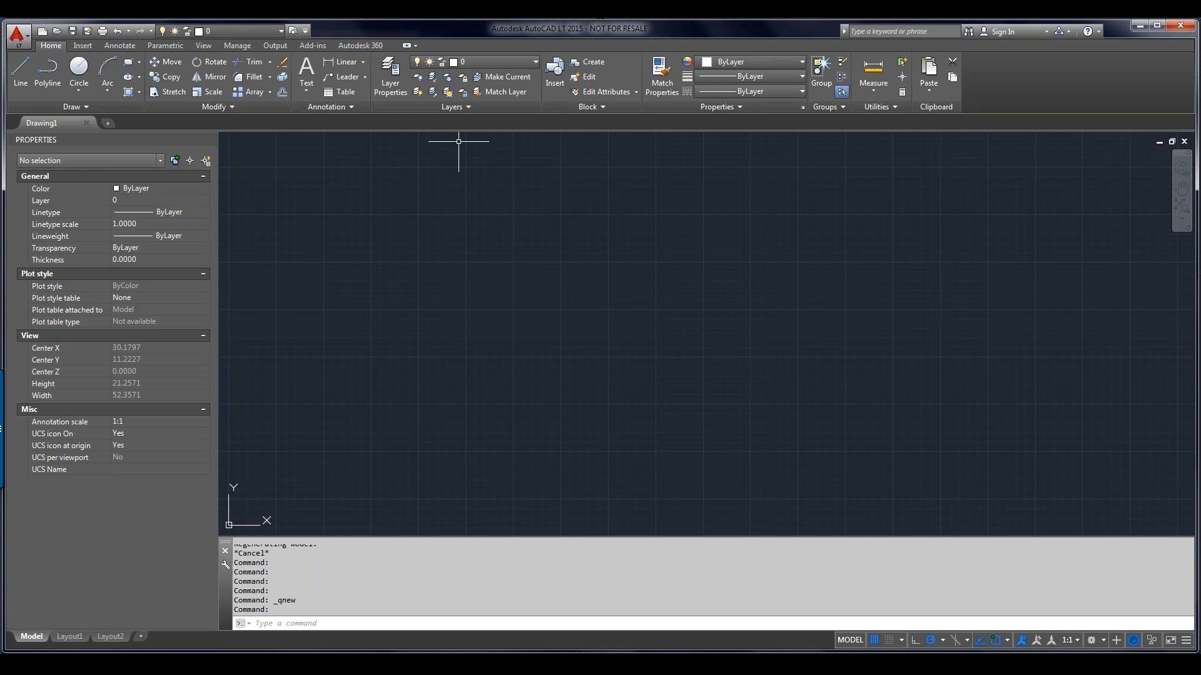
{"action": "left_click", "coordinate": [18, 33]}
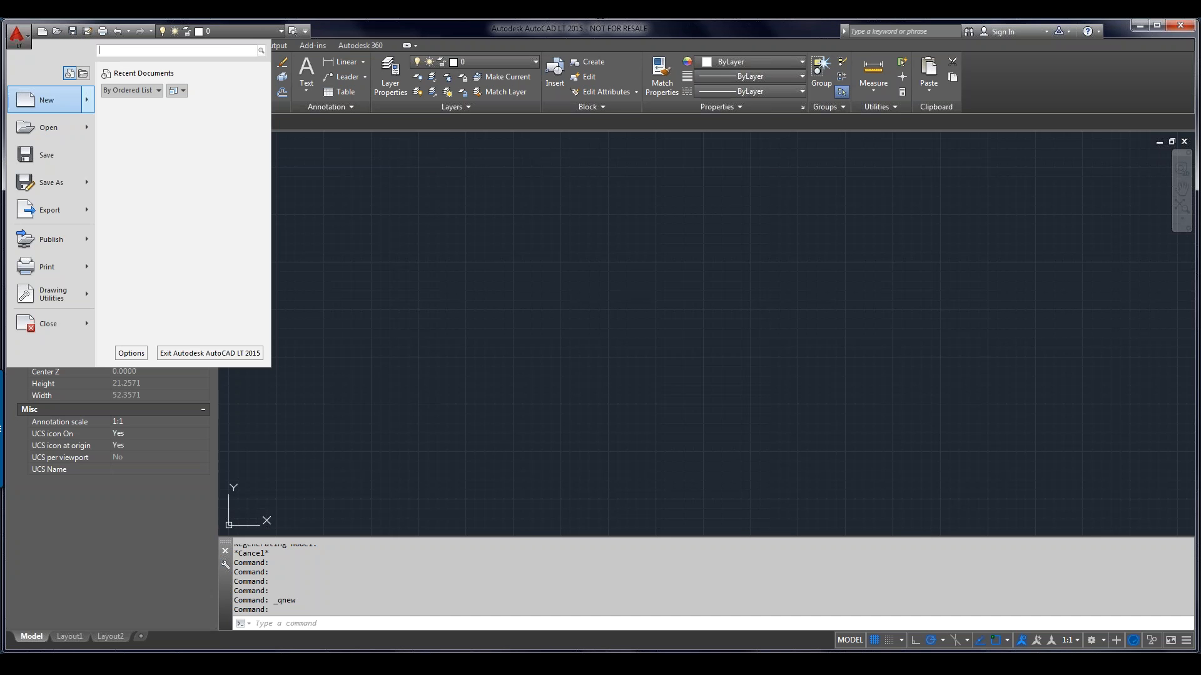
{"action": "left_click", "coordinate": [50, 101]}
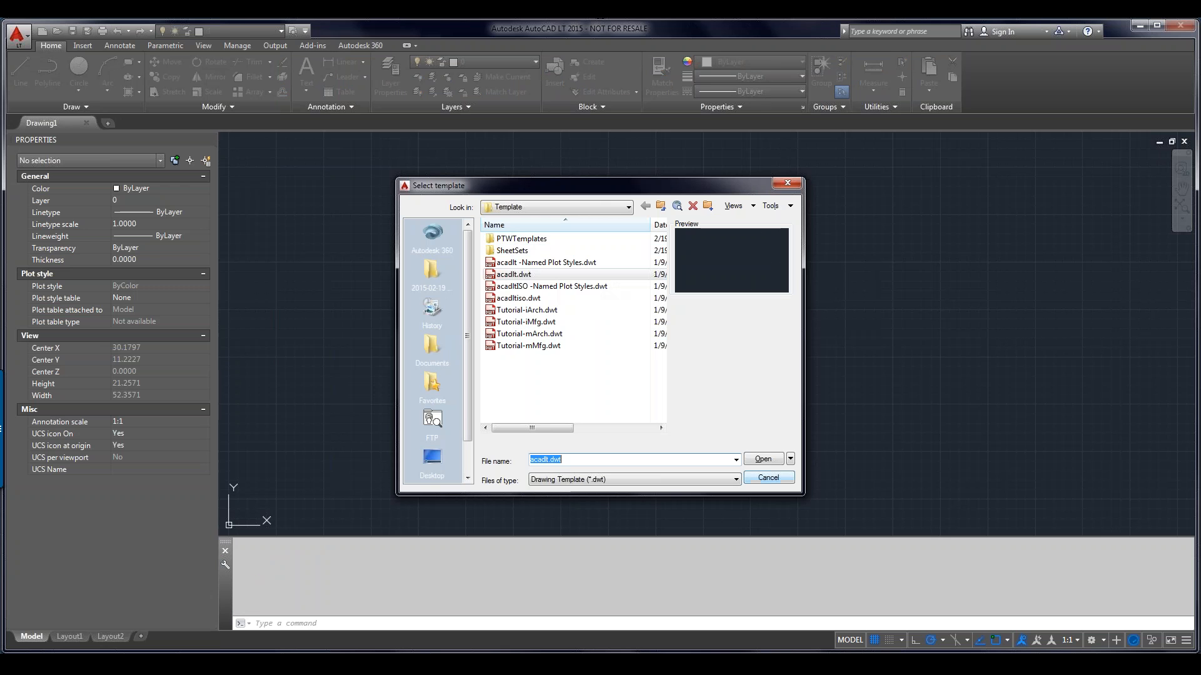
{"action": "left_click", "coordinate": [768, 479]}
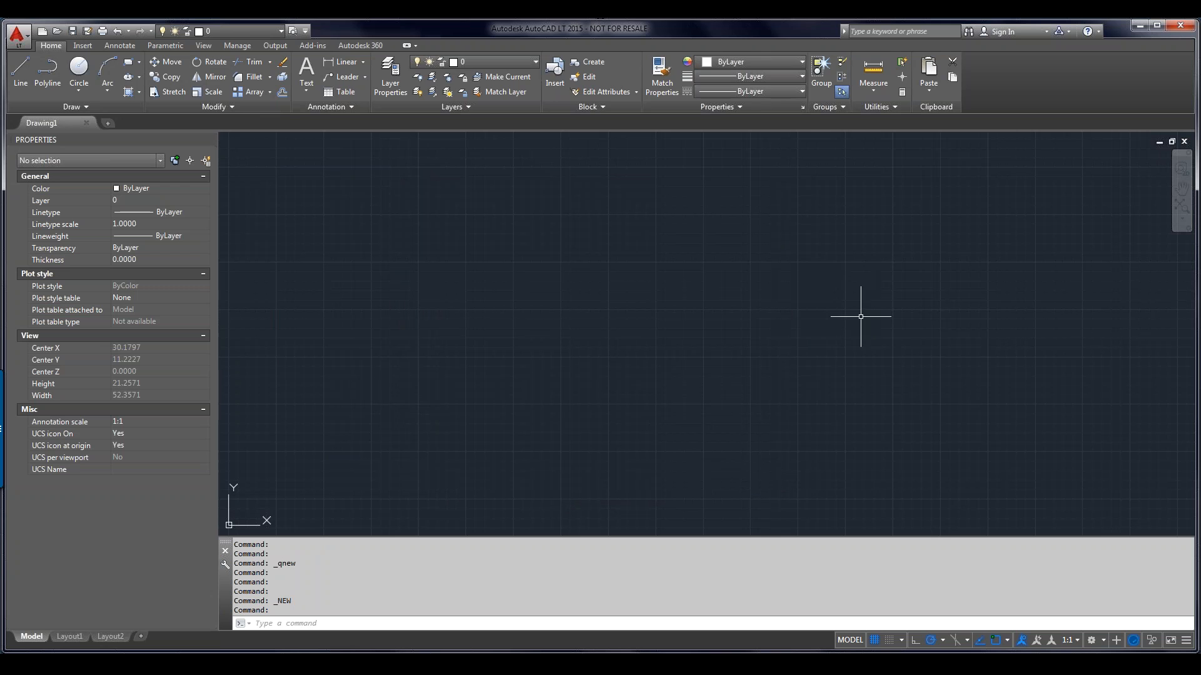
Step: Set acadlt.dwt from the Template folder as the default template file for QNEW in the Template Settings options and apply it
{"action": "right_click", "coordinate": [701, 573]}
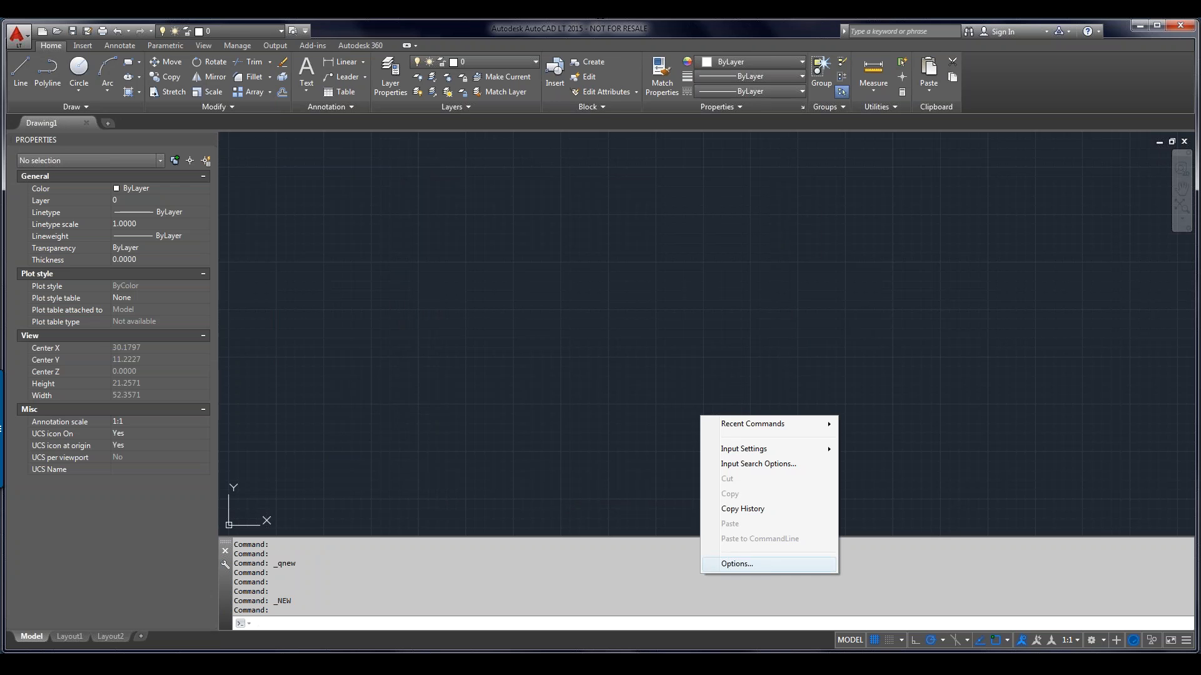
{"action": "left_click", "coordinate": [737, 563]}
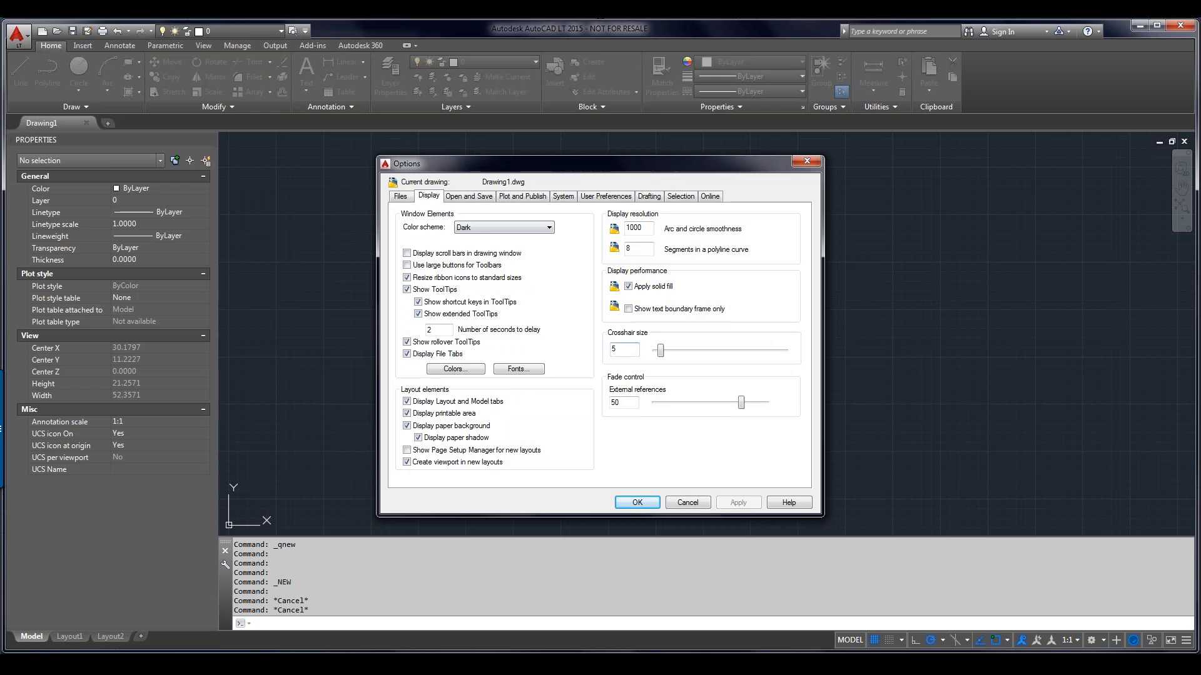
{"action": "left_click", "coordinate": [400, 197]}
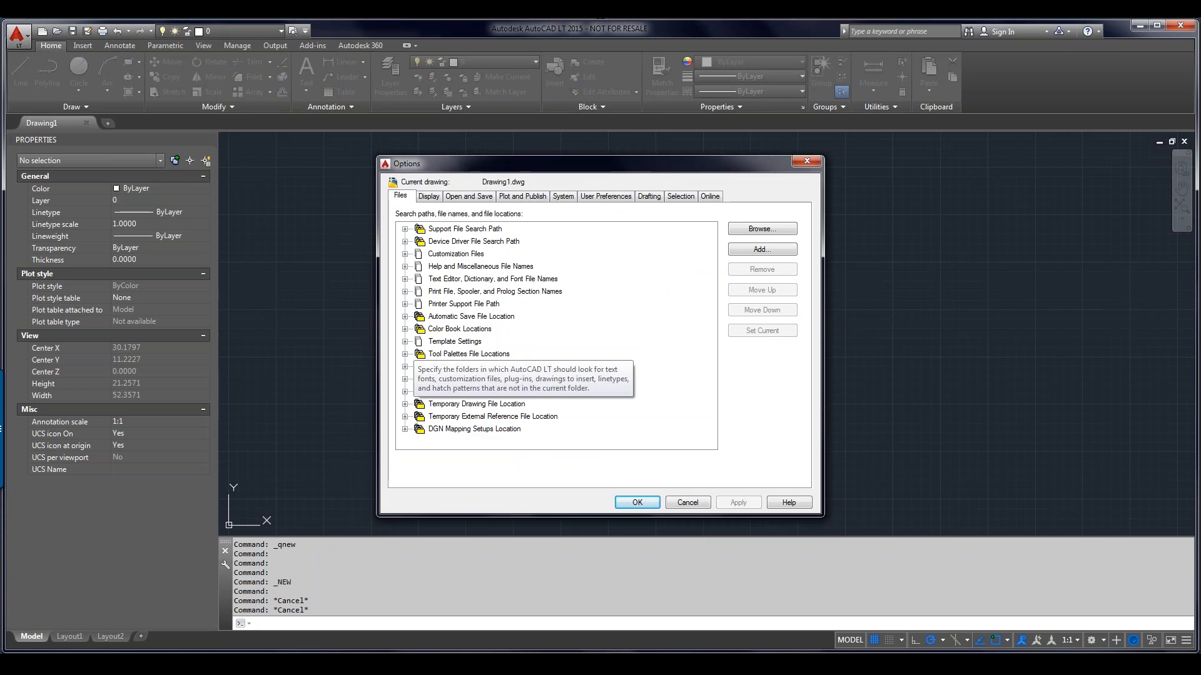
{"action": "left_click", "coordinate": [405, 342]}
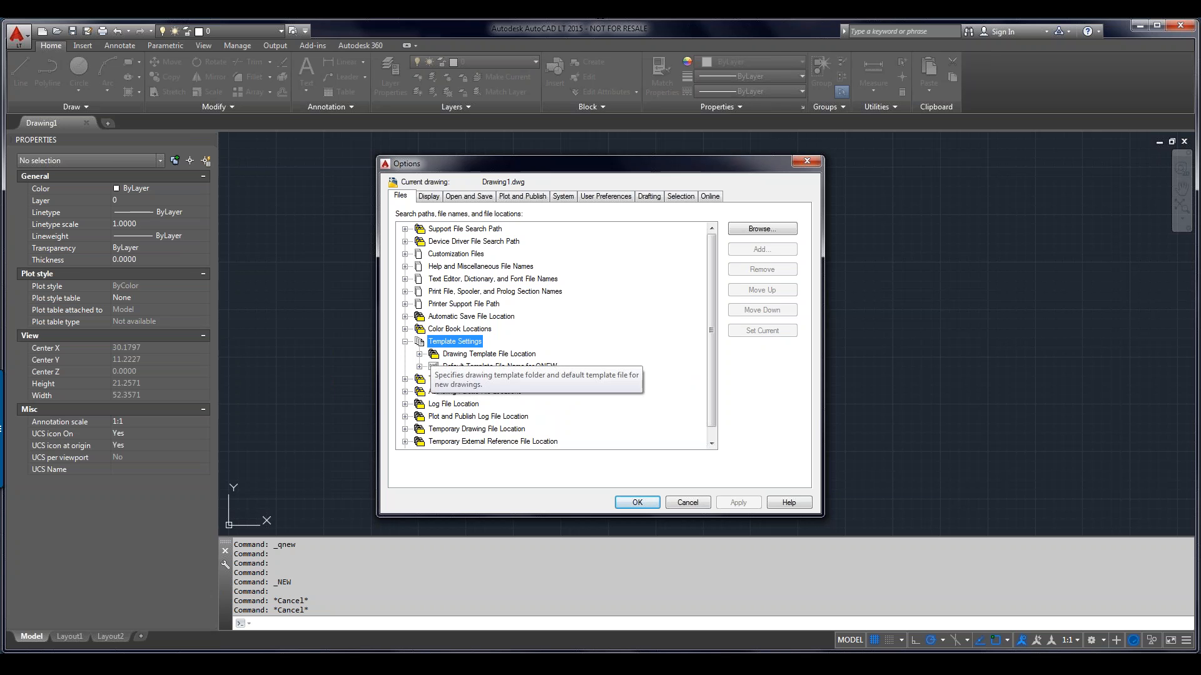
{"action": "left_click", "coordinate": [419, 354]}
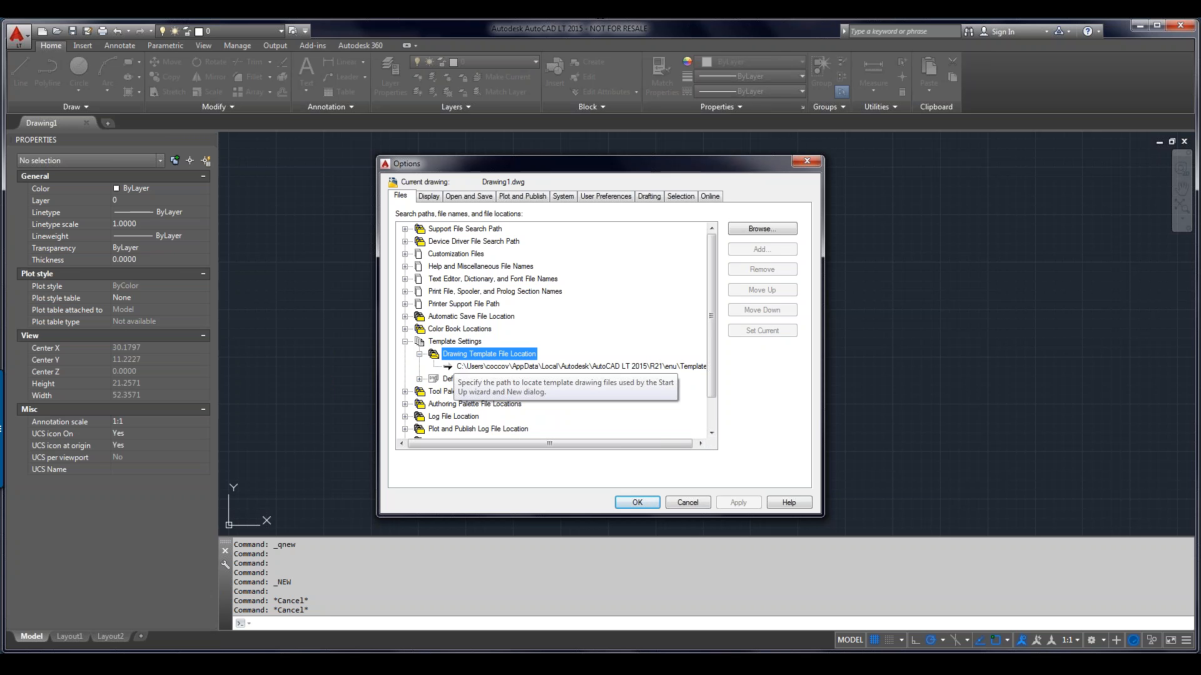
{"action": "left_click", "coordinate": [420, 379]}
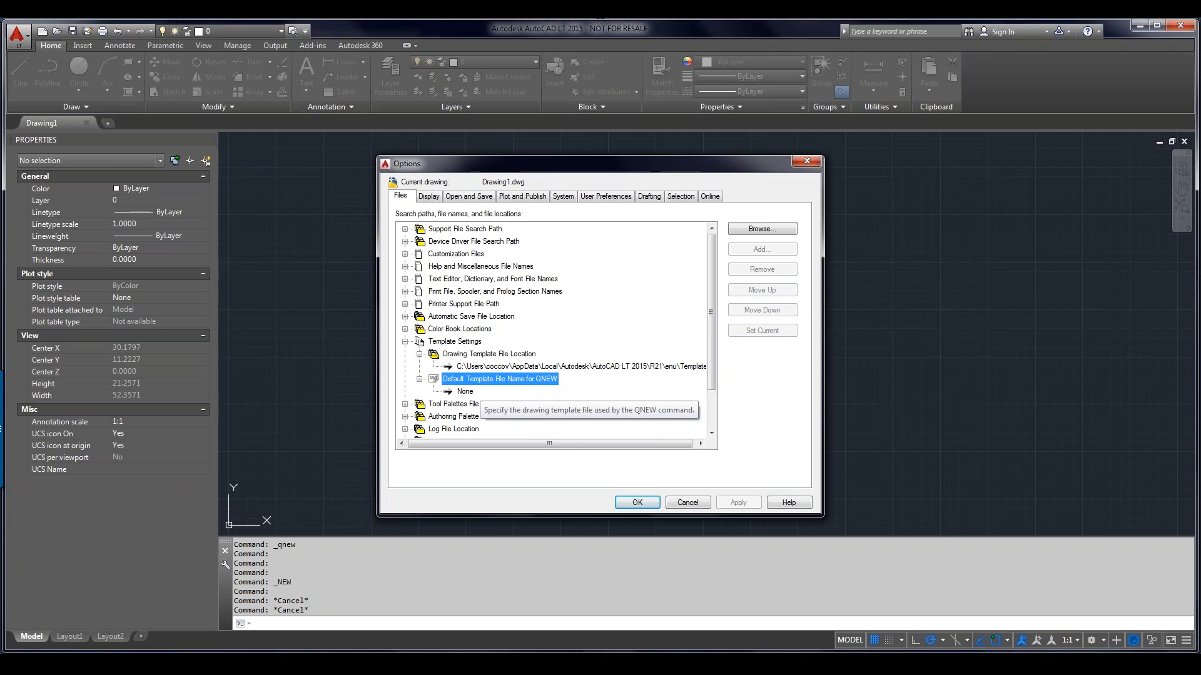
{"action": "double_click", "coordinate": [465, 392]}
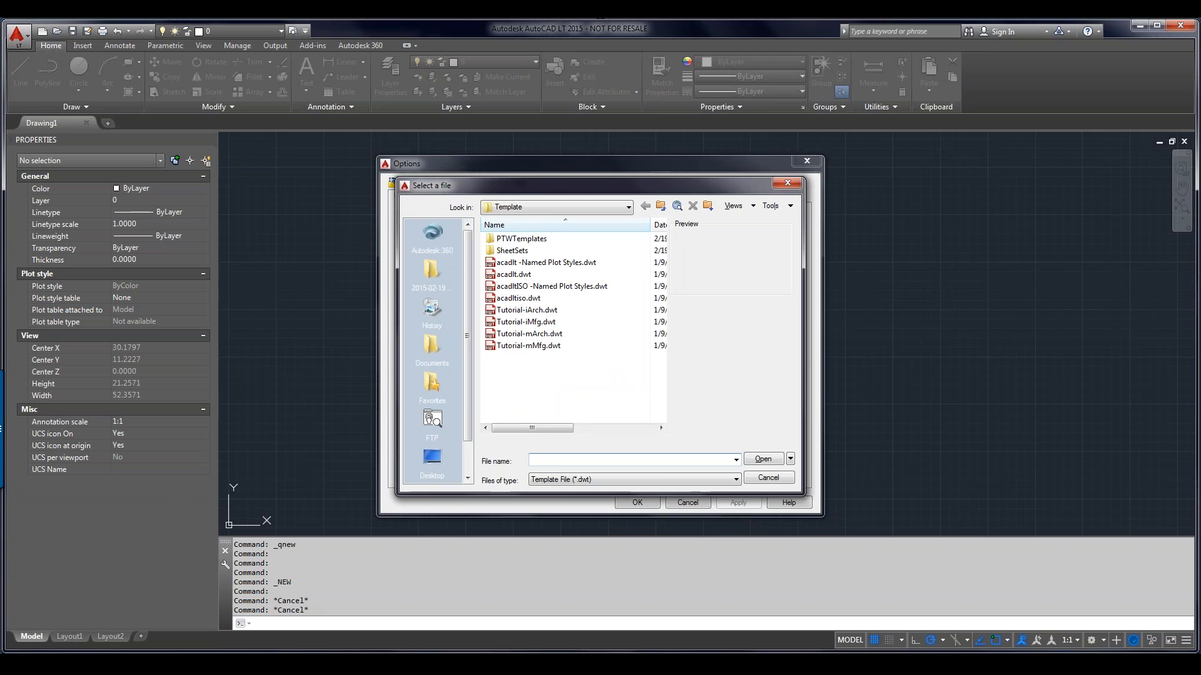
{"action": "left_click", "coordinate": [514, 275]}
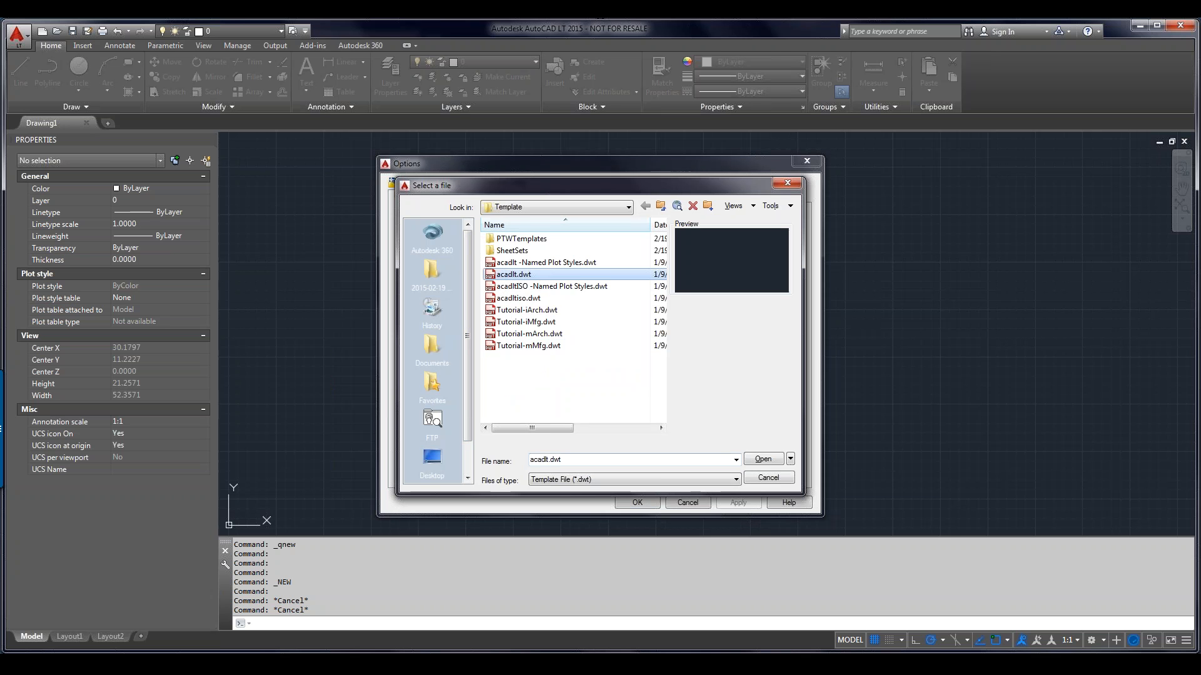
{"action": "left_click", "coordinate": [763, 459]}
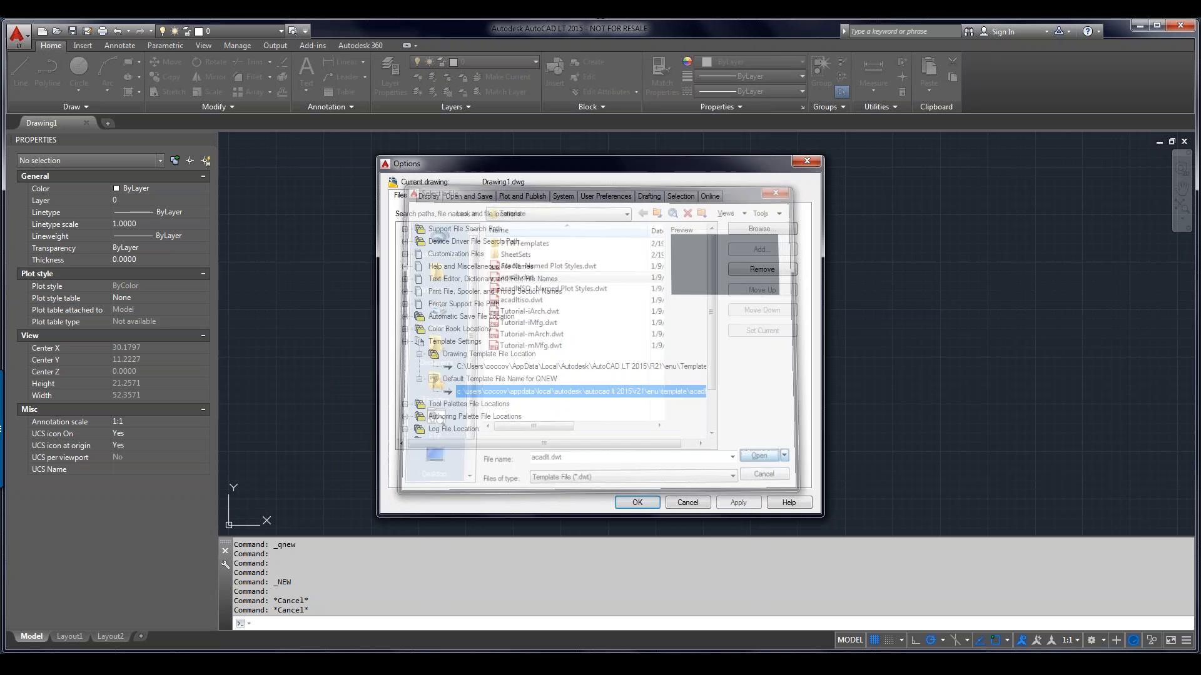
{"action": "left_click", "coordinate": [739, 502]}
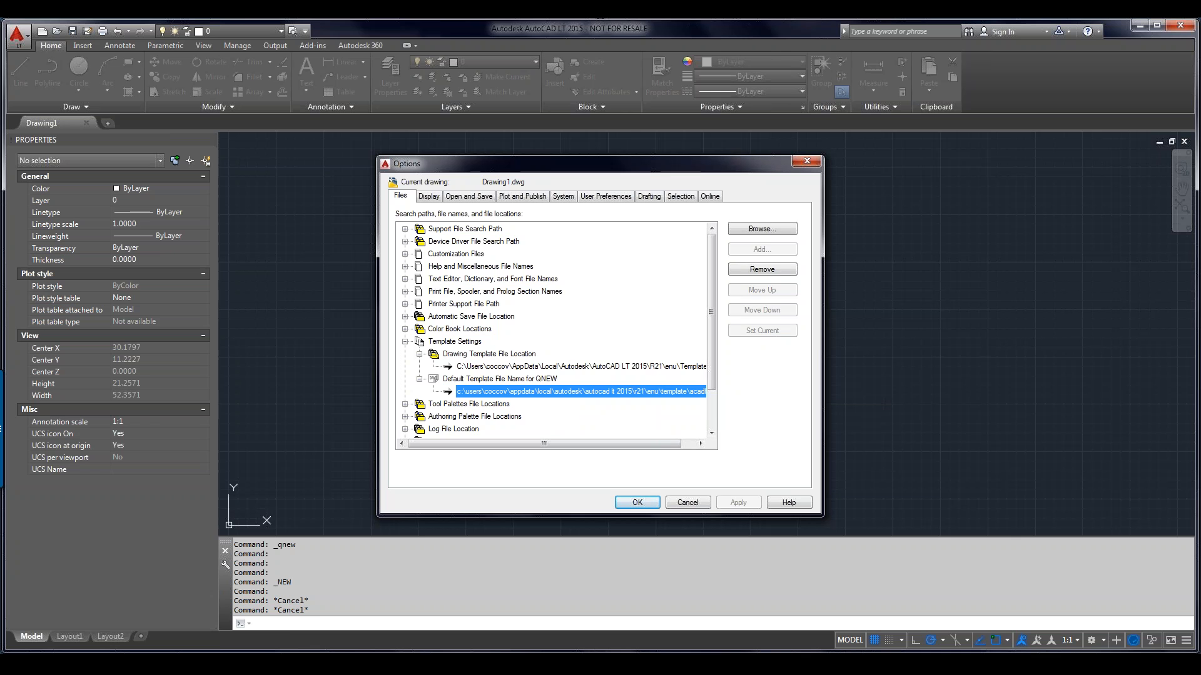
{"action": "mouse_move", "coordinate": [150, 664]}
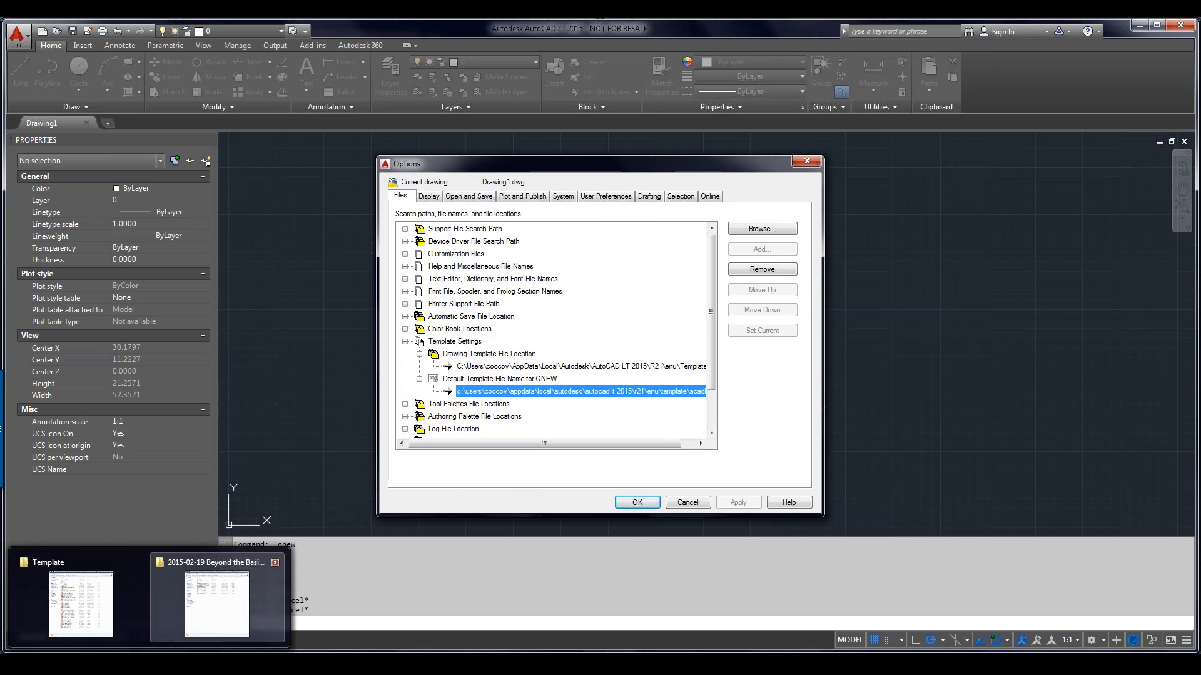
Step: Copy the path of the 2015-02-19 Beyond the Basics - Creating and Using Templates folder in Windows Explorer and return to AutoCAD LT
{"action": "left_click", "coordinate": [216, 601]}
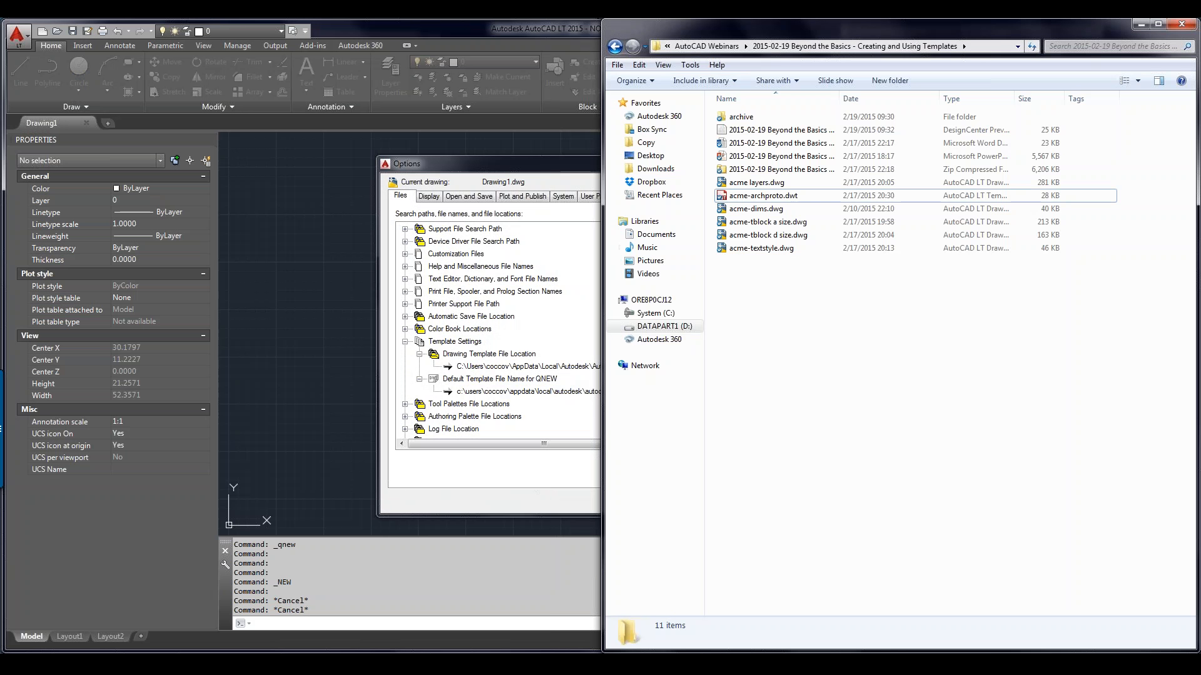
{"action": "left_click", "coordinate": [995, 46]}
{"action": "right_click", "coordinate": [913, 47]}
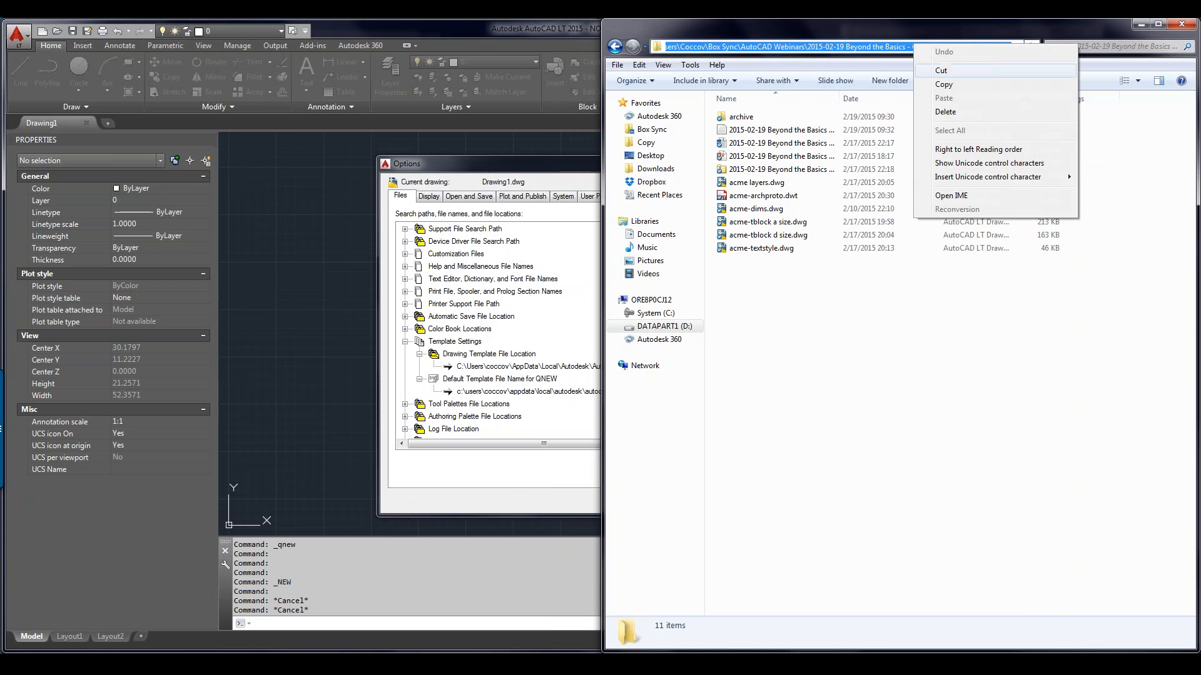
{"action": "left_click", "coordinate": [944, 84]}
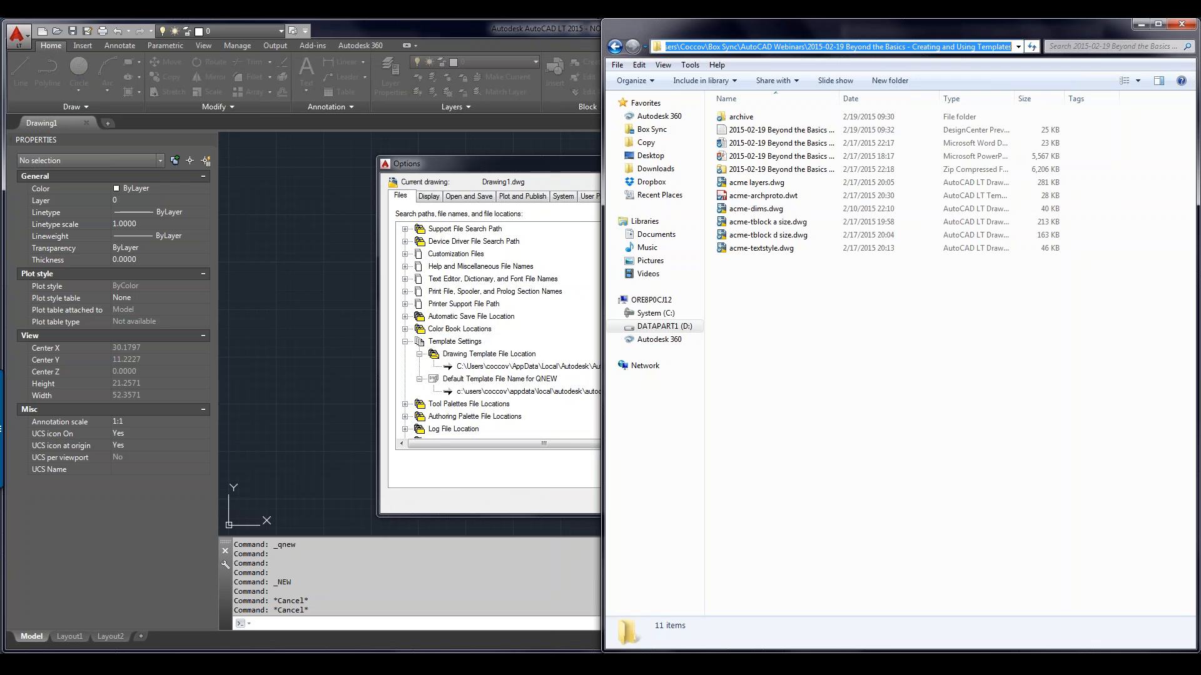
{"action": "key", "text": "alt+Tab"}
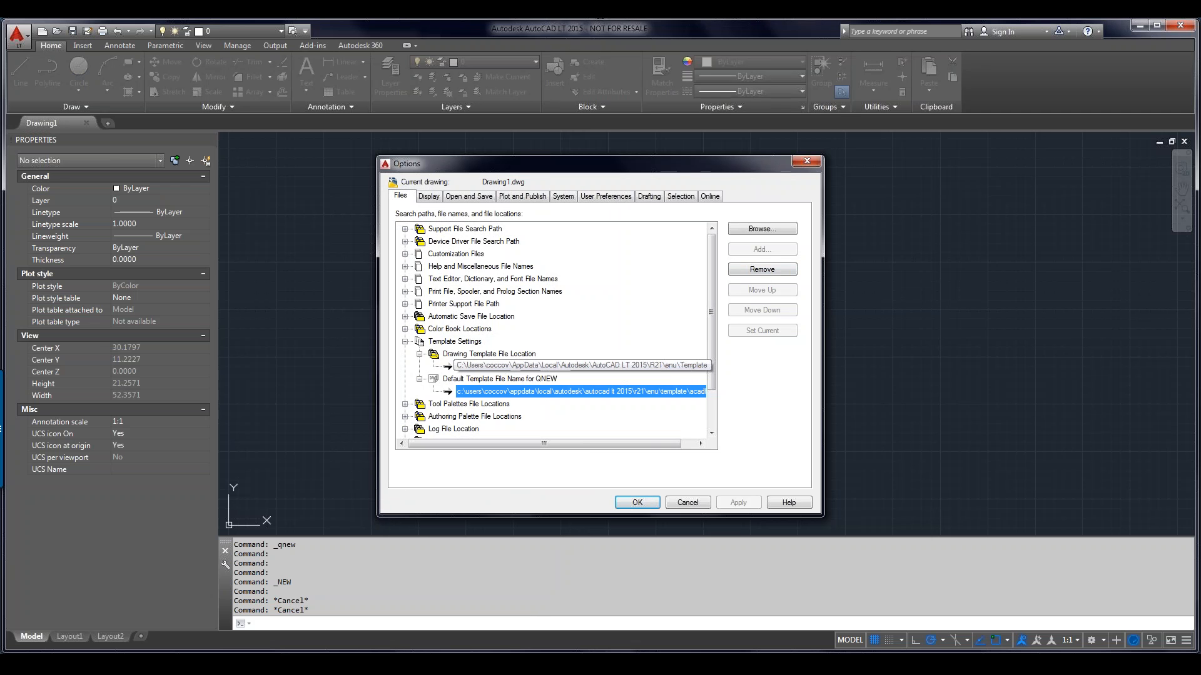
Step: Set the Drawing Template File Location to AutoCAD Webinars\2015-02-19 Beyond the Basics - Creating and Using Templates in Box Sync, and apply the options
{"action": "double_click", "coordinate": [530, 368]}
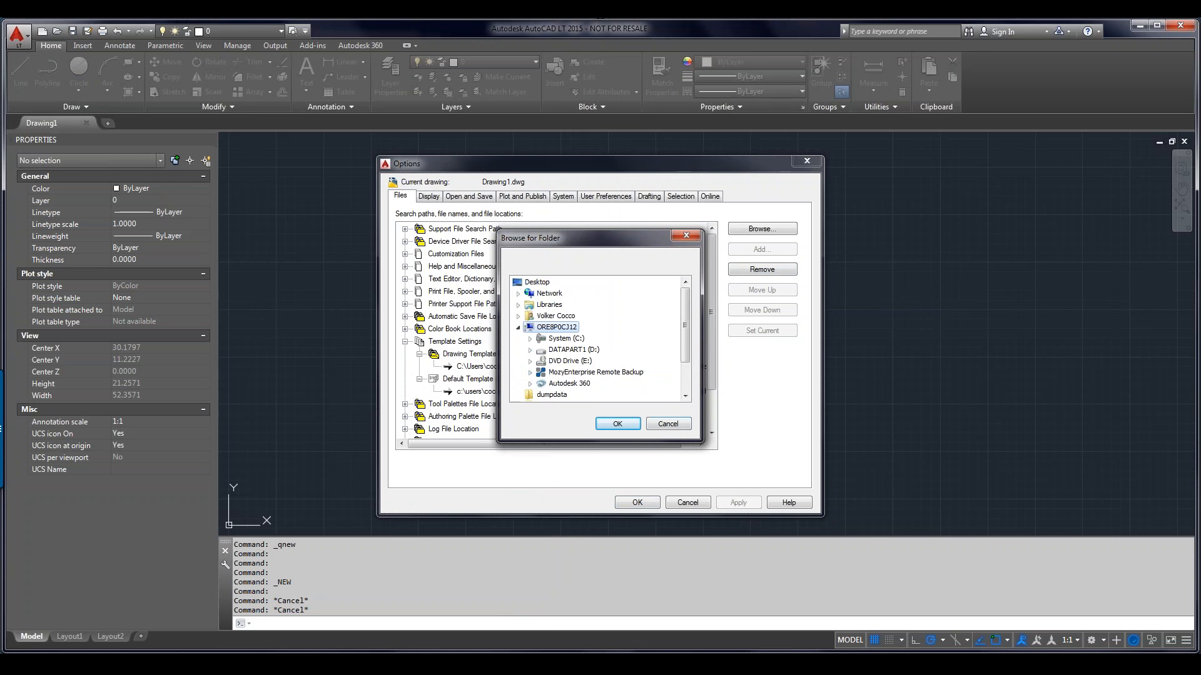
{"action": "left_click", "coordinate": [529, 350]}
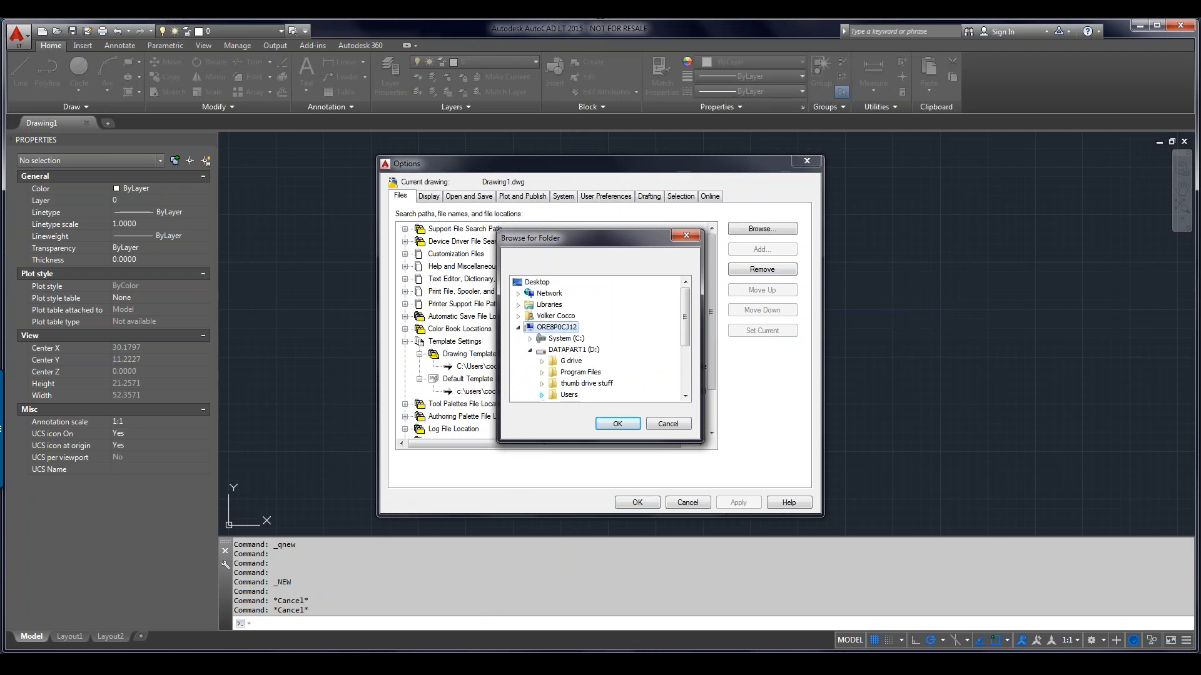
{"action": "left_click", "coordinate": [542, 394]}
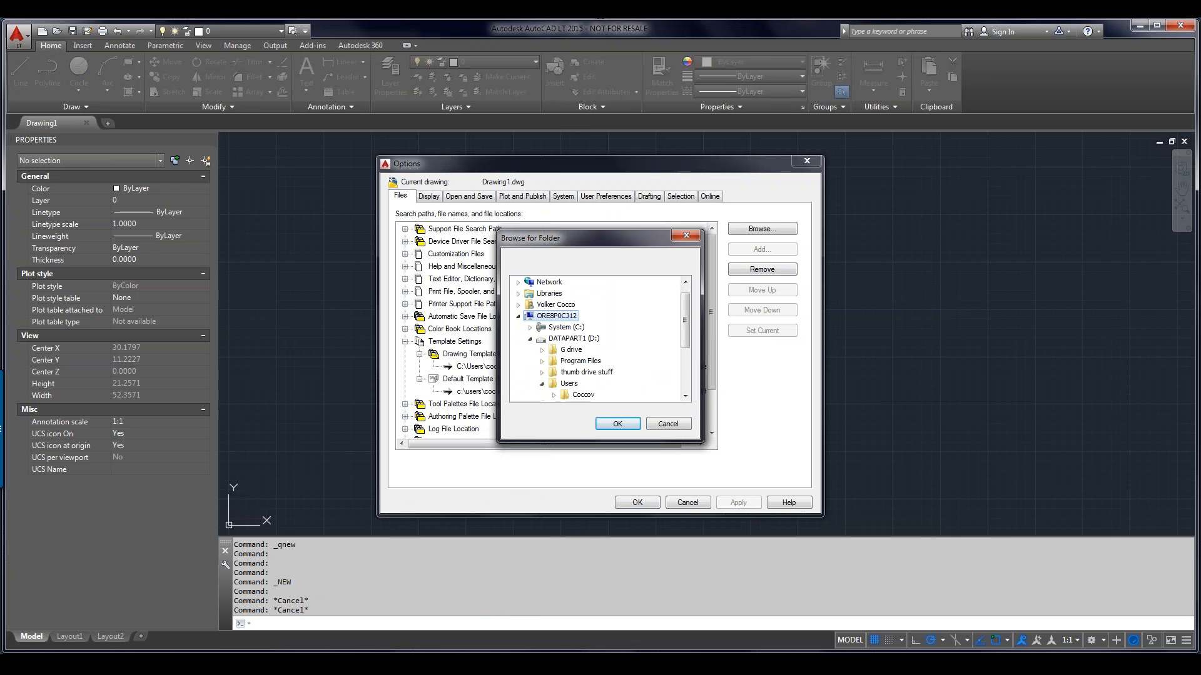
{"action": "left_click", "coordinate": [554, 395]}
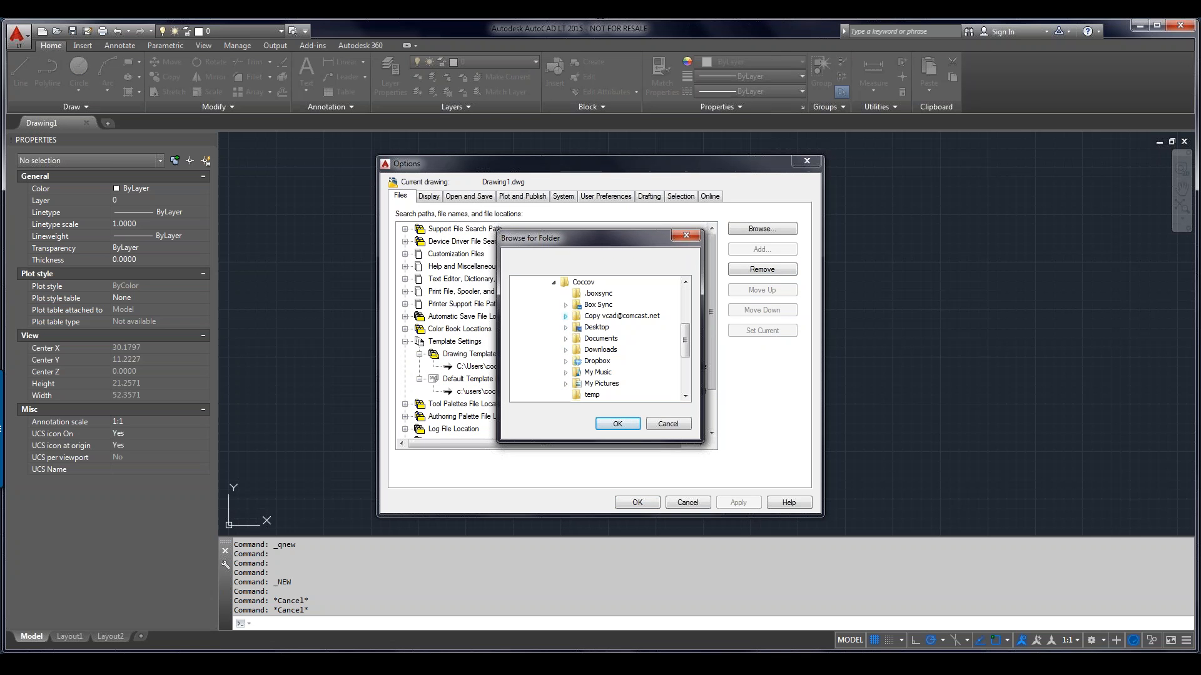
{"action": "left_click", "coordinate": [566, 304]}
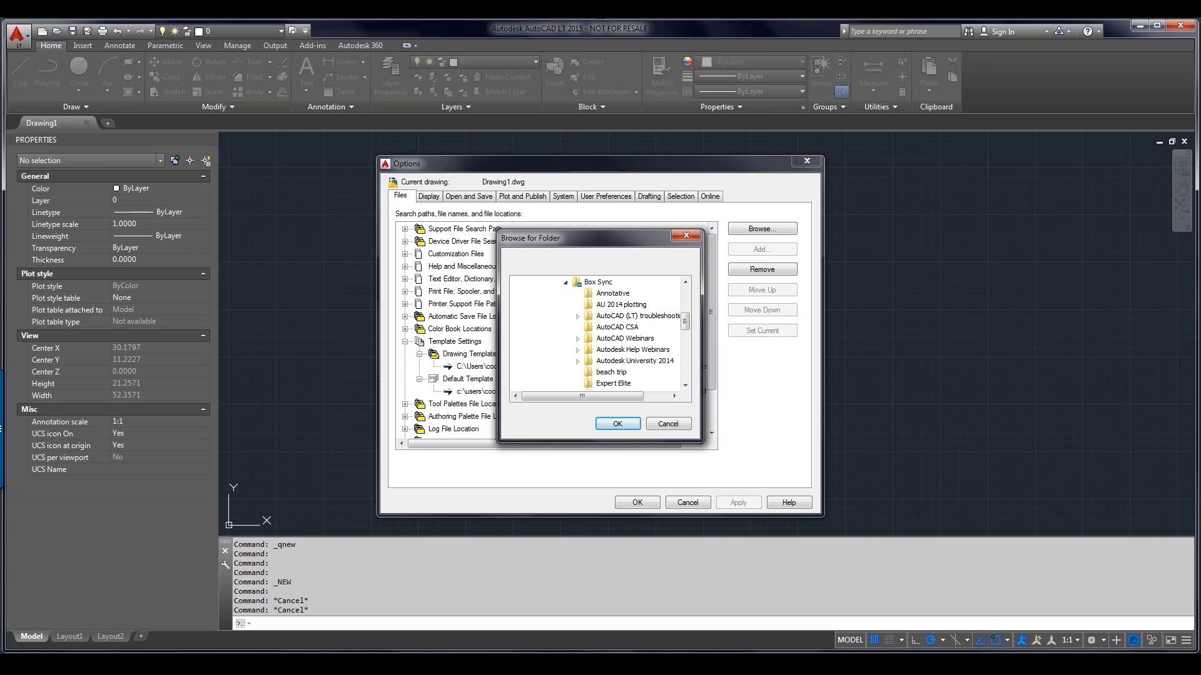
{"action": "left_click", "coordinate": [577, 339]}
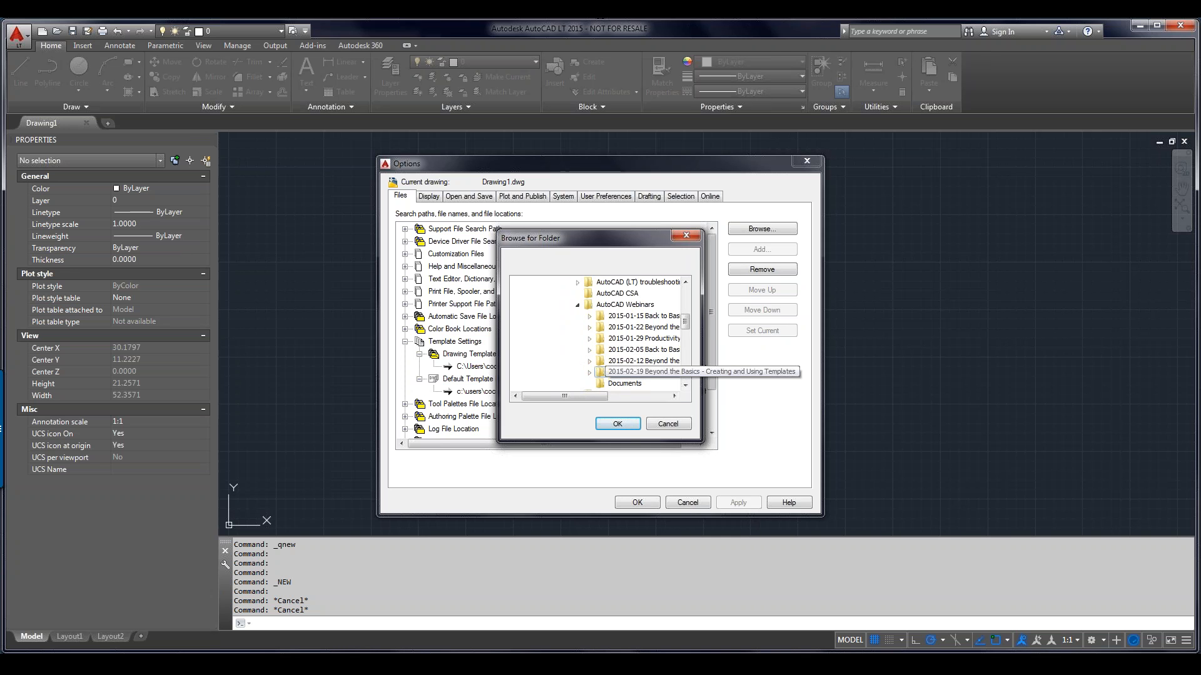
{"action": "left_click", "coordinate": [638, 372]}
{"action": "left_click", "coordinate": [618, 423]}
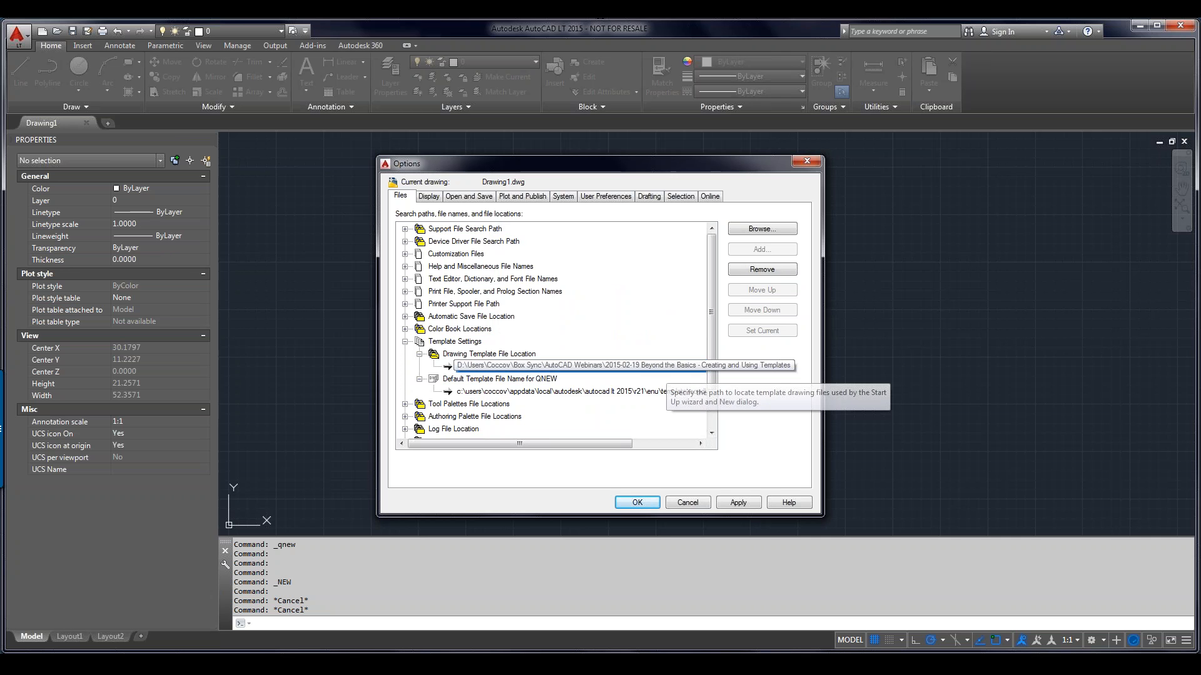
{"action": "left_click", "coordinate": [563, 366]}
{"action": "left_click", "coordinate": [738, 503]}
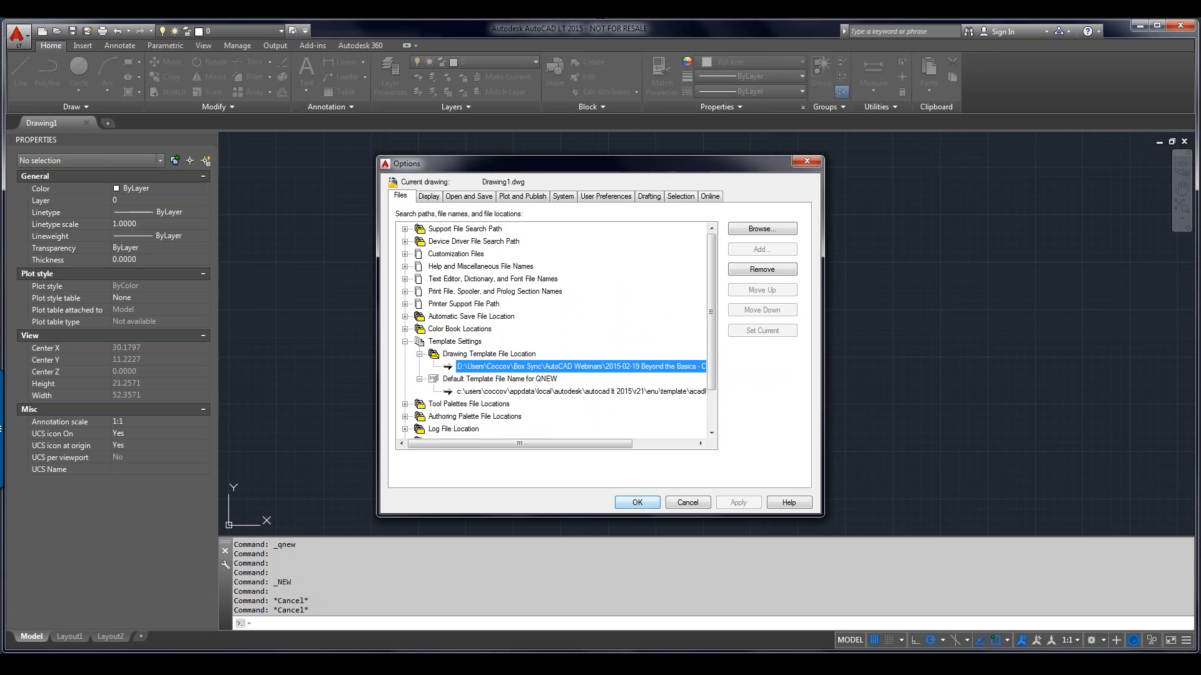
{"action": "left_click", "coordinate": [637, 502]}
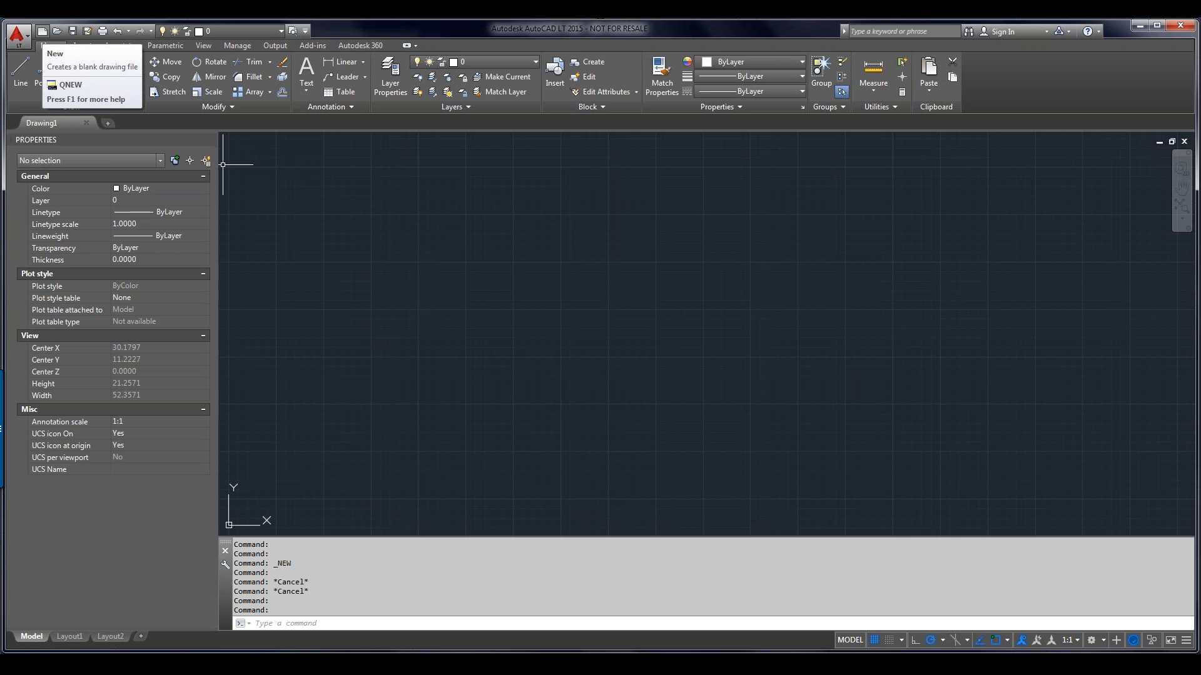
Step: Create a drawing with QNEW from the default template and close it again
{"action": "left_click", "coordinate": [42, 31]}
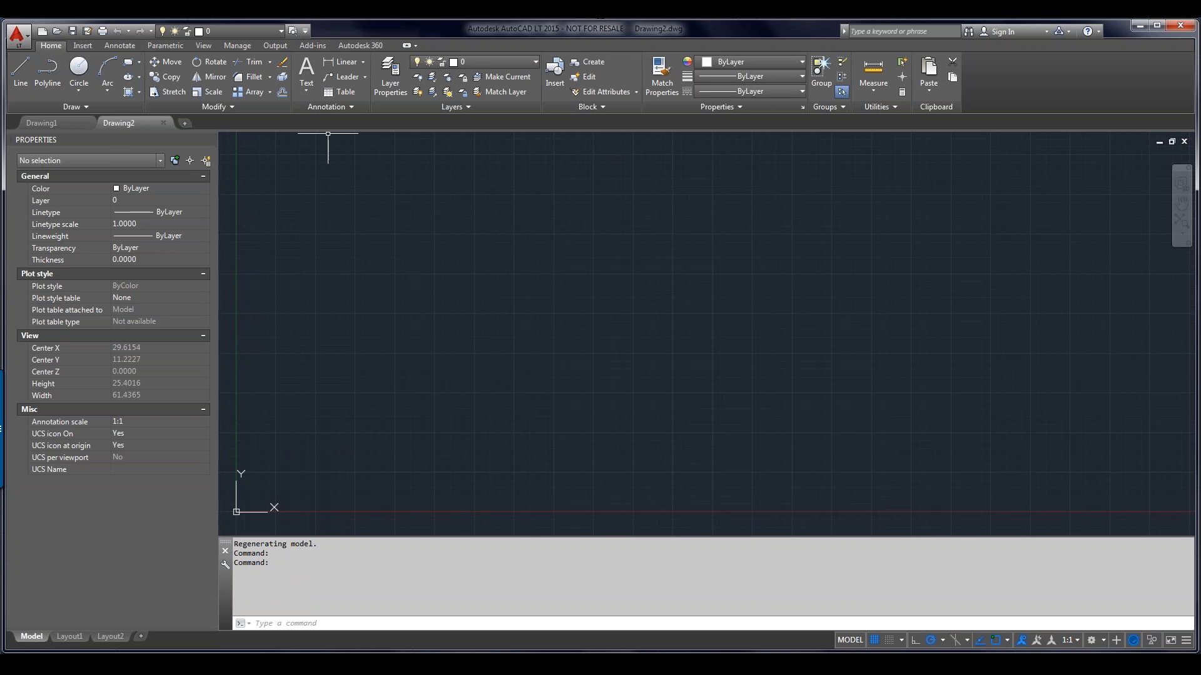
{"action": "mouse_move", "coordinate": [141, 123]}
{"action": "left_click", "coordinate": [163, 122]}
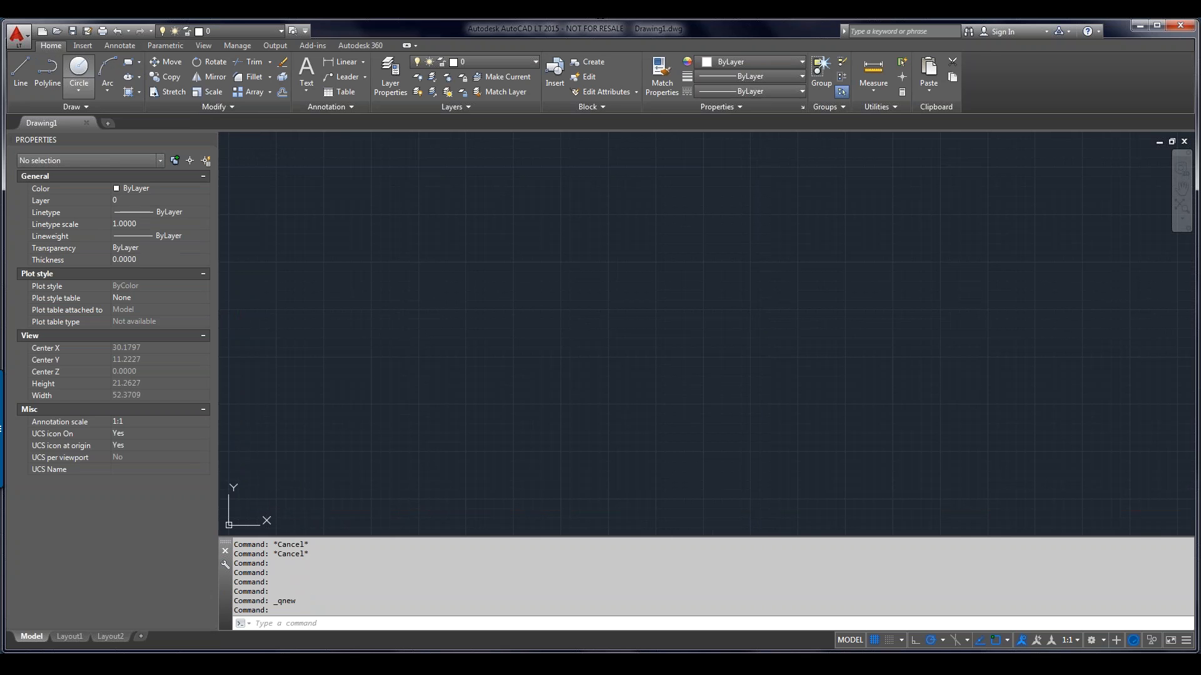
Step: Create a drawing with NEW from the acme-archproto.dwt template and check the file type offered for saving, without saving
{"action": "left_click", "coordinate": [17, 34]}
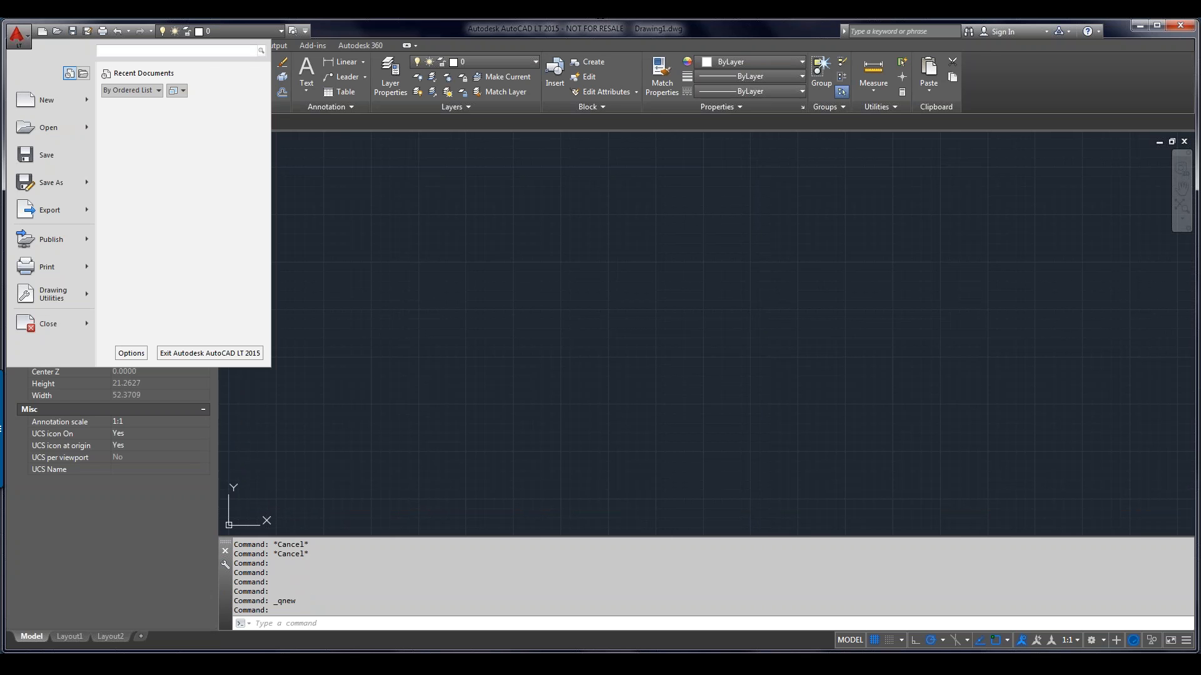
{"action": "left_click", "coordinate": [47, 100]}
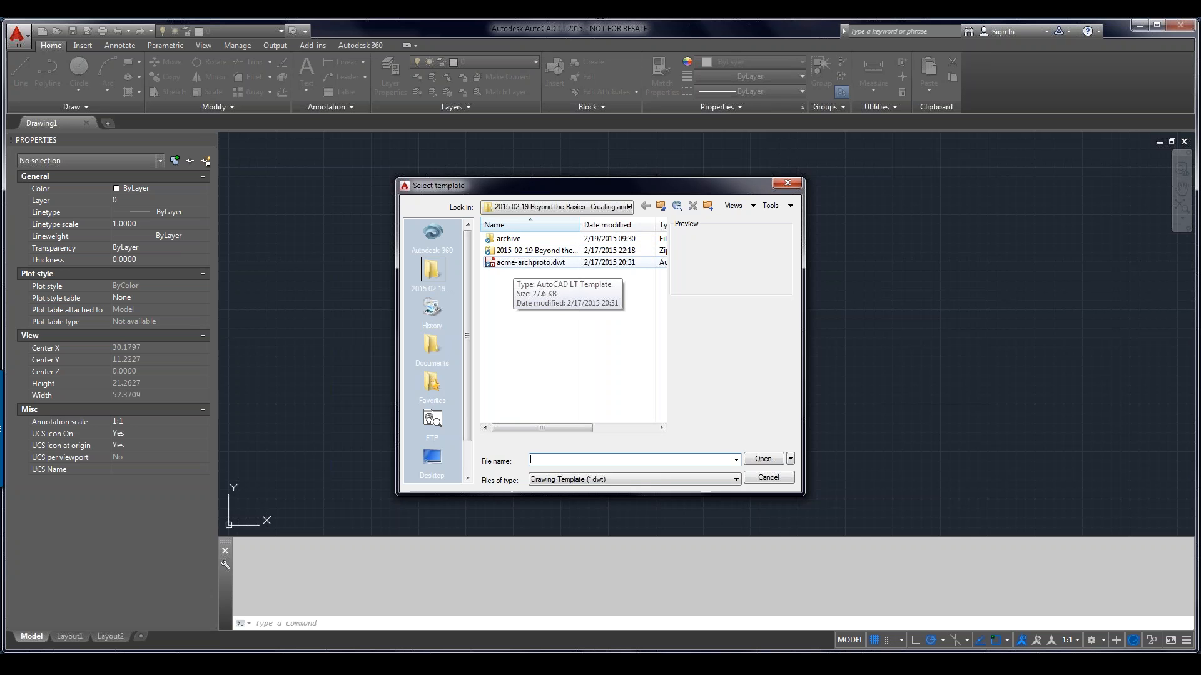
{"action": "double_click", "coordinate": [525, 262]}
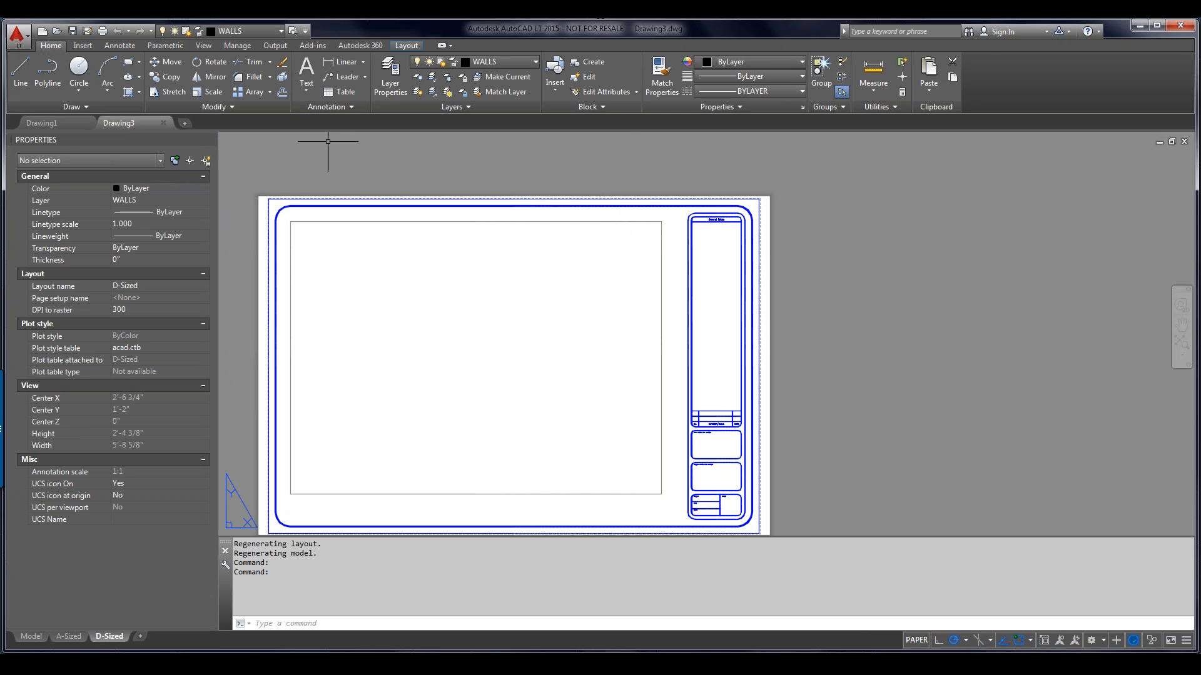
{"action": "left_click", "coordinate": [72, 30]}
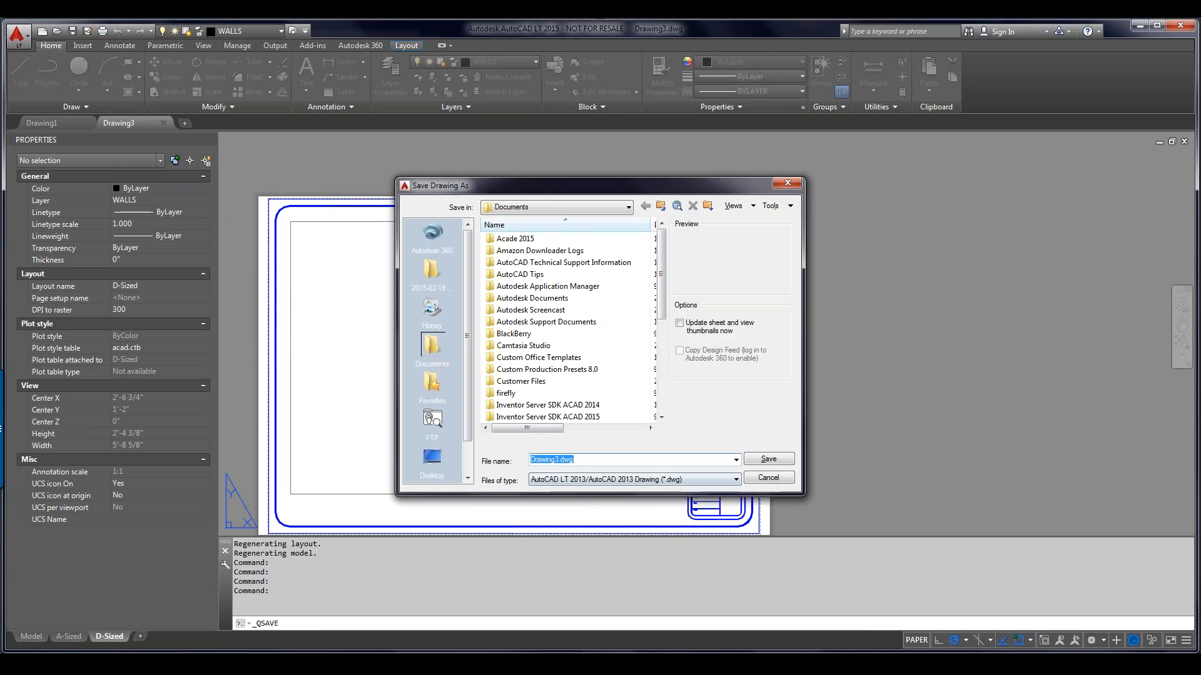
{"action": "left_click", "coordinate": [768, 479]}
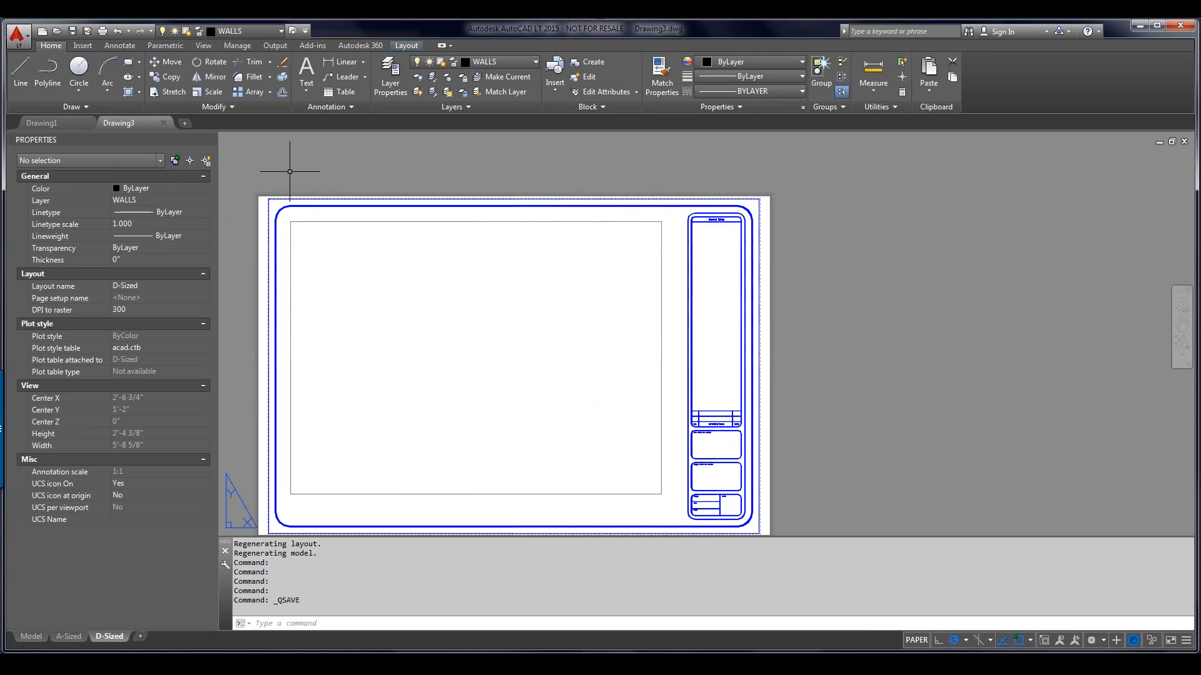
Step: Create a drawing using acme-tblock d size.dwg as the template, then close it and the drawing based on acme-archproto.dwt
{"action": "left_click", "coordinate": [18, 35]}
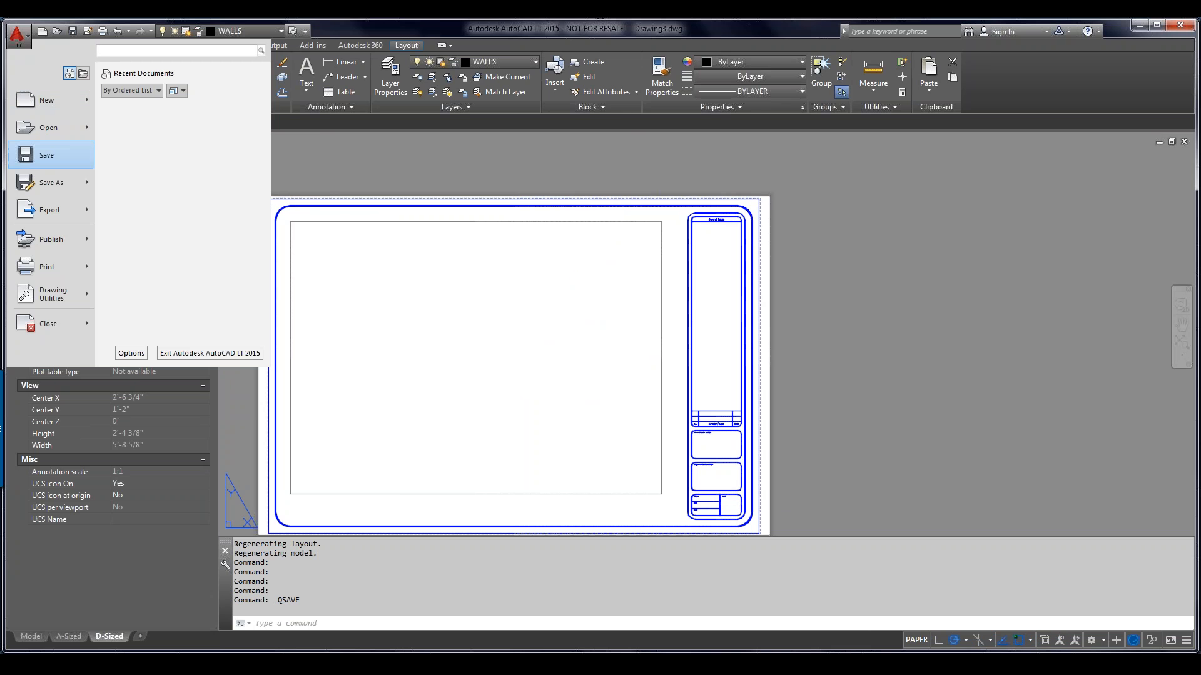
{"action": "left_click", "coordinate": [47, 100]}
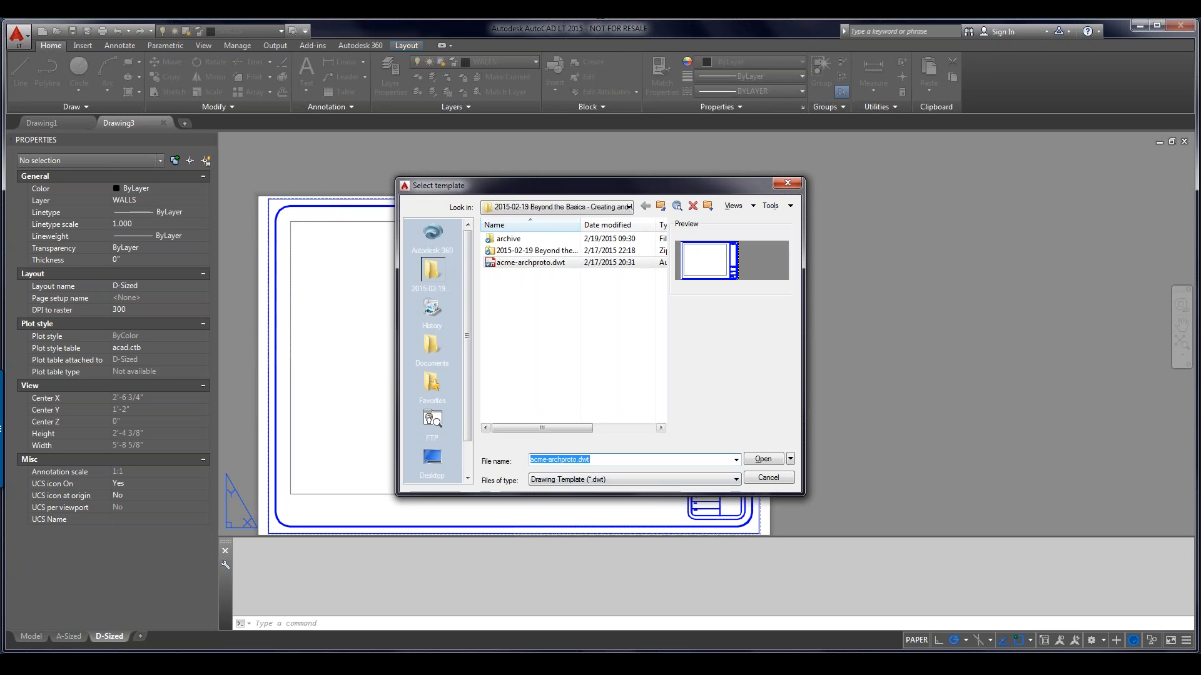
{"action": "left_click", "coordinate": [635, 480]}
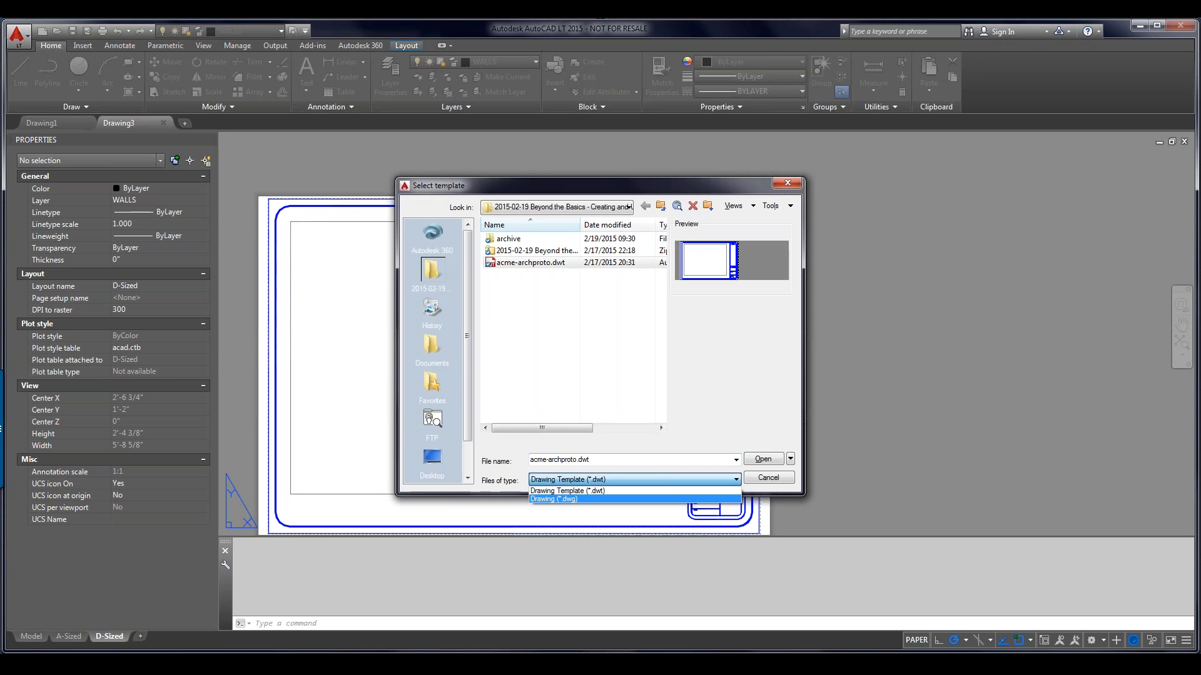
{"action": "left_click", "coordinate": [554, 499]}
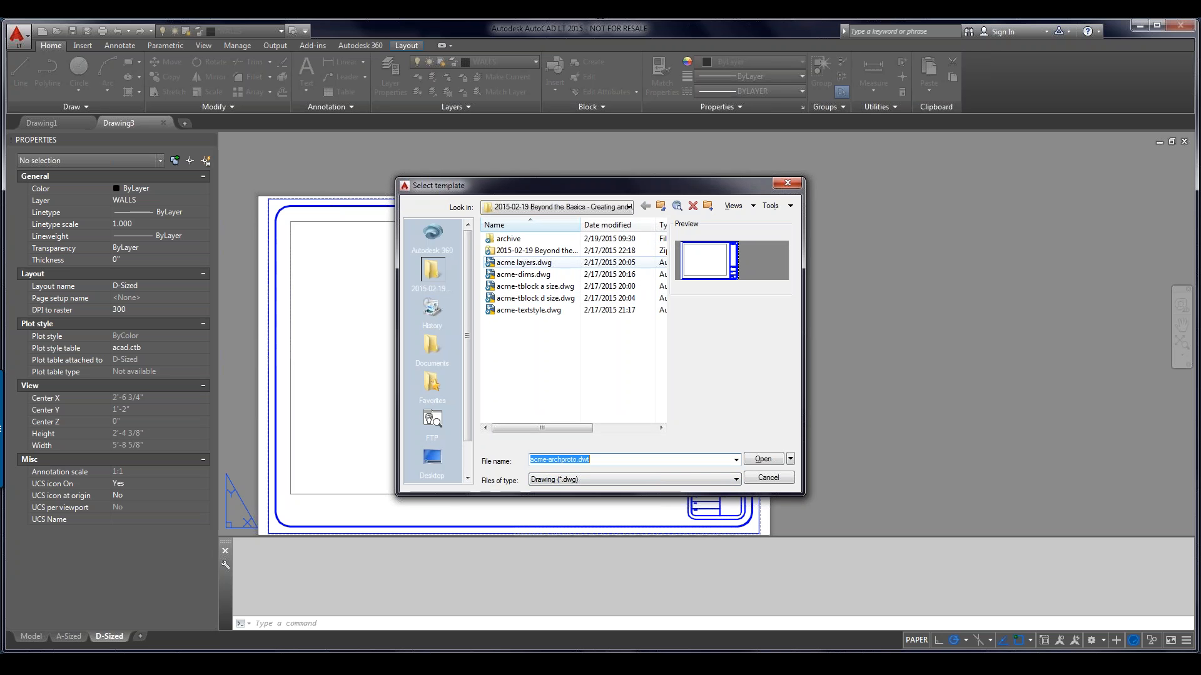
{"action": "double_click", "coordinate": [532, 298]}
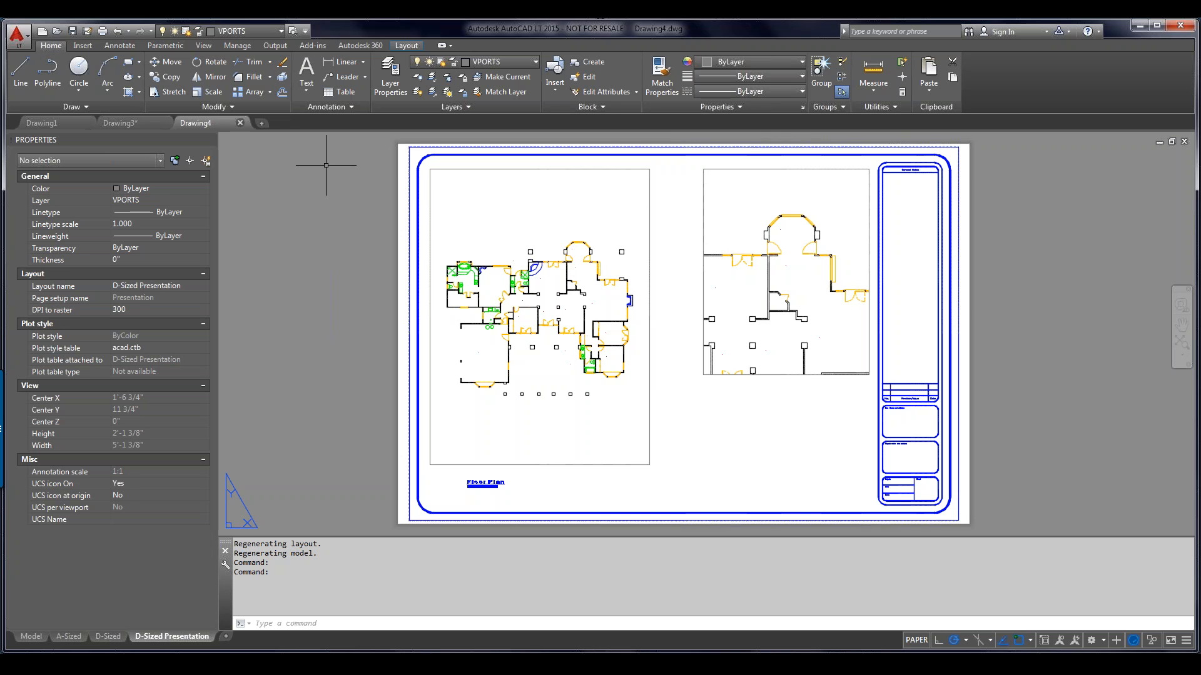
{"action": "left_click", "coordinate": [240, 122]}
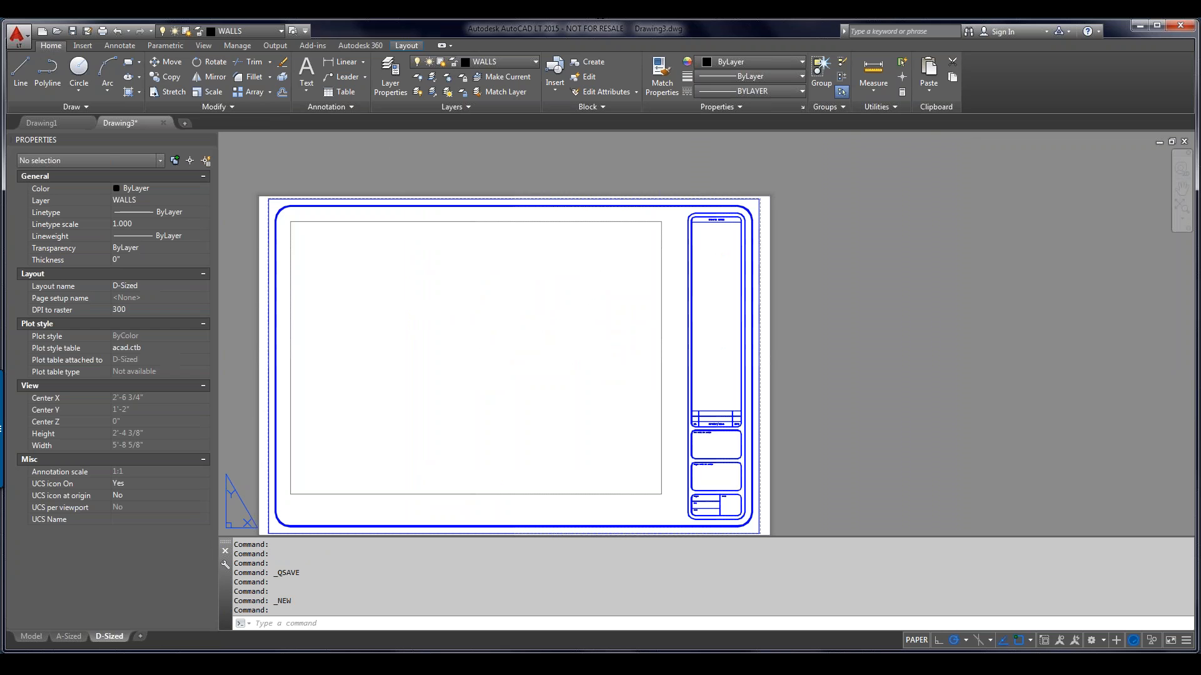
{"action": "left_click", "coordinate": [164, 123]}
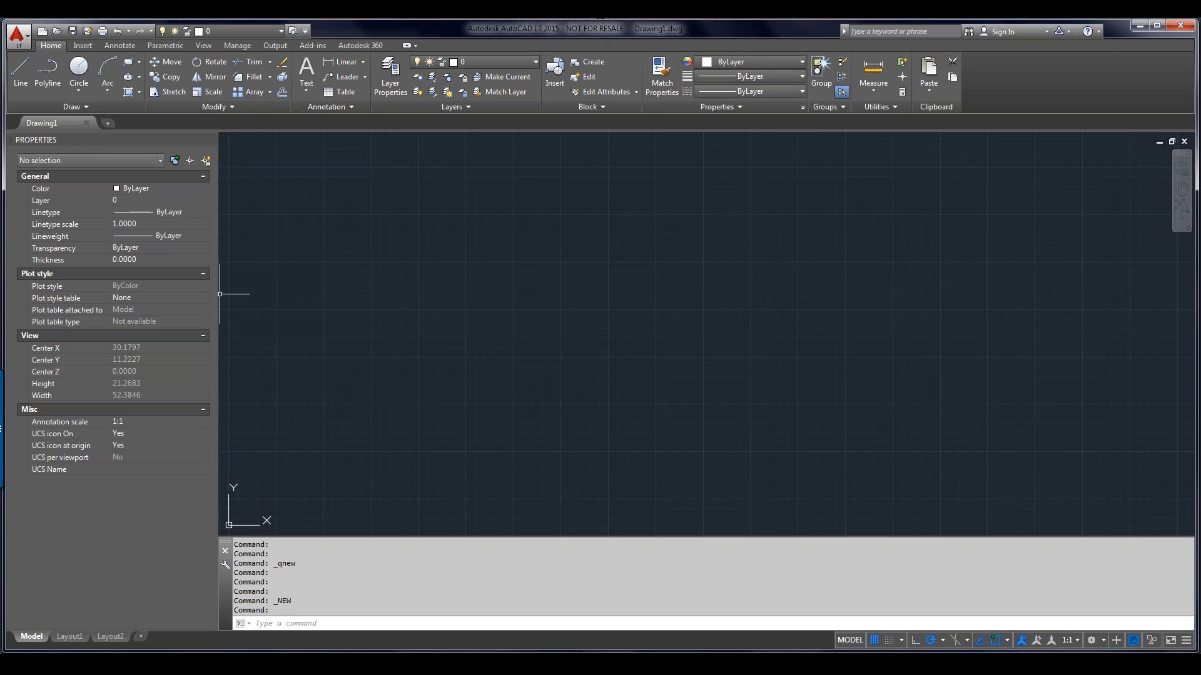
Step: Create a new drawing with no template, using Imperial units
{"action": "left_click", "coordinate": [18, 35]}
{"action": "mouse_move", "coordinate": [50, 100]}
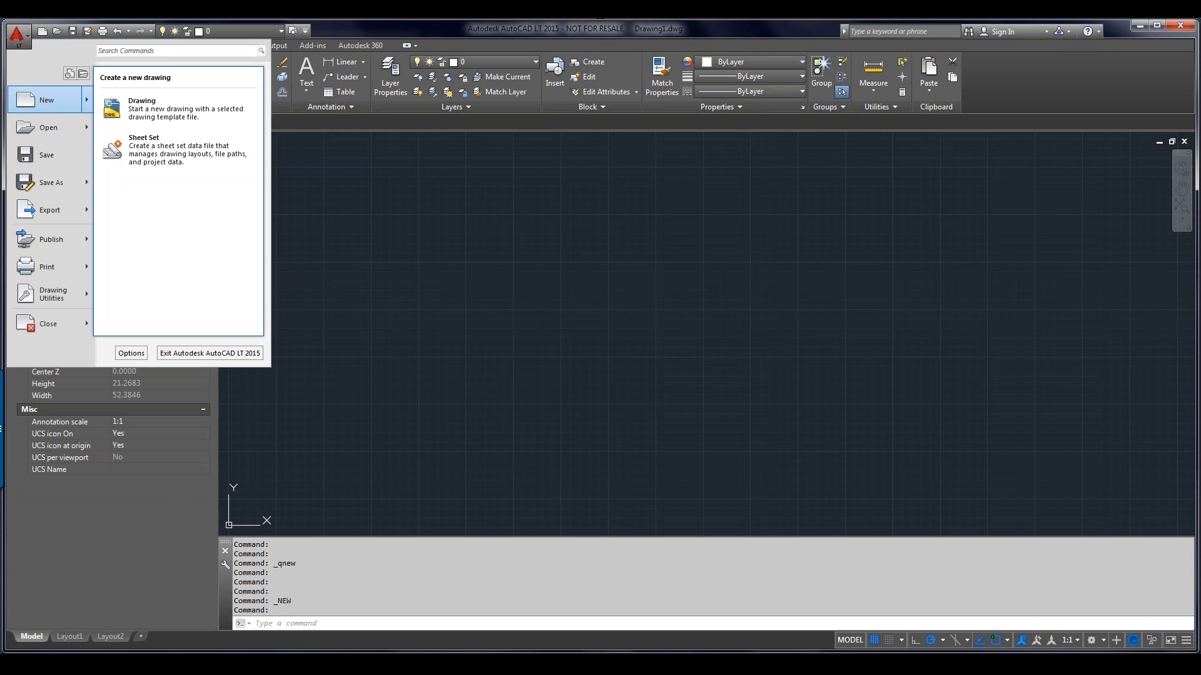
{"action": "left_click", "coordinate": [50, 100]}
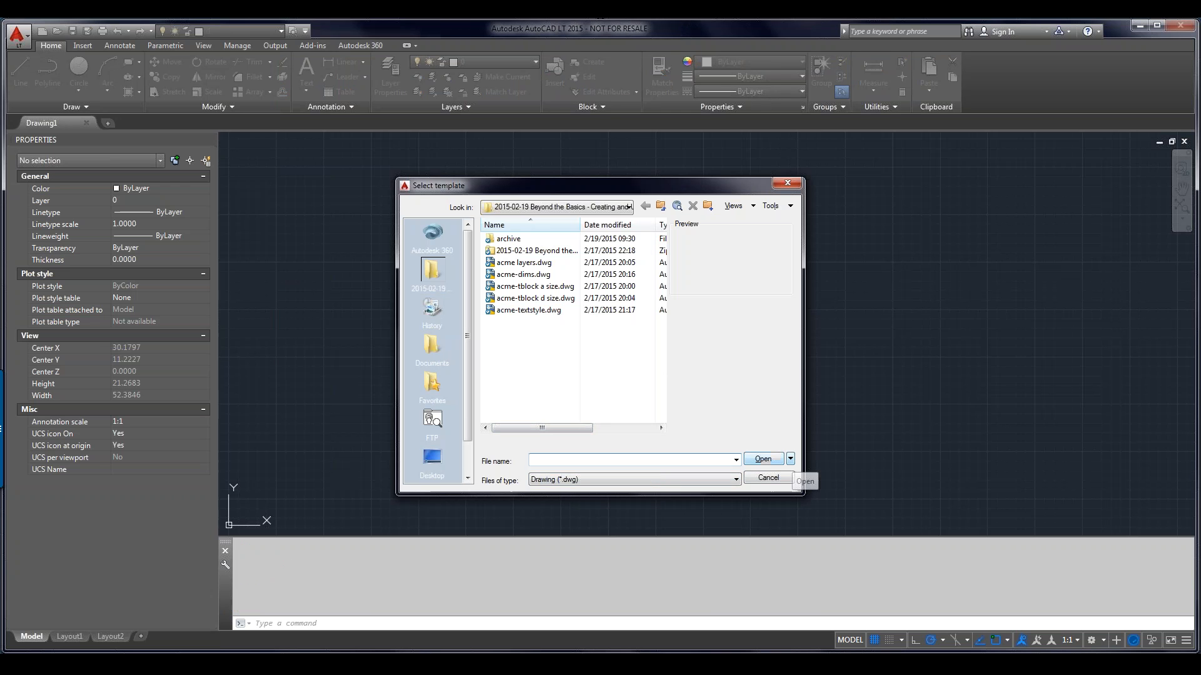
{"action": "left_click", "coordinate": [790, 459]}
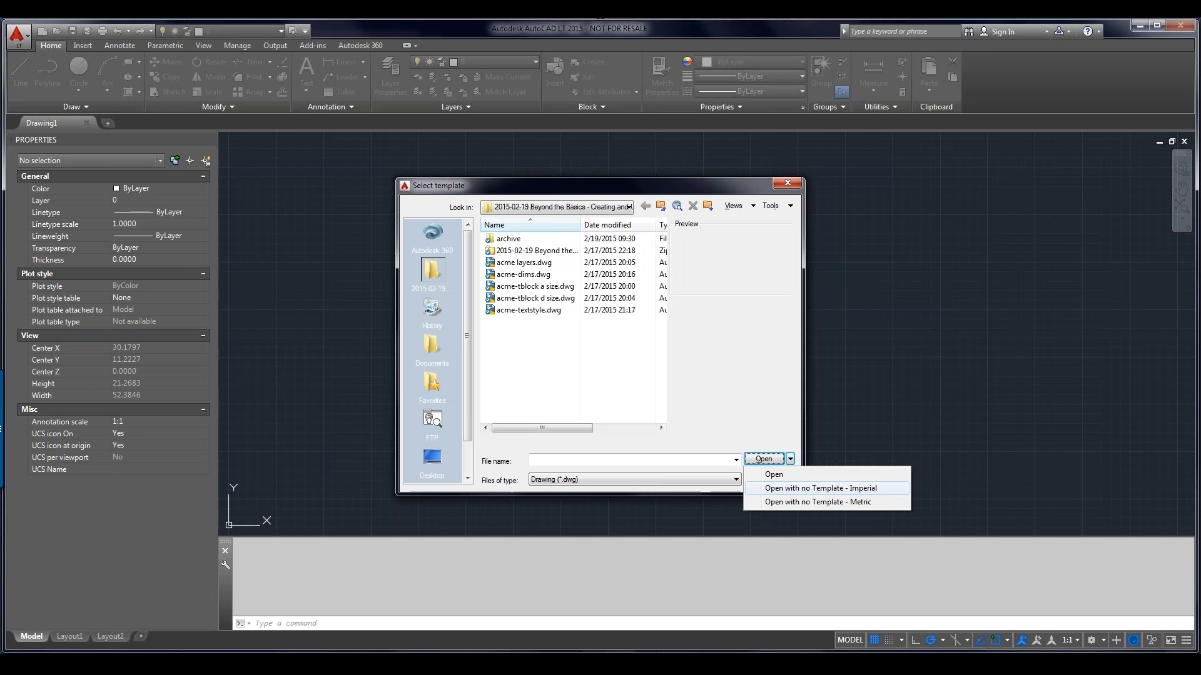
{"action": "left_click", "coordinate": [820, 489]}
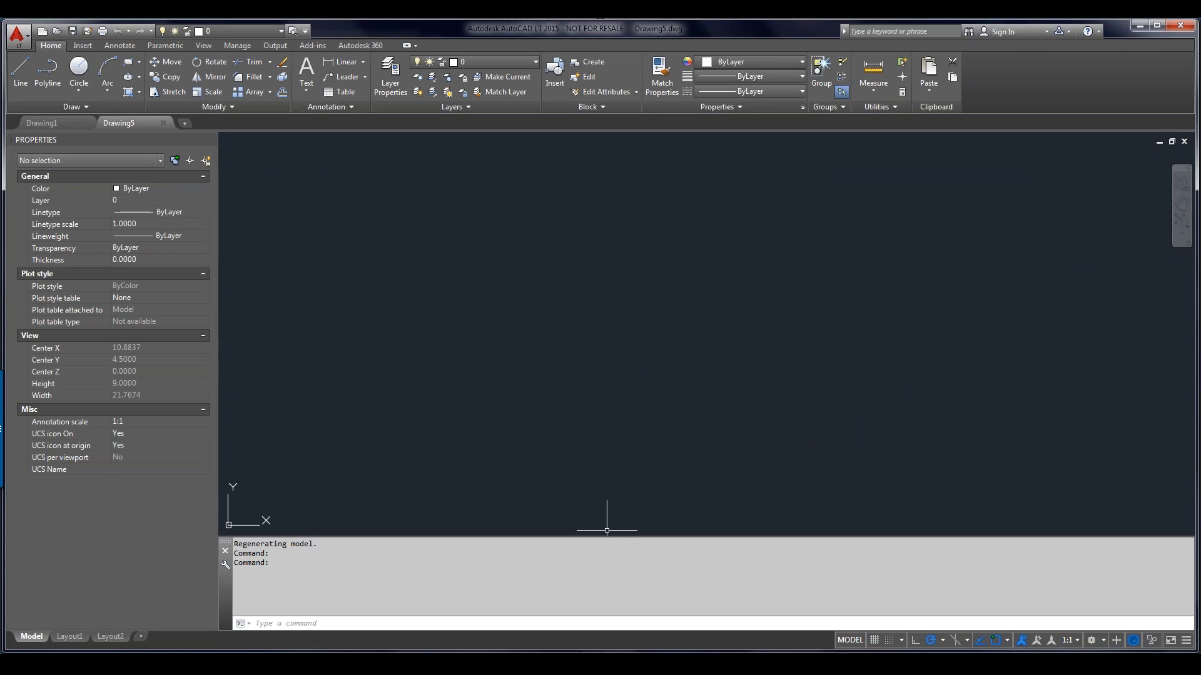
Step: Turn off the navigation bar in the new drawing with the NAVBAR command
{"action": "left_click", "coordinate": [285, 624]}
{"action": "type", "text": "NAvba"}
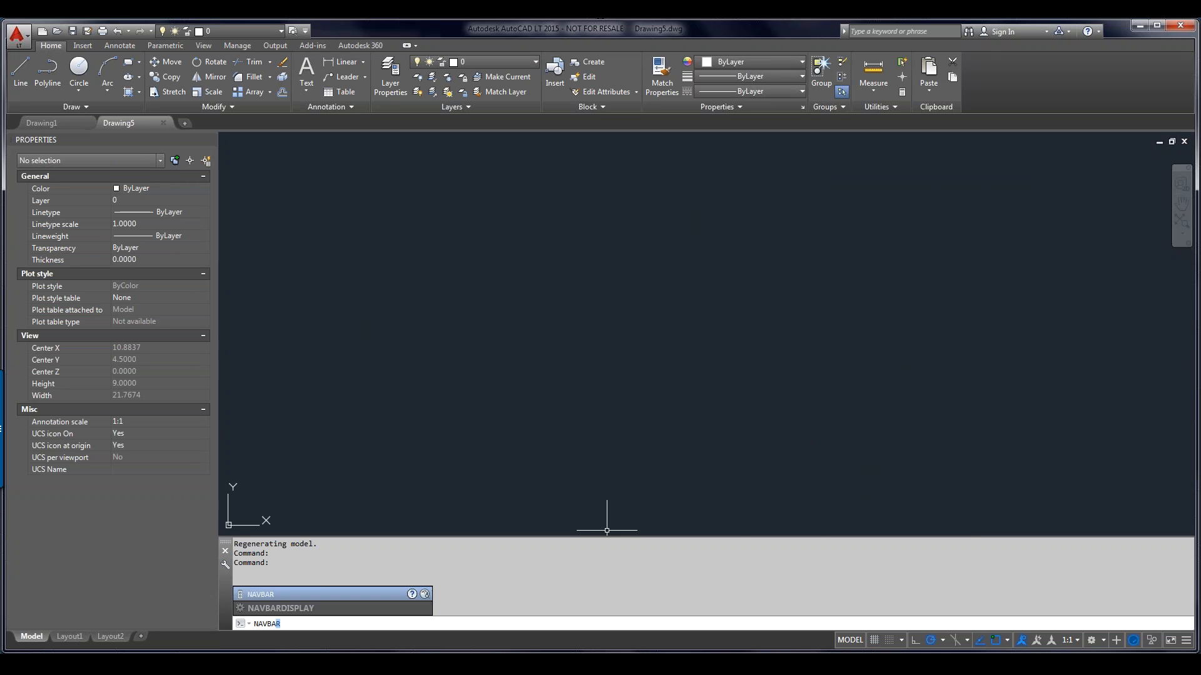
{"action": "key", "text": "Return"}
{"action": "type", "text": "off"}
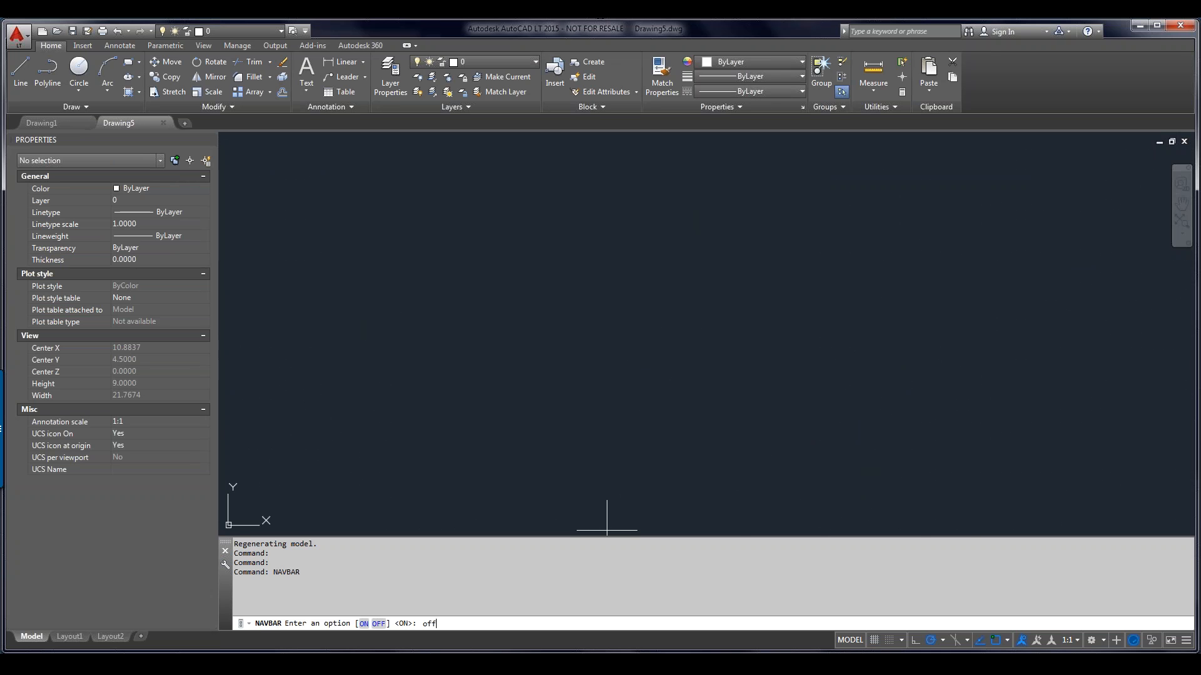
{"action": "key", "text": "Return"}
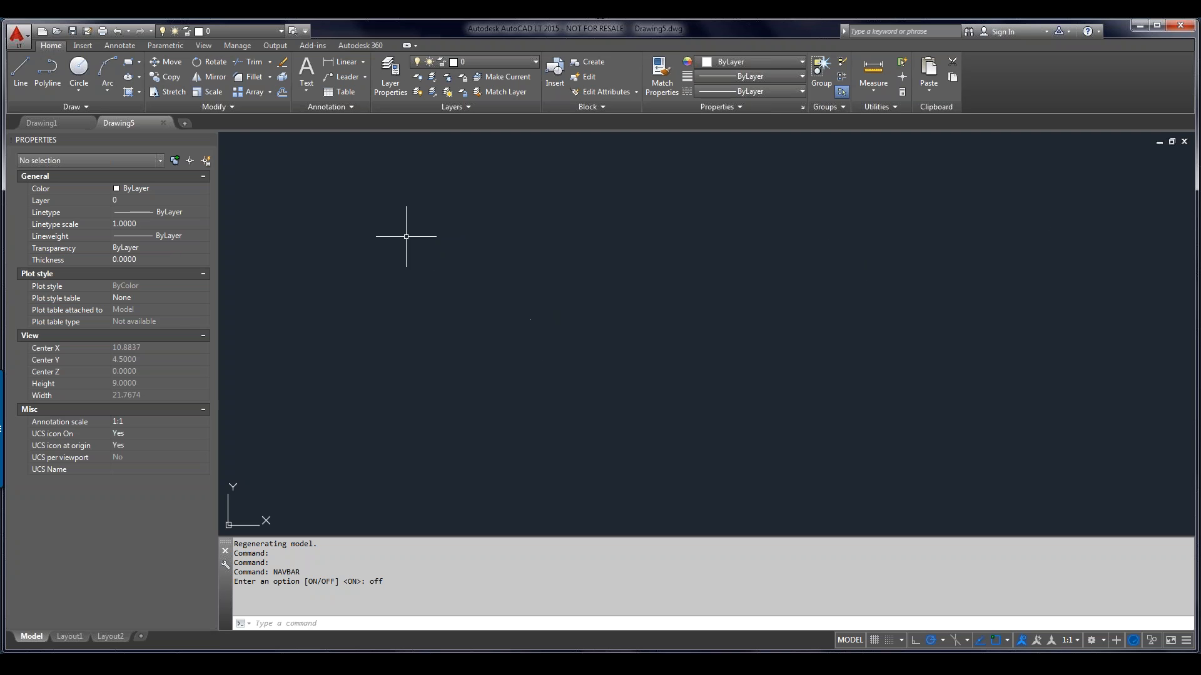
Step: Save the drawing as an AutoCAD LT Drawing Template (*.dwt) named acme in the default template folder
{"action": "left_click", "coordinate": [72, 31]}
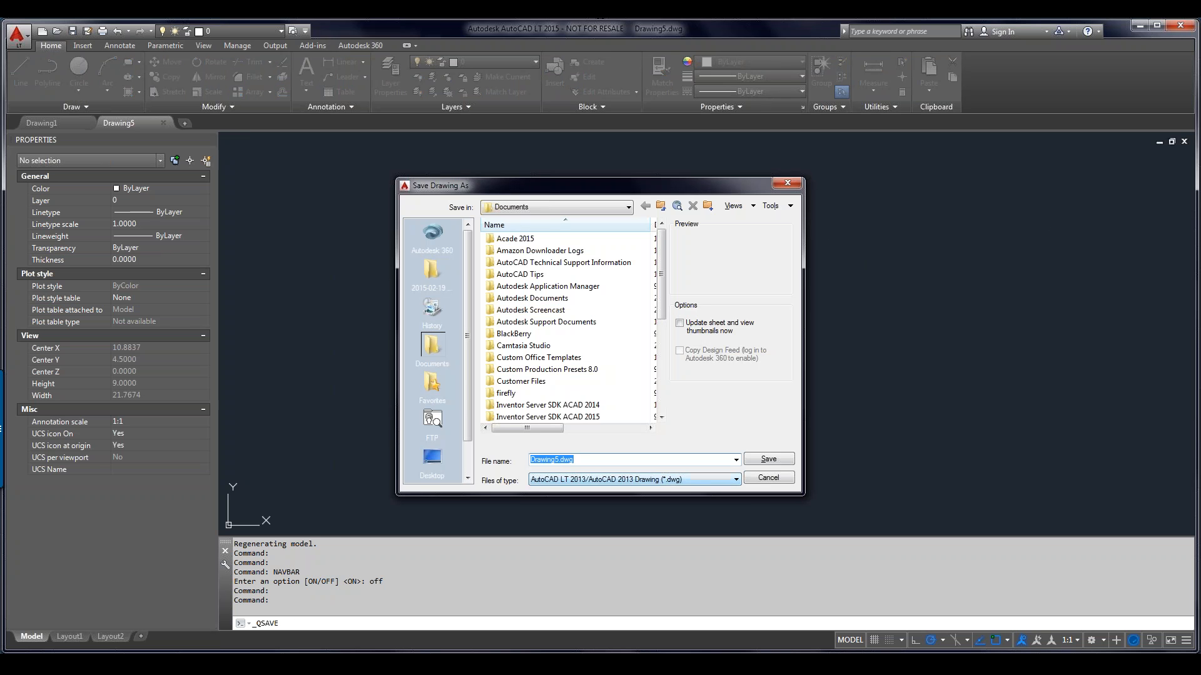
{"action": "left_click", "coordinate": [737, 480]}
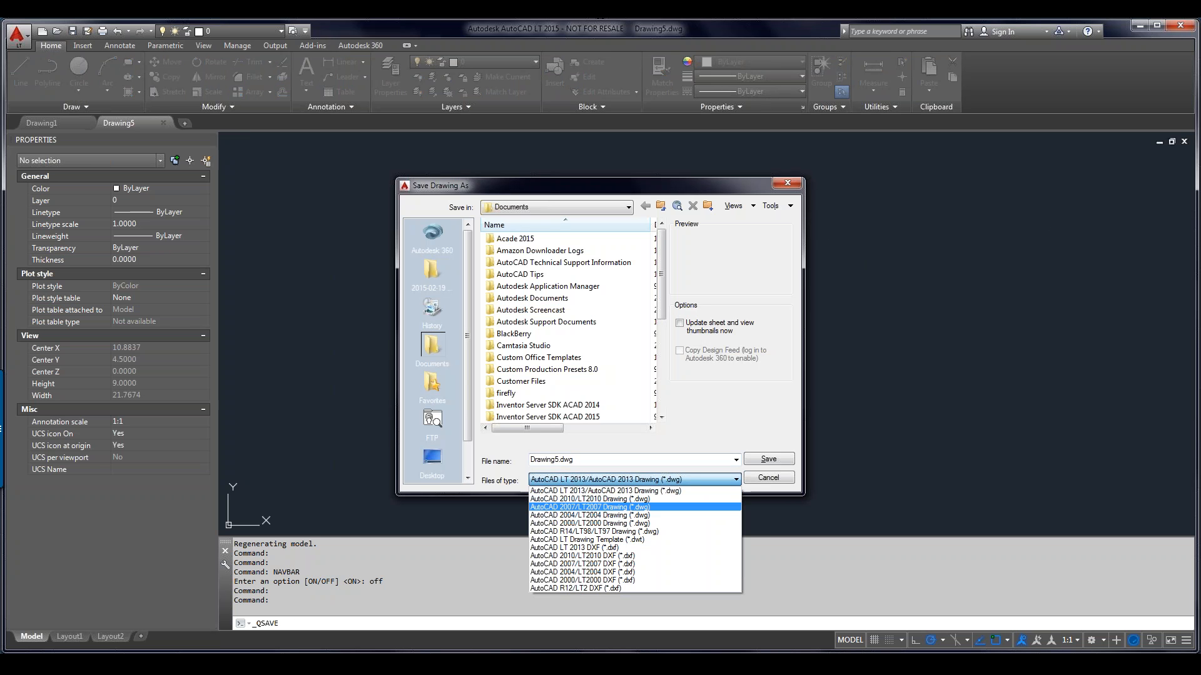
{"action": "left_click", "coordinate": [586, 539]}
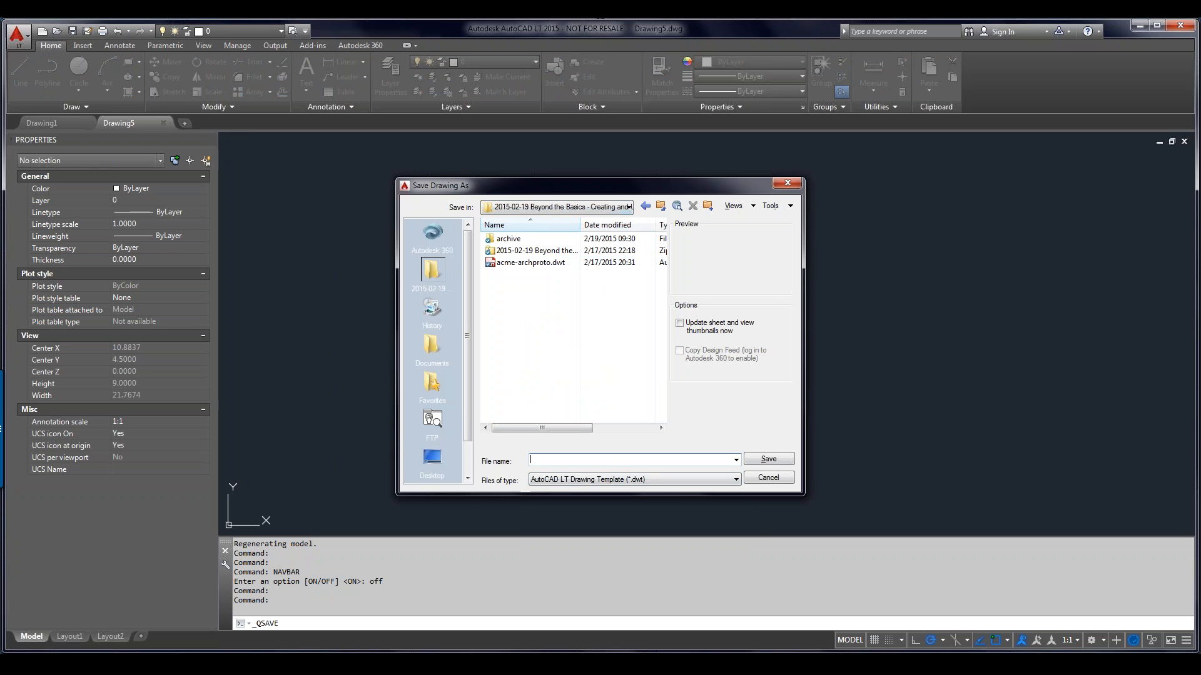
{"action": "type", "text": "ac"}
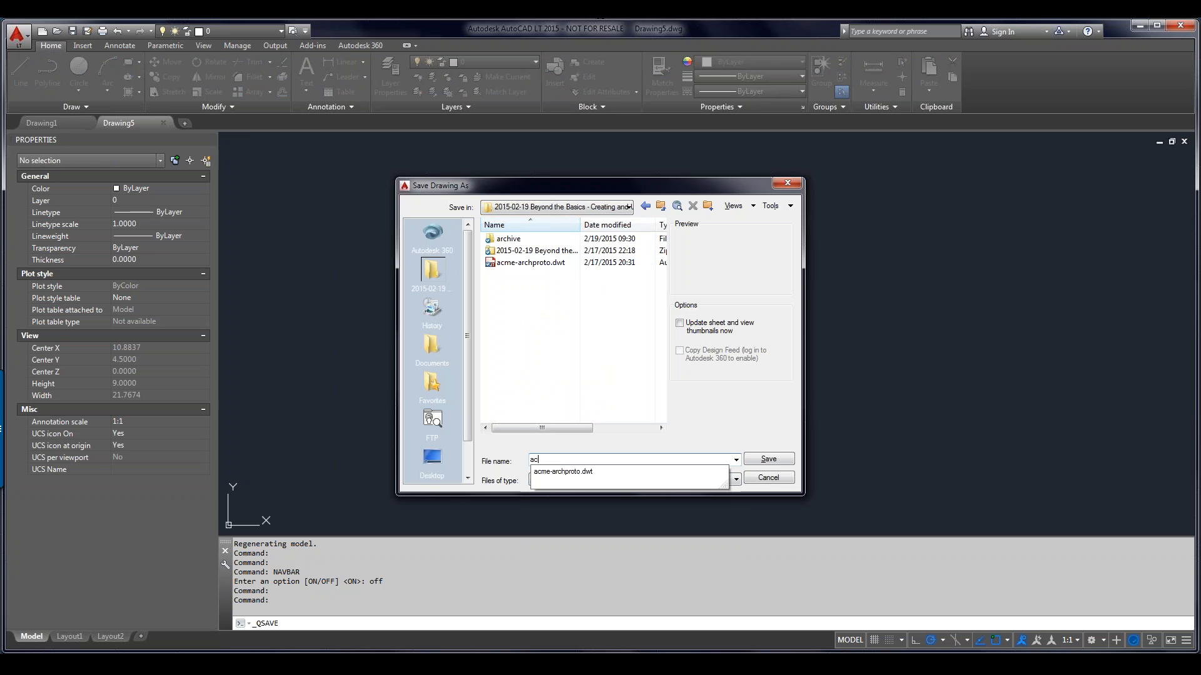
{"action": "type", "text": "me"}
{"action": "left_click", "coordinate": [769, 459]}
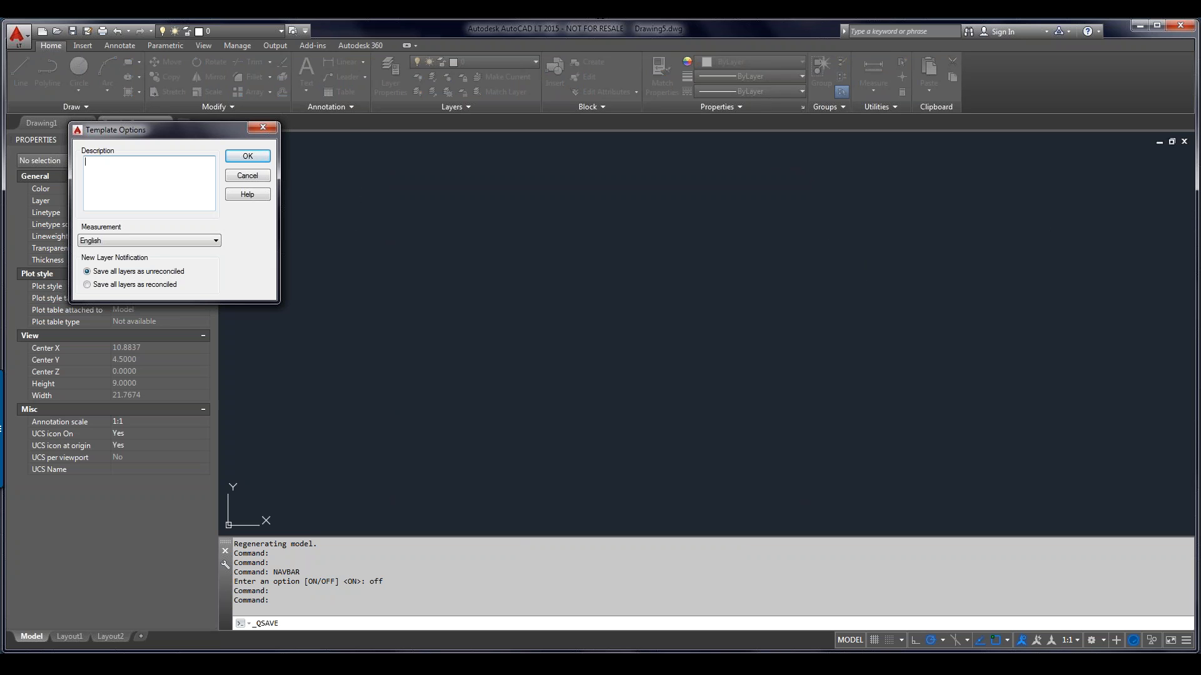
Step: Give the template the description "Custom startup template for ACME inc.", with English measurement and all layers saved as unreconciled
{"action": "type", "text": "Custom startup template for ACME inc."}
{"action": "left_click", "coordinate": [187, 241]}
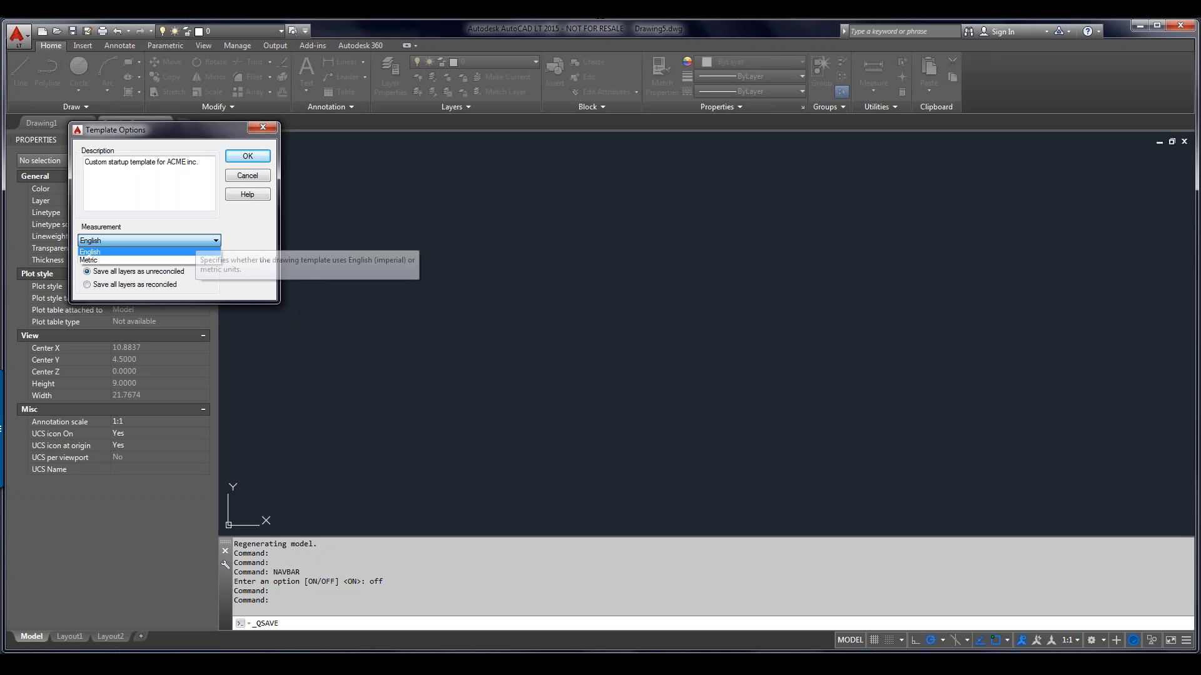
{"action": "left_click", "coordinate": [188, 252]}
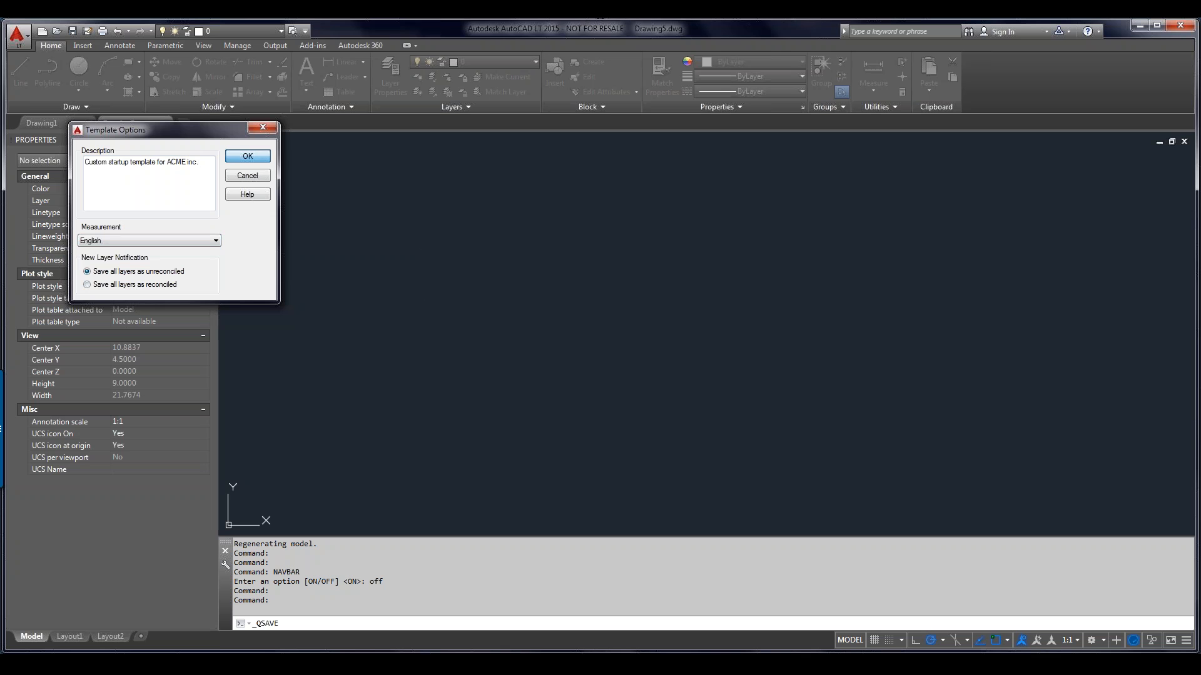
{"action": "left_click", "coordinate": [245, 156]}
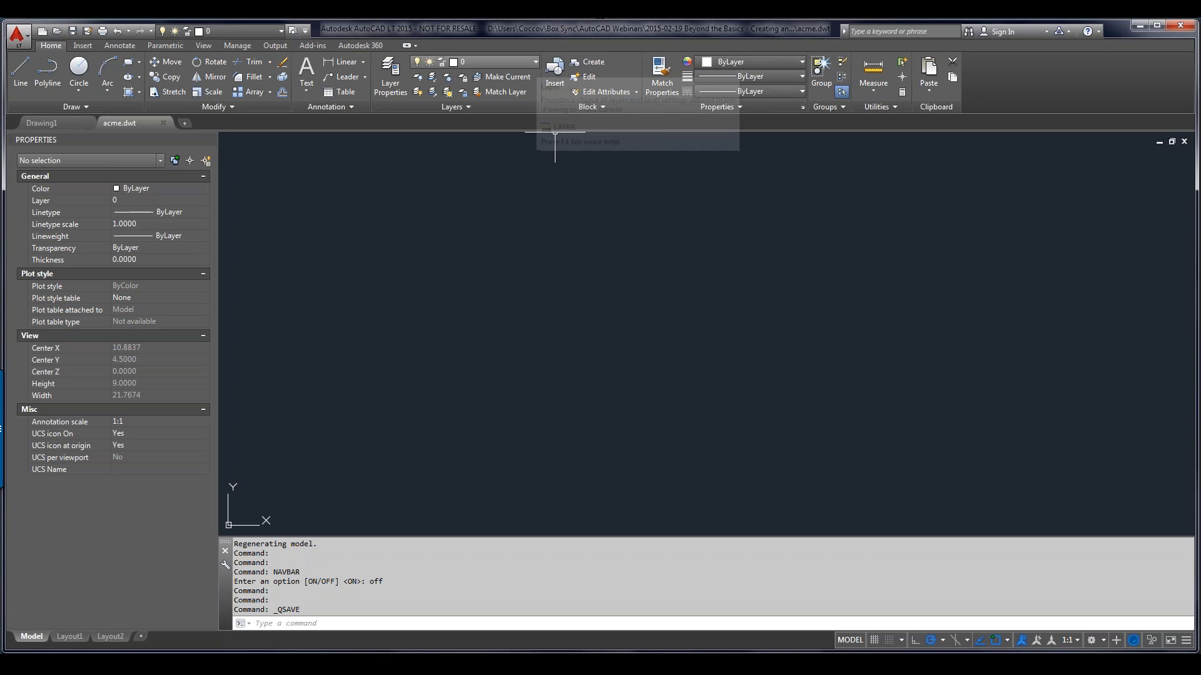
Step: Check which layers, dimension styles and text styles the acme.dwt template contains, keeping Standard as the text style
{"action": "left_click", "coordinate": [529, 62]}
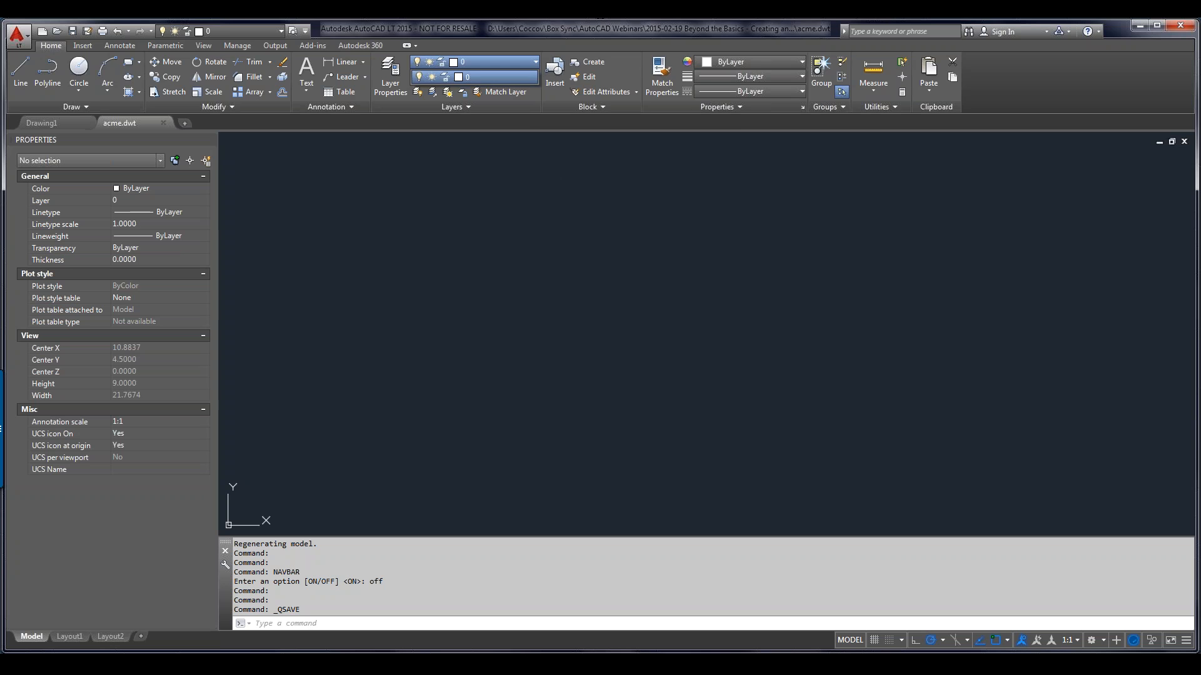
{"action": "left_click", "coordinate": [119, 45]}
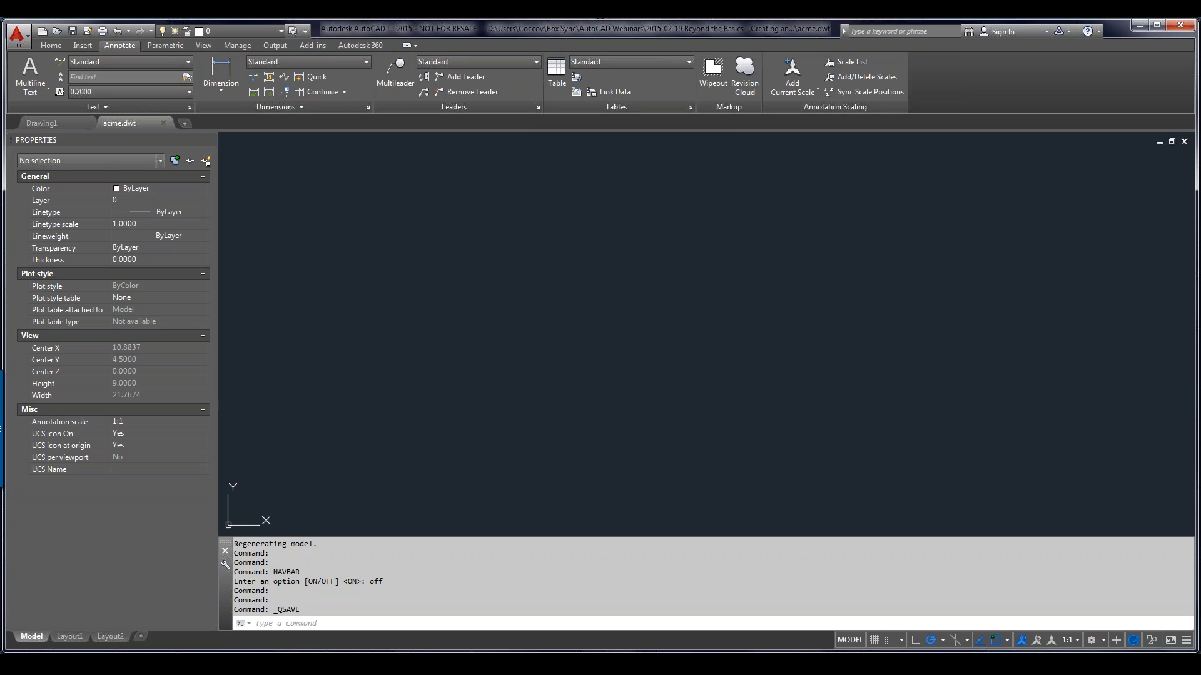
{"action": "left_click", "coordinate": [366, 61]}
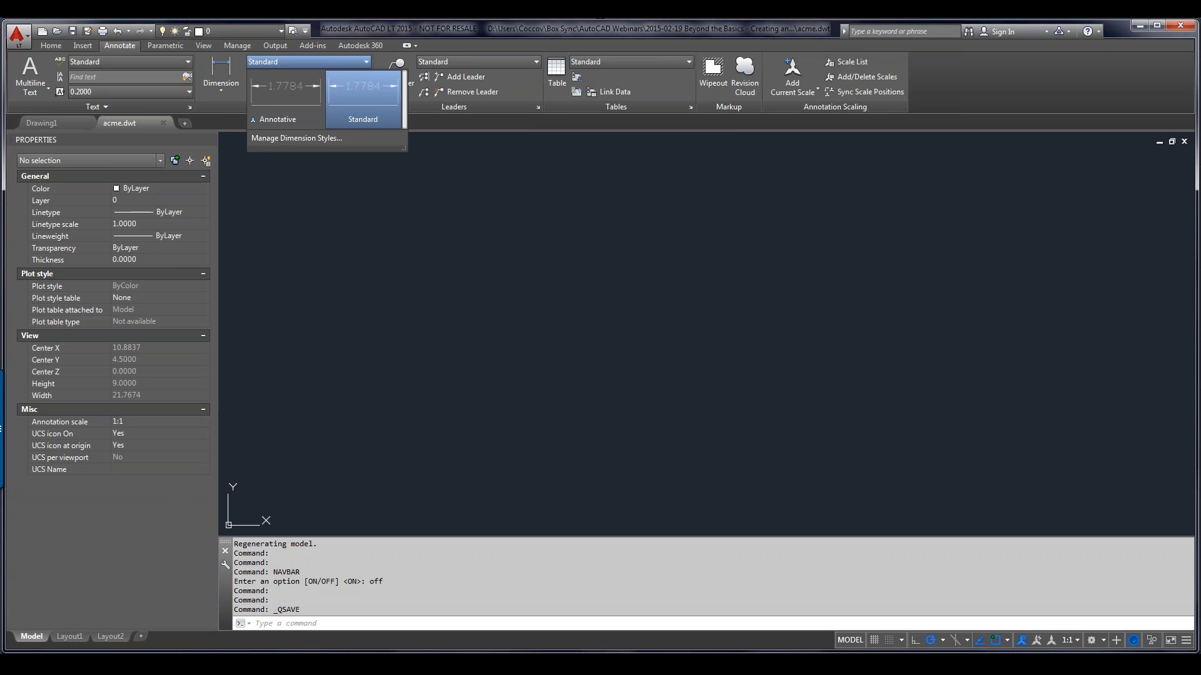
{"action": "left_click", "coordinate": [187, 61]}
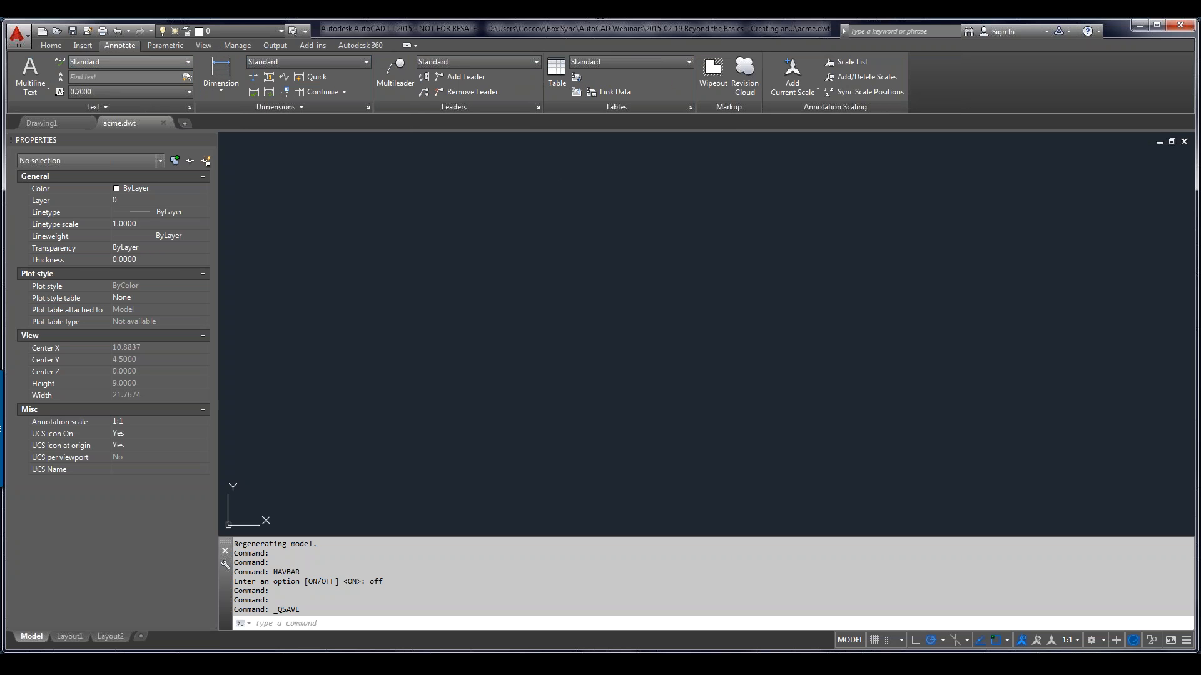
{"action": "left_click", "coordinate": [188, 62]}
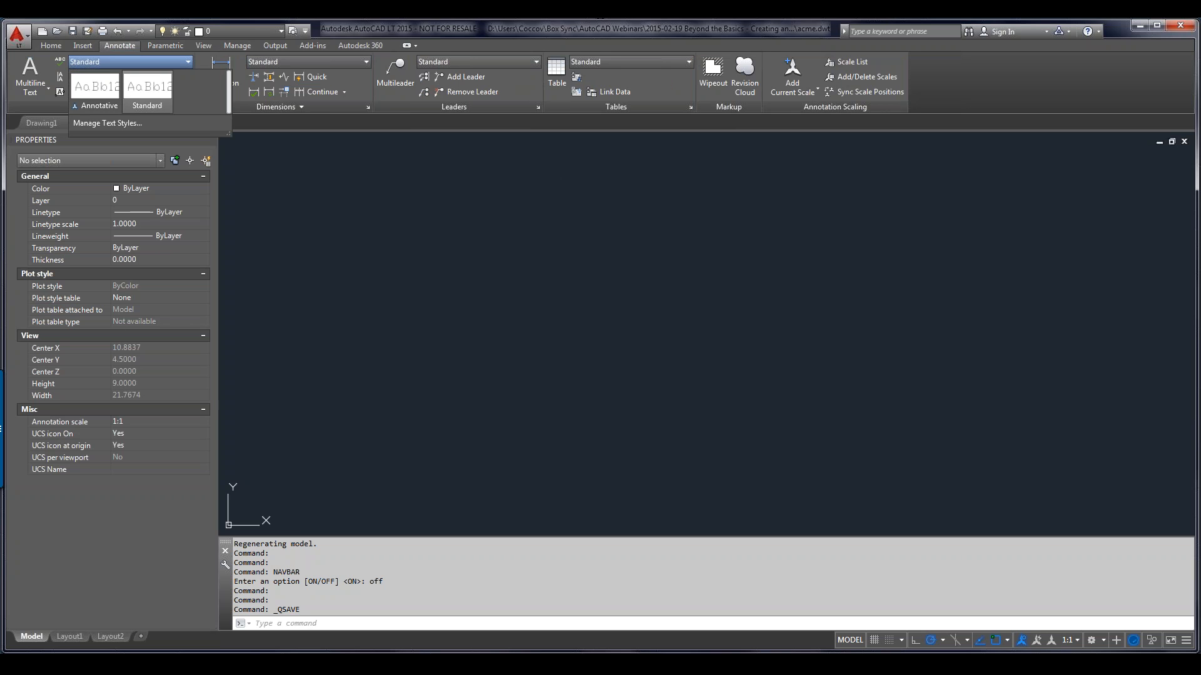
{"action": "left_click", "coordinate": [148, 90]}
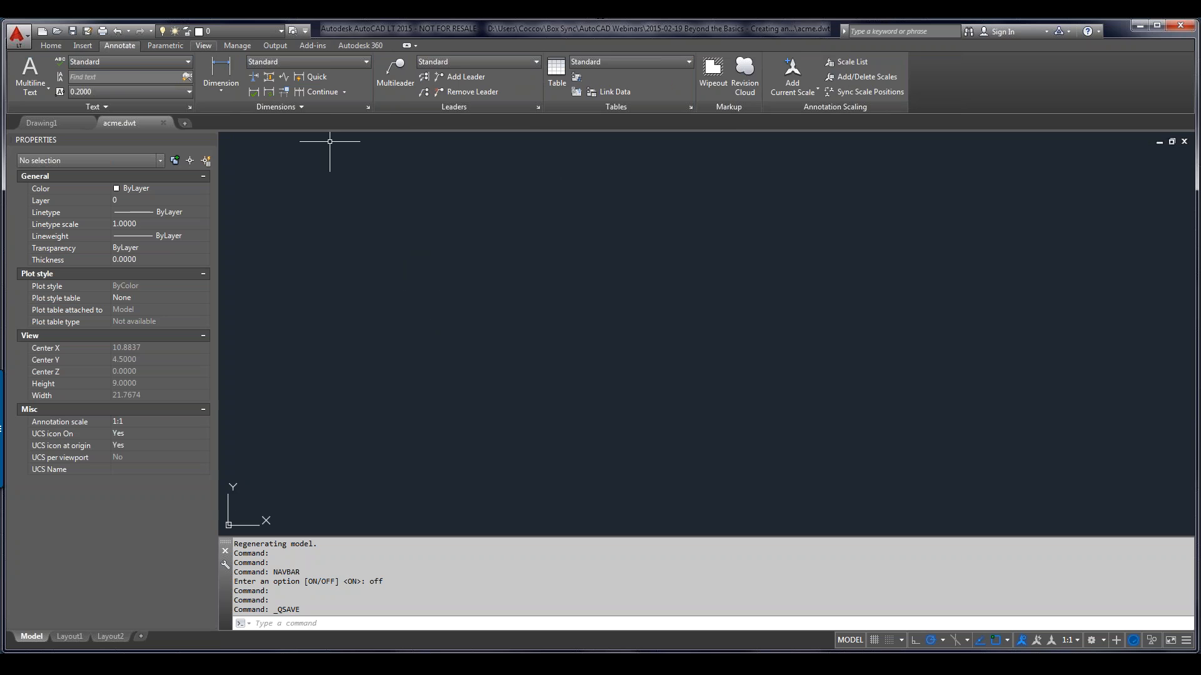
Step: Open DesignCenter and collapse the Program Files folder in its folder tree
{"action": "left_click", "coordinate": [203, 46]}
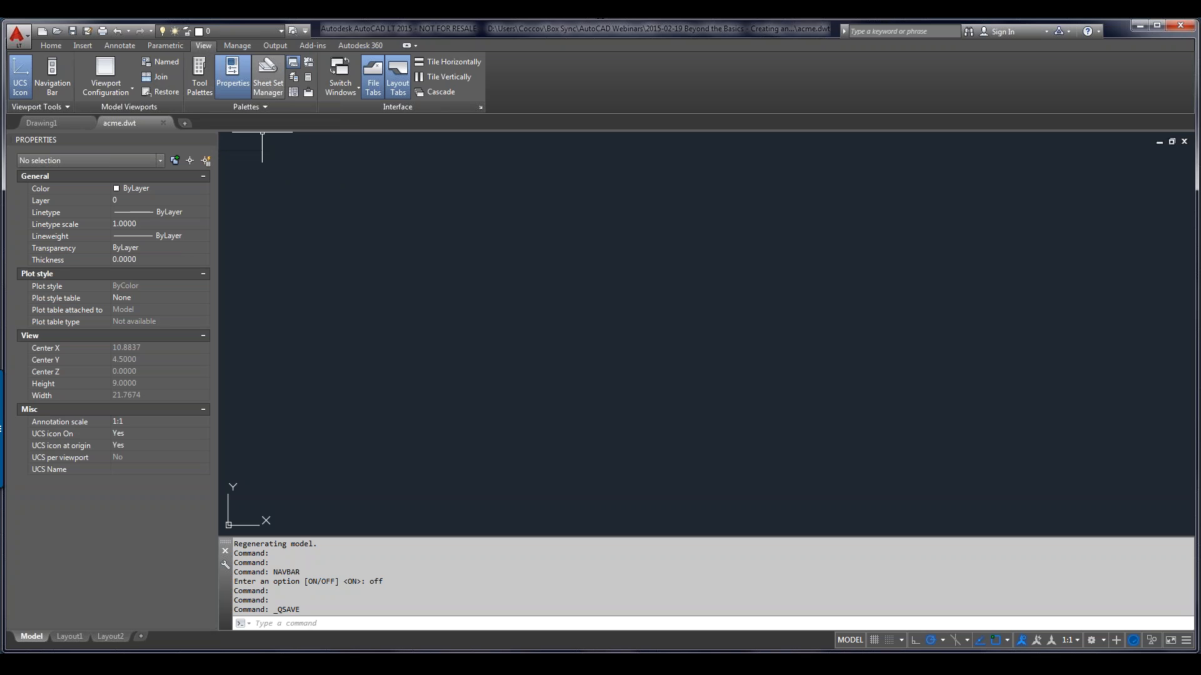
{"action": "left_click", "coordinate": [294, 92]}
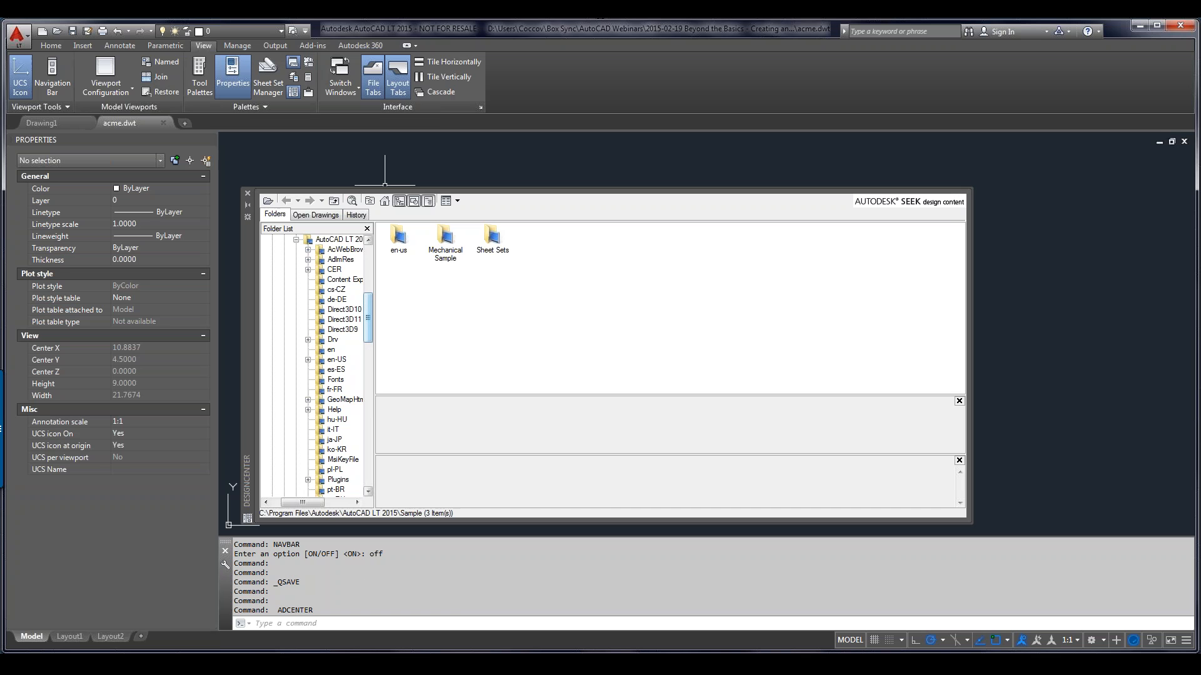
{"action": "scroll", "coordinate": [368, 316], "scroll_direction": "up", "scroll_amount": 2}
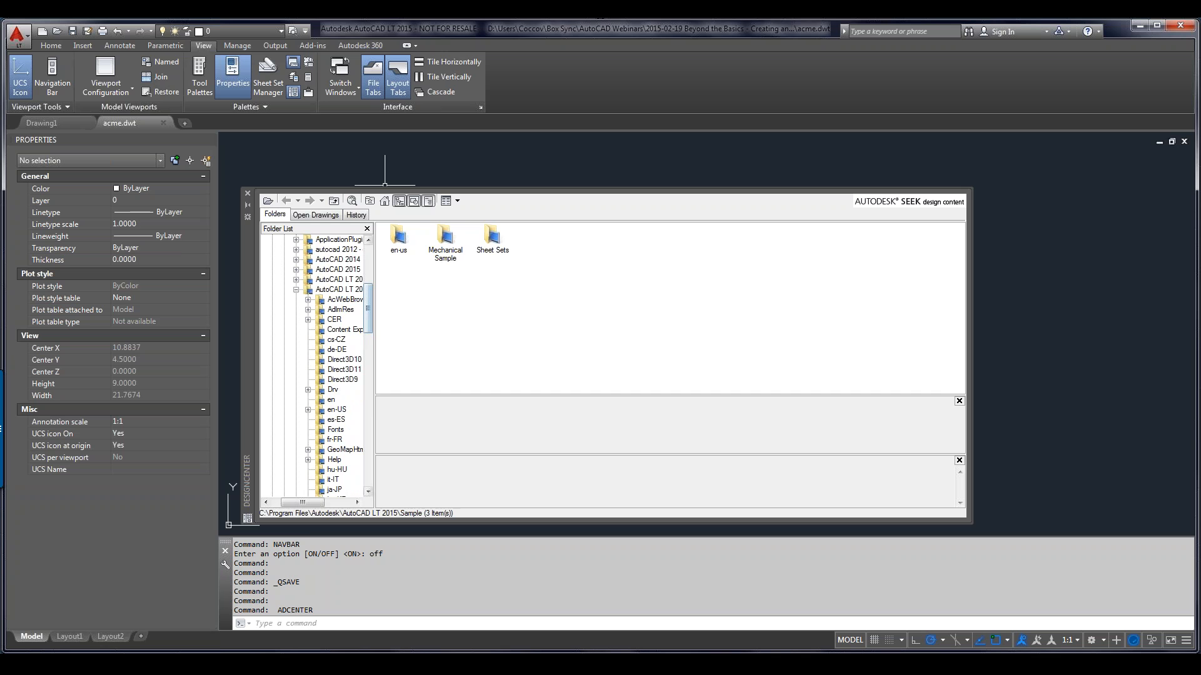
{"action": "left_click", "coordinate": [384, 201]}
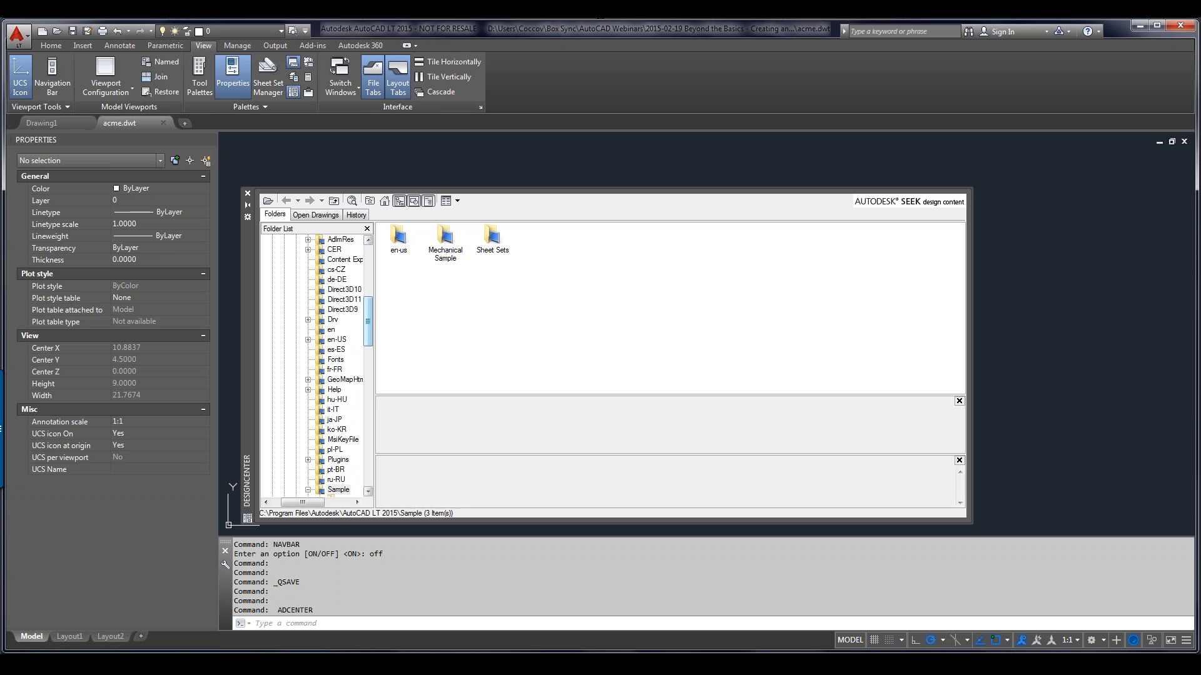
{"action": "scroll", "coordinate": [313, 363], "scroll_direction": "up", "scroll_amount": 5}
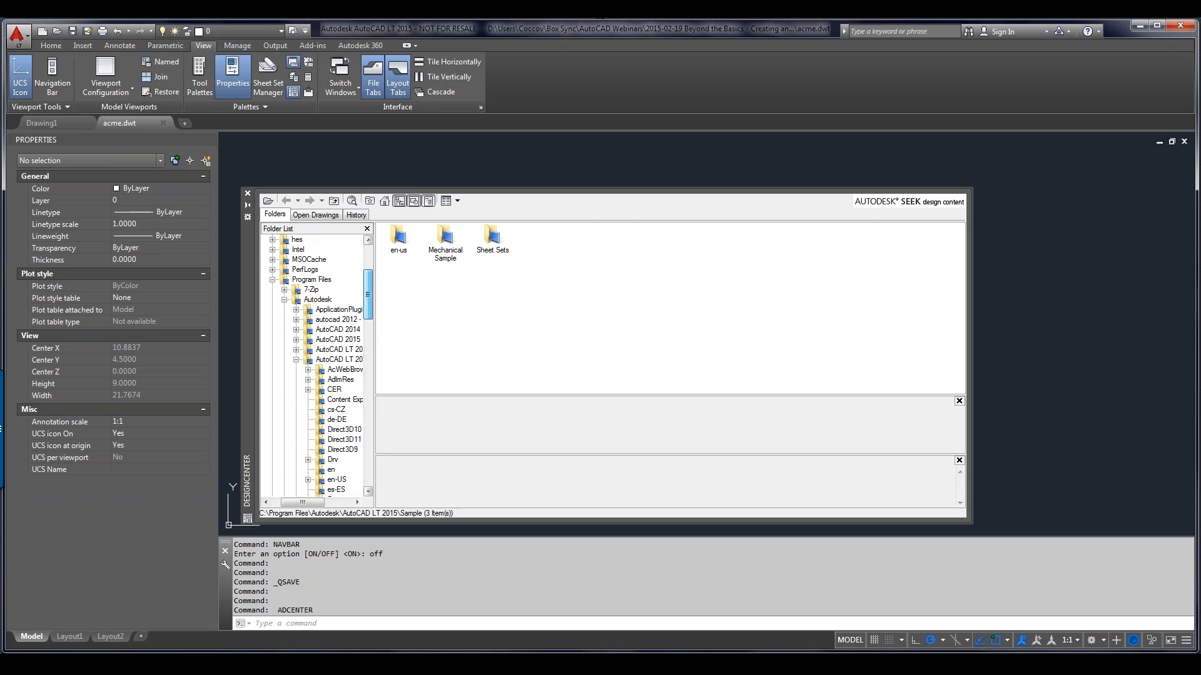
{"action": "left_click", "coordinate": [272, 280]}
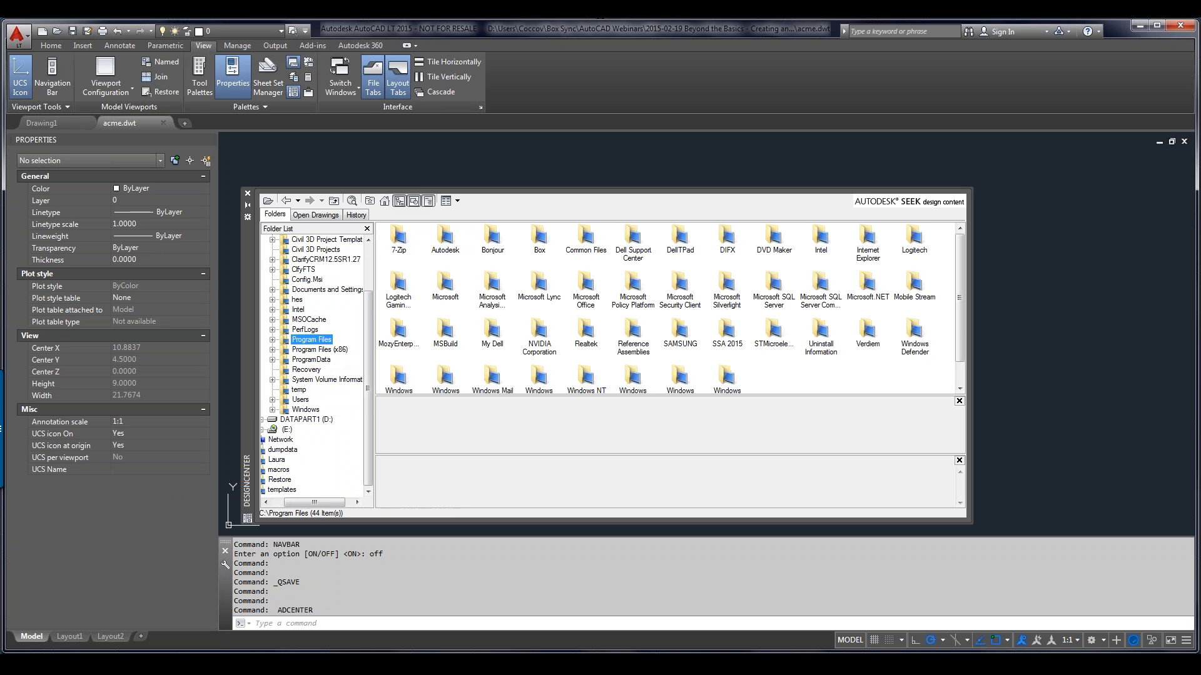
Step: Browse drive D to "2015-02-19 Beyond the Basics - Creating and Using Templates" under AutoCAD Webinars and set it as the DesignCenter home folder
{"action": "left_click", "coordinate": [272, 400]}
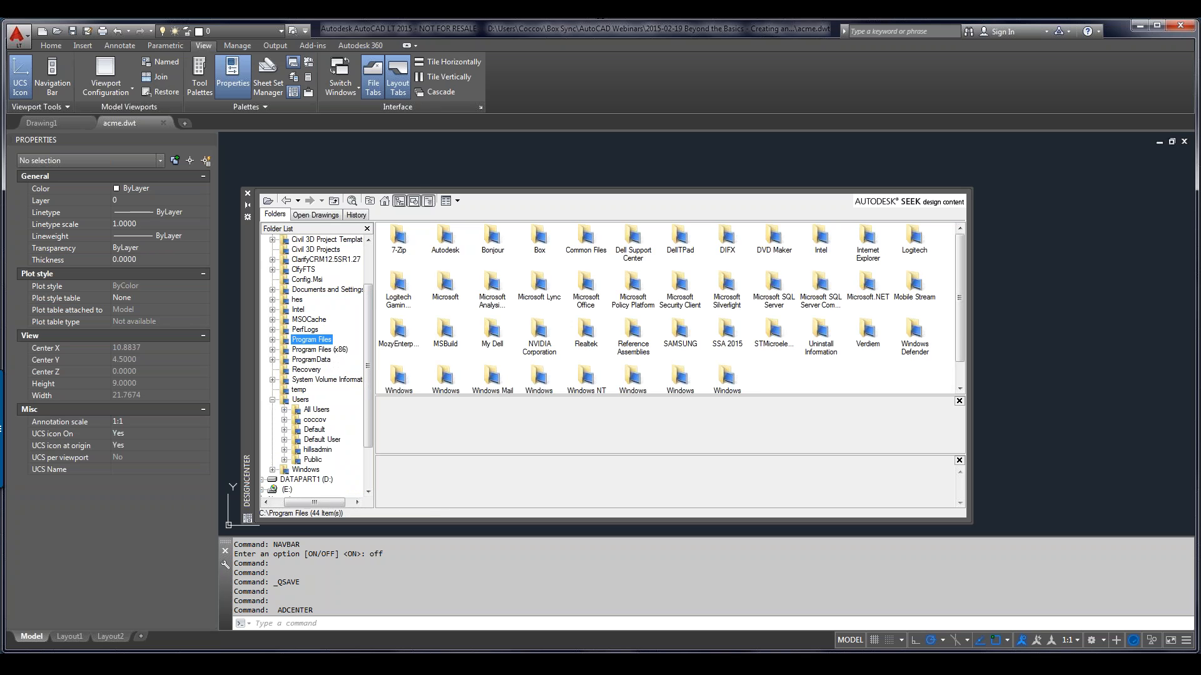
{"action": "left_click", "coordinate": [272, 399]}
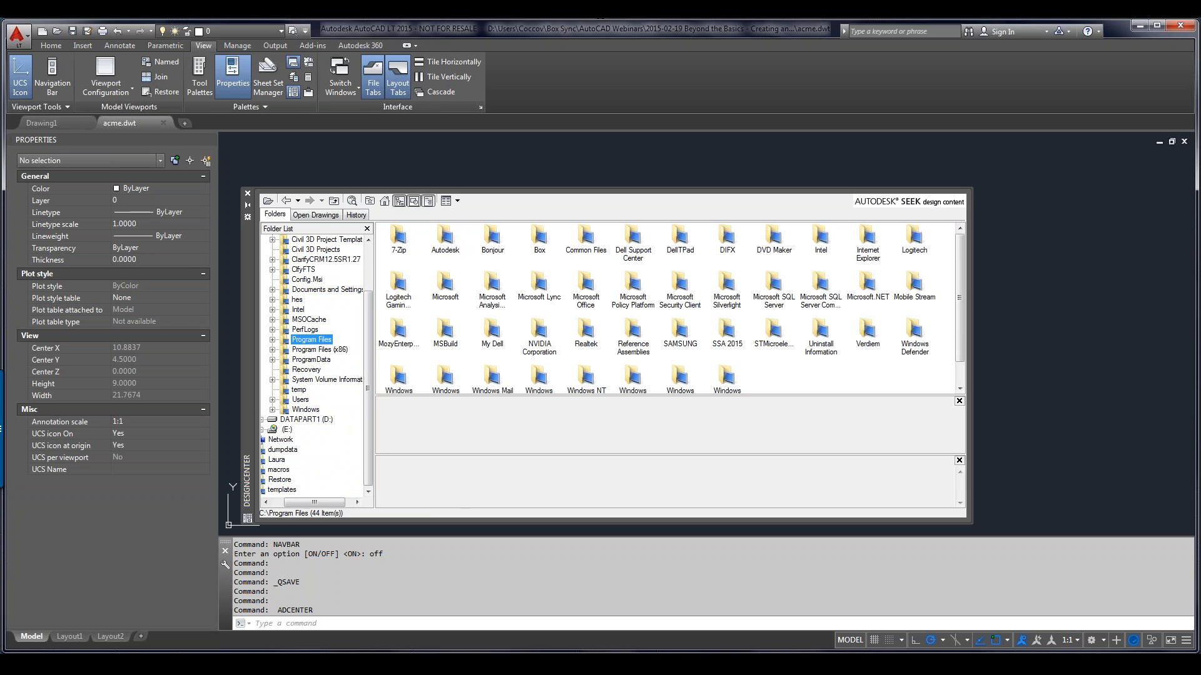
{"action": "left_click", "coordinate": [262, 419]}
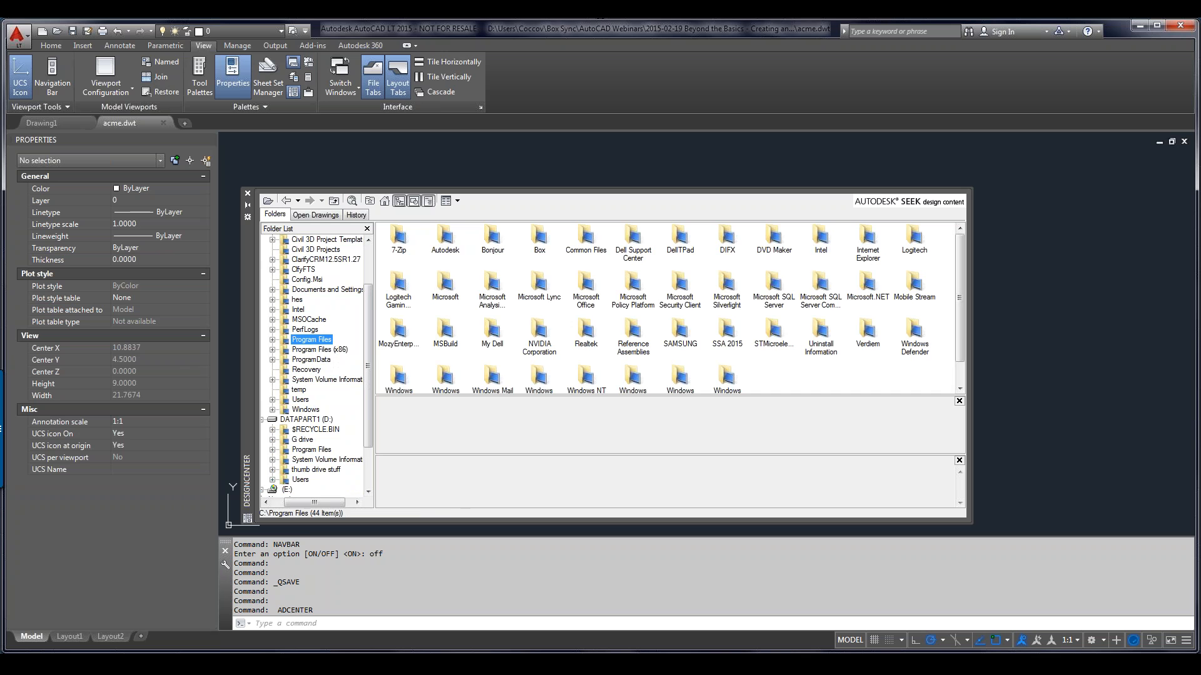
{"action": "left_click", "coordinate": [272, 480]}
{"action": "left_click", "coordinate": [284, 490]}
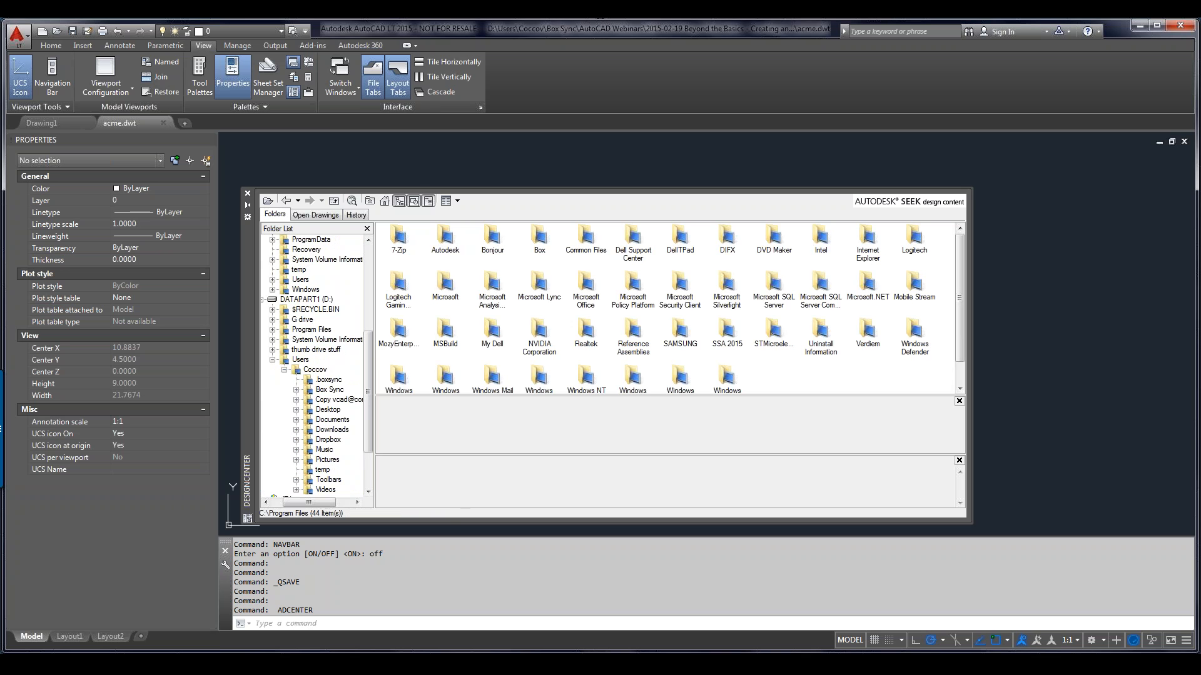
{"action": "left_click", "coordinate": [330, 389]}
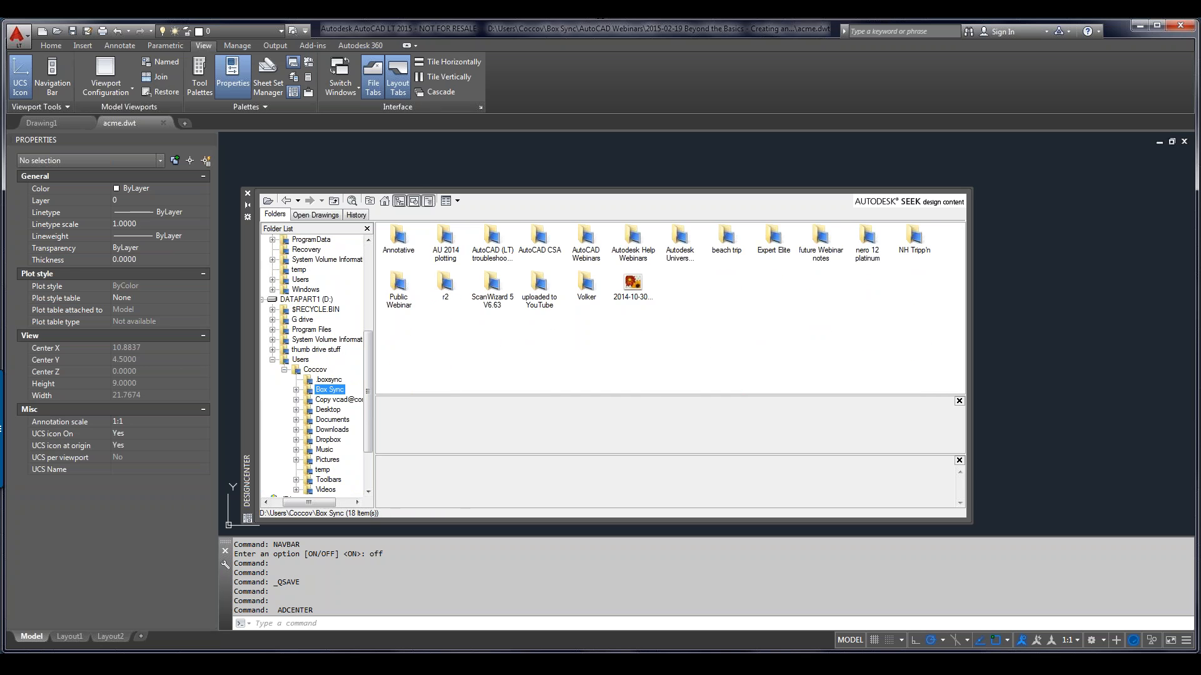
{"action": "double_click", "coordinate": [586, 241]}
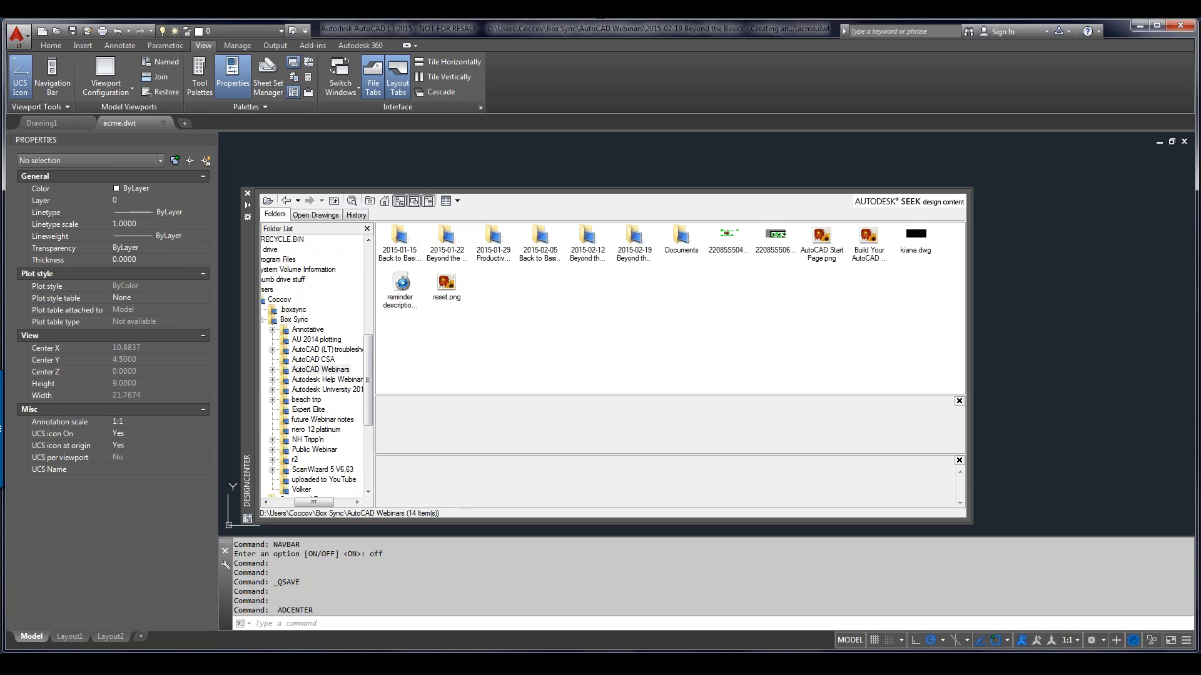
{"action": "double_click", "coordinate": [634, 238]}
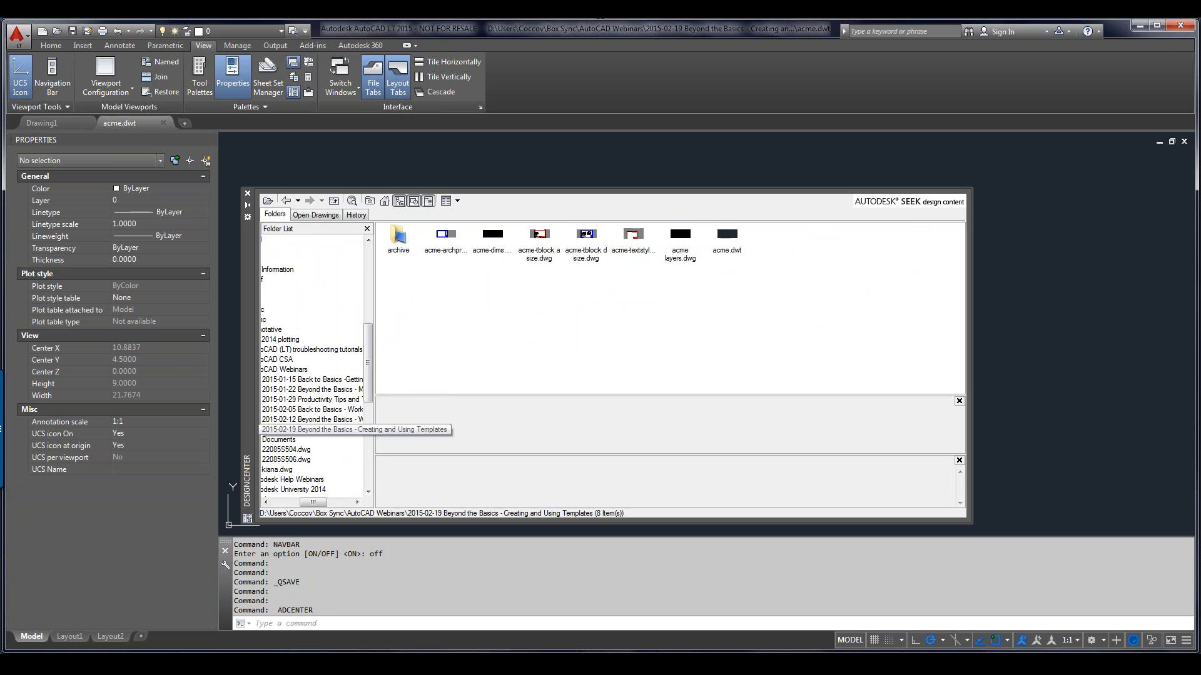
{"action": "right_click", "coordinate": [335, 430]}
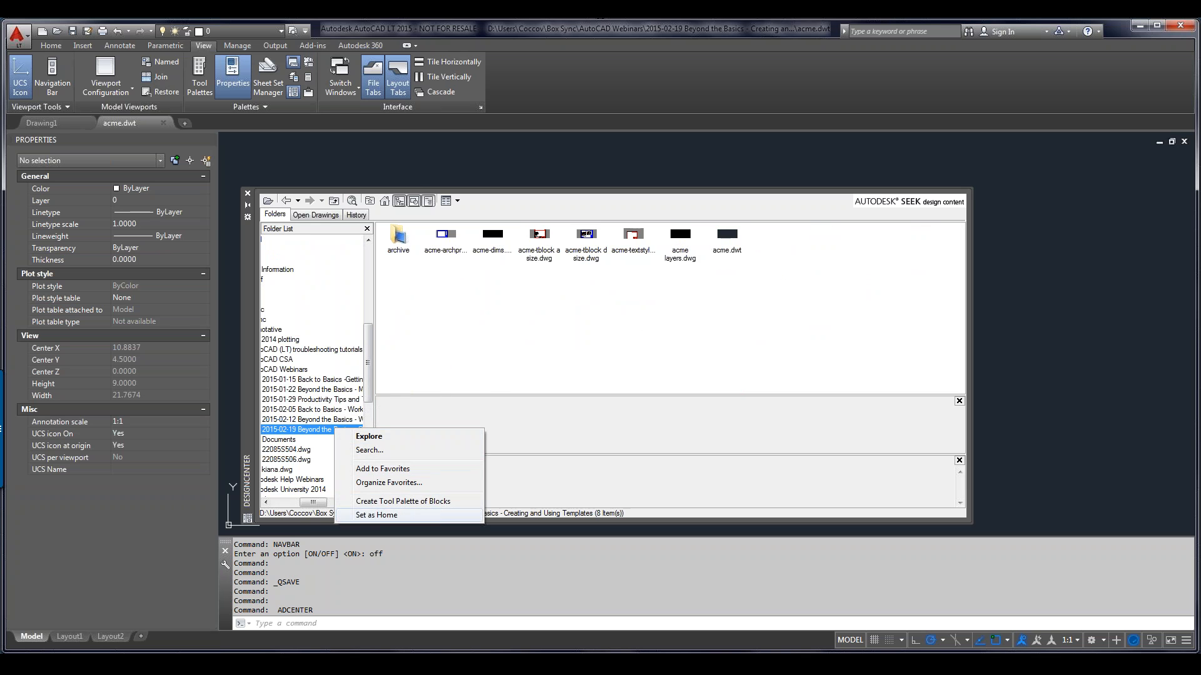
{"action": "left_click", "coordinate": [377, 515]}
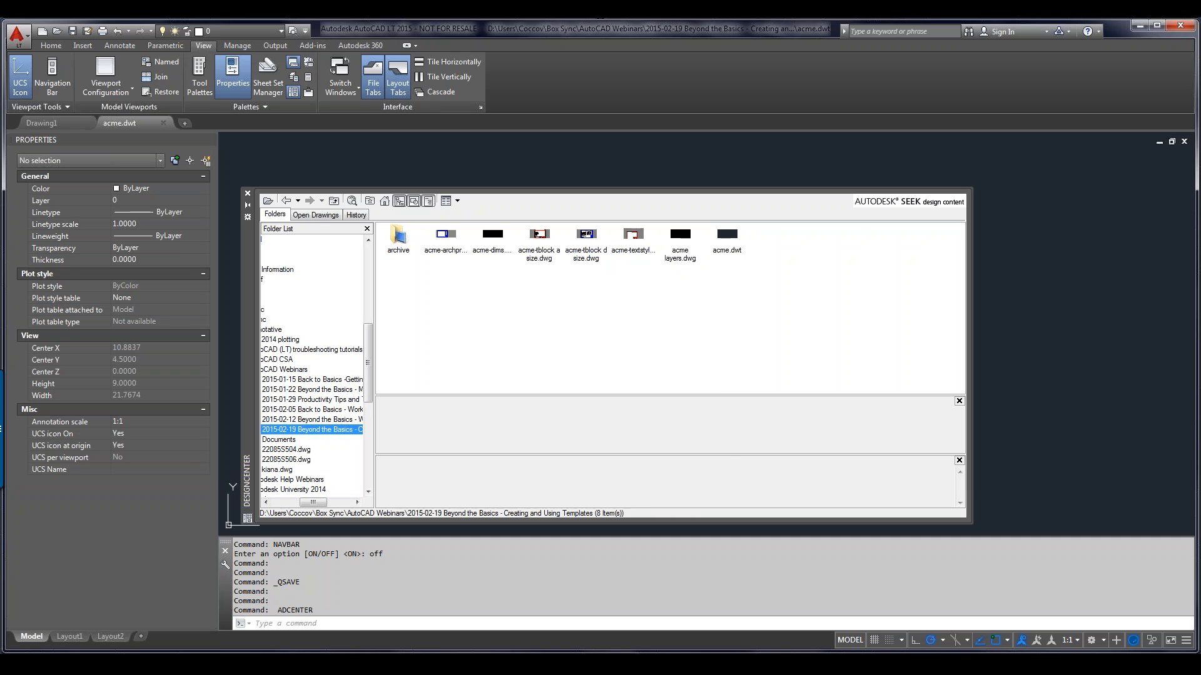
Step: Show the layers stored in acme layers.dwg in DesignCenter
{"action": "double_click", "coordinate": [679, 238]}
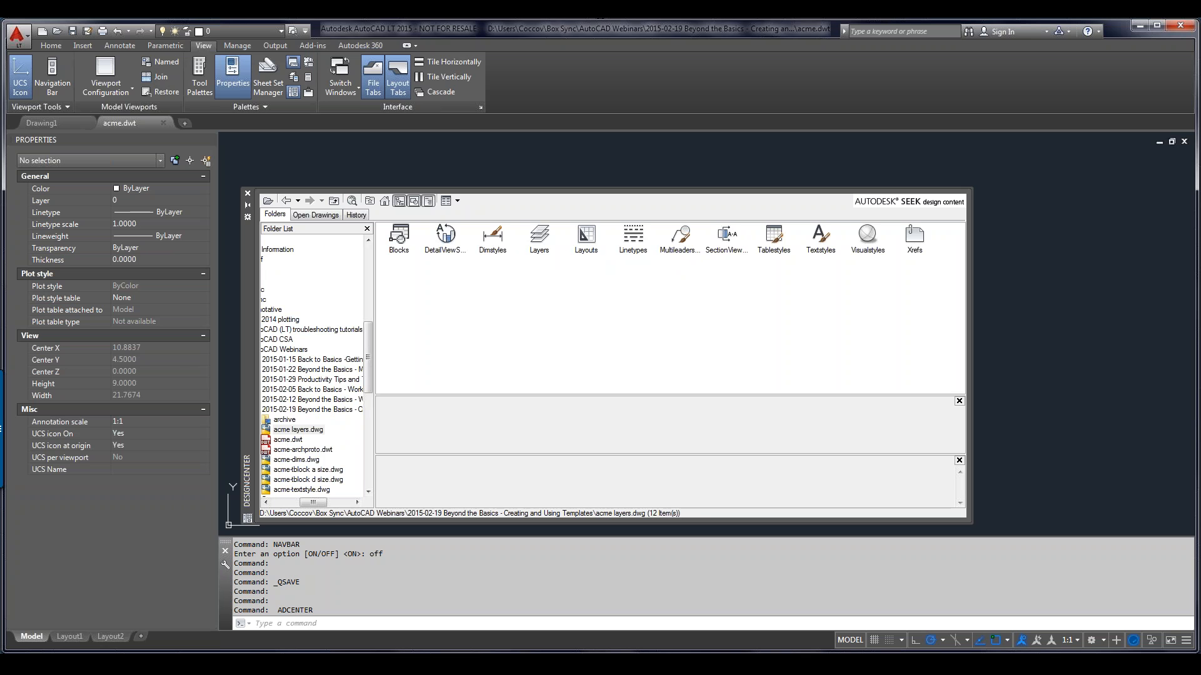
{"action": "double_click", "coordinate": [539, 238]}
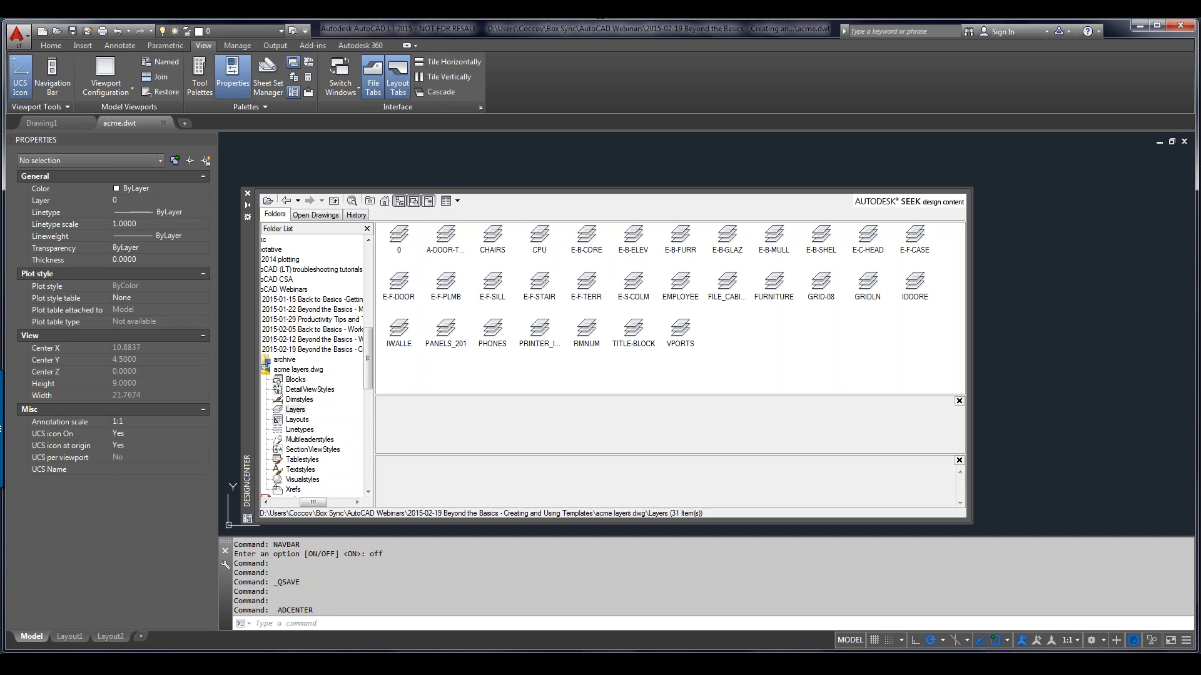
{"action": "left_click_drag", "start_coordinate": [748, 338], "coordinate": [425, 224]}
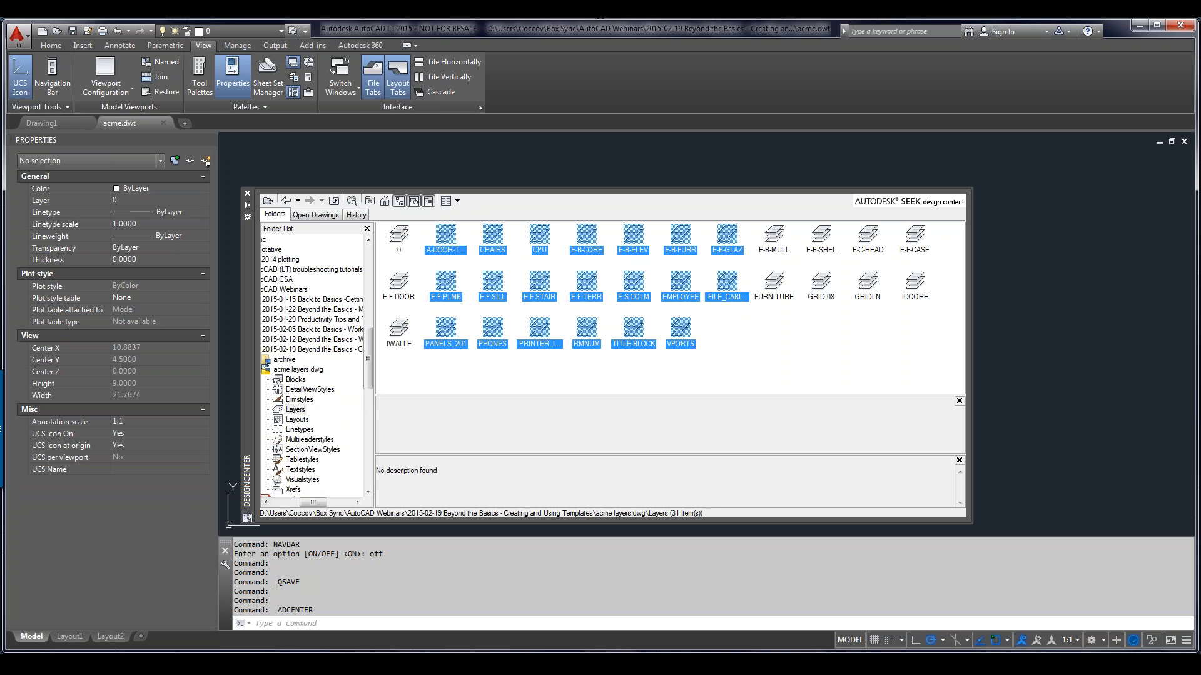
{"action": "left_click", "coordinate": [422, 263]}
{"action": "left_click", "coordinate": [445, 235]}
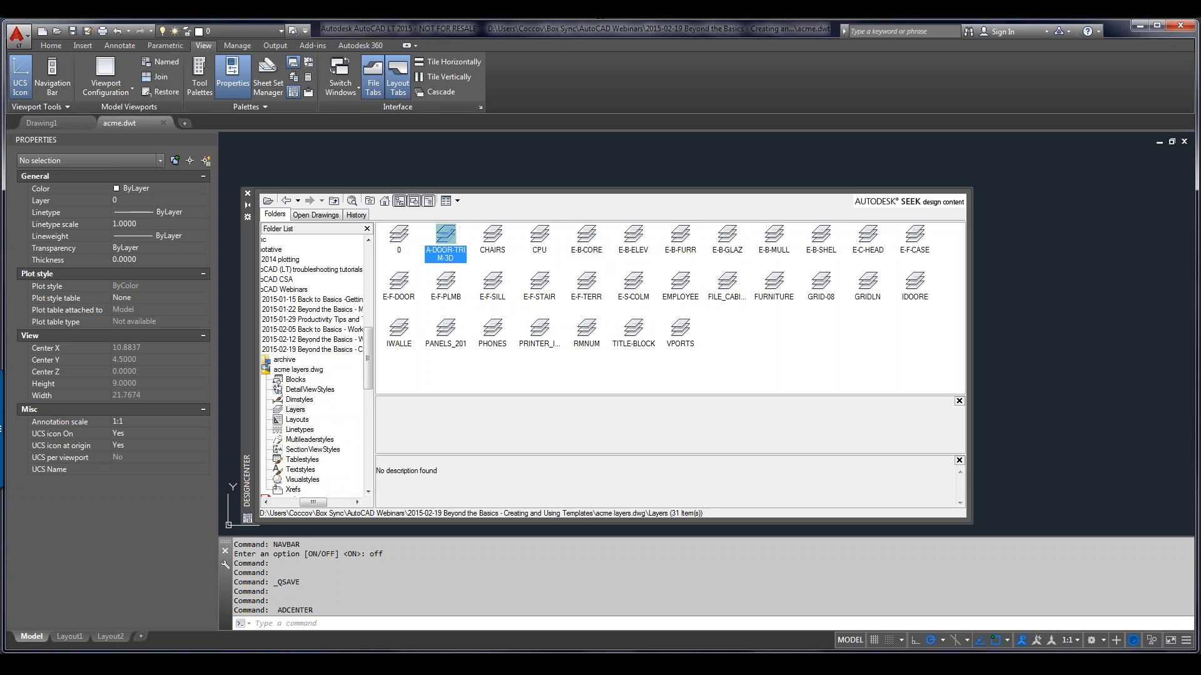
{"action": "left_click", "coordinate": [399, 235]}
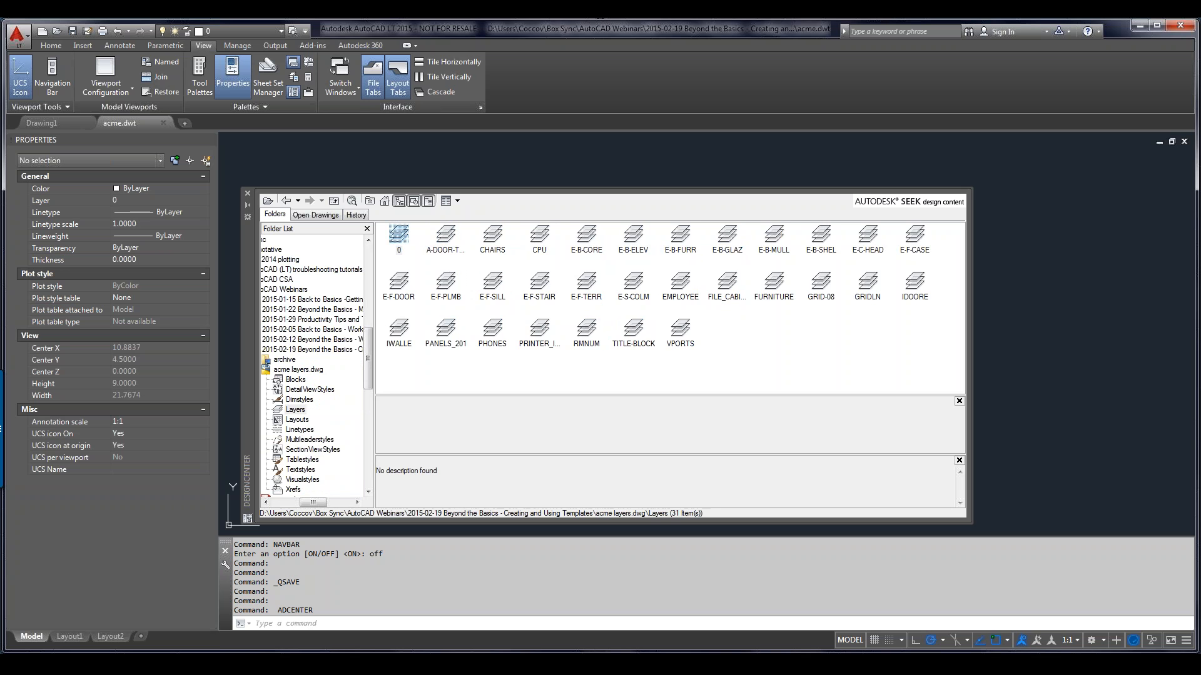
Step: Add every layer of acme layers.dwg except layer 0 to acme.dwt and check the template's layer list
{"action": "left_click_drag", "start_coordinate": [427, 233], "coordinate": [971, 378]}
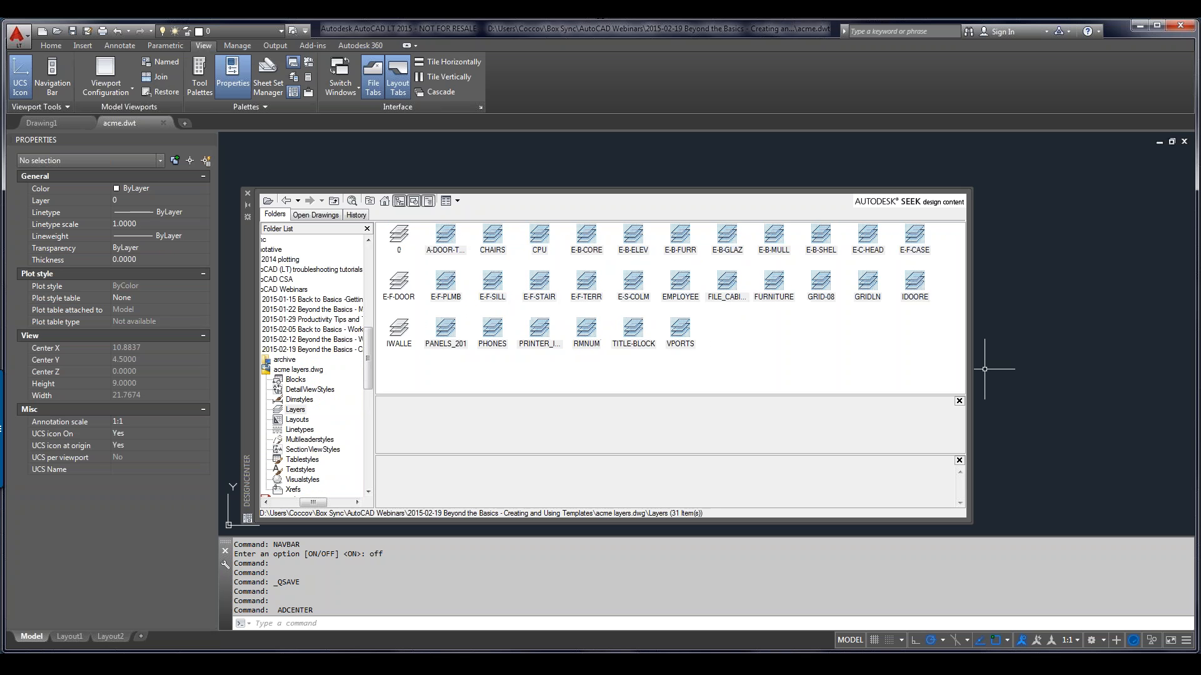
{"action": "left_click", "coordinate": [399, 327], "text": "ctrl"}
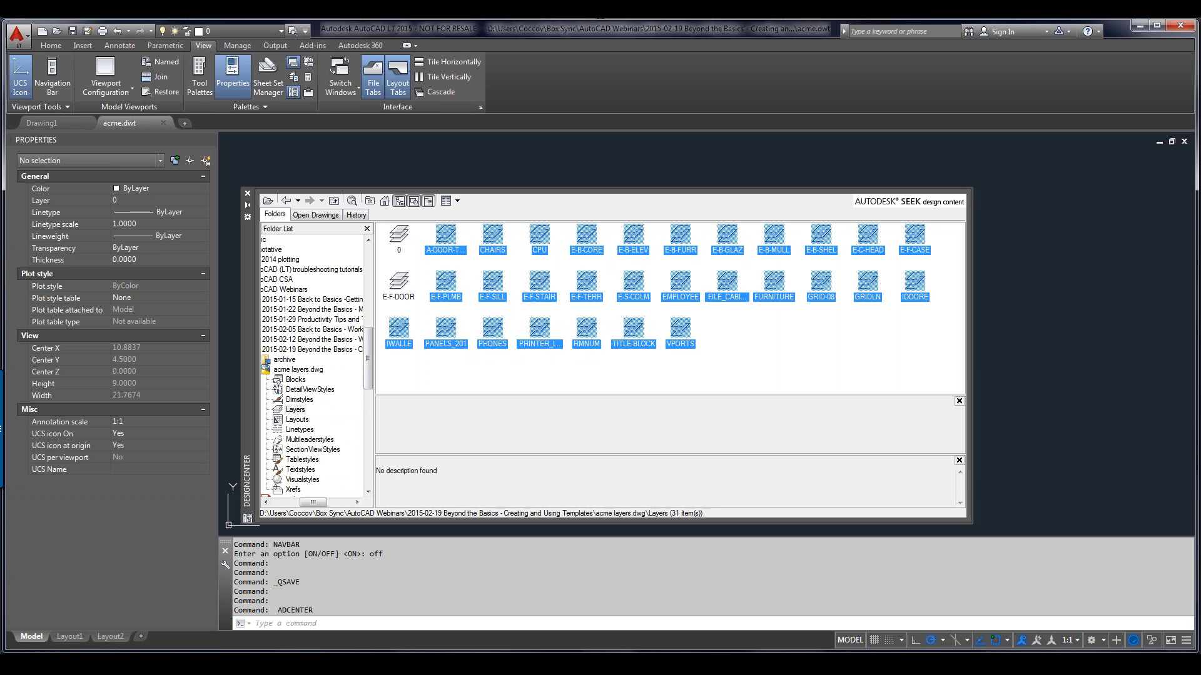
{"action": "left_click", "coordinate": [399, 281], "text": "ctrl"}
{"action": "right_click", "coordinate": [686, 288]}
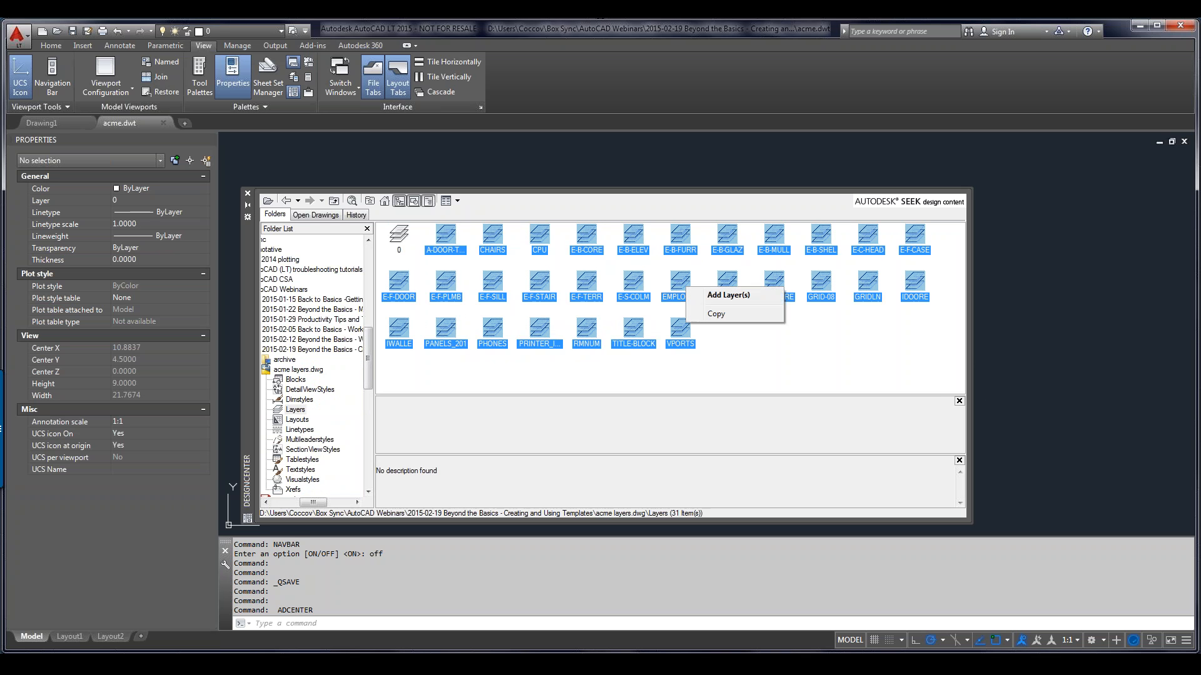
{"action": "left_click", "coordinate": [728, 295]}
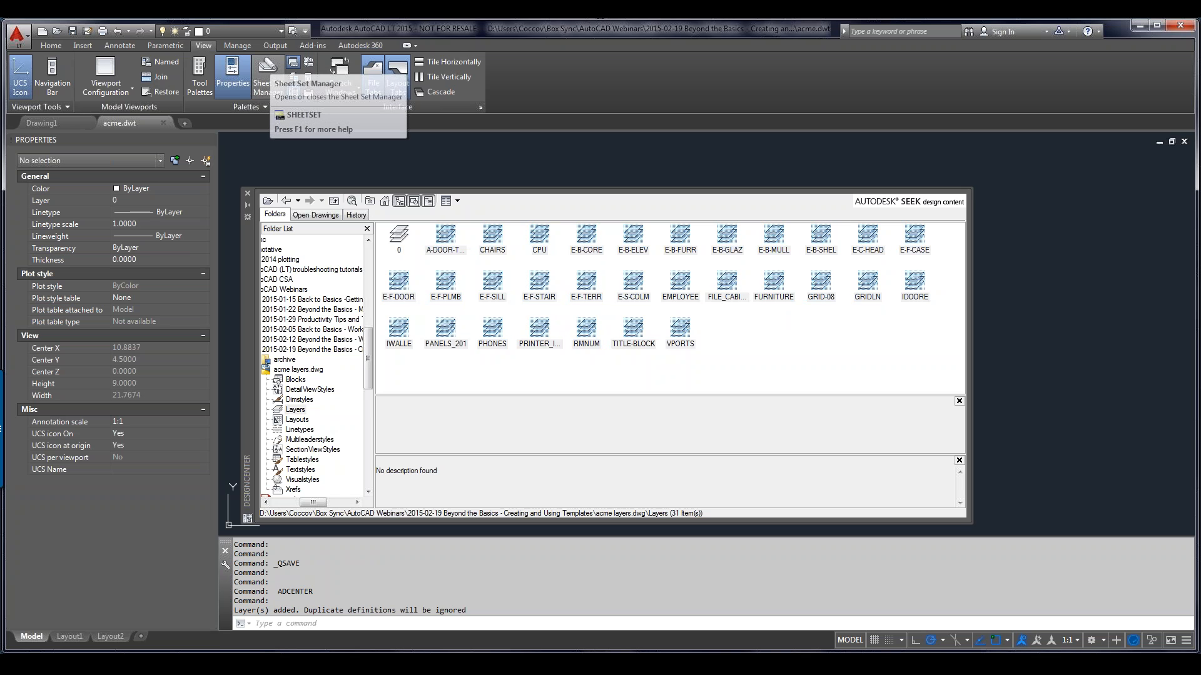
{"action": "left_click", "coordinate": [279, 31]}
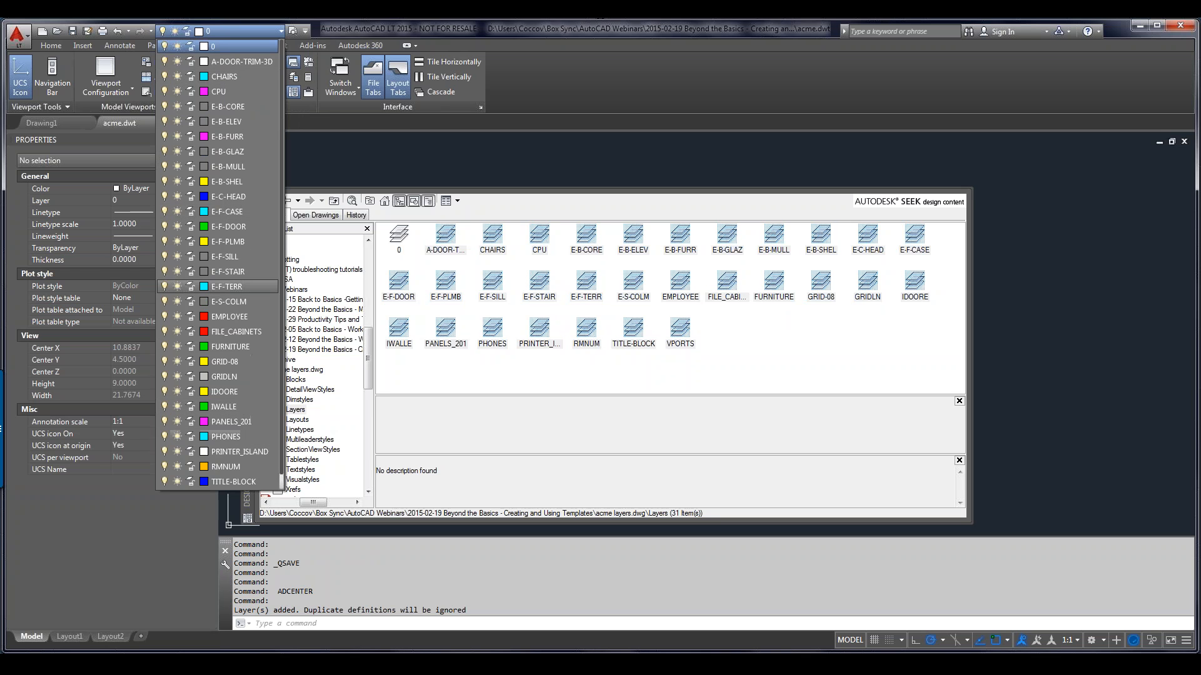
{"action": "key", "text": "Escape"}
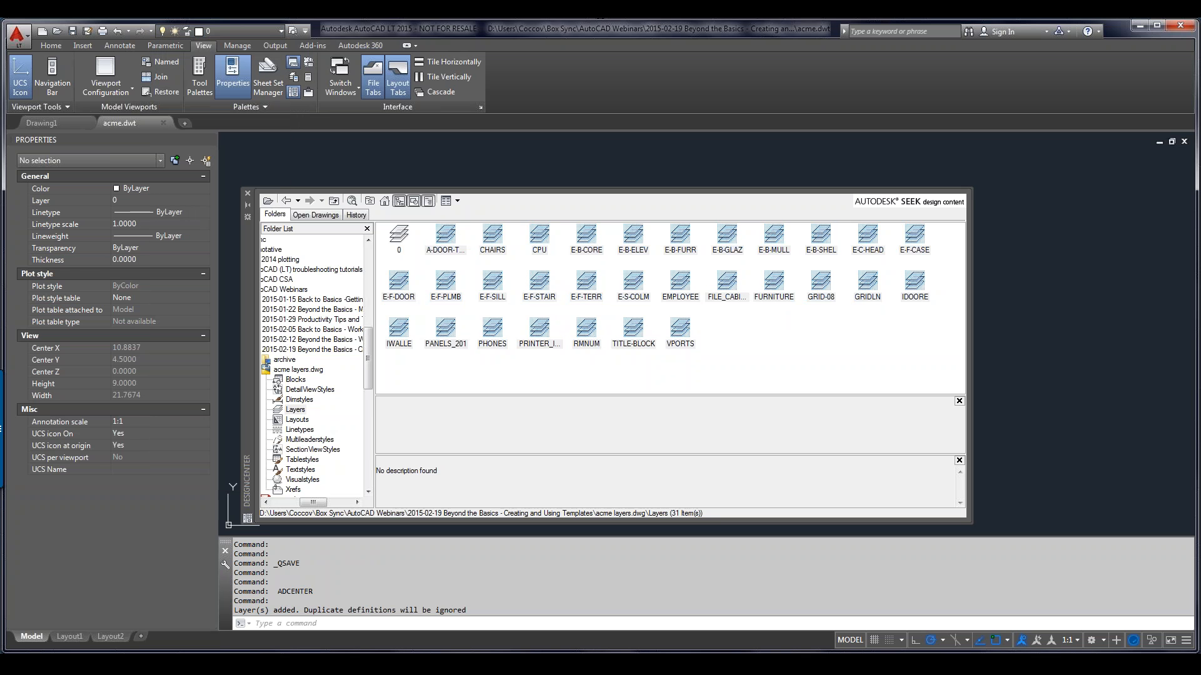
Step: Add the dimension styles Acme-Arch and Acme-decimal from acme-dims.dwg to acme.dwt and check the available dimension styles
{"action": "left_click_drag", "start_coordinate": [368, 358], "coordinate": [368, 391]}
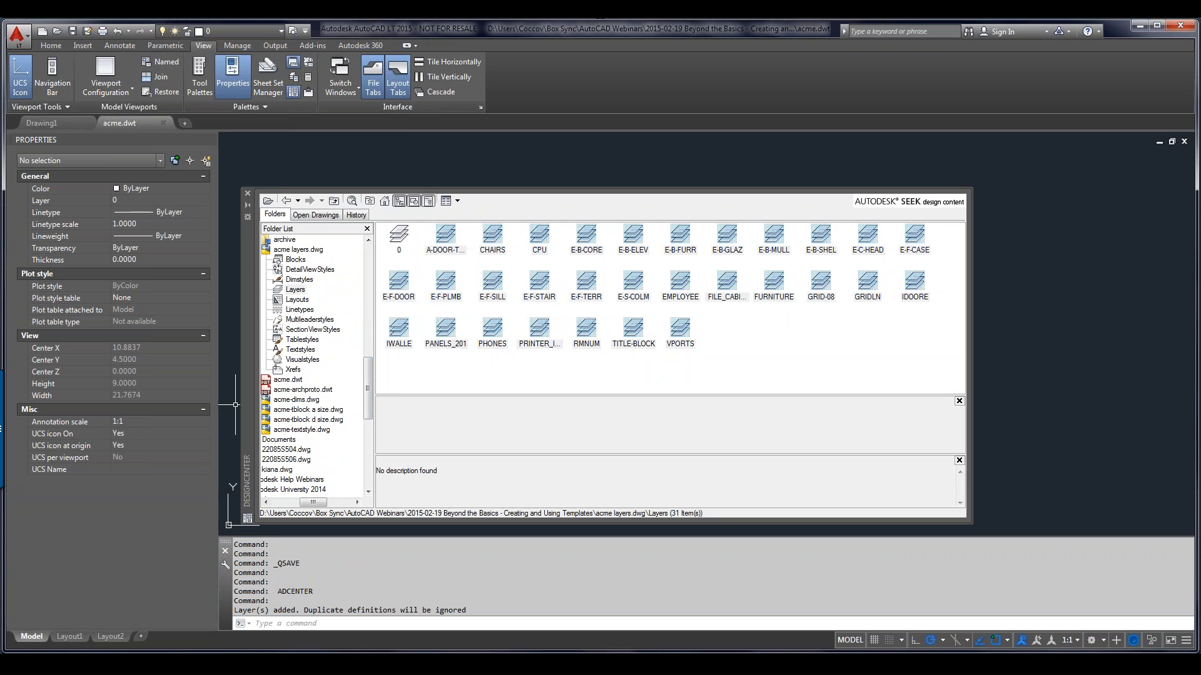
{"action": "left_click", "coordinate": [296, 400]}
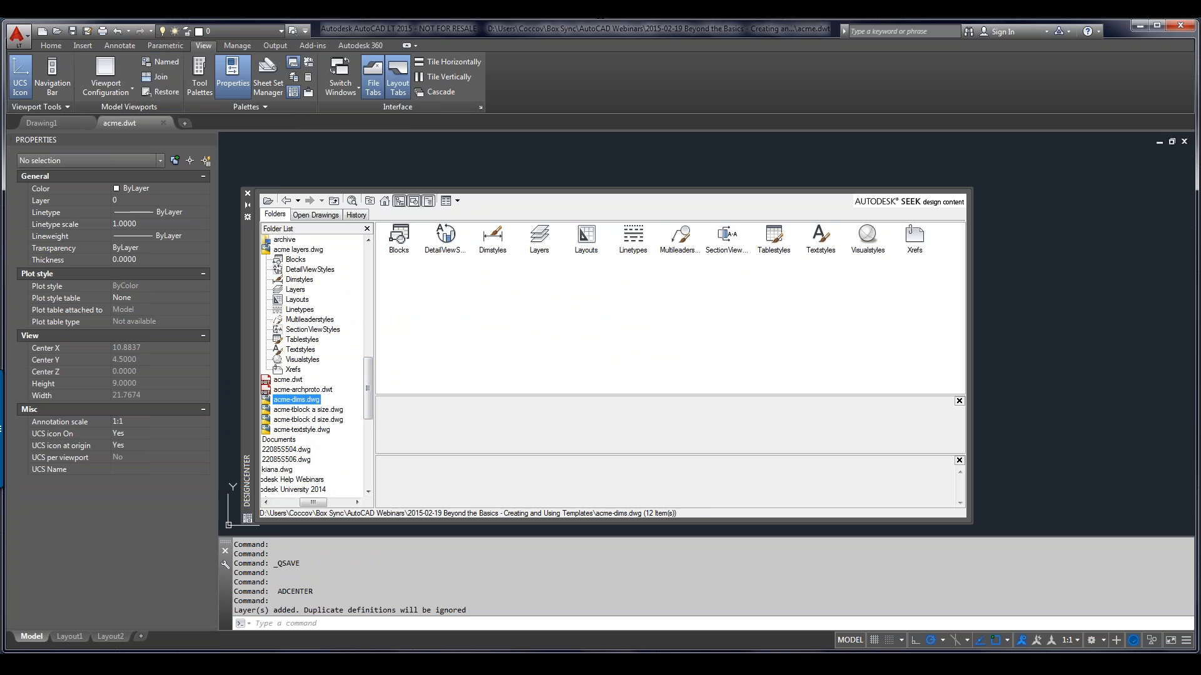
{"action": "double_click", "coordinate": [492, 238]}
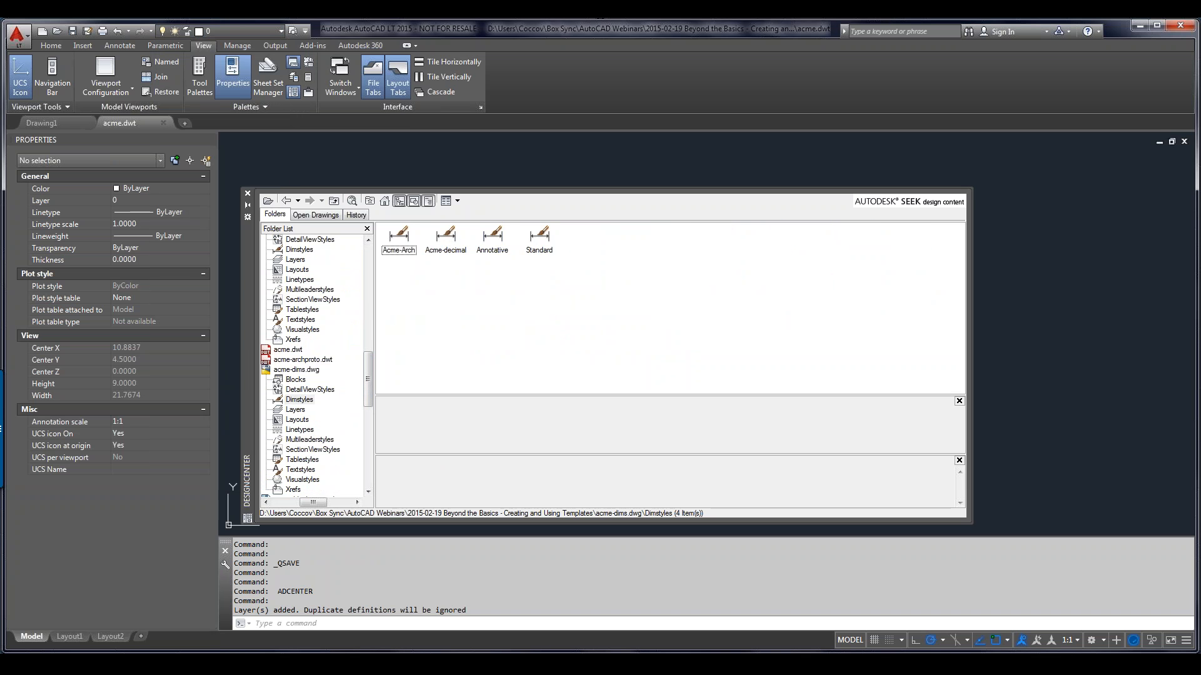
{"action": "left_click", "coordinate": [399, 236]}
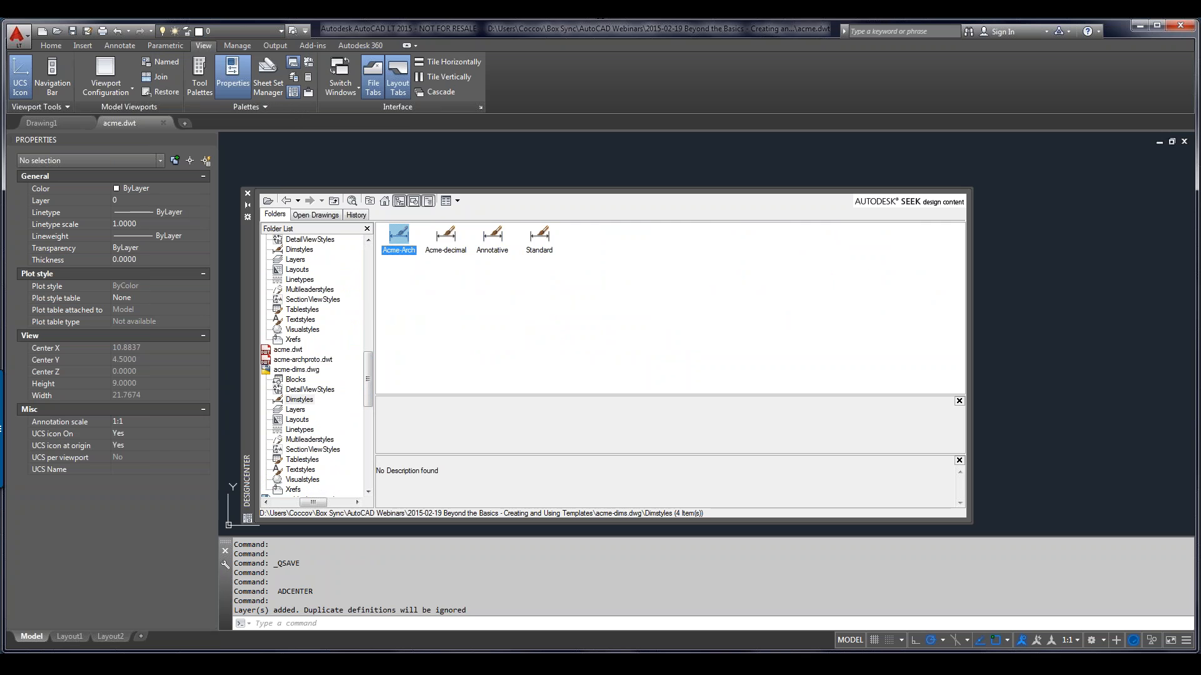
{"action": "left_click", "coordinate": [446, 235], "text": "ctrl"}
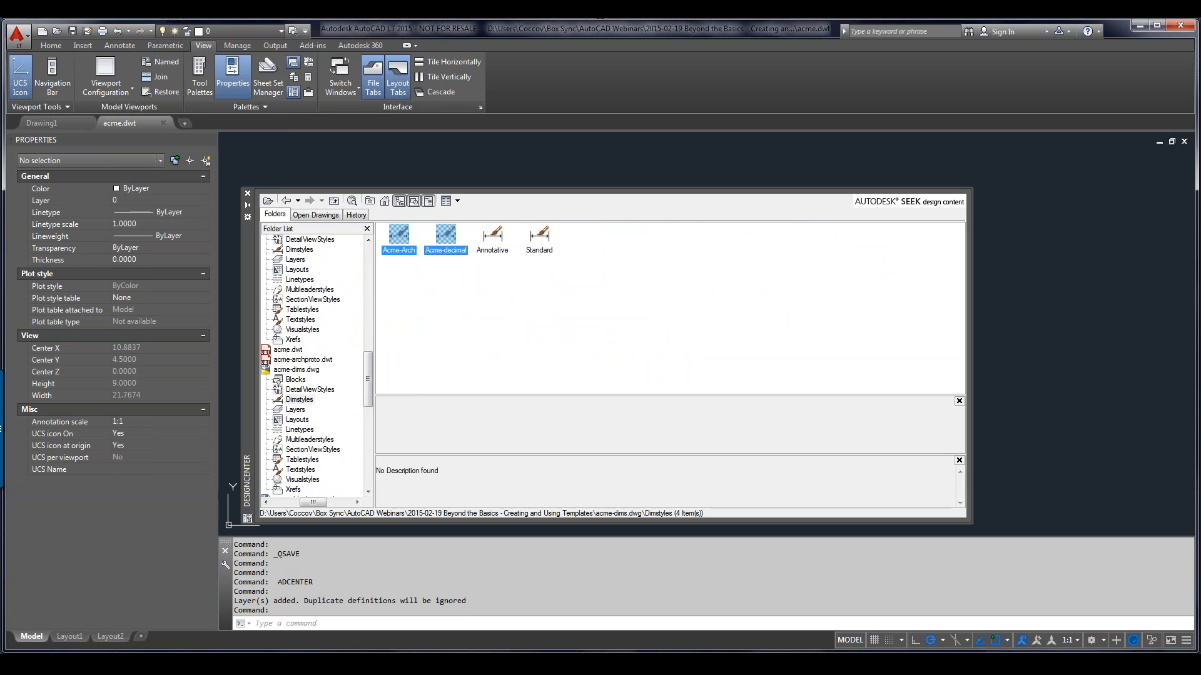
{"action": "left_click_drag", "start_coordinate": [446, 236], "coordinate": [1083, 451]}
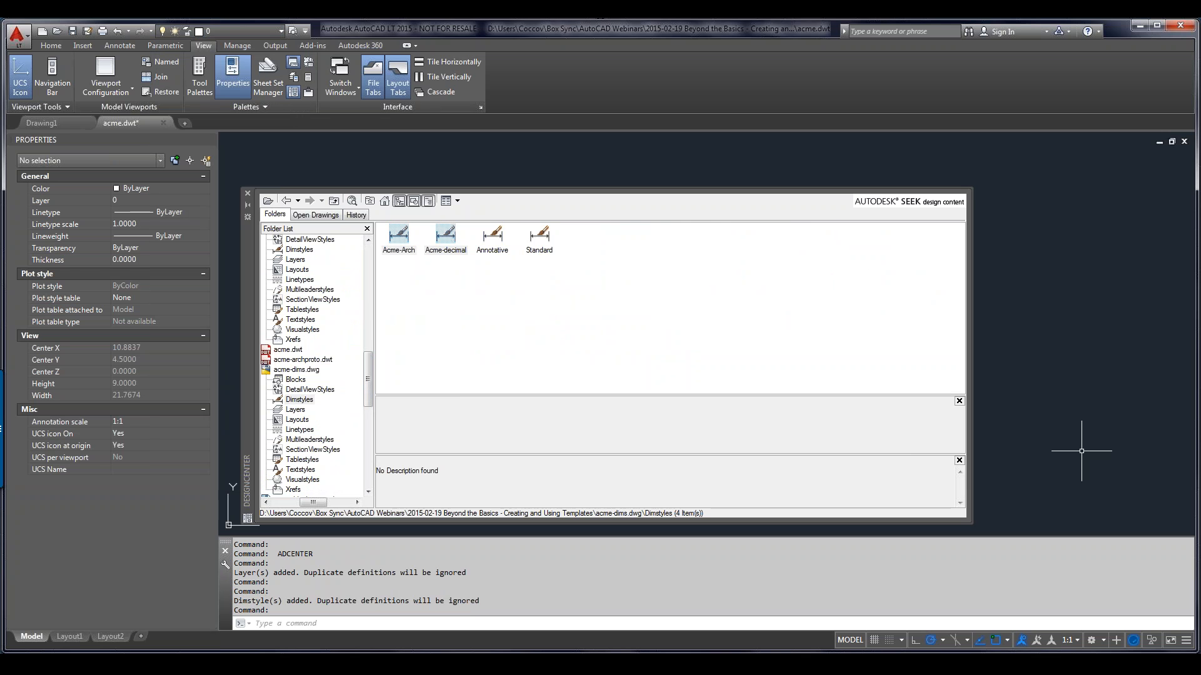
{"action": "left_click", "coordinate": [120, 45]}
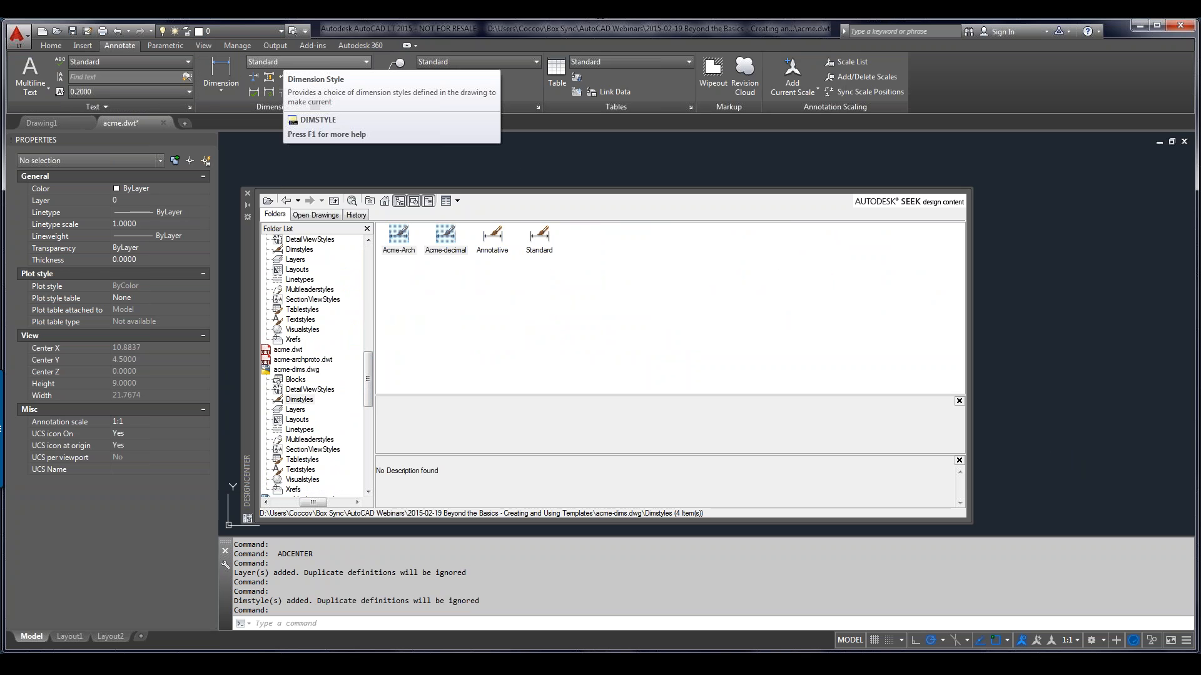
{"action": "left_click", "coordinate": [294, 61]}
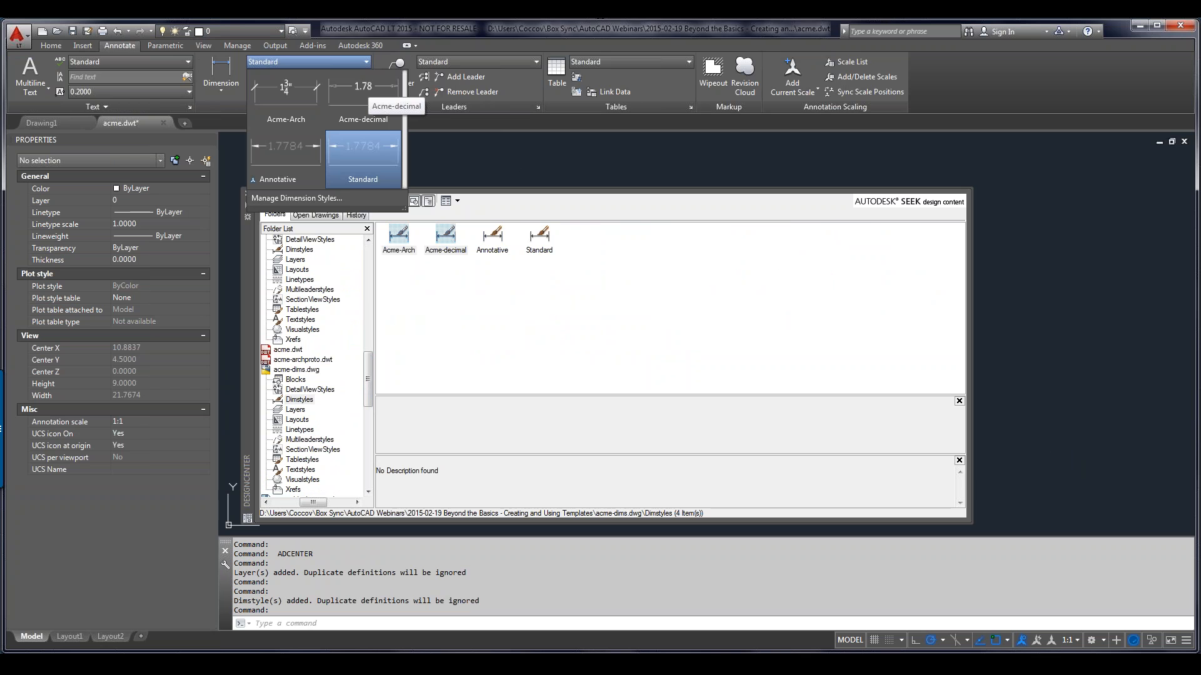
{"action": "key", "text": "Escape"}
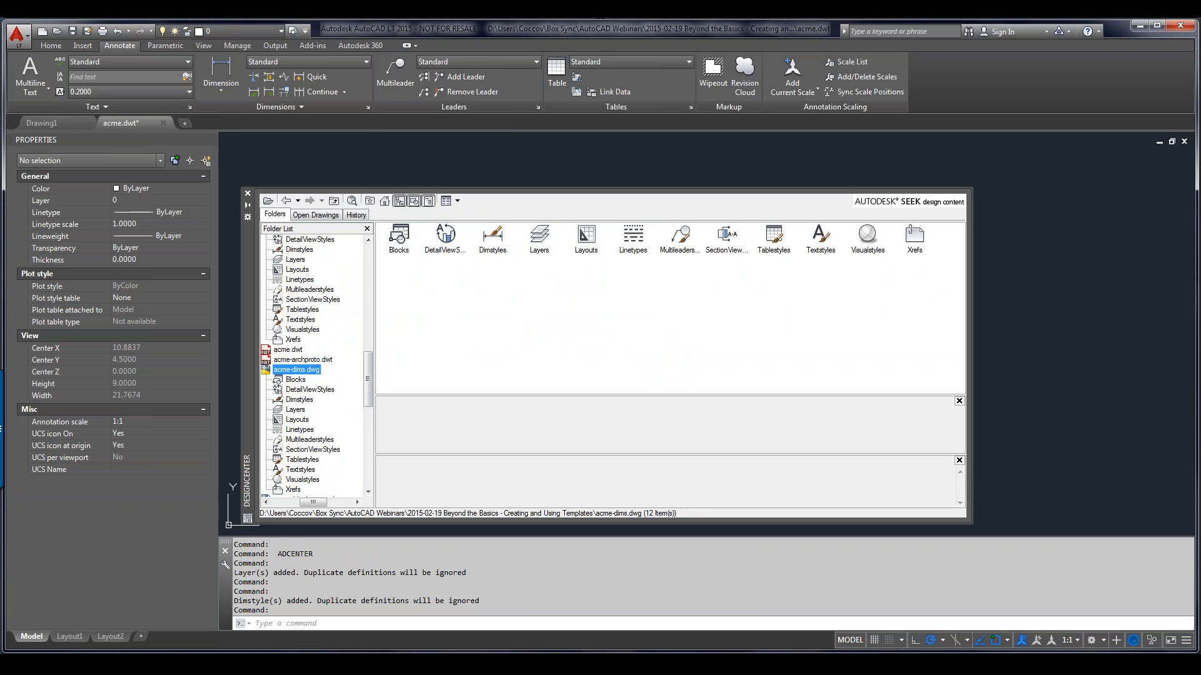
Step: Add the five acme text styles, acme-arch through acme-tblk-title, from acme-textstyle.dwg to acme.dwt
{"action": "scroll", "coordinate": [311, 365], "scroll_direction": "down", "scroll_amount": 2}
{"action": "left_click", "coordinate": [302, 459]}
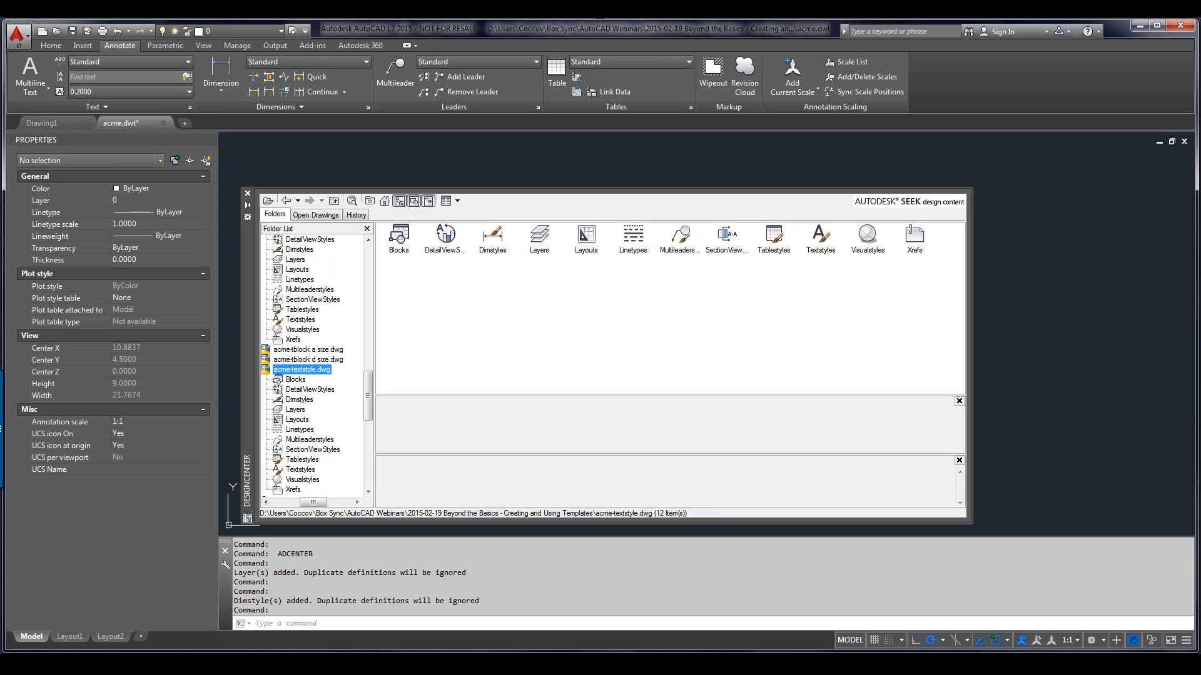
{"action": "double_click", "coordinate": [773, 238]}
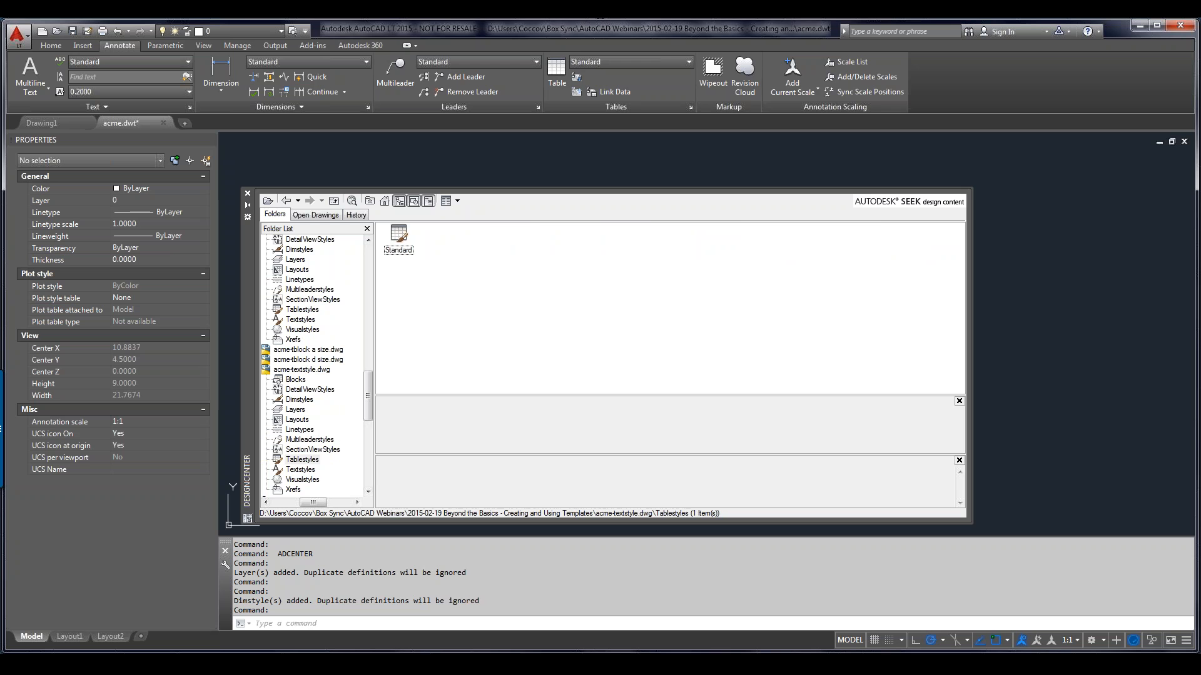
{"action": "left_click", "coordinate": [300, 470]}
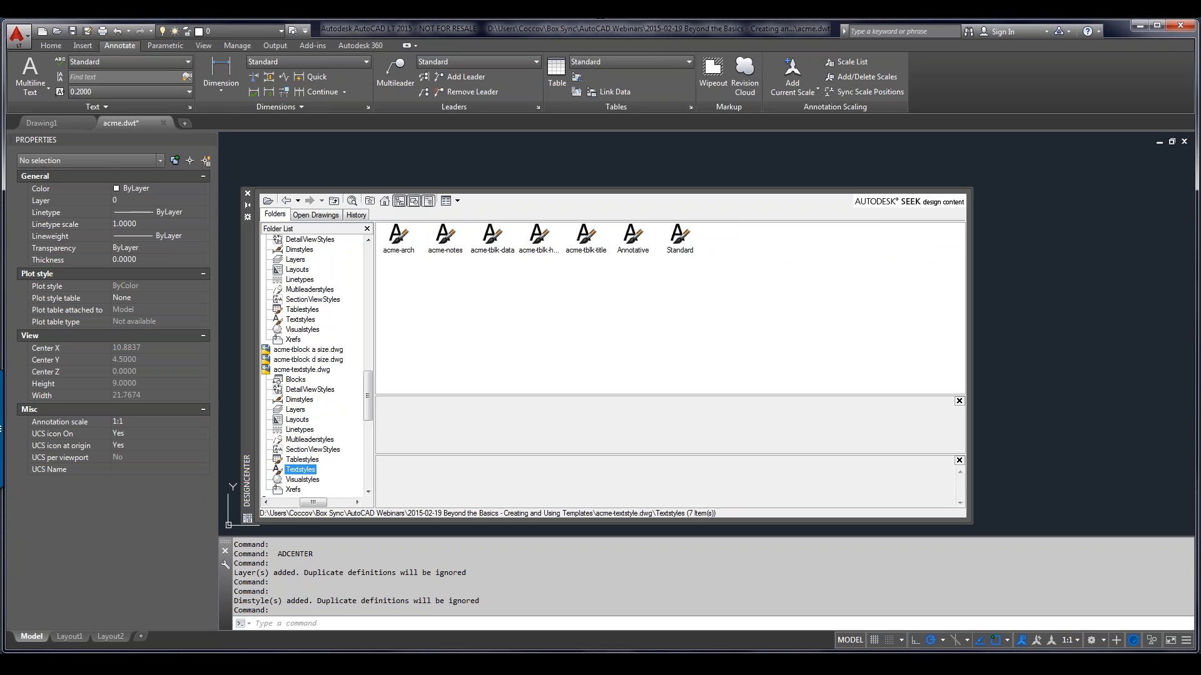
{"action": "left_click", "coordinate": [398, 236]}
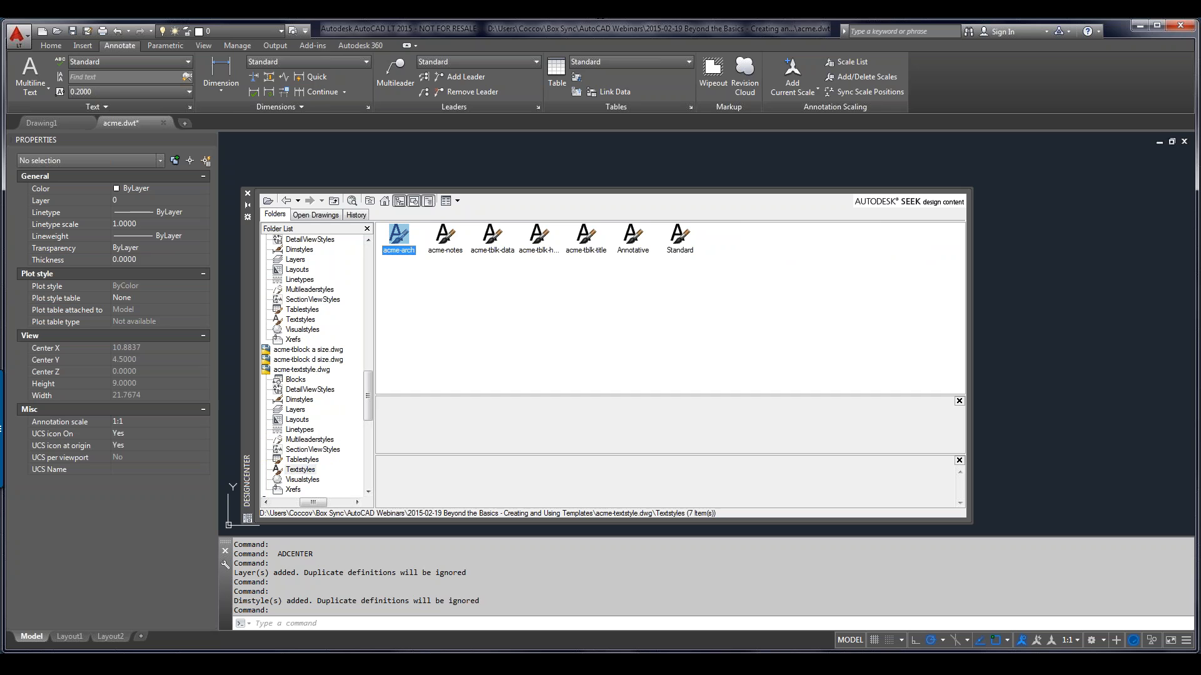
{"action": "left_click", "coordinate": [586, 236], "text": "shift"}
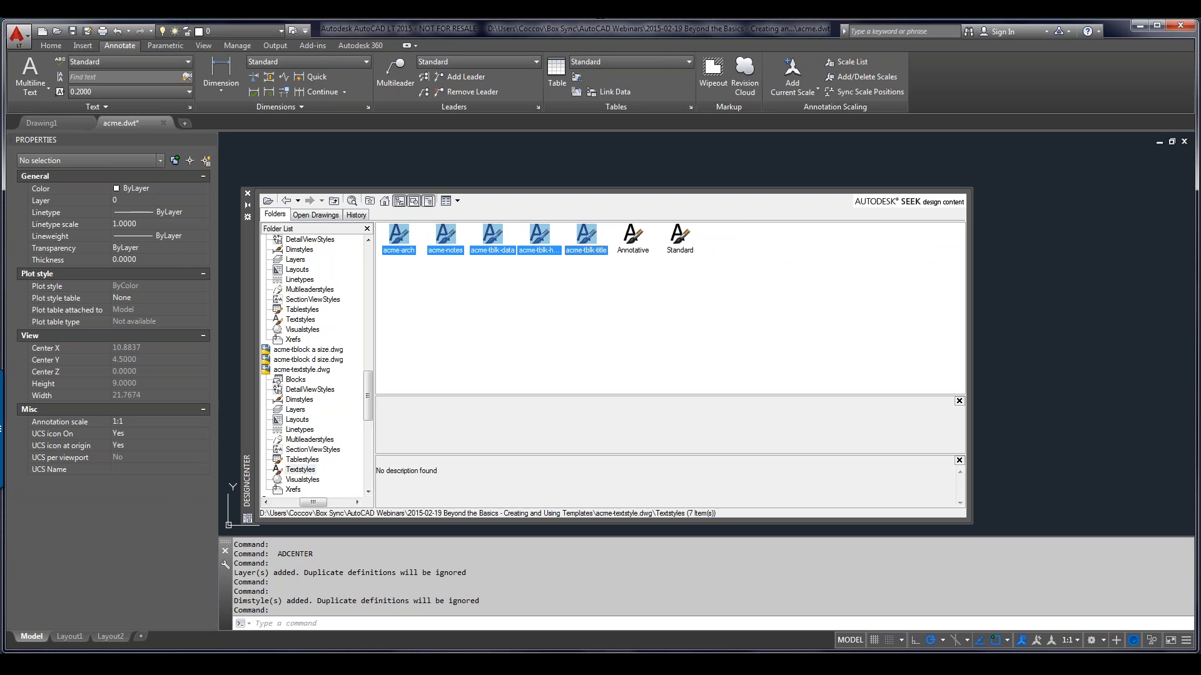
{"action": "left_click_drag", "start_coordinate": [539, 237], "coordinate": [1035, 431]}
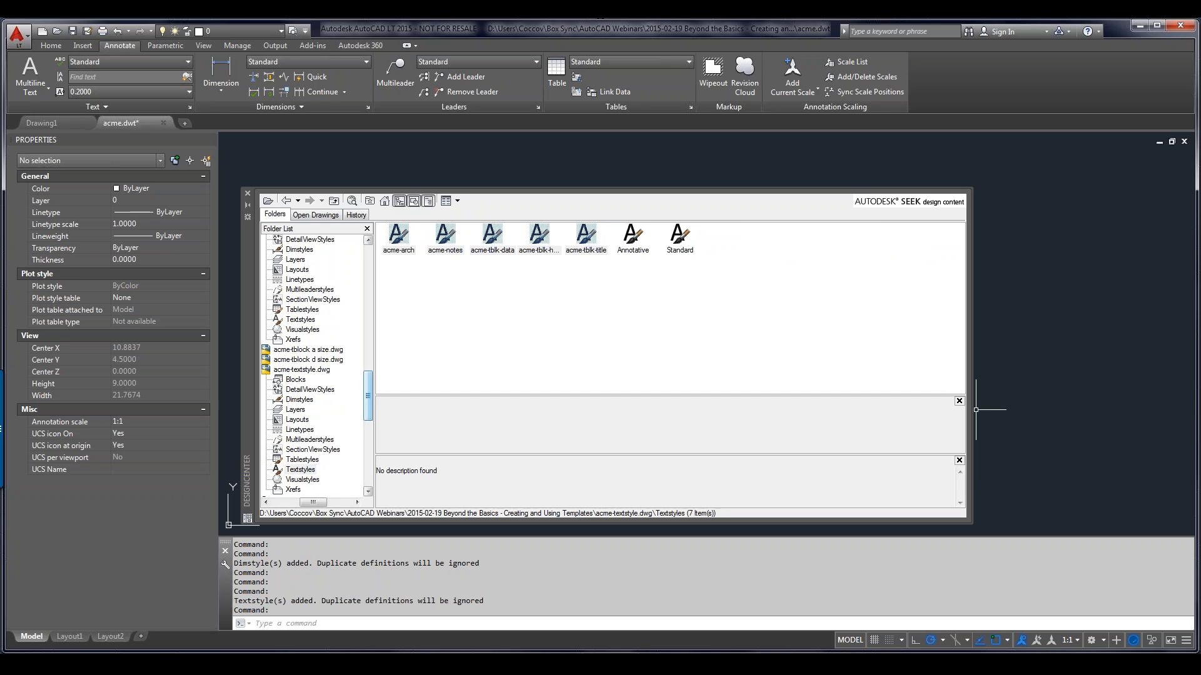
Step: Widen the DesignCenter folder list and bring the full names of the acme-tblock drawings into view
{"action": "scroll", "coordinate": [368, 400], "scroll_direction": "down", "scroll_amount": 2}
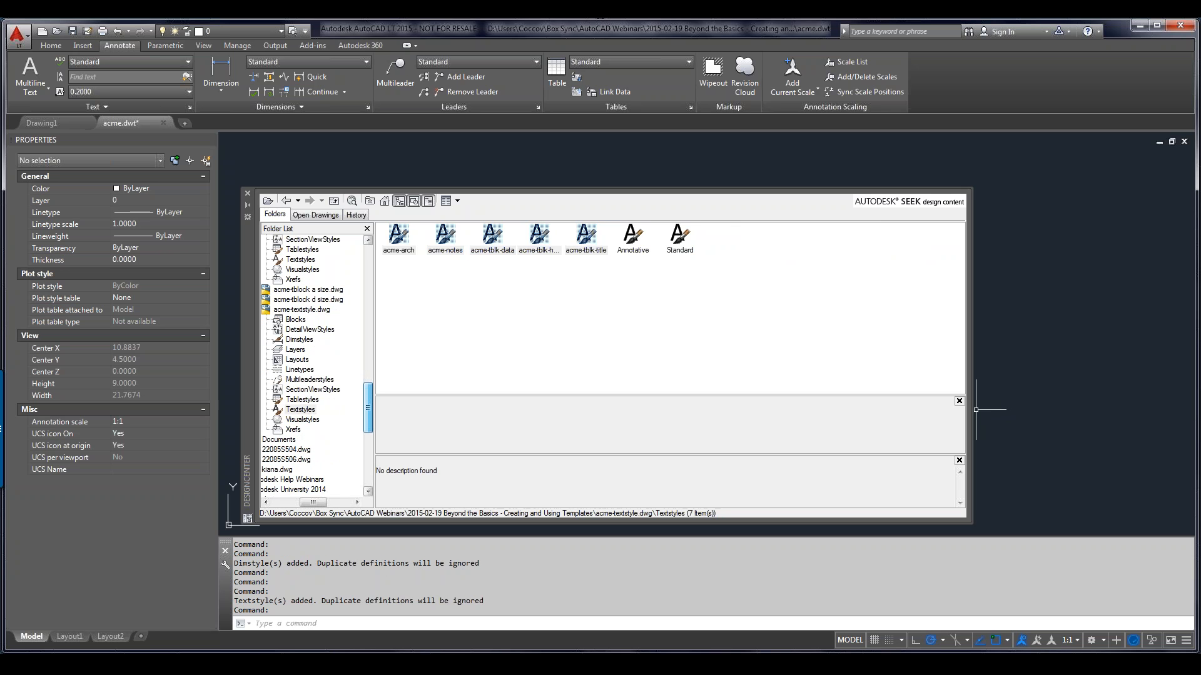
{"action": "scroll", "coordinate": [368, 400], "scroll_direction": "up", "scroll_amount": 5}
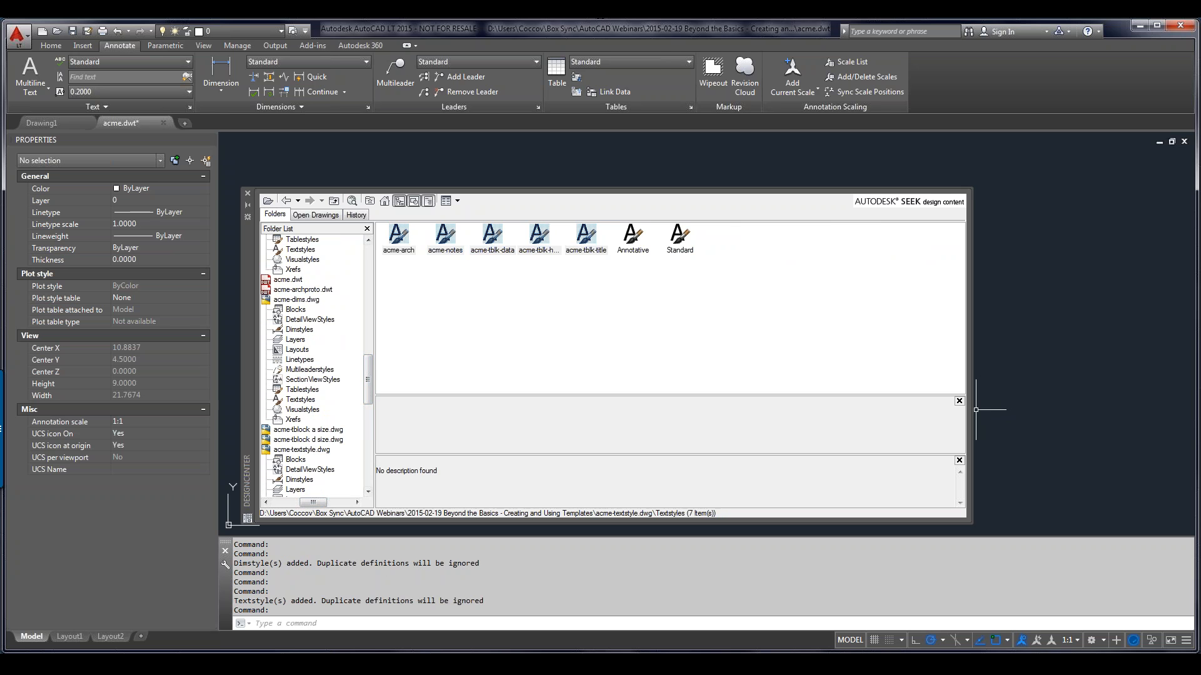
{"action": "scroll", "coordinate": [312, 366], "scroll_direction": "down", "scroll_amount": 8}
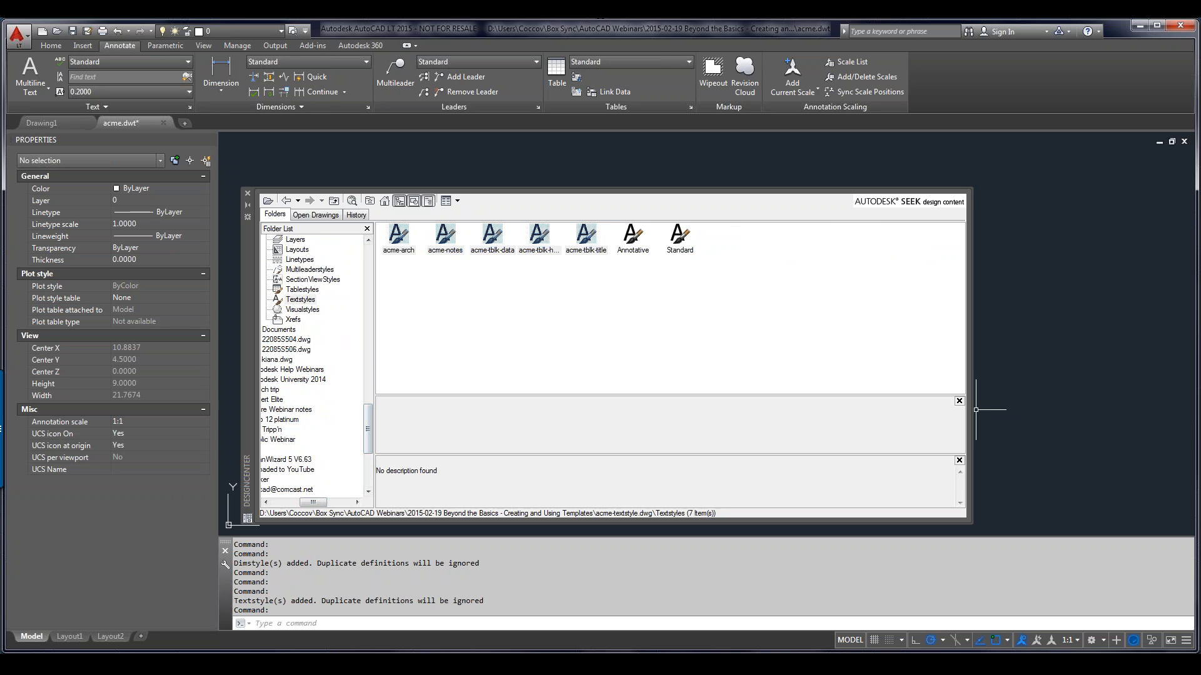
{"action": "left_click_drag", "start_coordinate": [374, 366], "coordinate": [459, 366]}
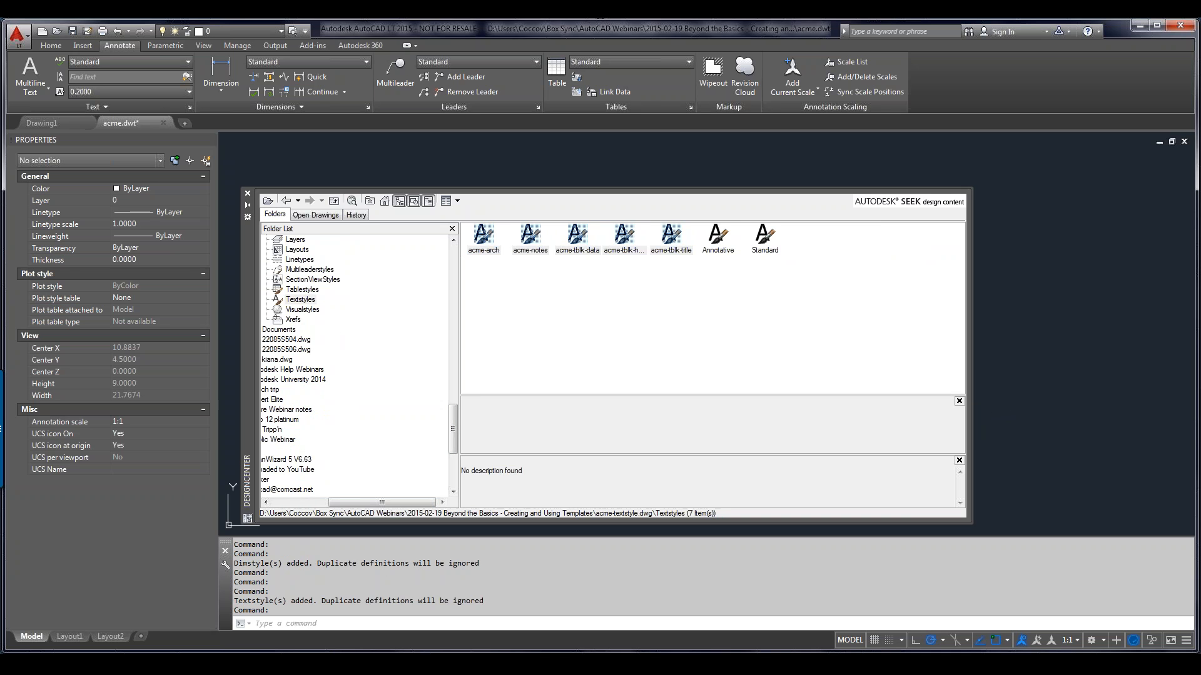
{"action": "left_click_drag", "start_coordinate": [382, 502], "coordinate": [328, 502]}
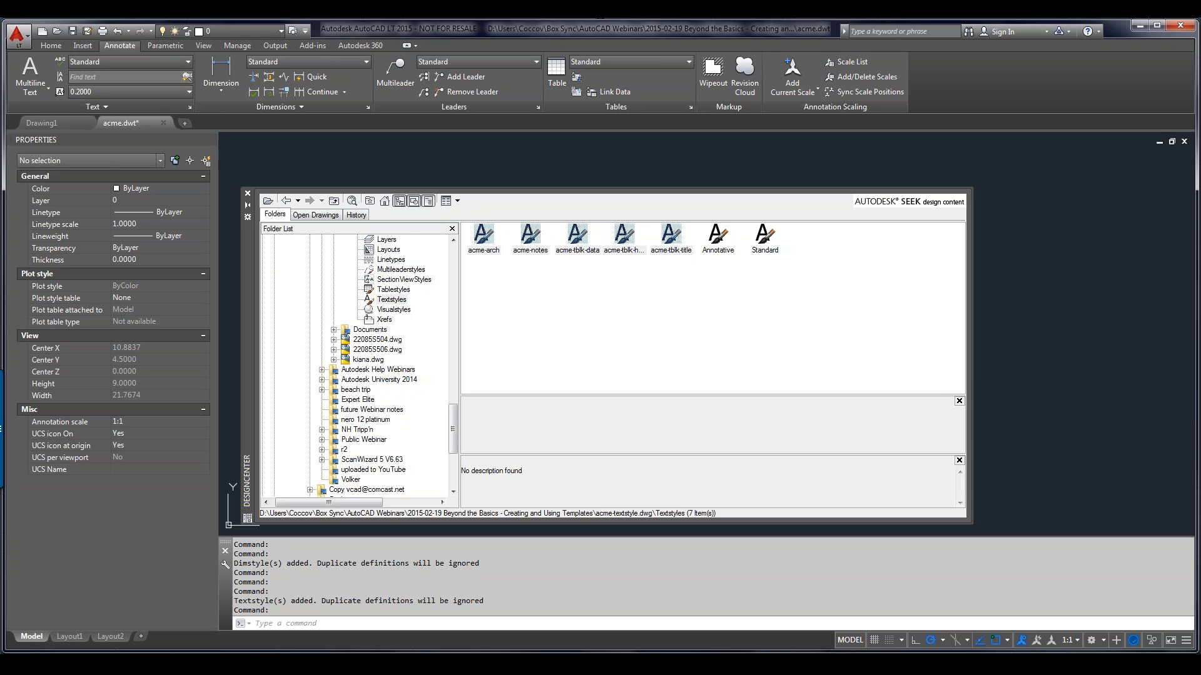
{"action": "scroll", "coordinate": [354, 366], "scroll_direction": "up", "scroll_amount": 7}
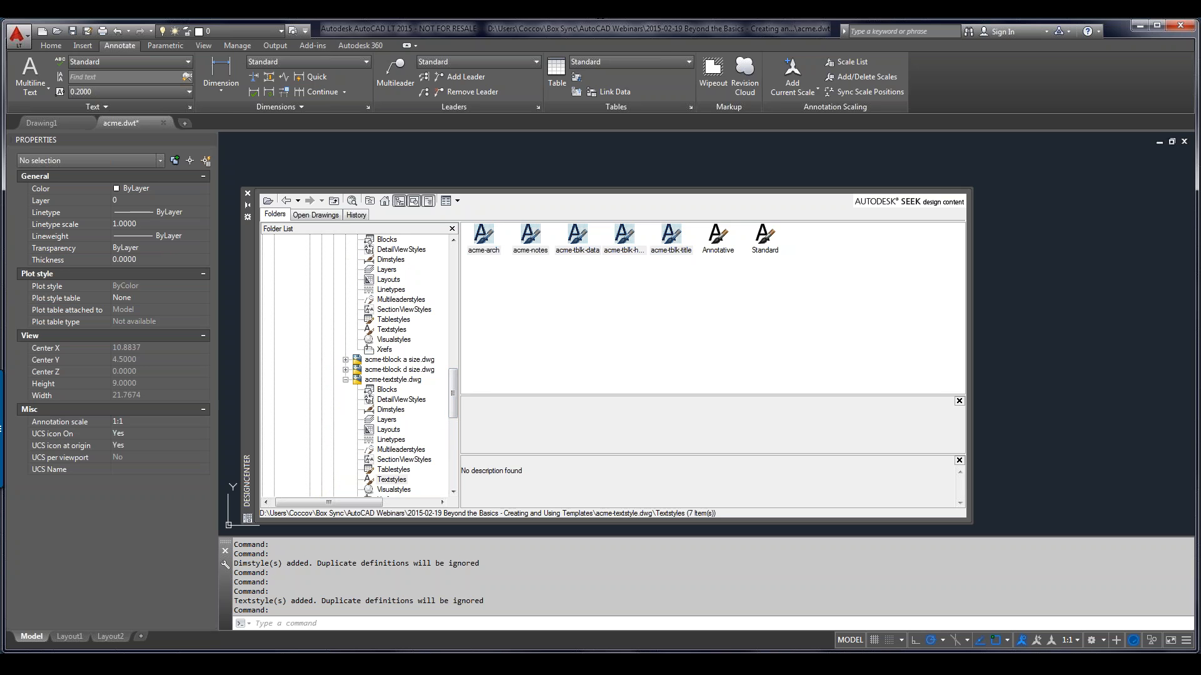
Step: Add the A-size layout from acme-tblock a size.dwg to acme.dwt
{"action": "left_click", "coordinate": [346, 359]}
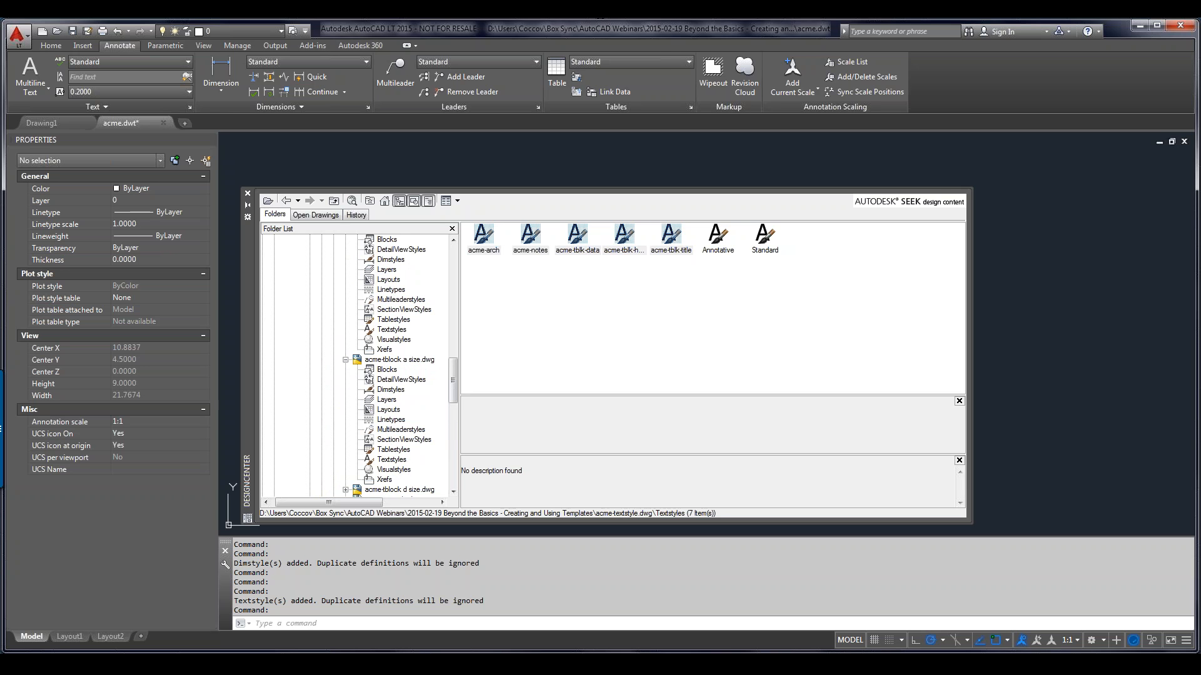
{"action": "left_click", "coordinate": [386, 370]}
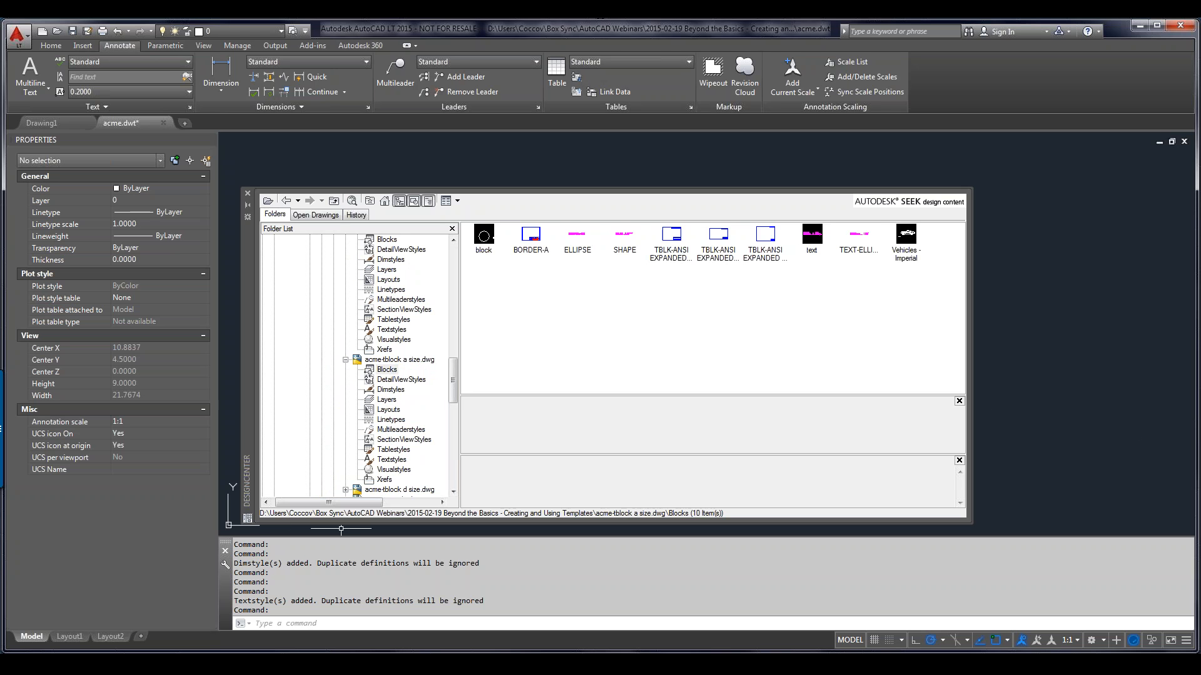
{"action": "left_click", "coordinate": [389, 409]}
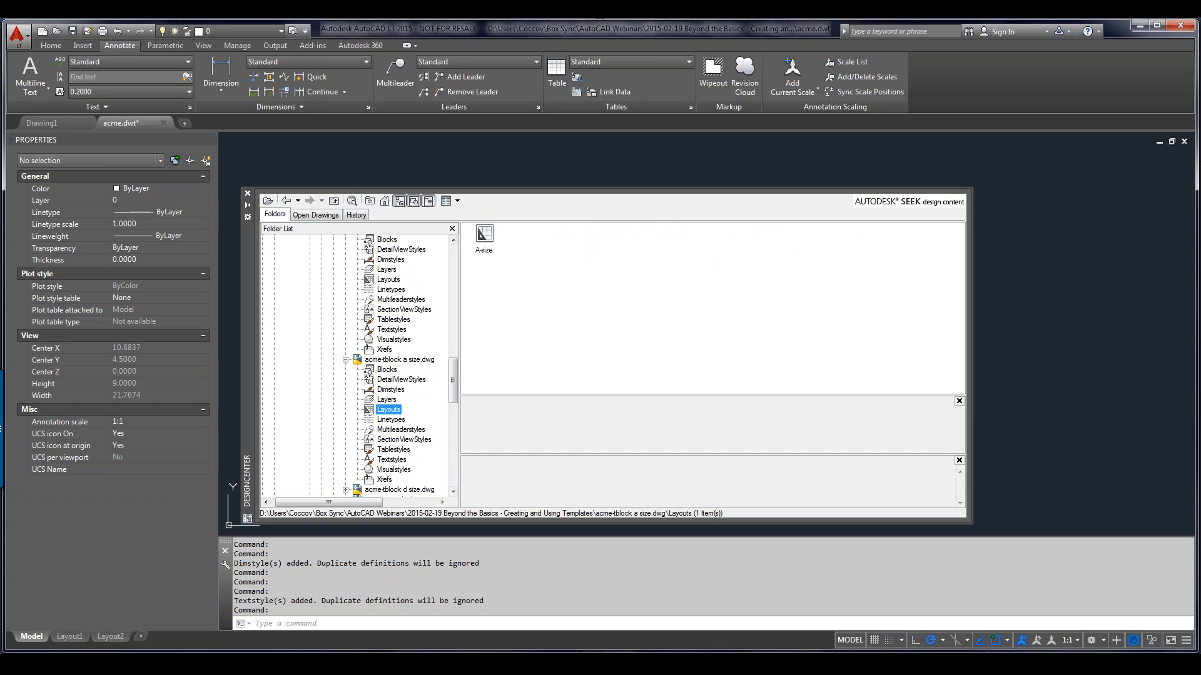
{"action": "left_click", "coordinate": [484, 234]}
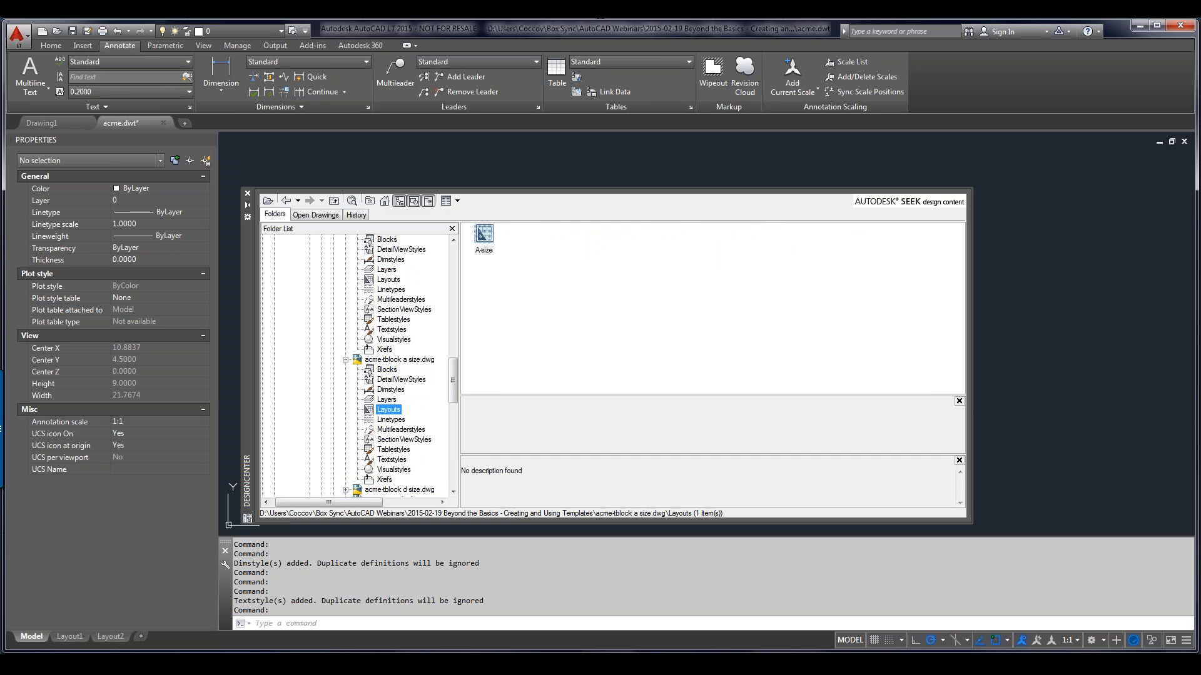
{"action": "left_click_drag", "start_coordinate": [484, 234], "coordinate": [1040, 449]}
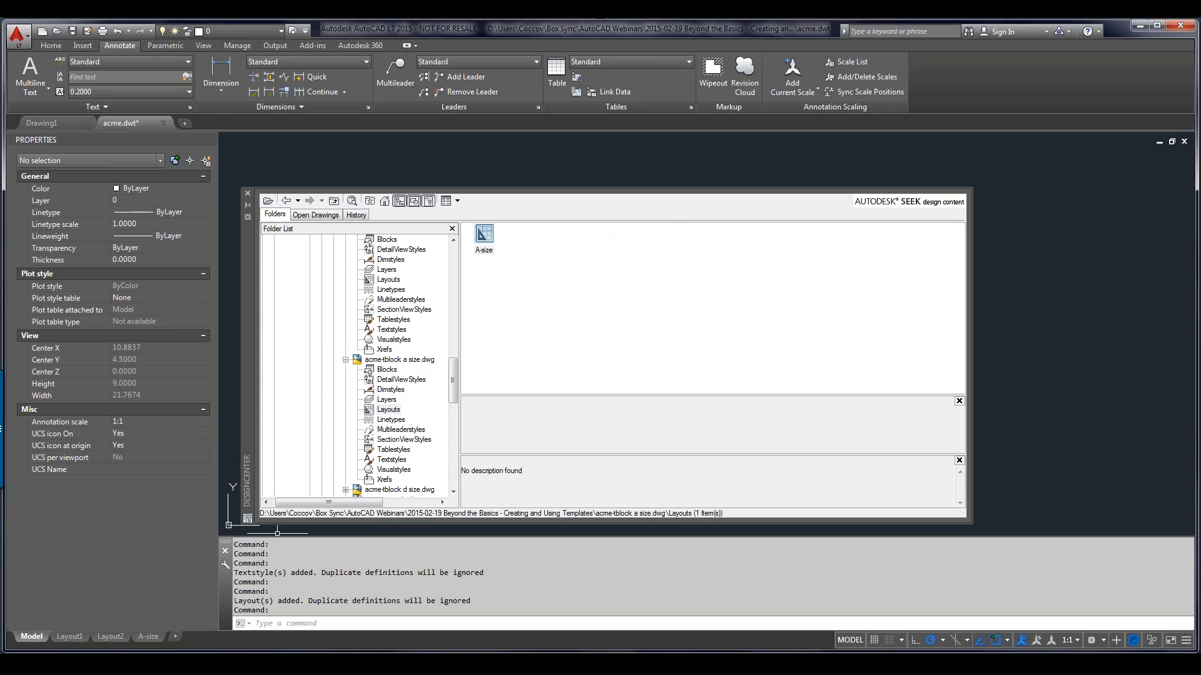
{"action": "mouse_move", "coordinate": [148, 636]}
Step: Add the layouts D-Sized and D-Sized Presentation from acme-tblock d size.dwg to acme.dwt and close DesignCenter
{"action": "left_click", "coordinate": [345, 490]}
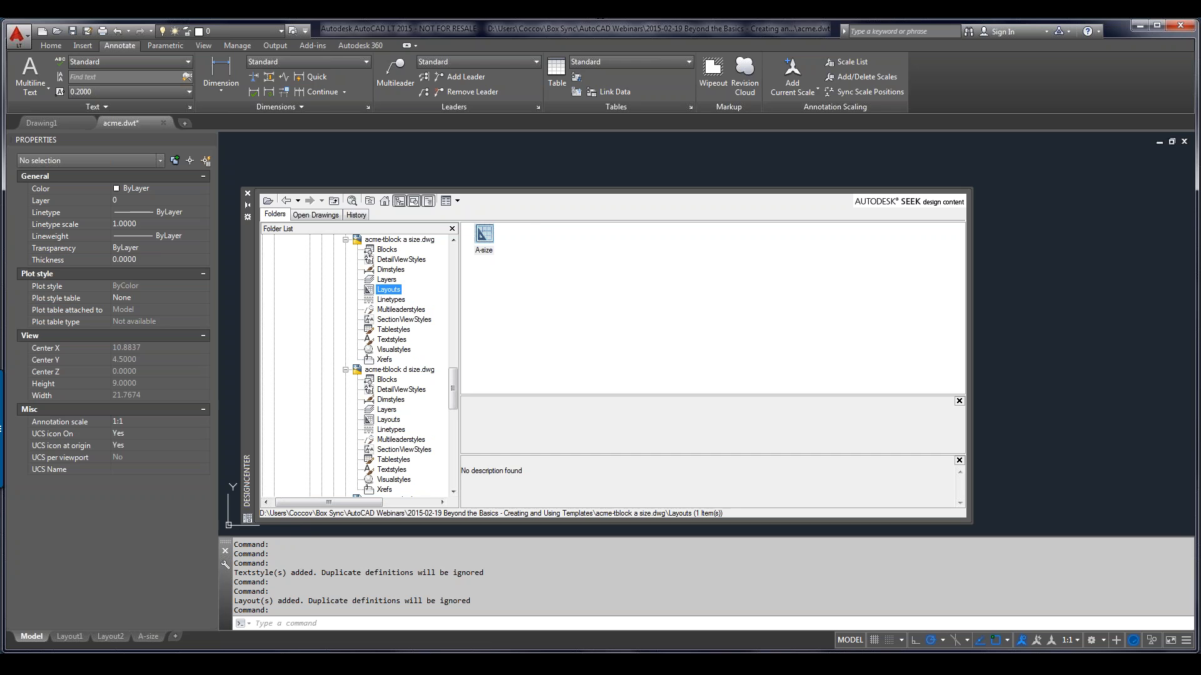
{"action": "left_click", "coordinate": [389, 420]}
{"action": "left_click_drag", "start_coordinate": [646, 230], "coordinate": [520, 245]}
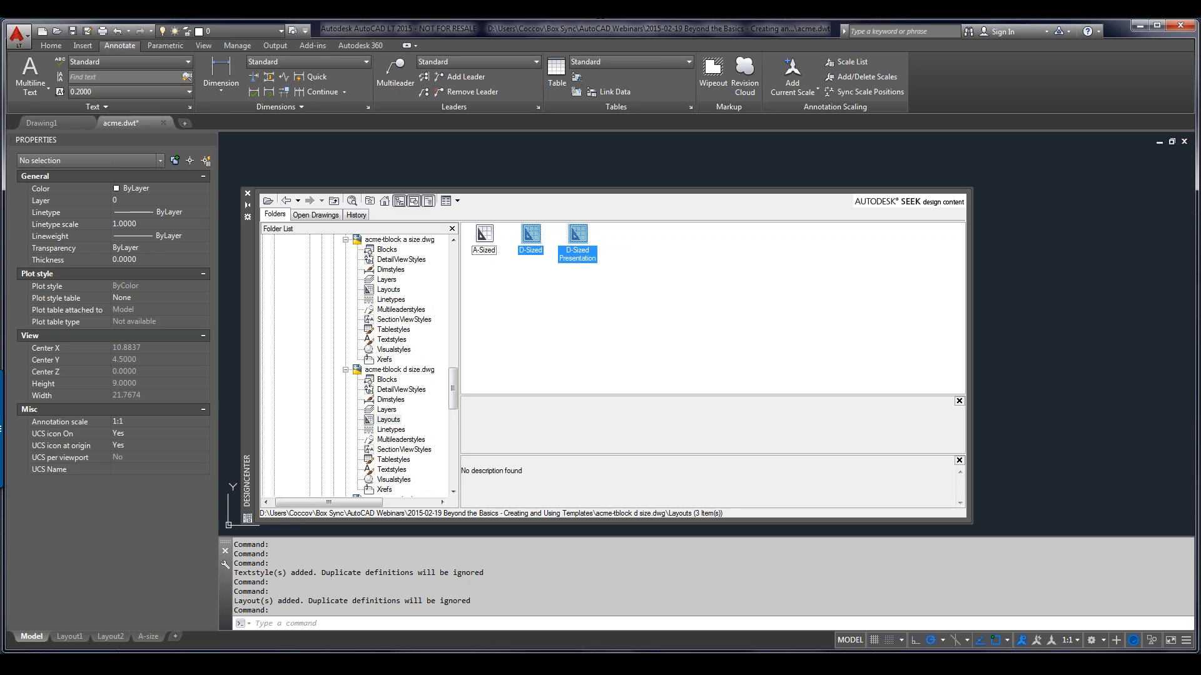
{"action": "right_click", "coordinate": [531, 235]}
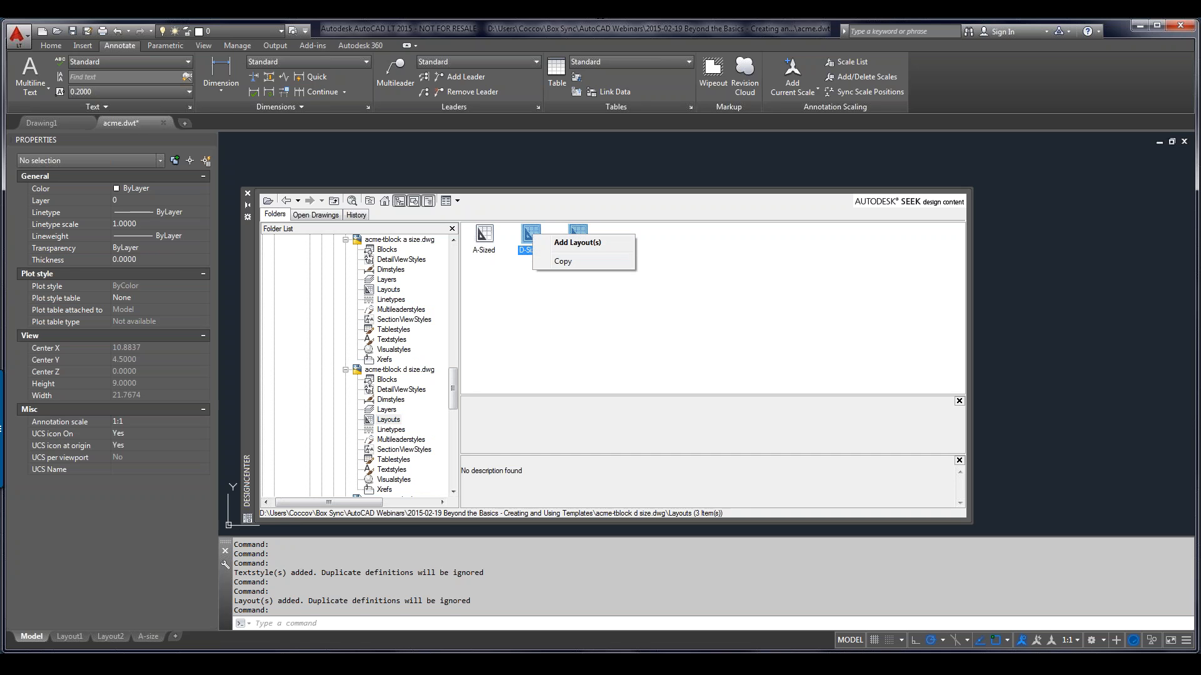
{"action": "left_click", "coordinate": [577, 243]}
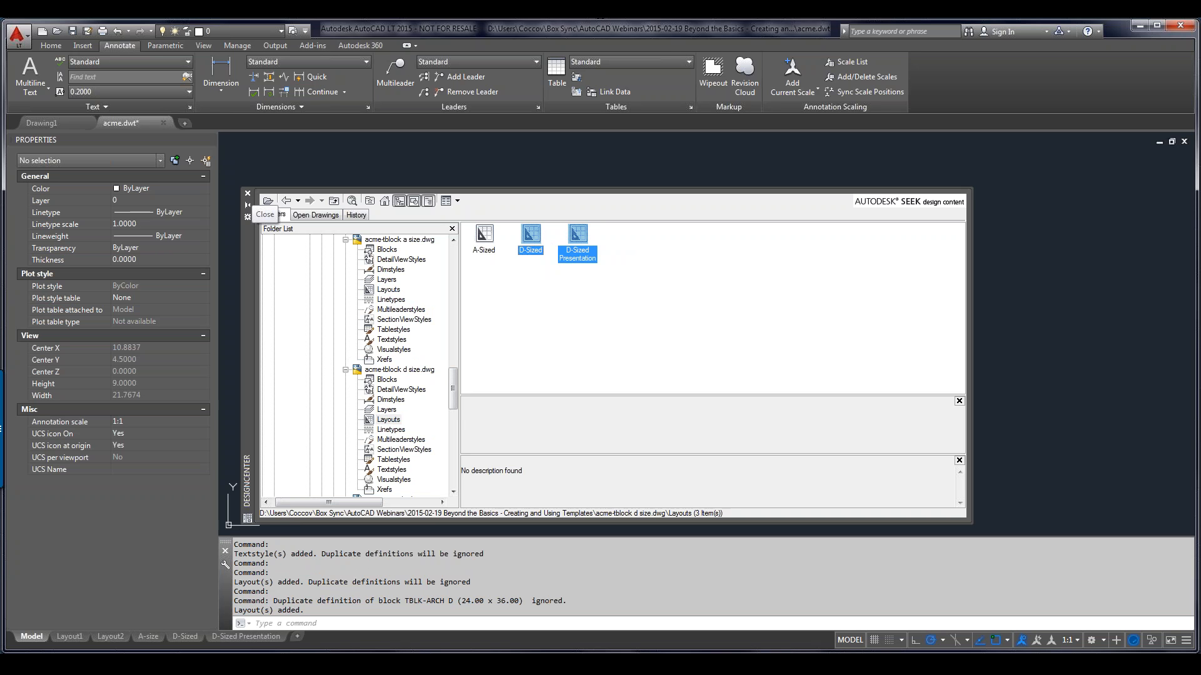
{"action": "left_click", "coordinate": [247, 194]}
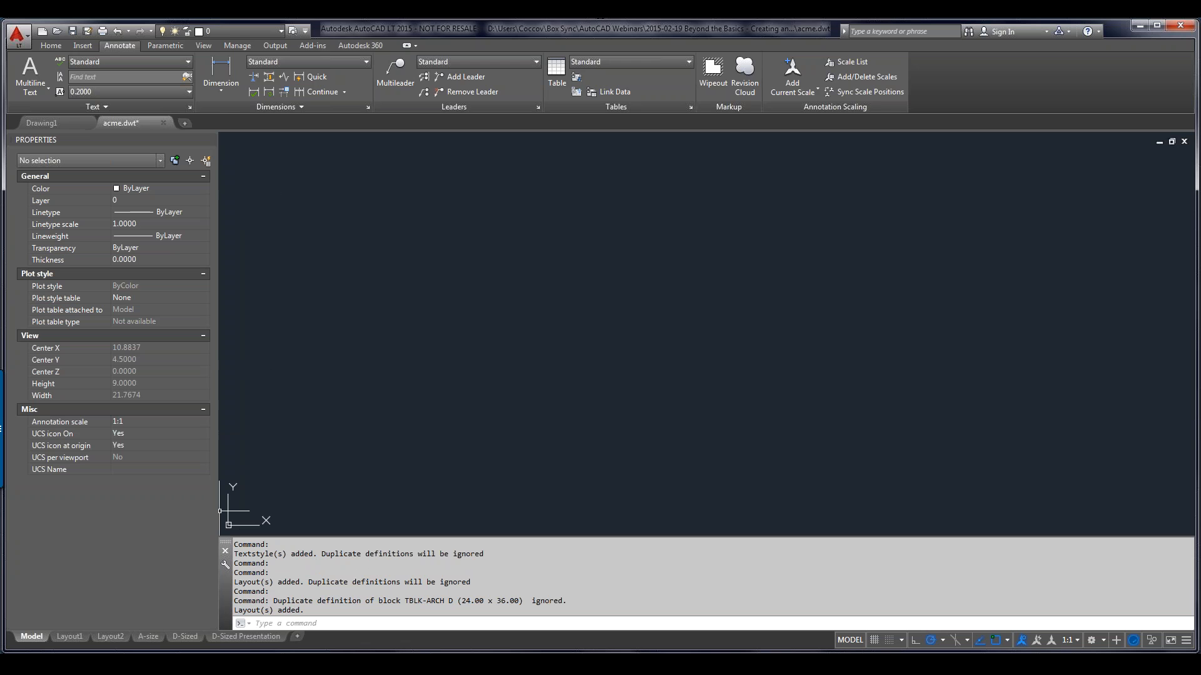
Step: Delete the default layouts Layout1 and Layout2 from the template
{"action": "right_click", "coordinate": [71, 636]}
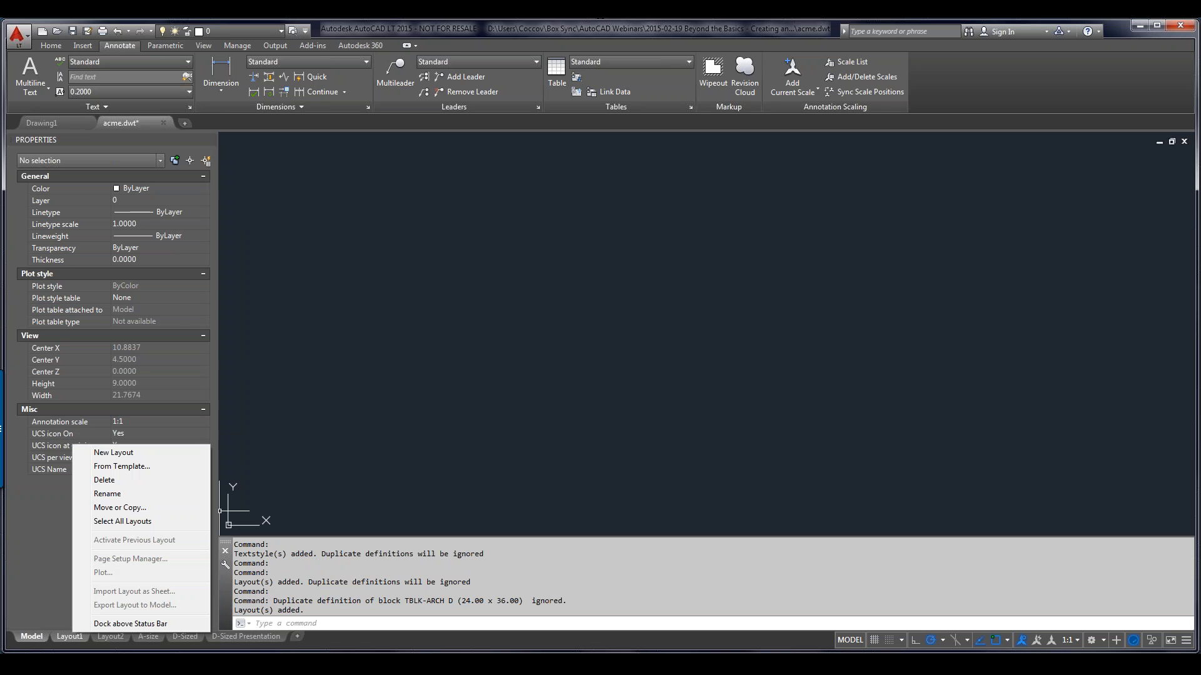
{"action": "left_click", "coordinate": [107, 480]}
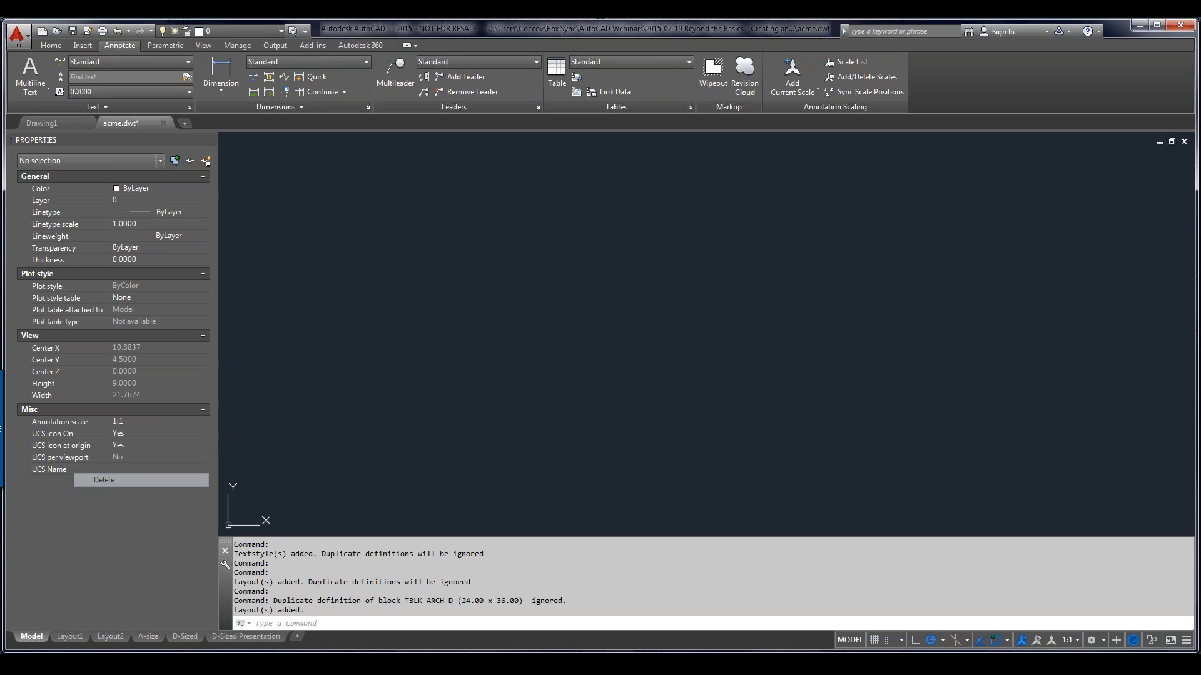
{"action": "left_click", "coordinate": [623, 387]}
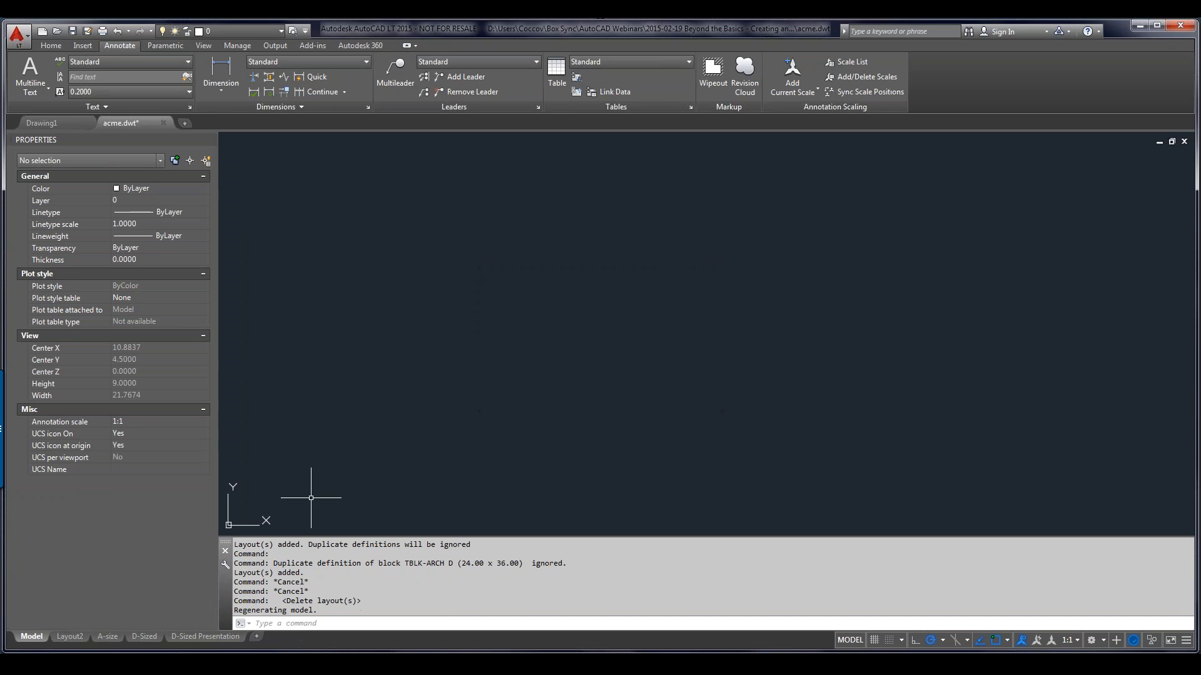
{"action": "right_click", "coordinate": [71, 637]}
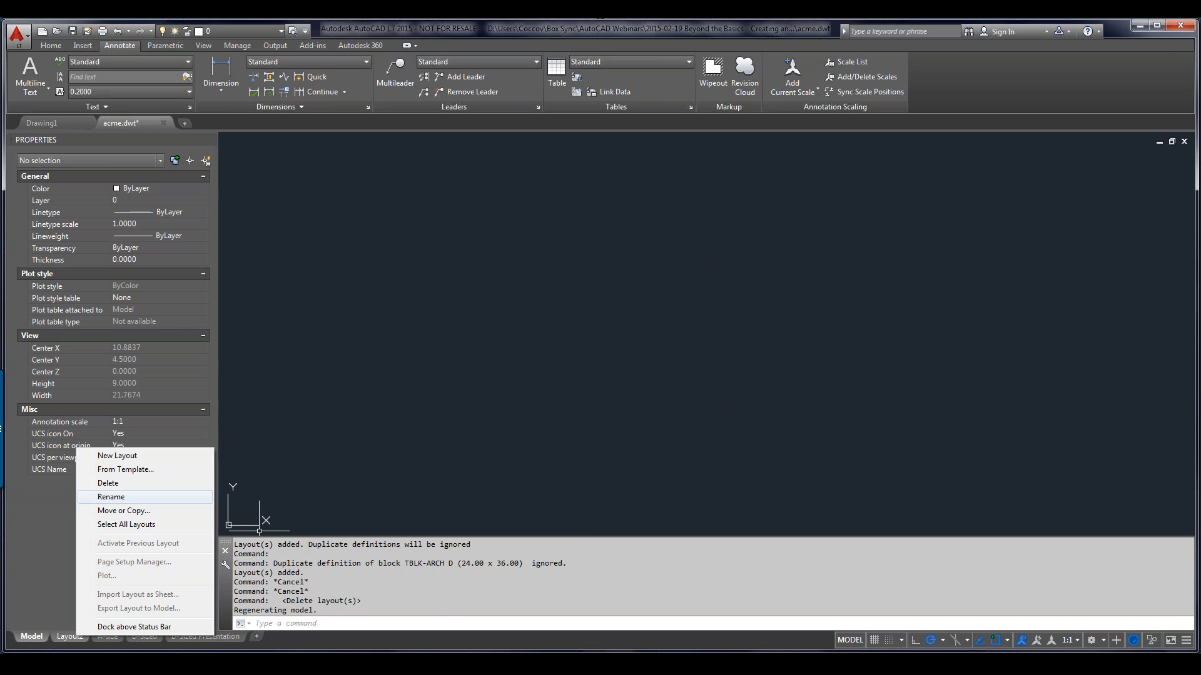
{"action": "left_click", "coordinate": [106, 483]}
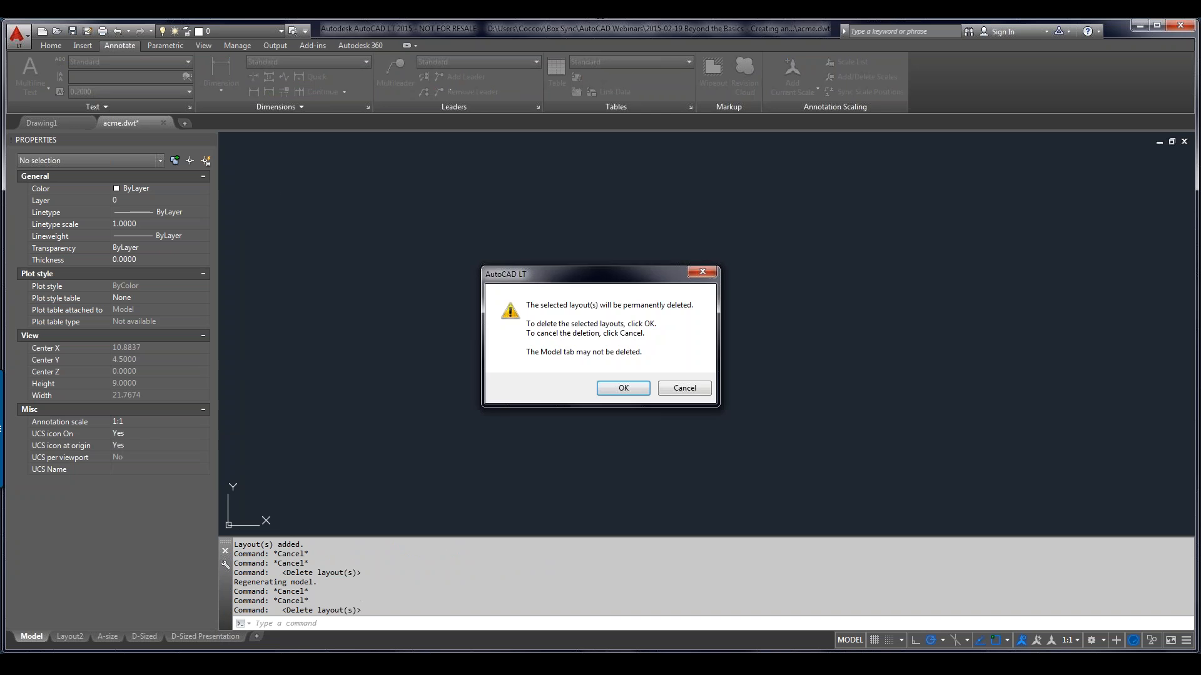
{"action": "left_click", "coordinate": [623, 388]}
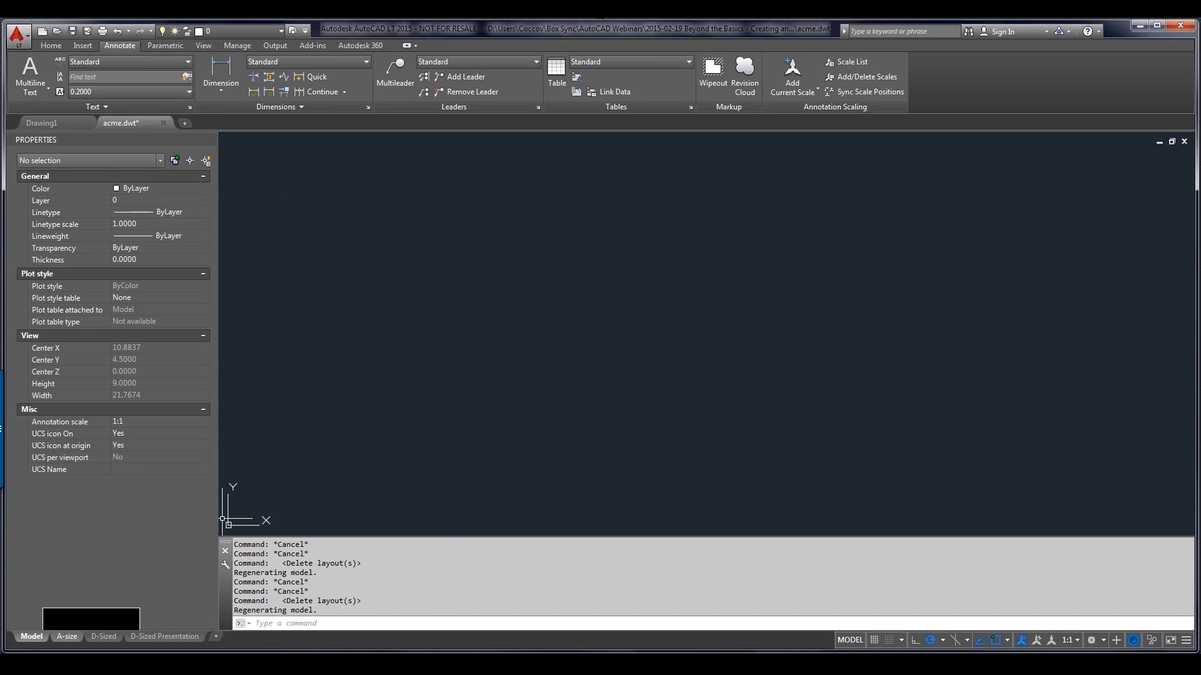
Step: Open the A-size layout, inspect its viewport's properties, and preview the two D-Sized layouts
{"action": "left_click", "coordinate": [67, 636]}
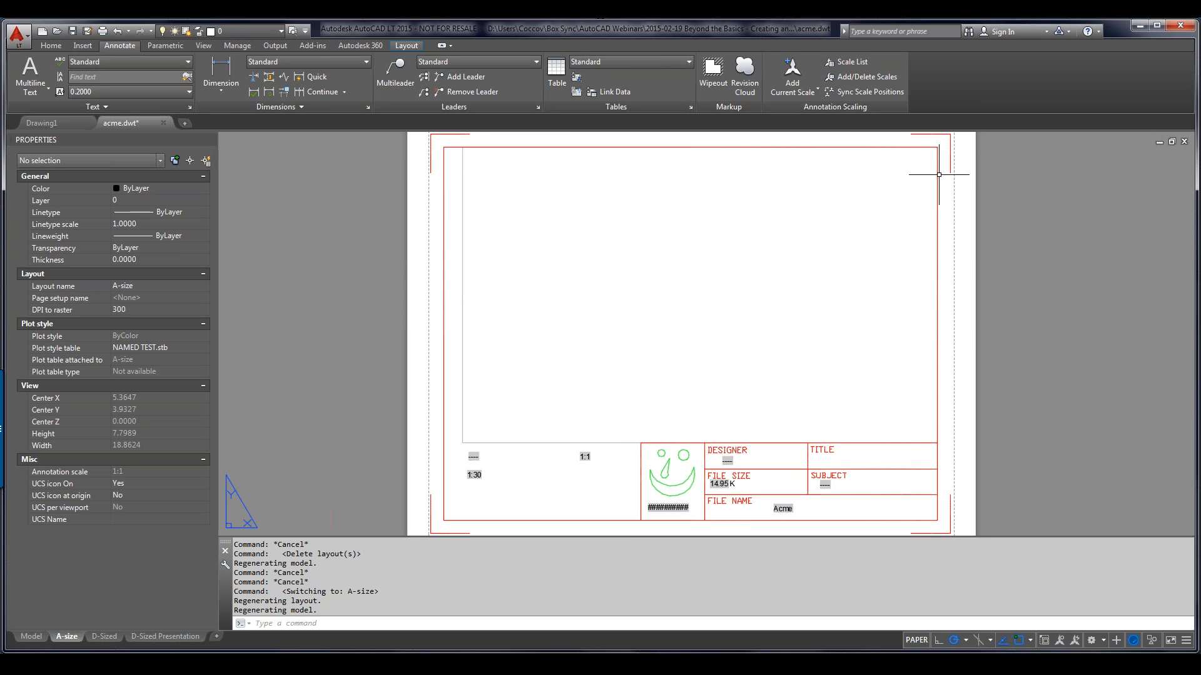
{"action": "left_click", "coordinate": [495, 442]}
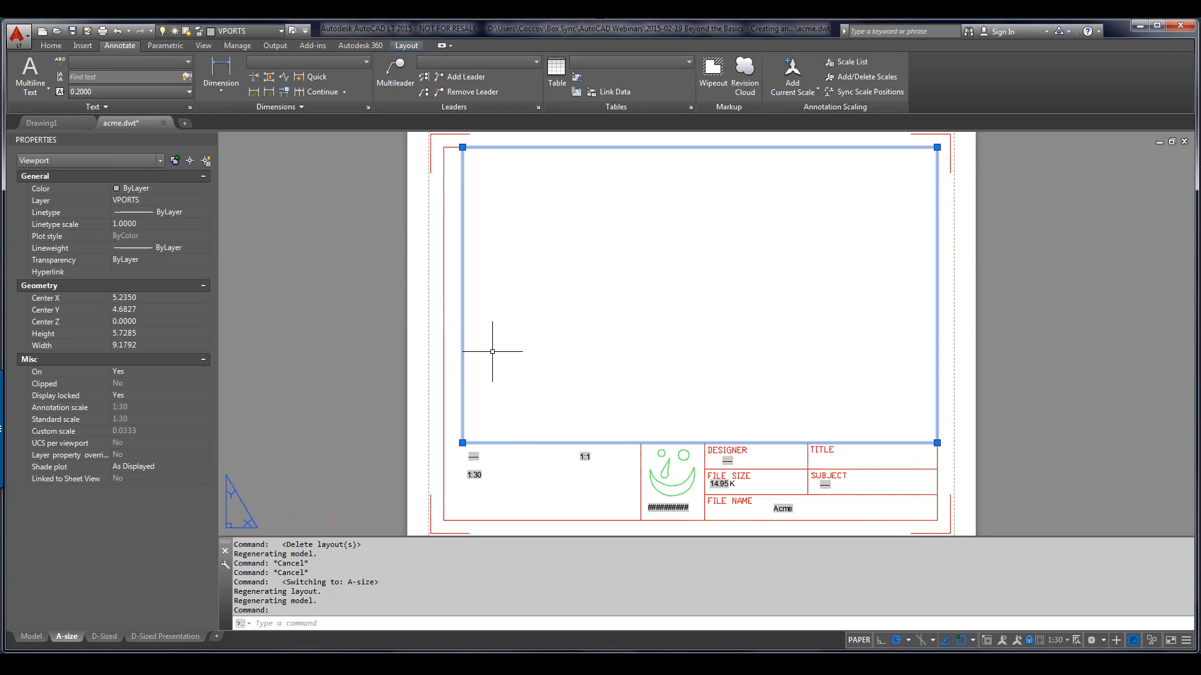
{"action": "key", "text": "Escape"}
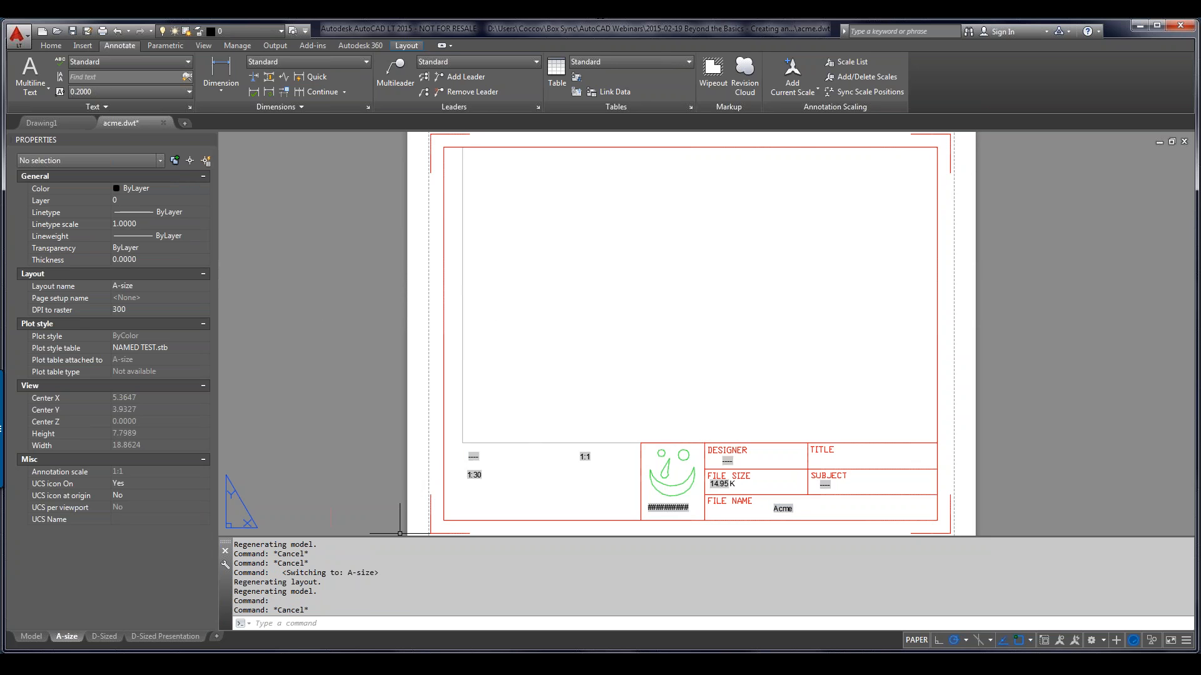
{"action": "mouse_move", "coordinate": [104, 636]}
{"action": "mouse_move", "coordinate": [165, 636]}
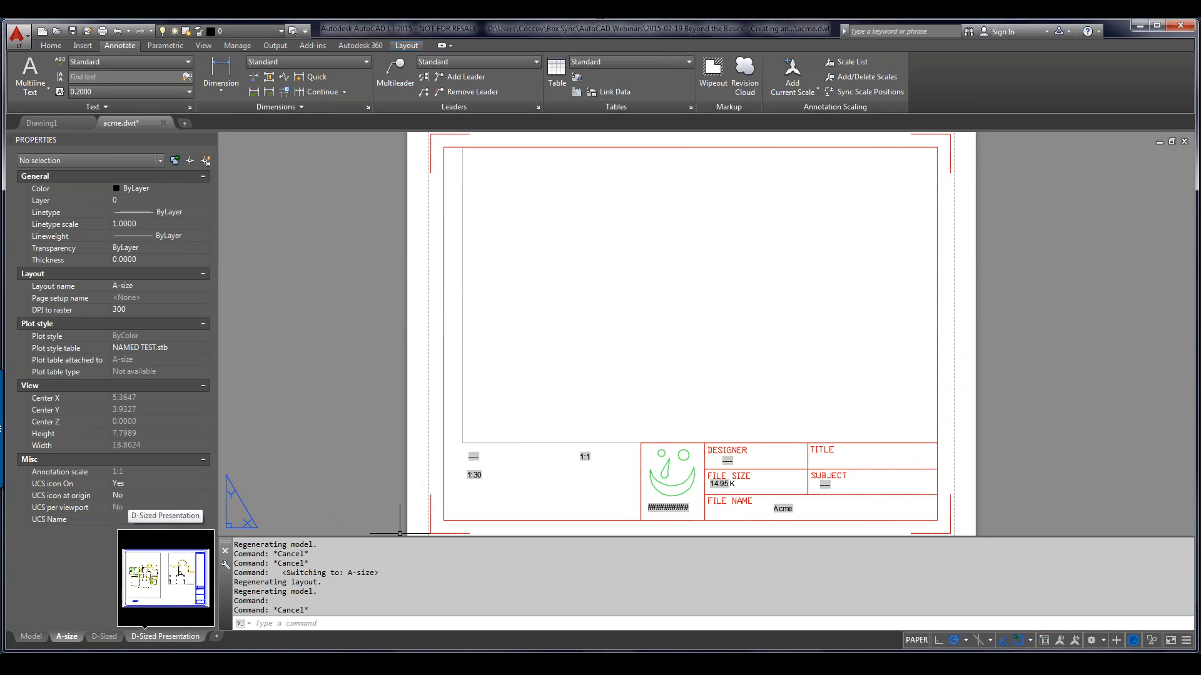
Step: Import the page setup DWG to PDF (A-Size) from acme-tblock a size.dwg and make it current for the A-size layout
{"action": "right_click", "coordinate": [70, 635]}
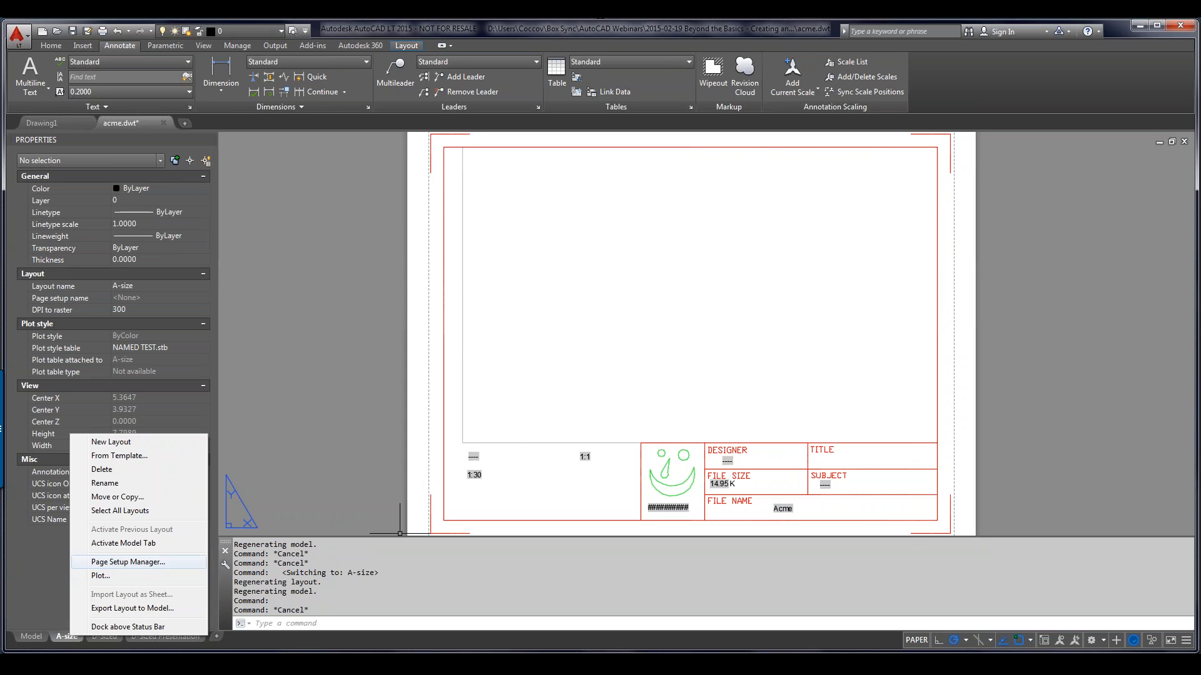
{"action": "left_click", "coordinate": [128, 562]}
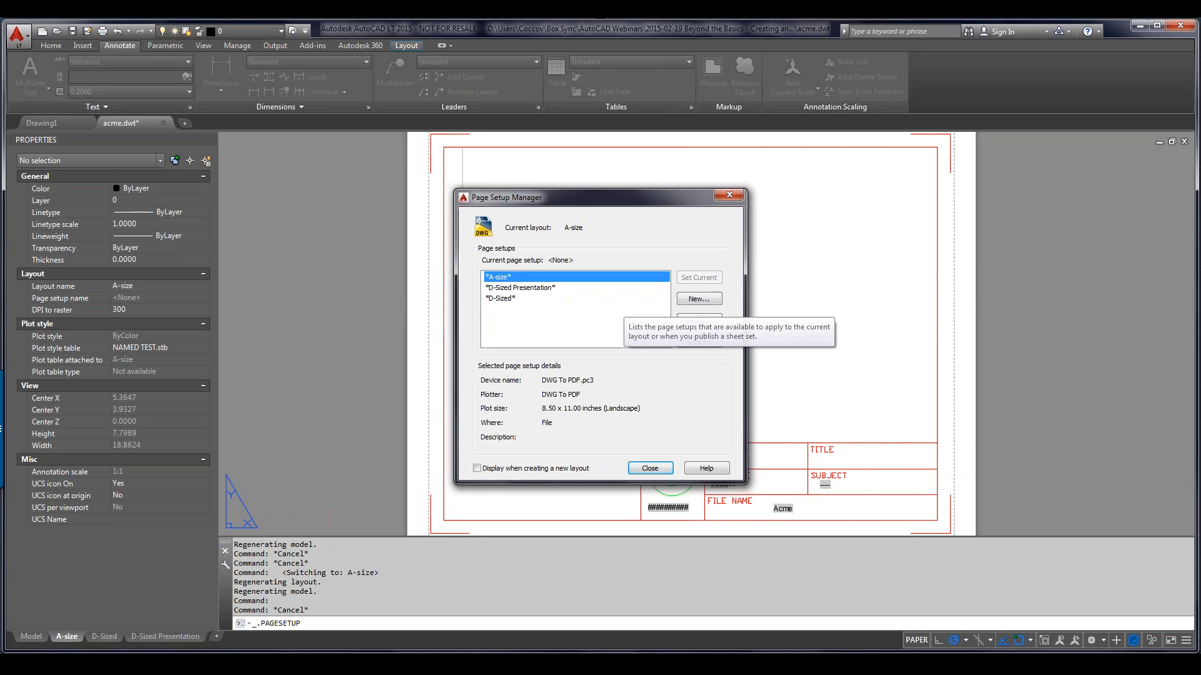
{"action": "left_click", "coordinate": [698, 341]}
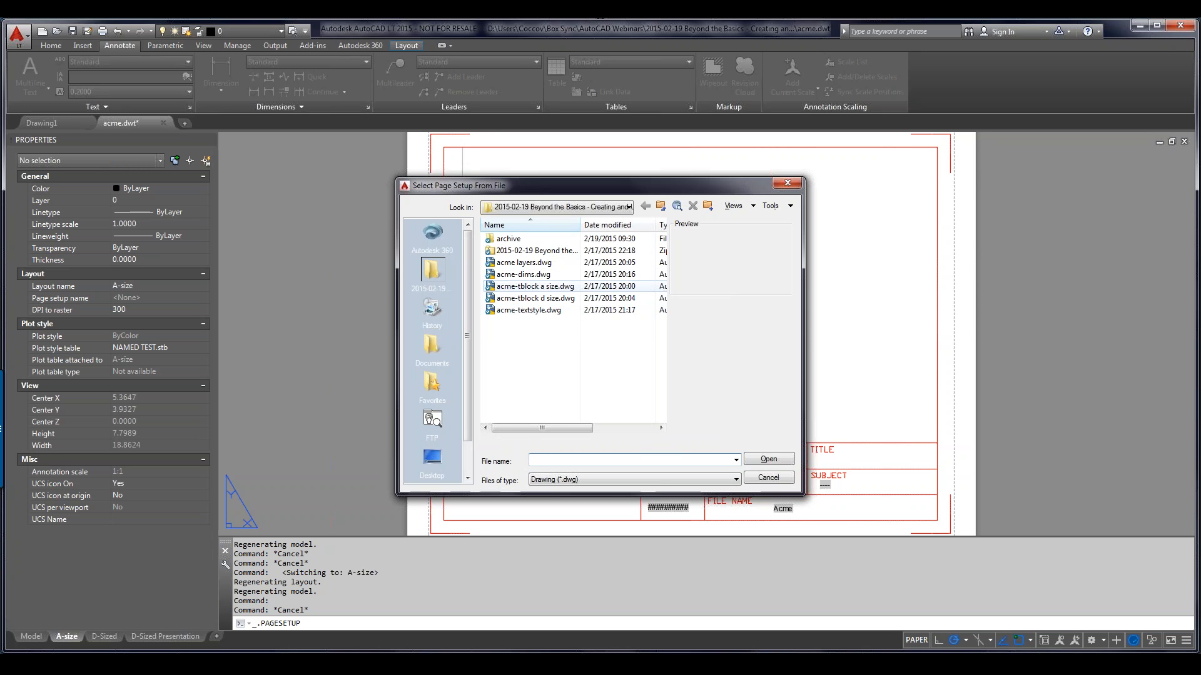
{"action": "double_click", "coordinate": [534, 286]}
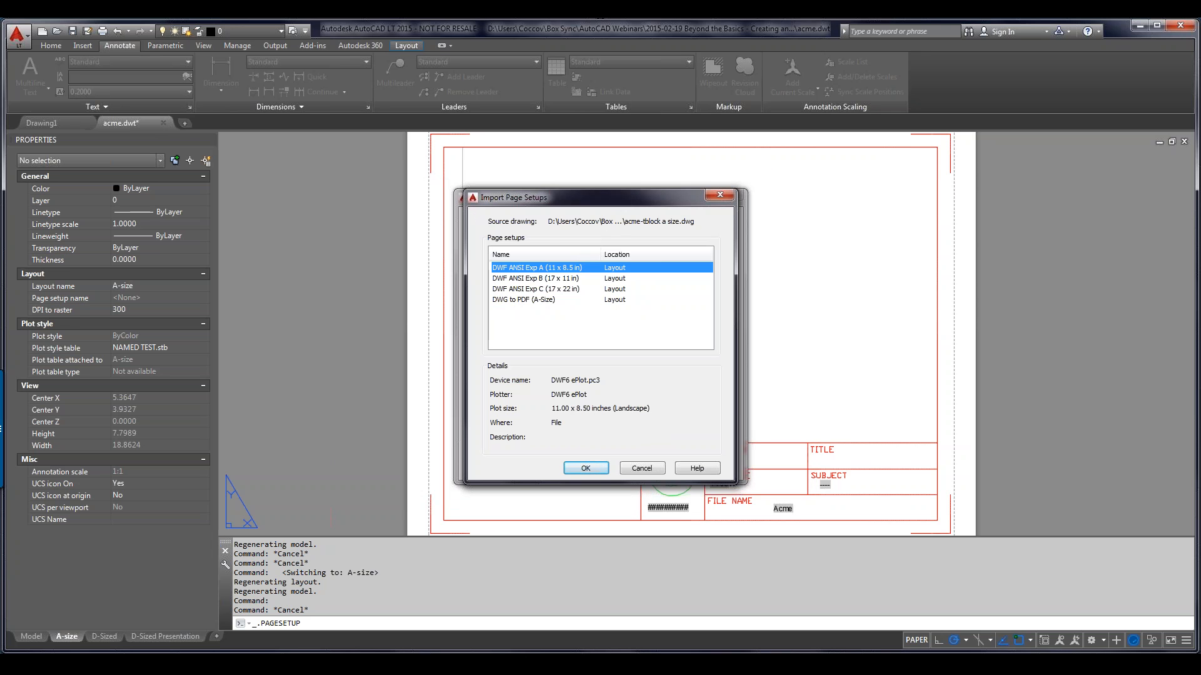
{"action": "left_click", "coordinate": [524, 300]}
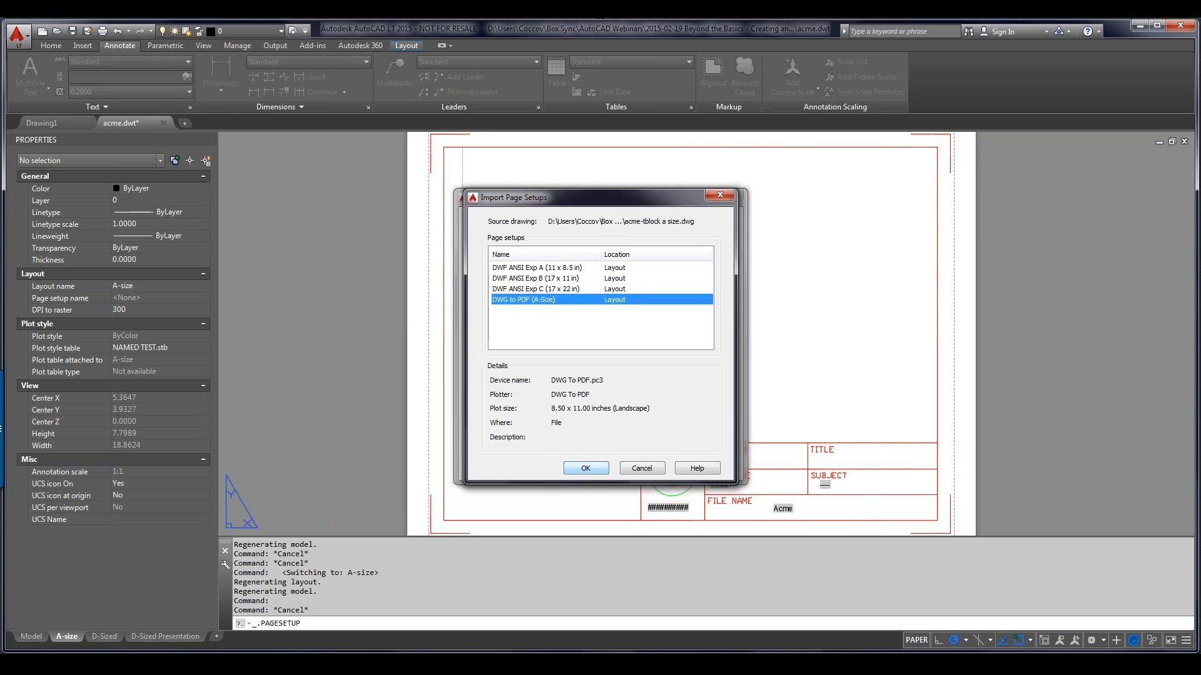
{"action": "left_click", "coordinate": [586, 468]}
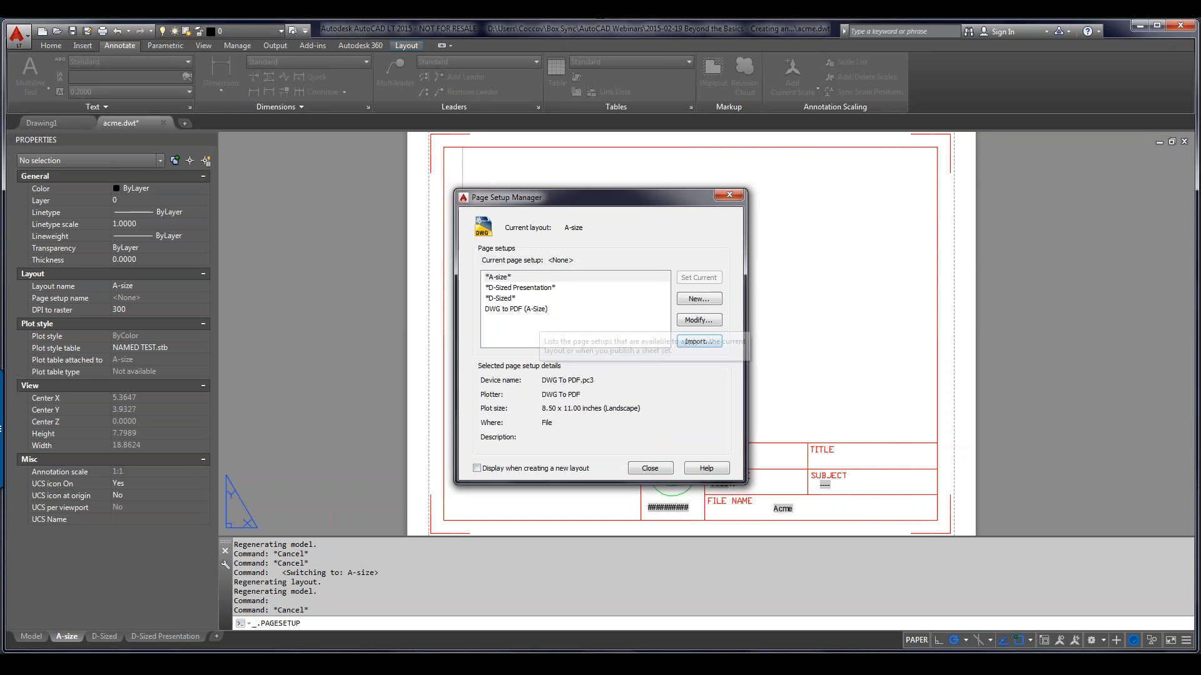
{"action": "left_click", "coordinate": [516, 309]}
{"action": "left_click", "coordinate": [699, 279]}
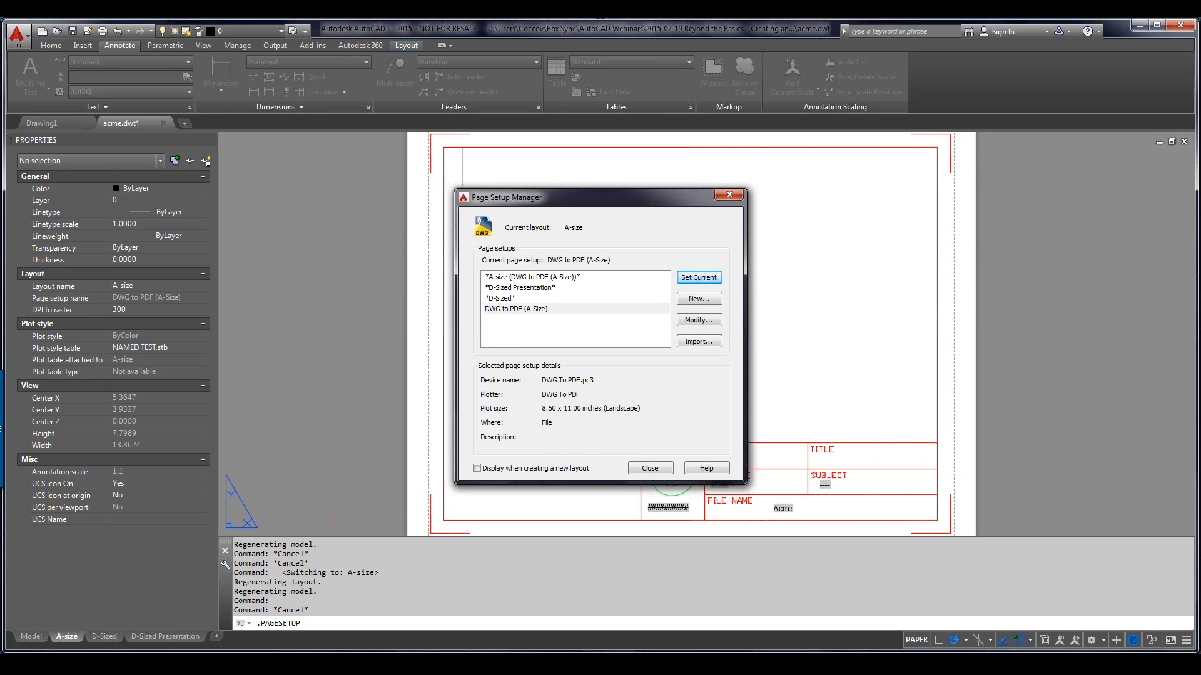
Step: Import the page setups Monochrome PDF Dsize and Presentation from acme-tblock d size.dwg
{"action": "left_click", "coordinate": [698, 340]}
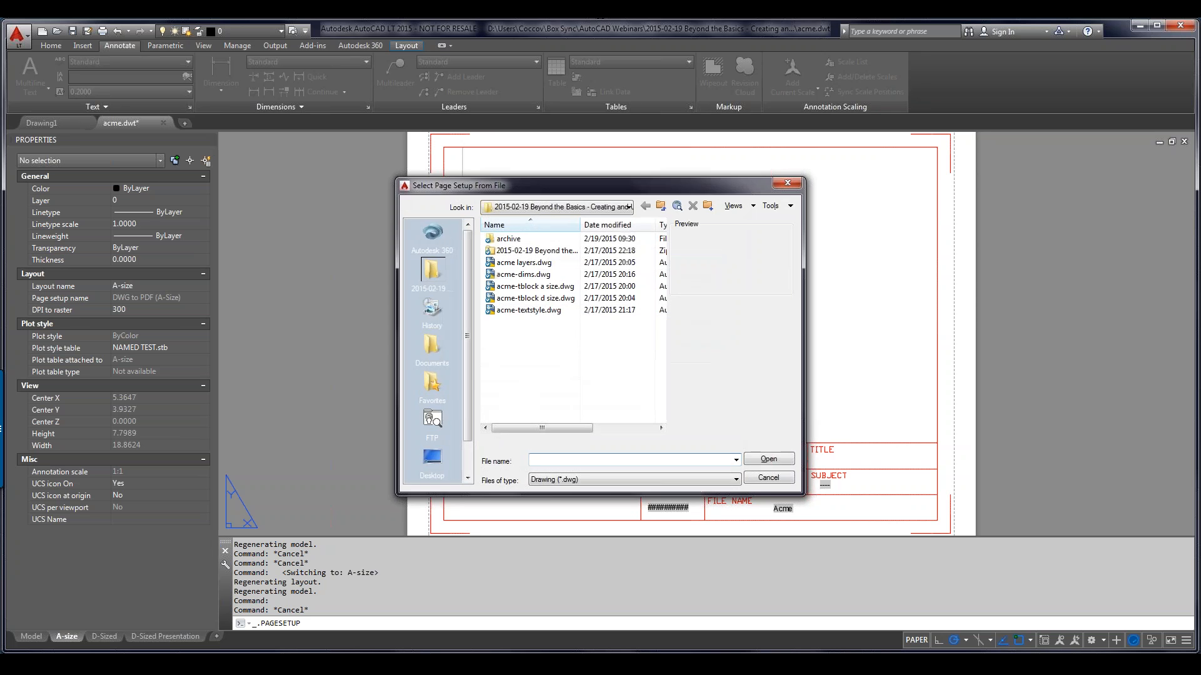
{"action": "double_click", "coordinate": [535, 298]}
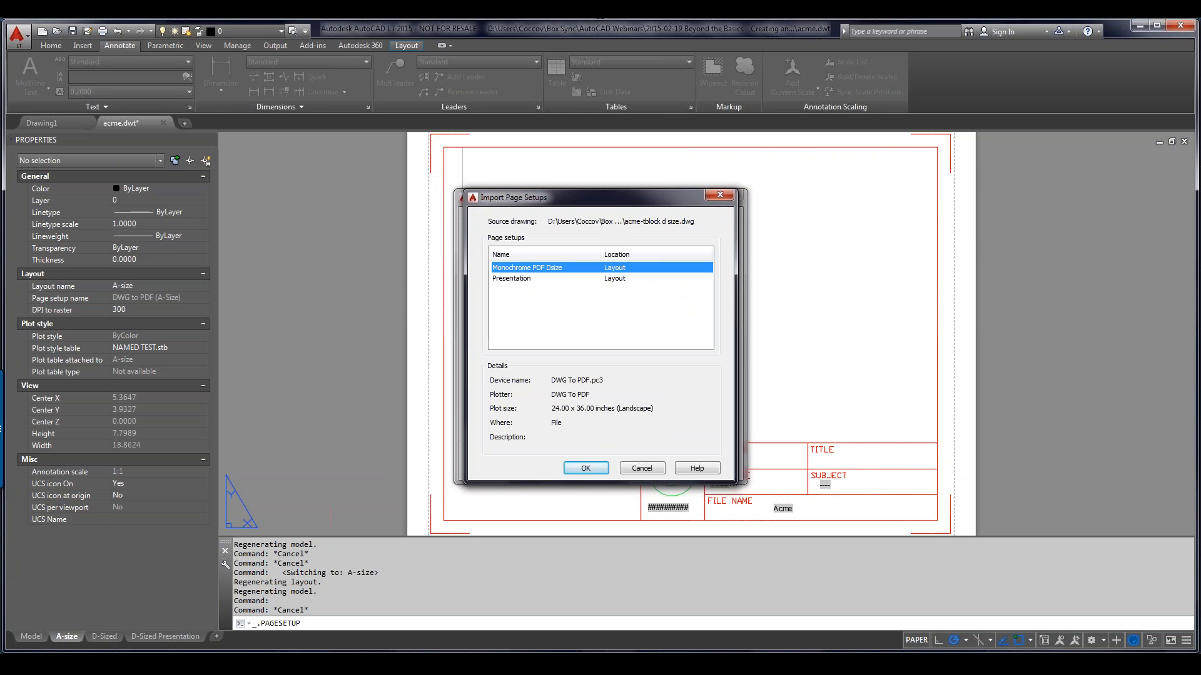
{"action": "left_click", "coordinate": [511, 278], "text": "shift"}
{"action": "left_click", "coordinate": [586, 468]}
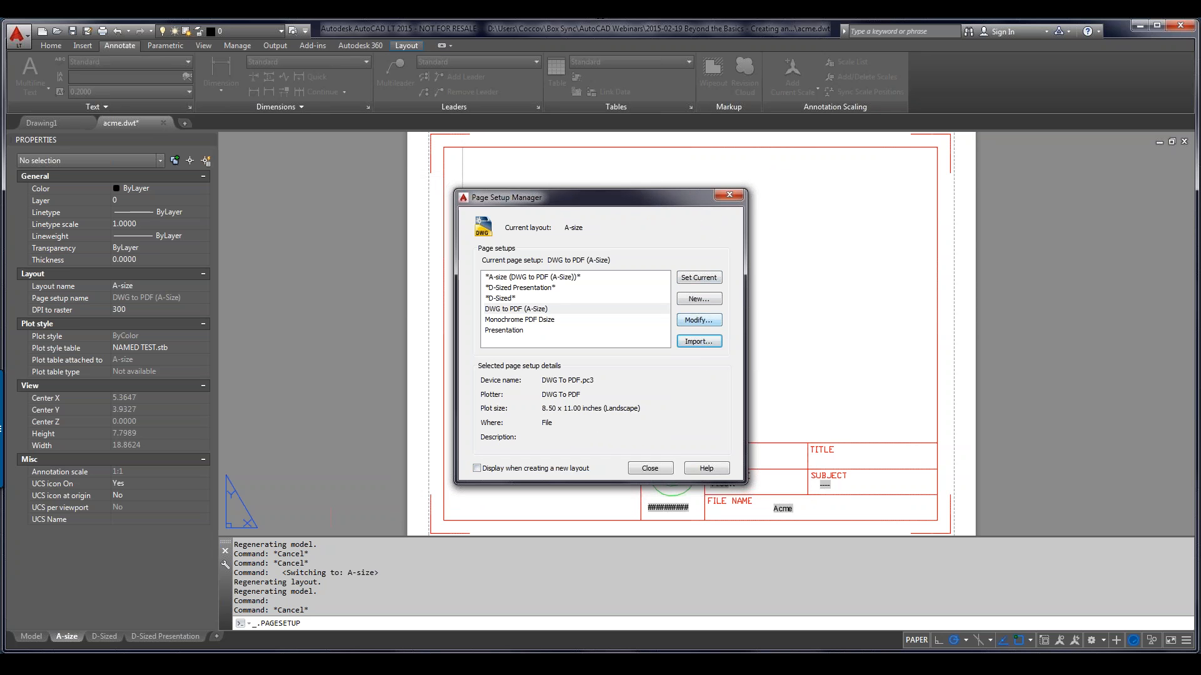
Step: Assign the acadlt.ctb plot style table to the DWG to PDF (A-Size) page setup, preview it, and update all layouts that reference it
{"action": "left_click", "coordinate": [699, 320]}
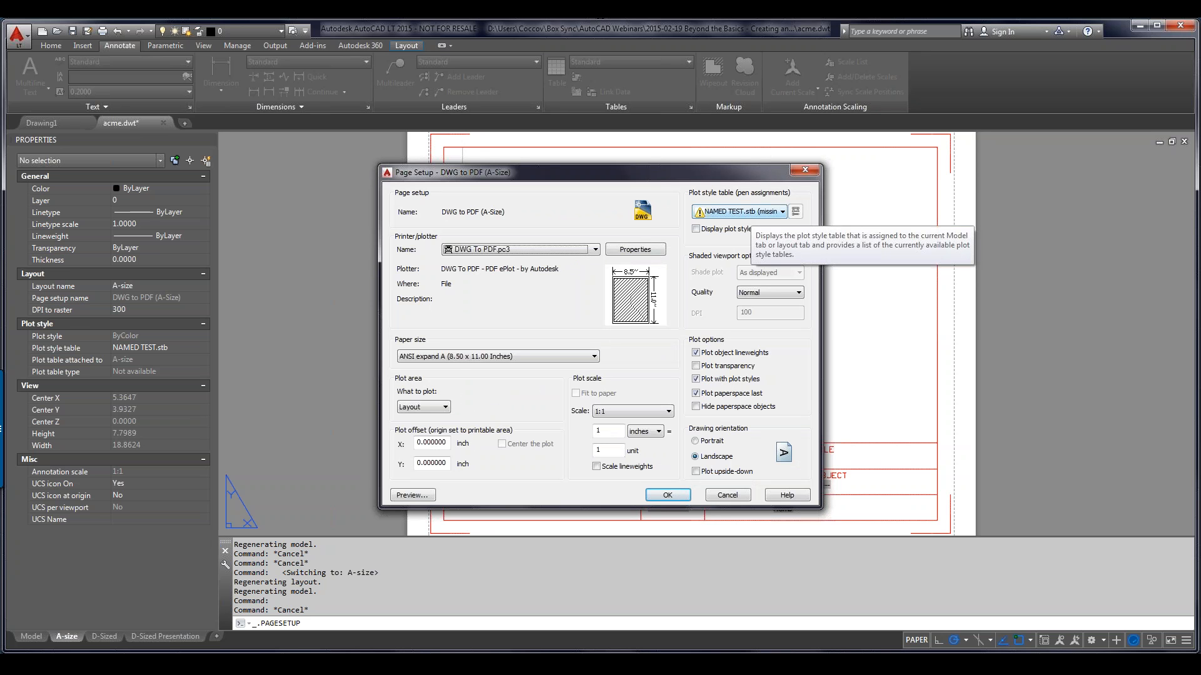
{"action": "left_click", "coordinate": [782, 211]}
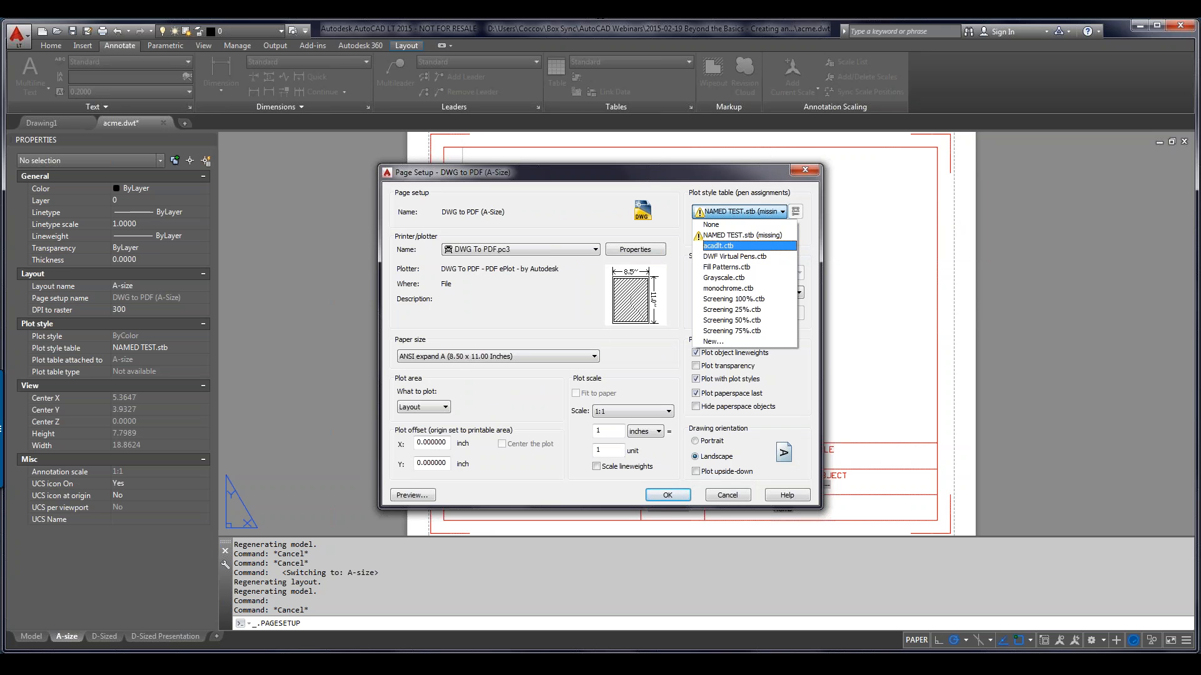
{"action": "left_click", "coordinate": [719, 246]}
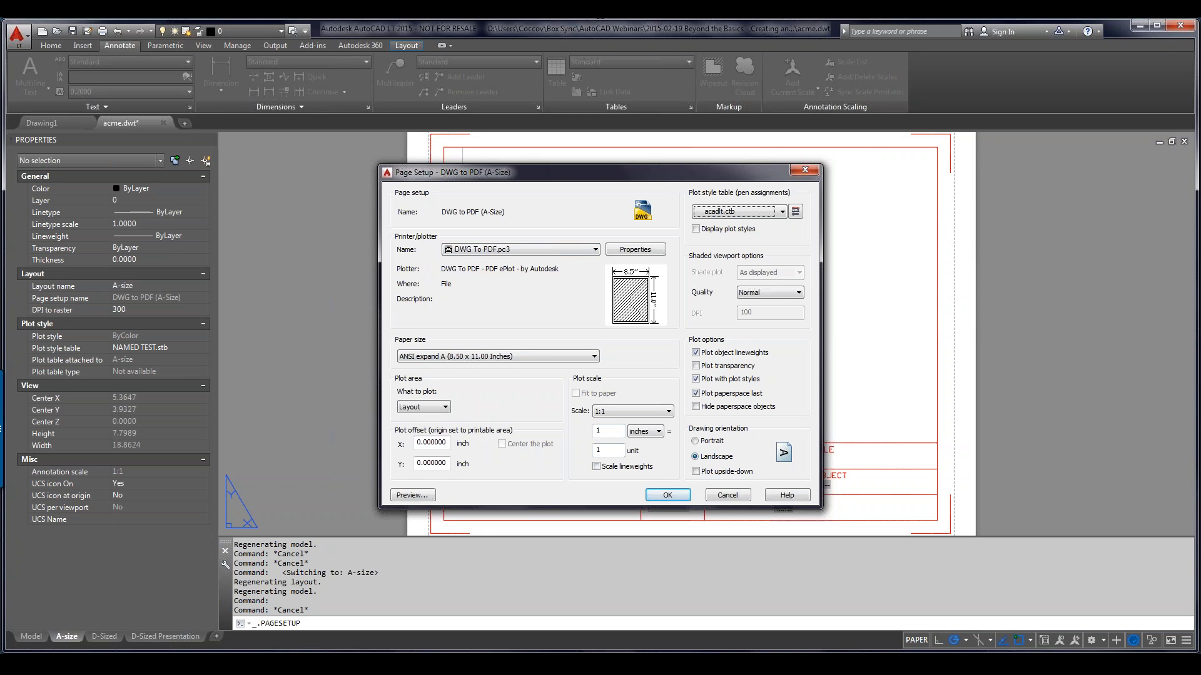
{"action": "key", "text": "Return"}
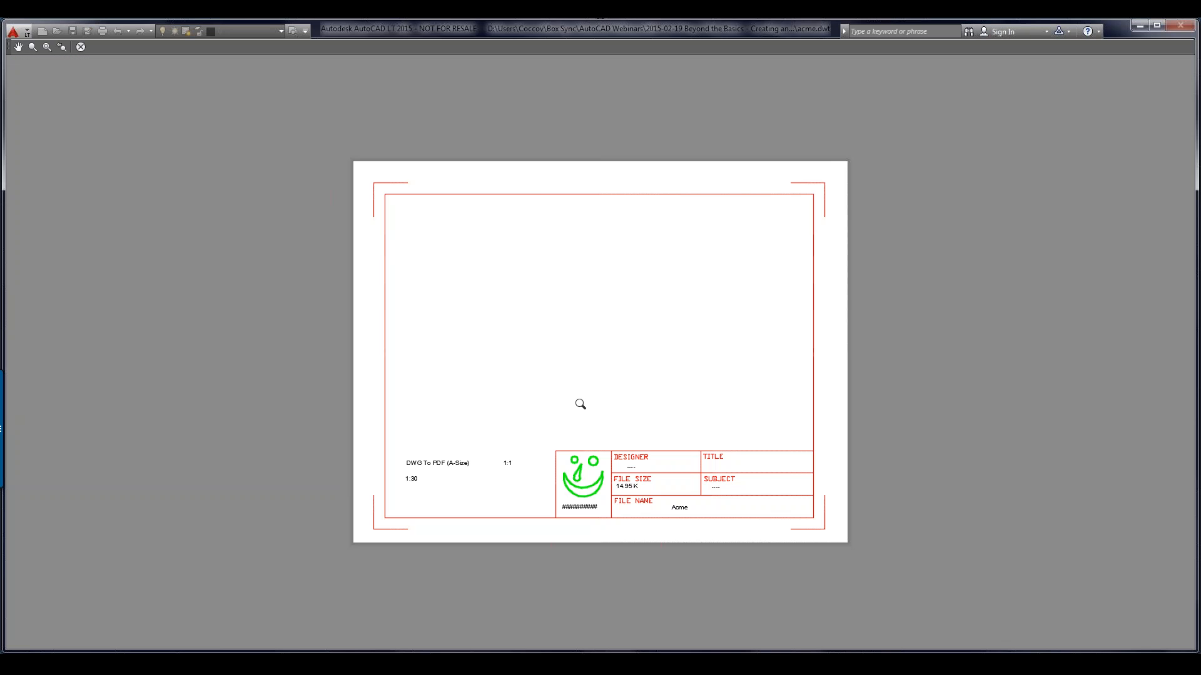
{"action": "right_click", "coordinate": [580, 404]}
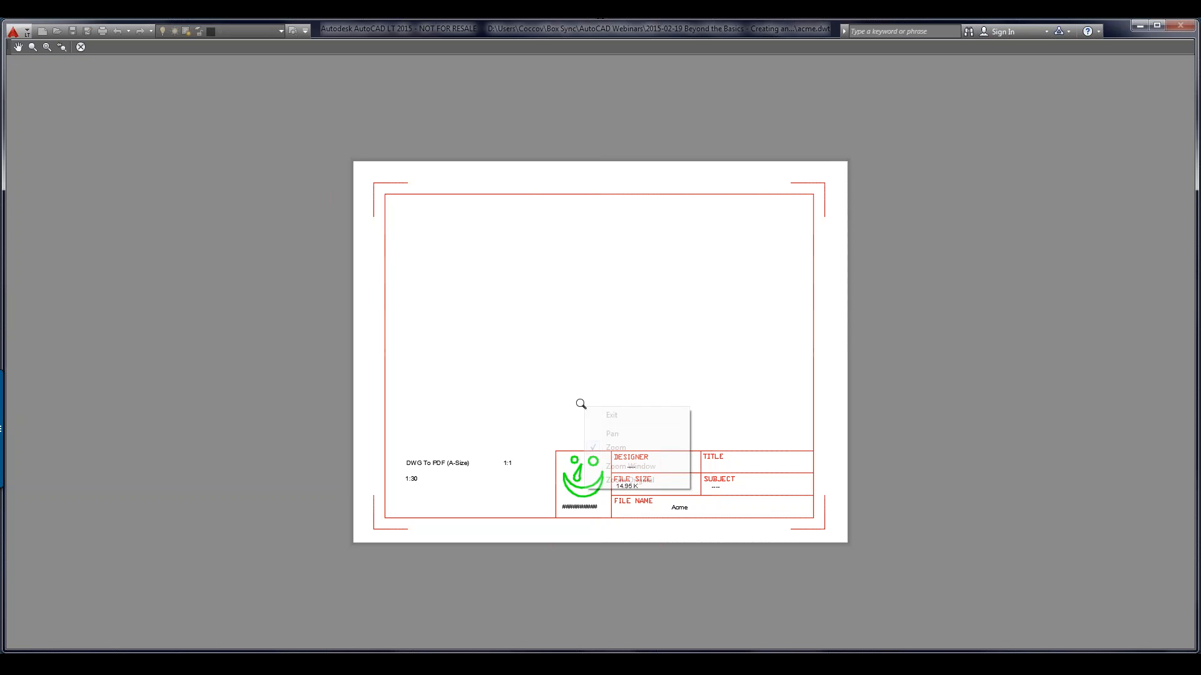
{"action": "left_click", "coordinate": [611, 415]}
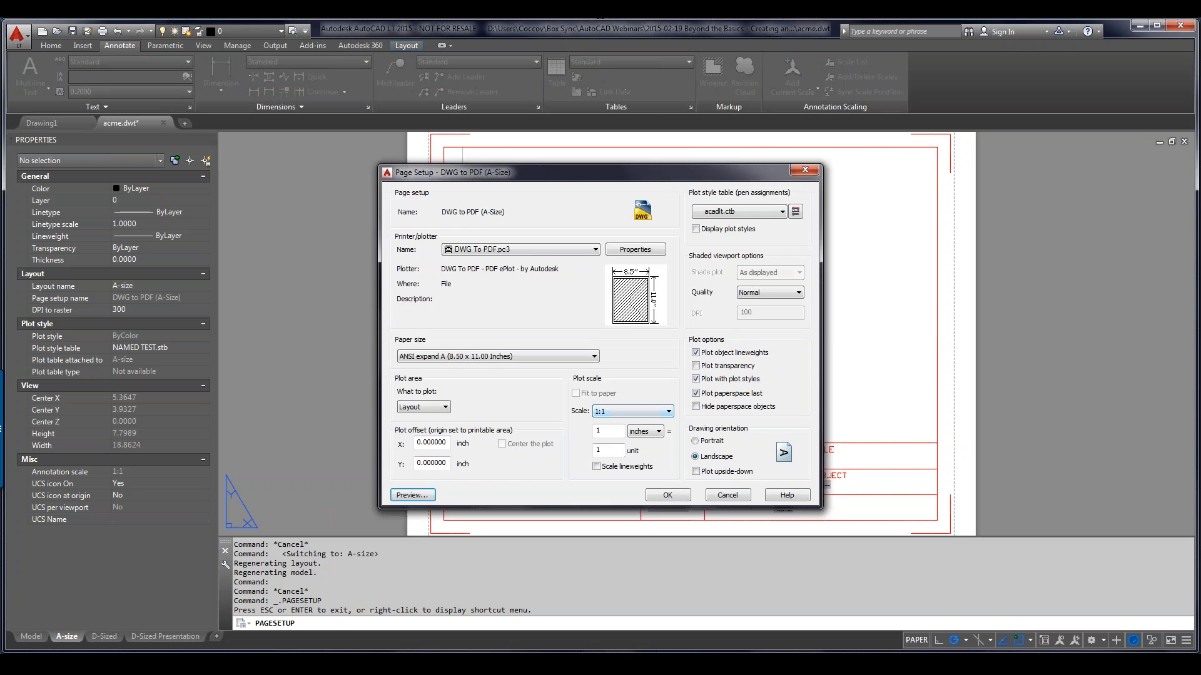
{"action": "left_click", "coordinate": [667, 494]}
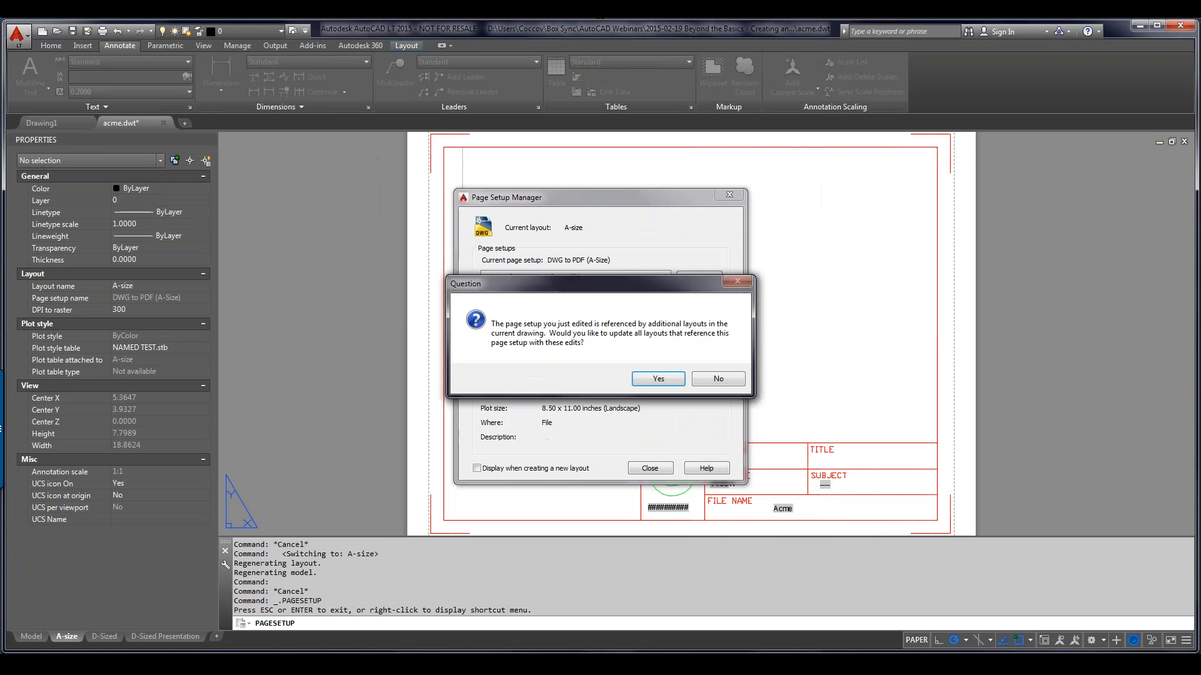
{"action": "key", "text": "Return"}
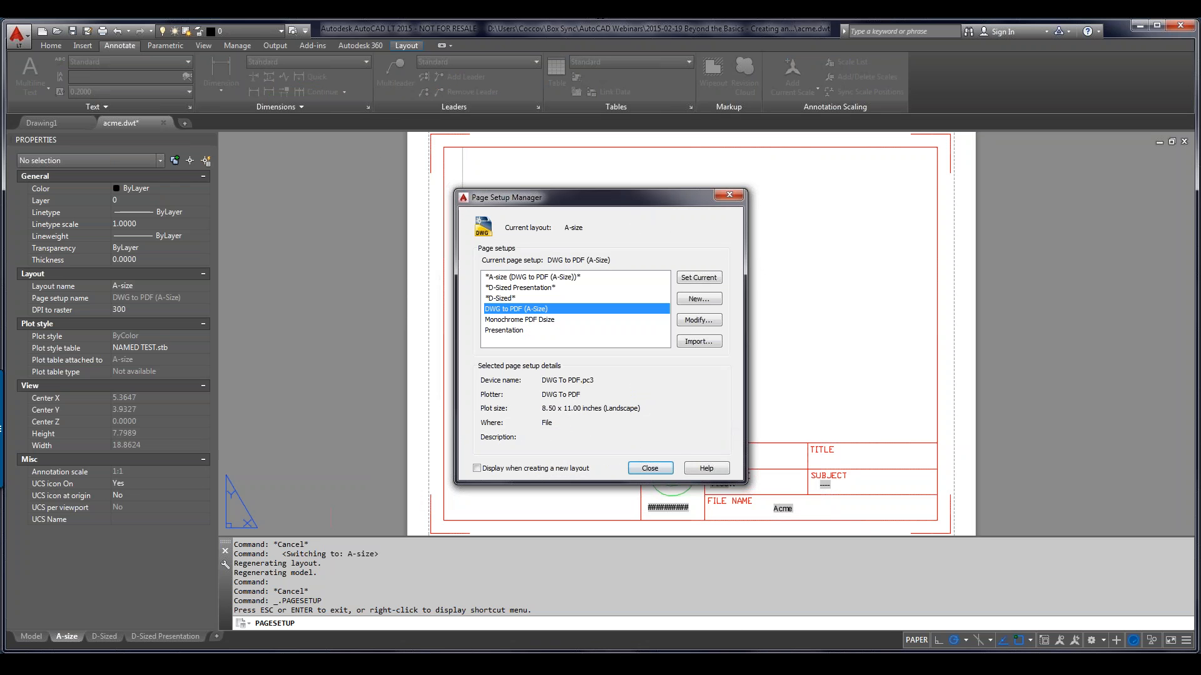
{"action": "key", "text": "Return"}
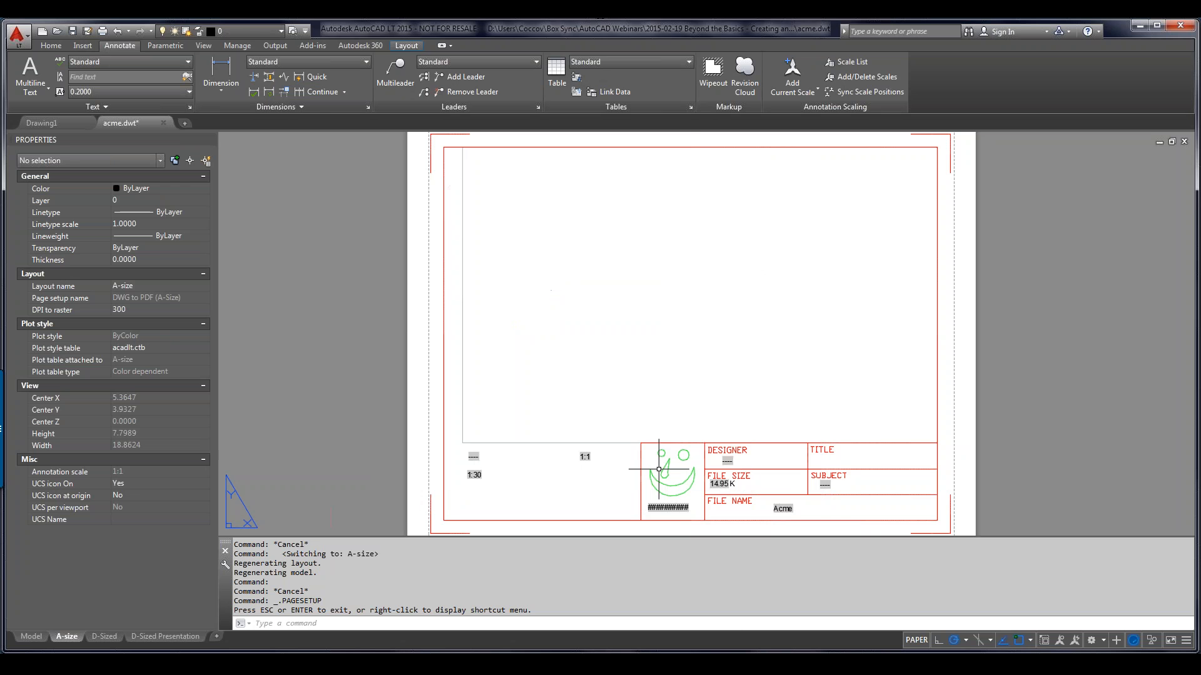
Step: Make the page setup Monochrome PDF Dsize current for the D-Sized layout
{"action": "left_click", "coordinate": [104, 636]}
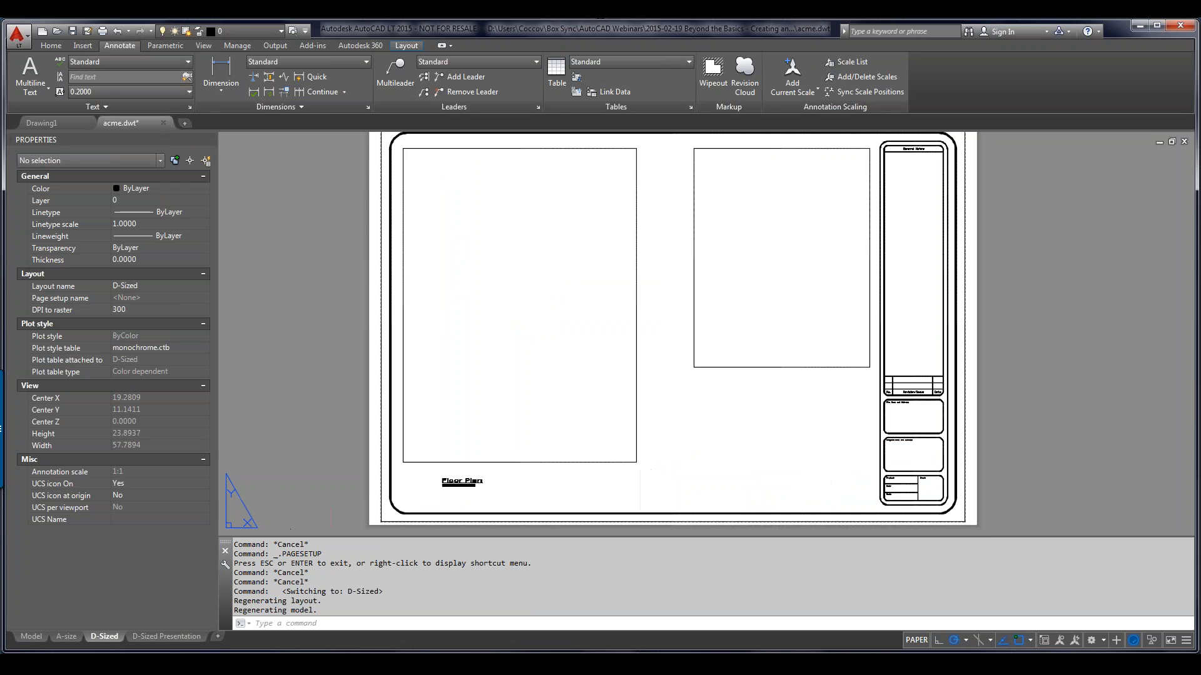
{"action": "right_click", "coordinate": [107, 636]}
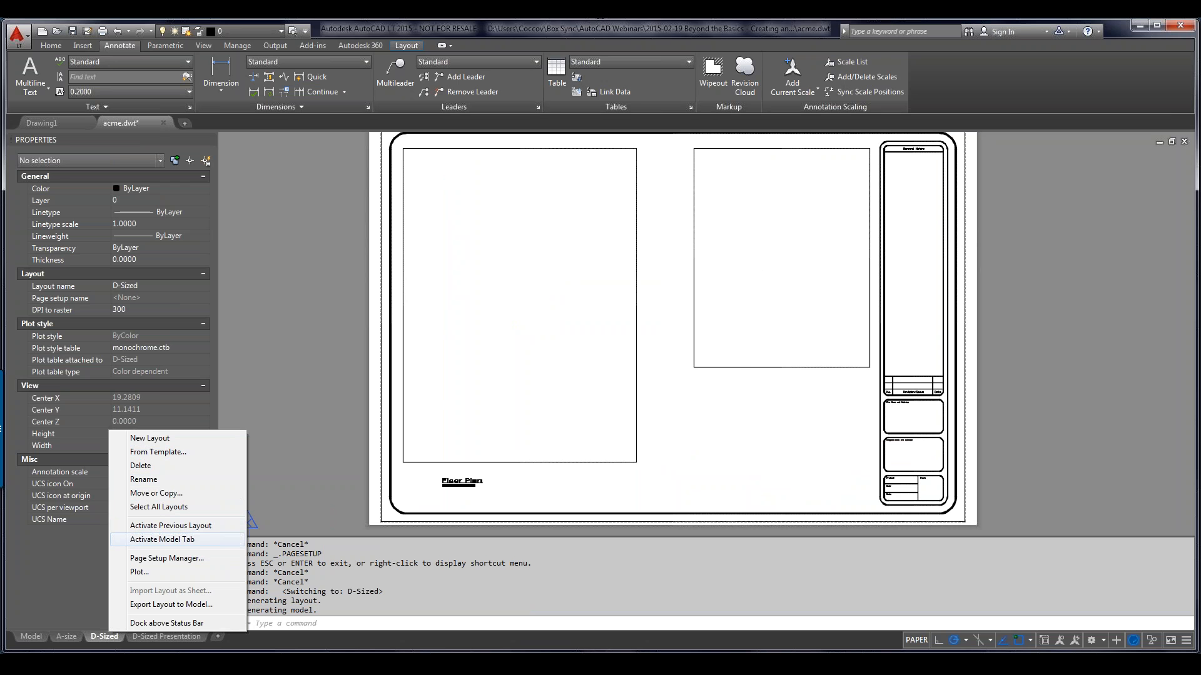
{"action": "left_click", "coordinate": [166, 558]}
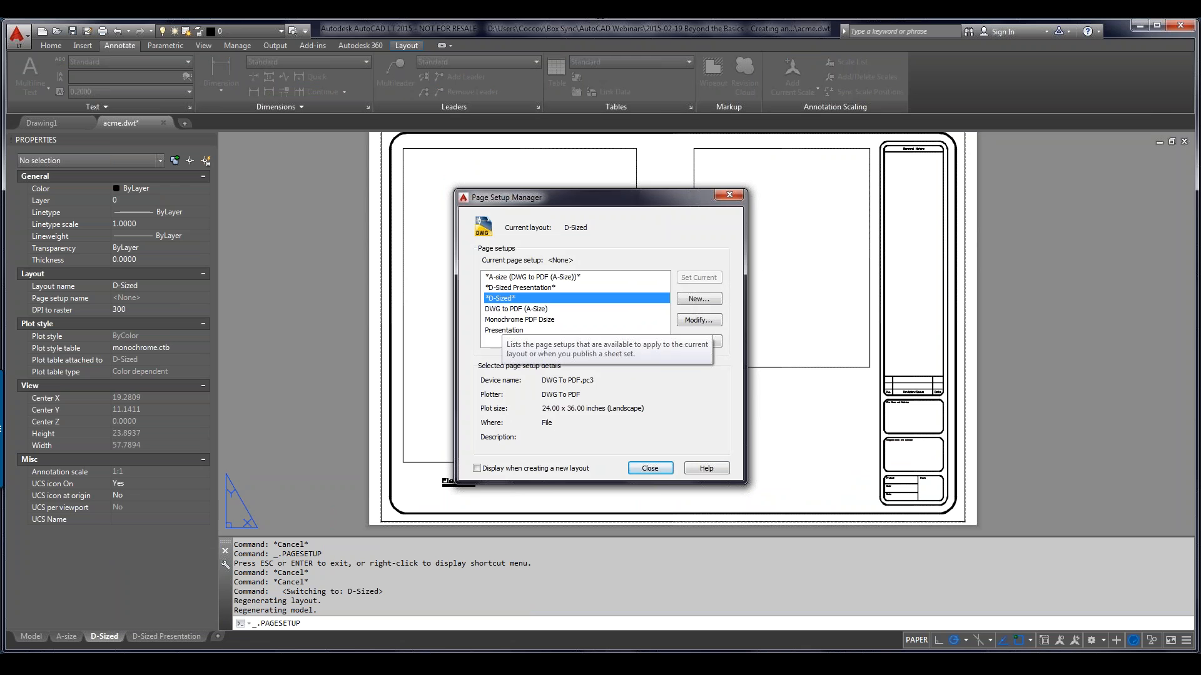
{"action": "left_click", "coordinate": [519, 319]}
{"action": "left_click", "coordinate": [699, 278]}
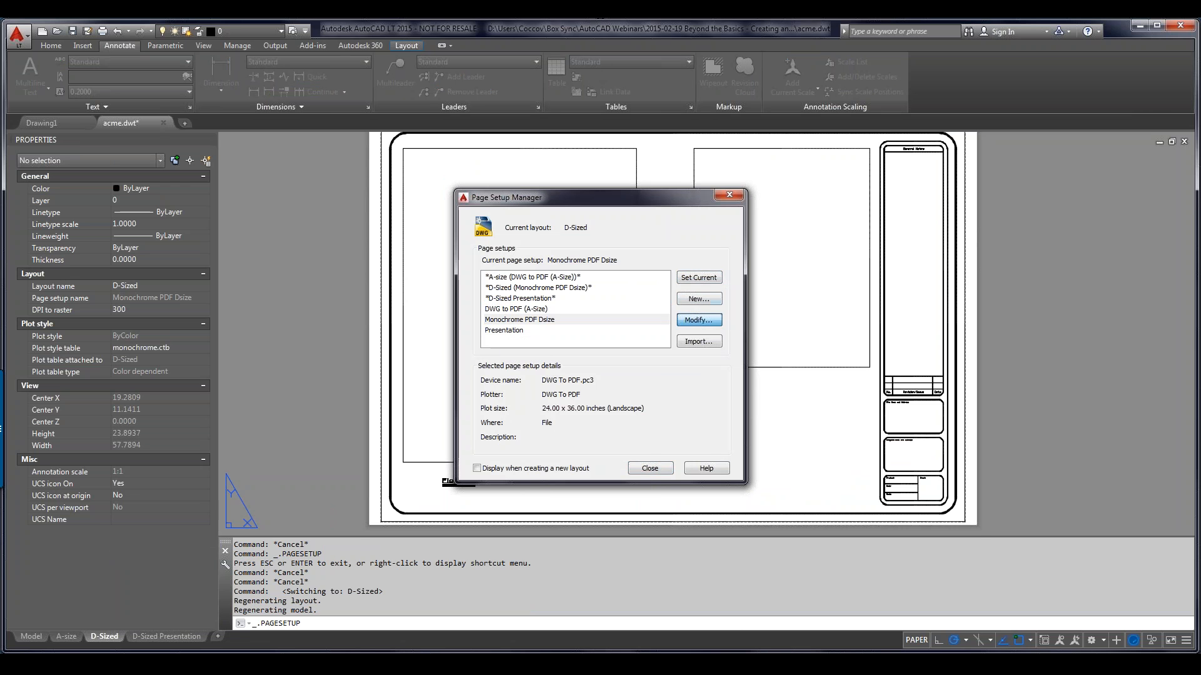
Step: Review the settings of Monochrome PDF Dsize, preview the plot, and update all layouts that reference this page setup
{"action": "left_click", "coordinate": [698, 320]}
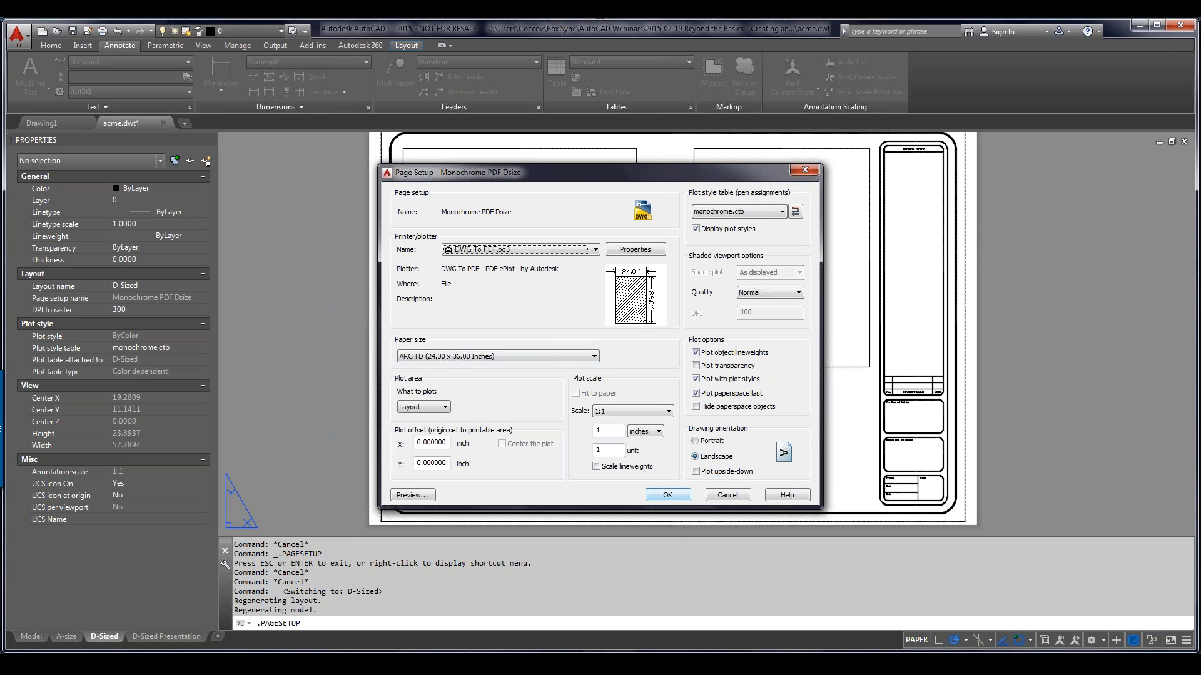
{"action": "left_click", "coordinate": [418, 495]}
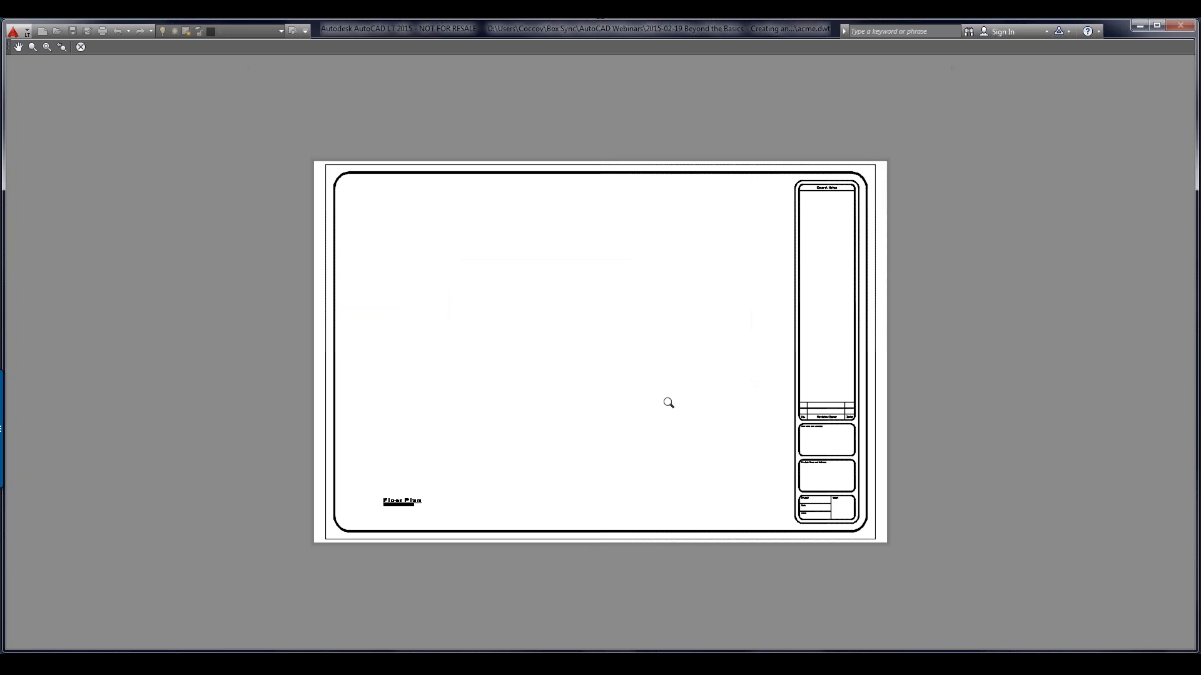
{"action": "right_click", "coordinate": [682, 398]}
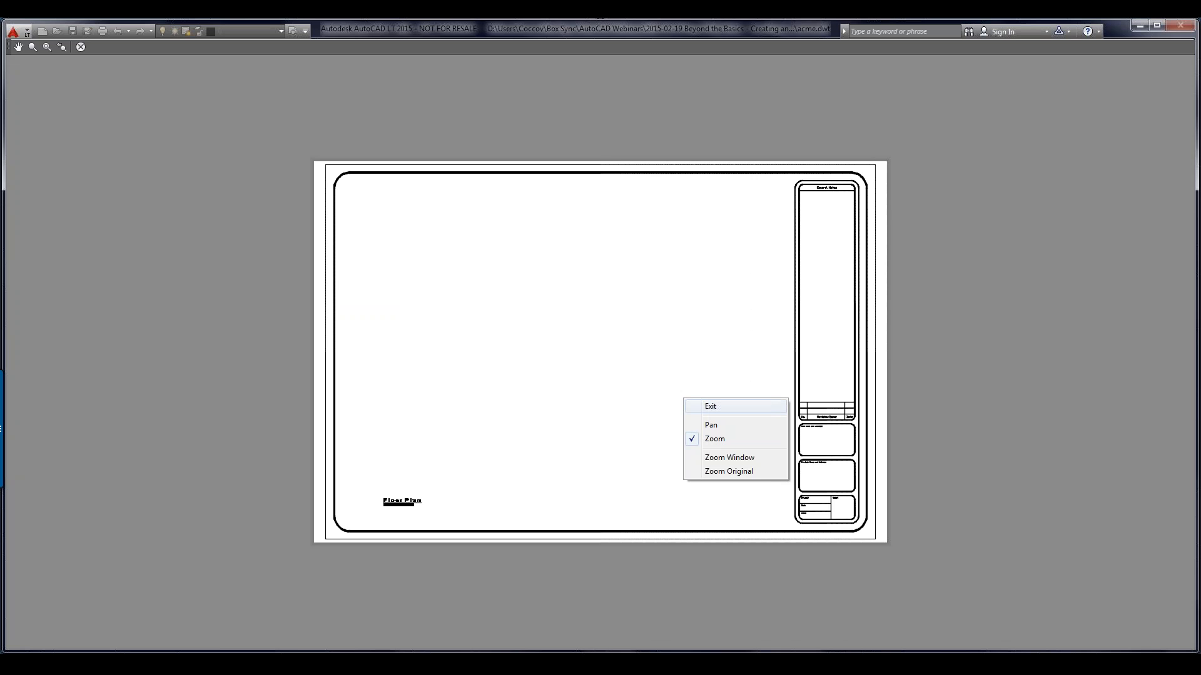
{"action": "left_click", "coordinate": [710, 406]}
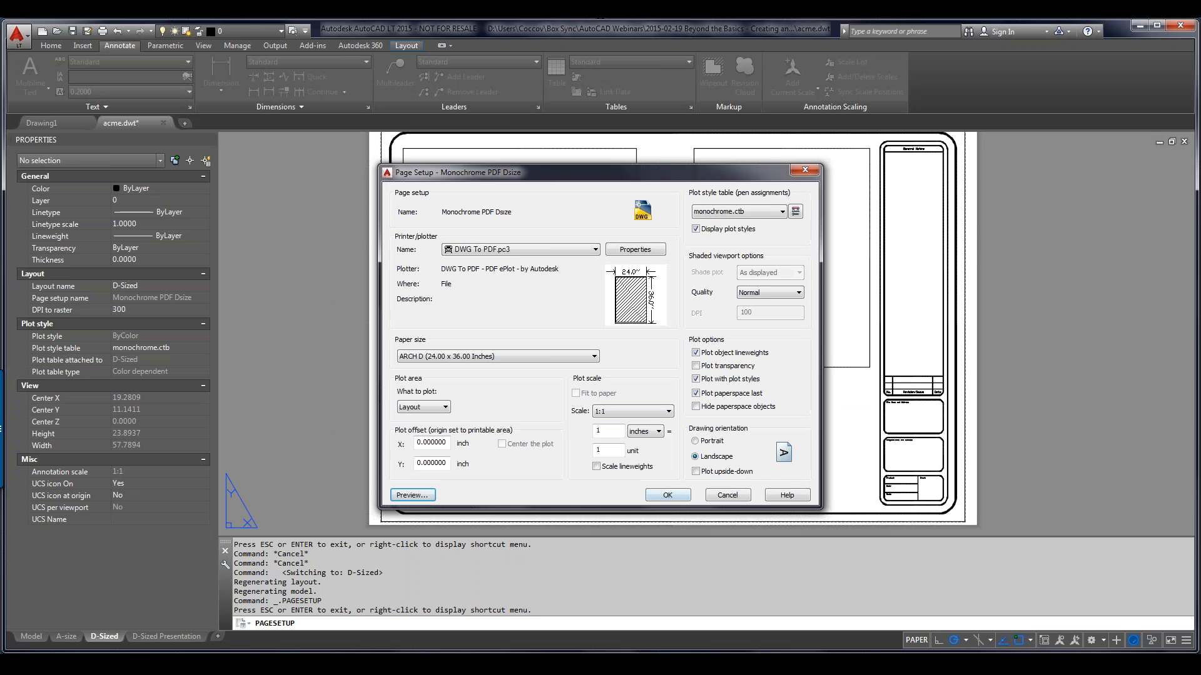
{"action": "left_click", "coordinate": [667, 495]}
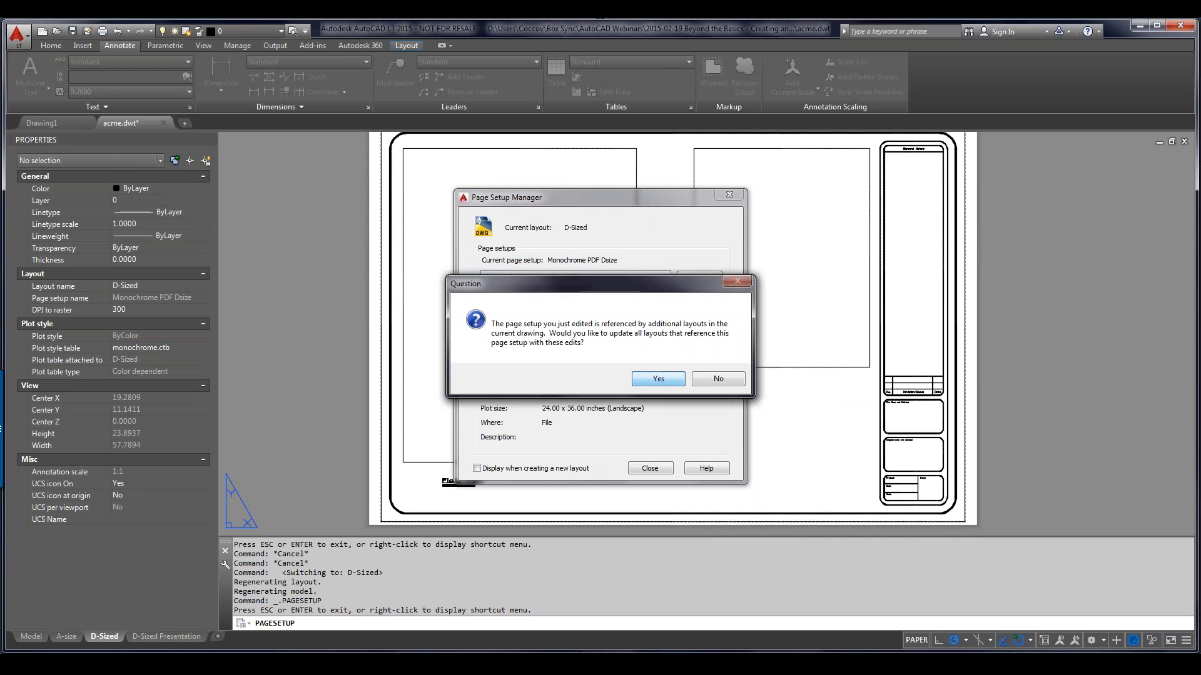
{"action": "key", "text": "Return"}
{"action": "left_click", "coordinate": [649, 468]}
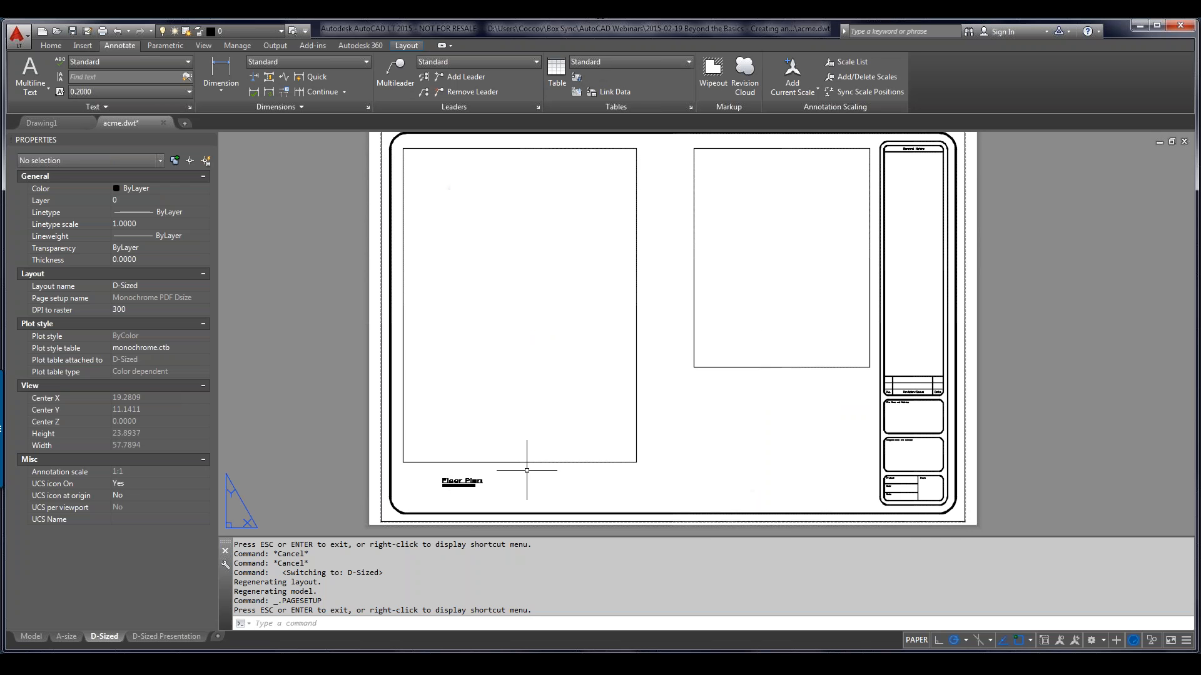
Step: Make the page setup Presentation current for the D-Sized Presentation layout
{"action": "left_click", "coordinate": [166, 637]}
{"action": "right_click", "coordinate": [181, 637]}
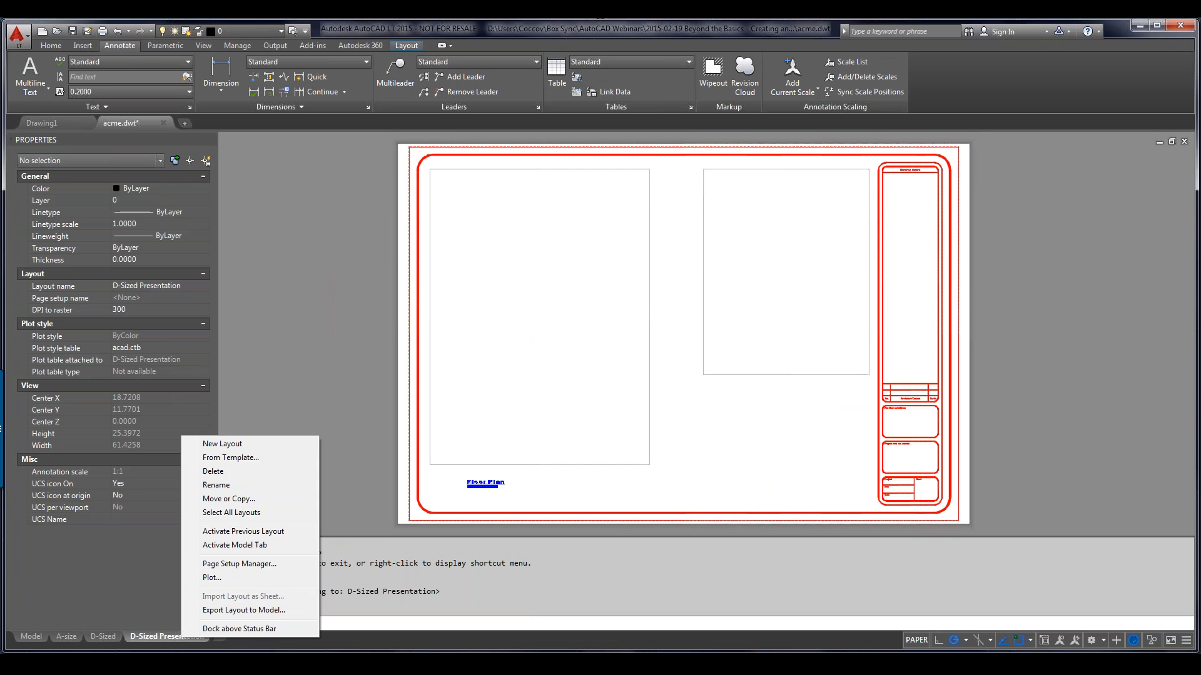
{"action": "left_click", "coordinate": [240, 564]}
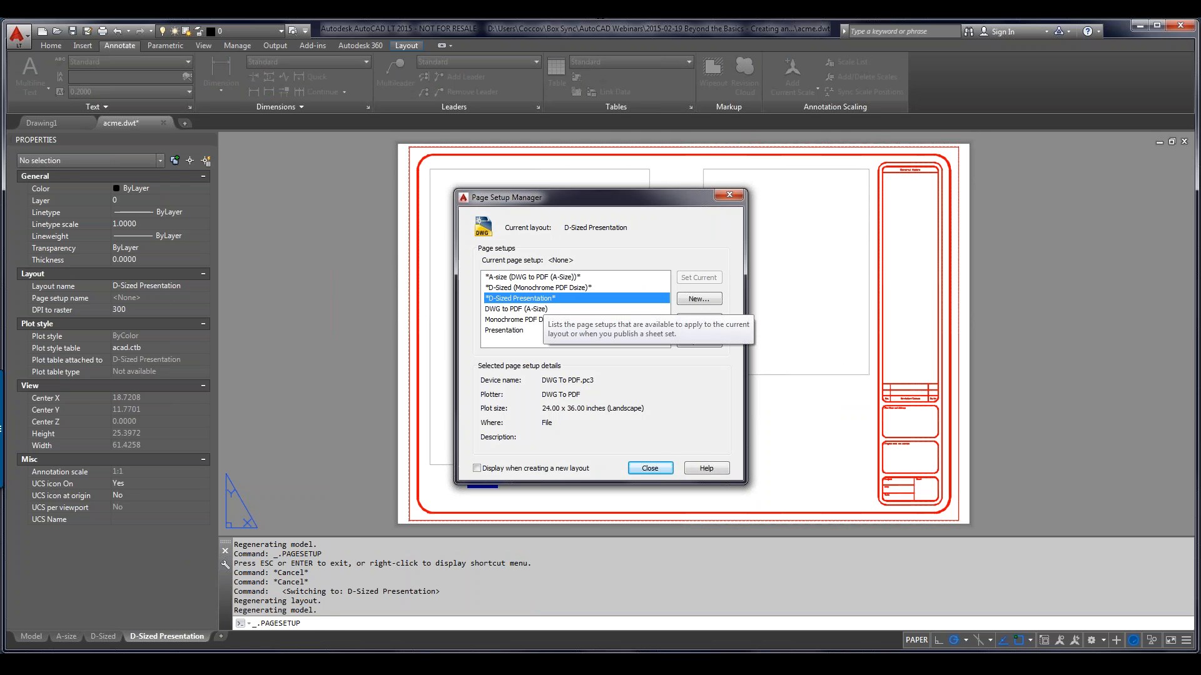
{"action": "double_click", "coordinate": [521, 330]}
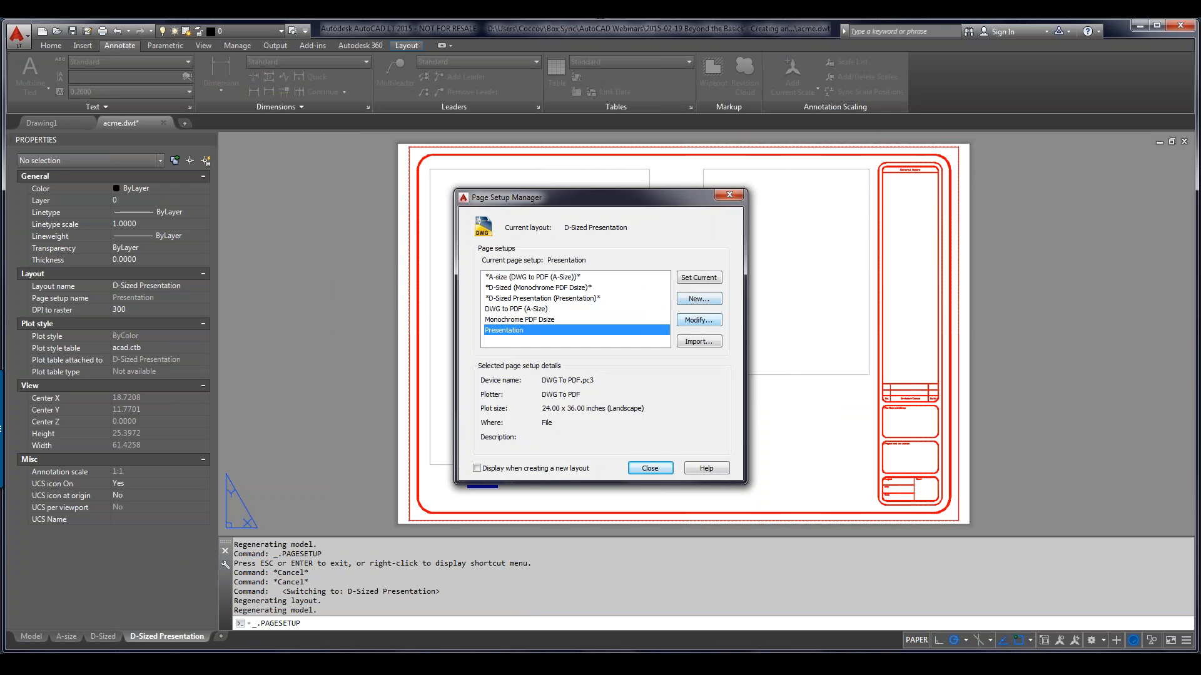
Step: Assign the acadlt.ctb plot style table to the Presentation page setup, preview it, and update all layouts that reference it
{"action": "left_click", "coordinate": [698, 319]}
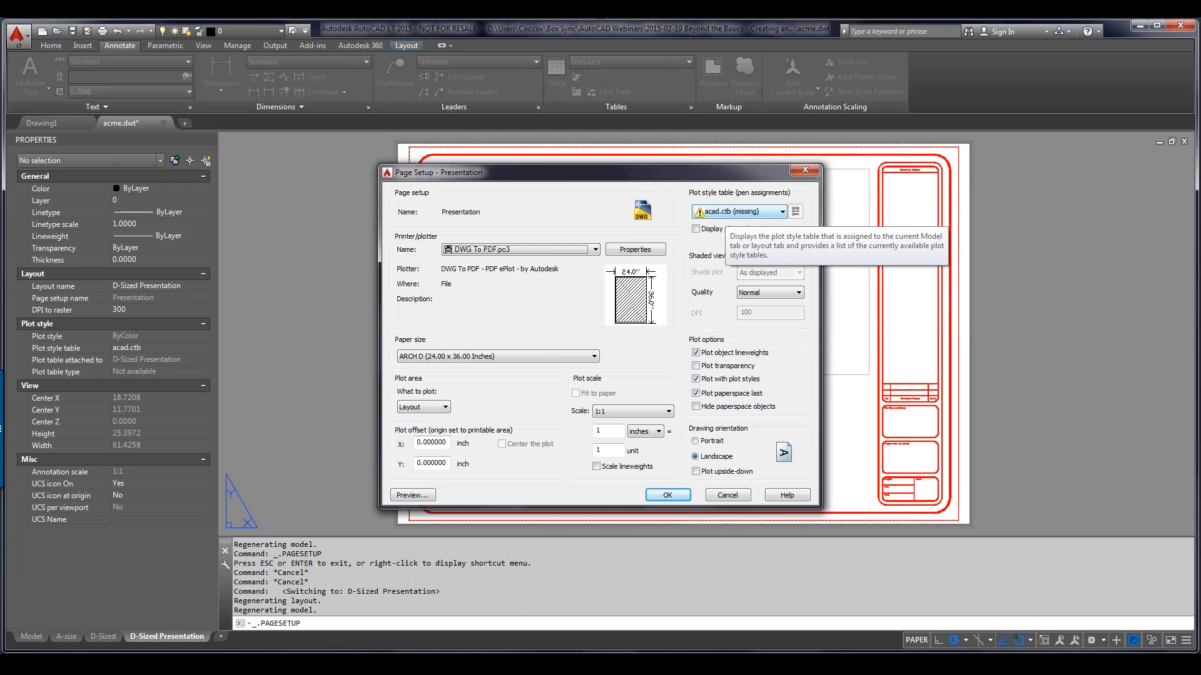
{"action": "left_click", "coordinate": [719, 213]}
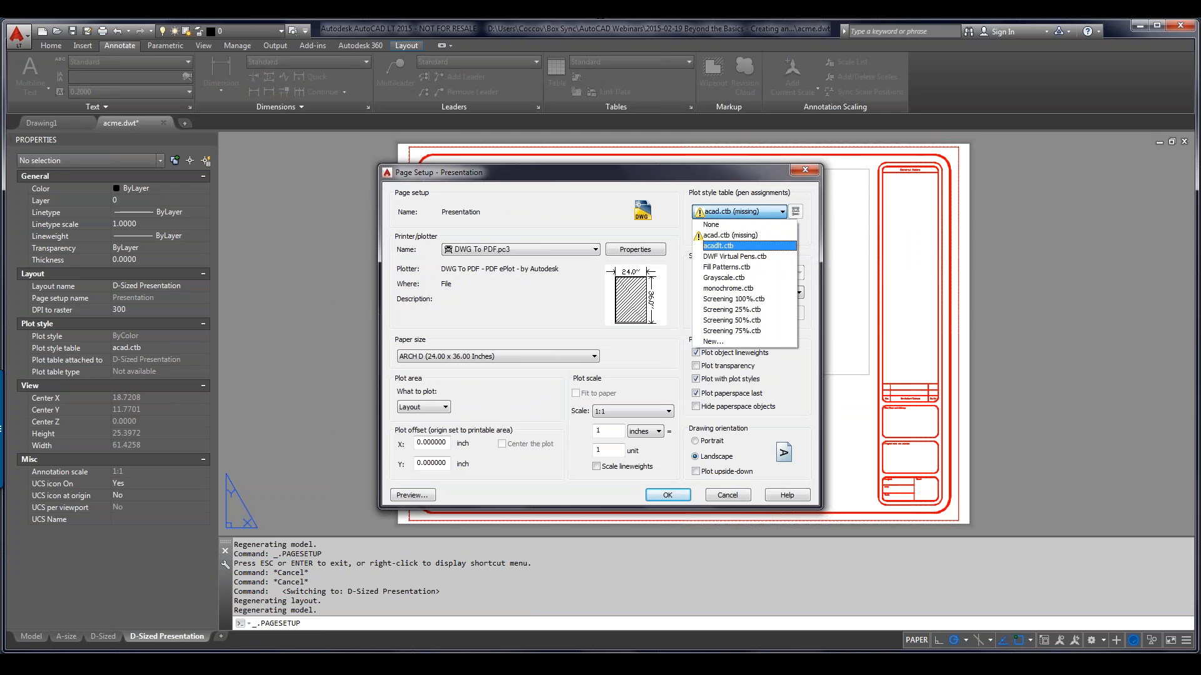
{"action": "left_click", "coordinate": [726, 245]}
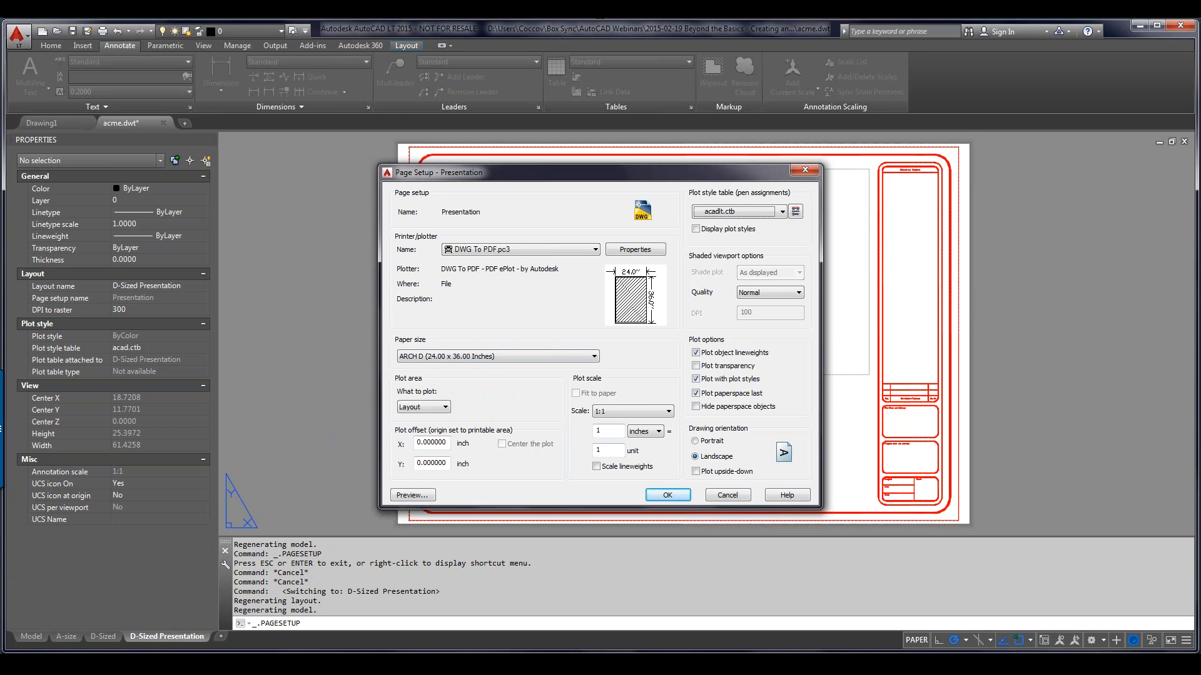
{"action": "left_click", "coordinate": [412, 495]}
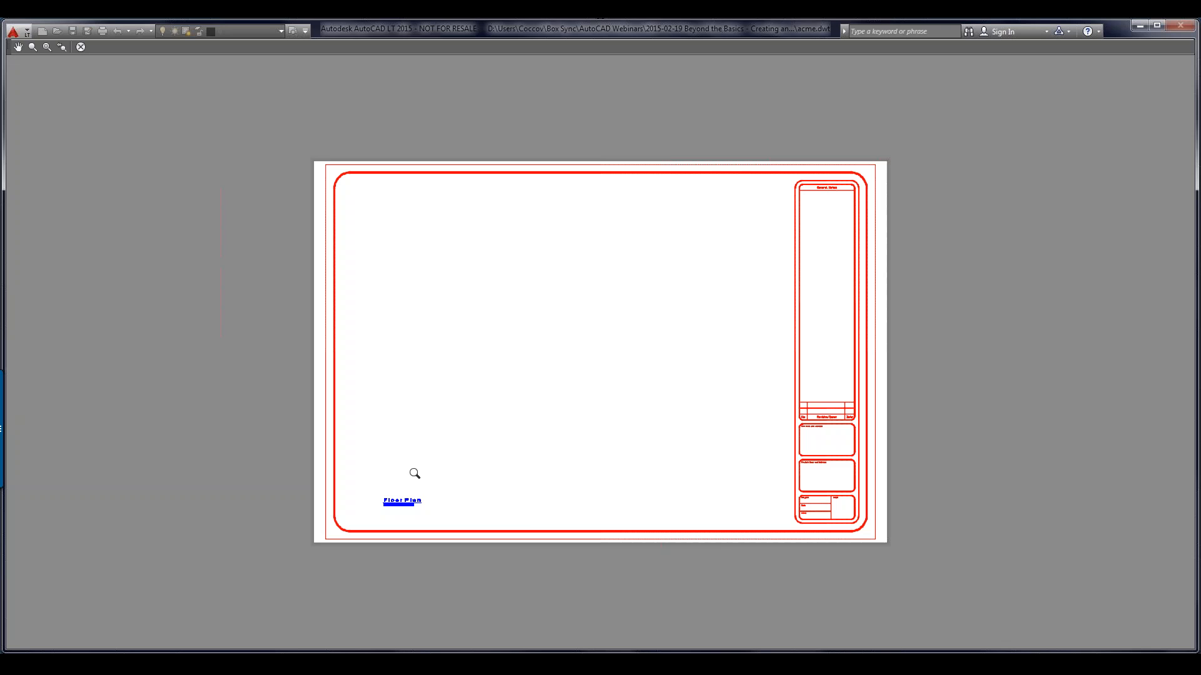
{"action": "right_click", "coordinate": [417, 474]}
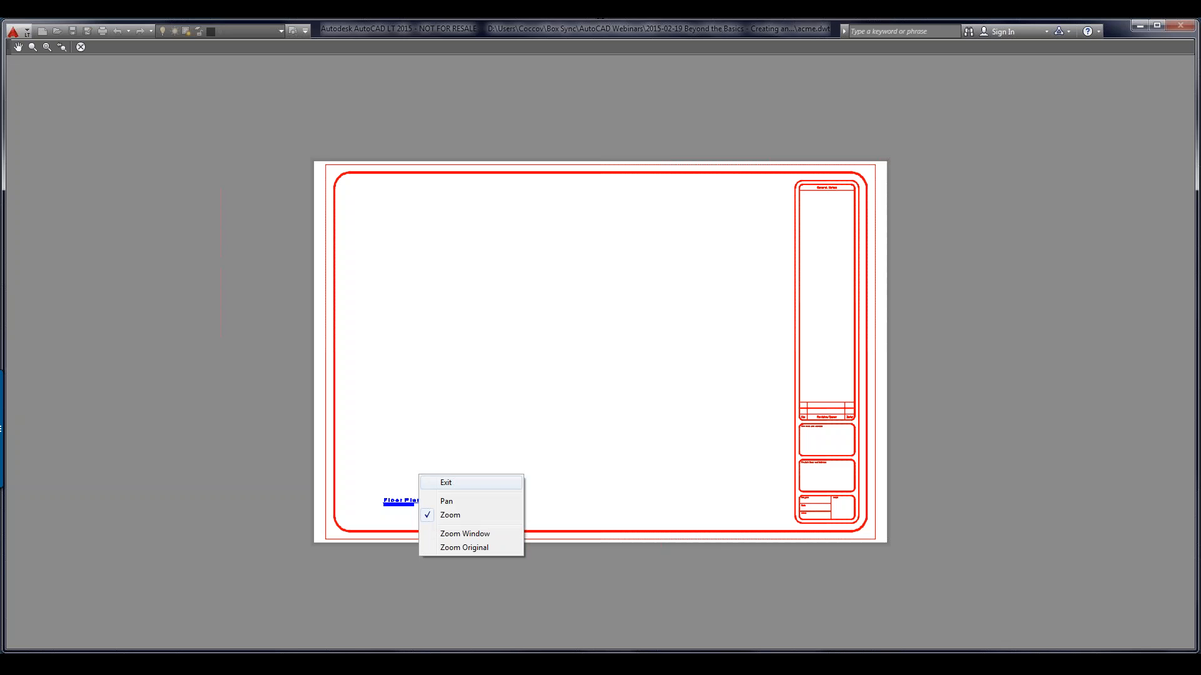
{"action": "left_click", "coordinate": [445, 482]}
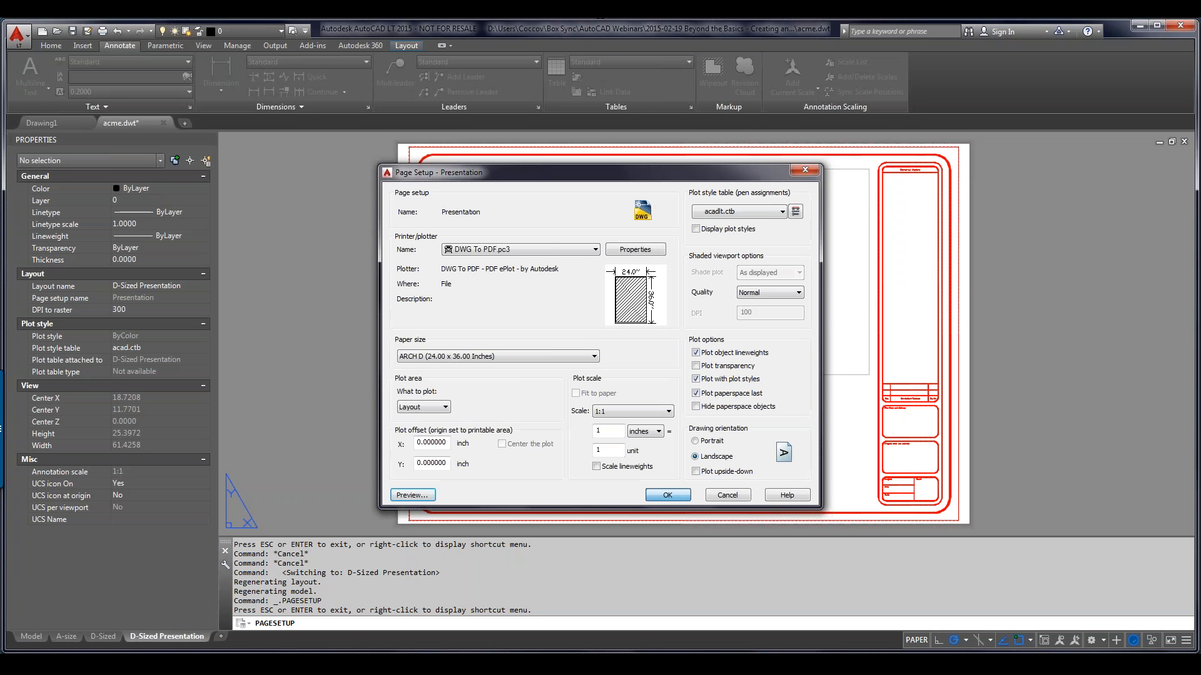
{"action": "left_click", "coordinate": [667, 495]}
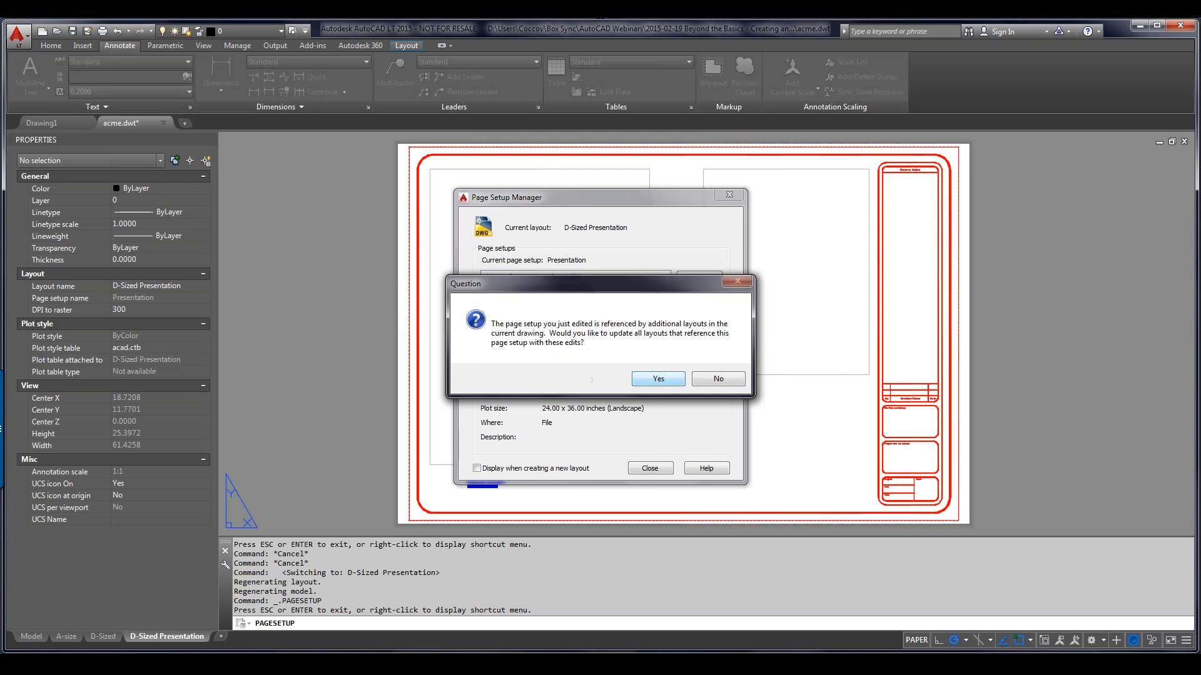
{"action": "left_click", "coordinate": [658, 378]}
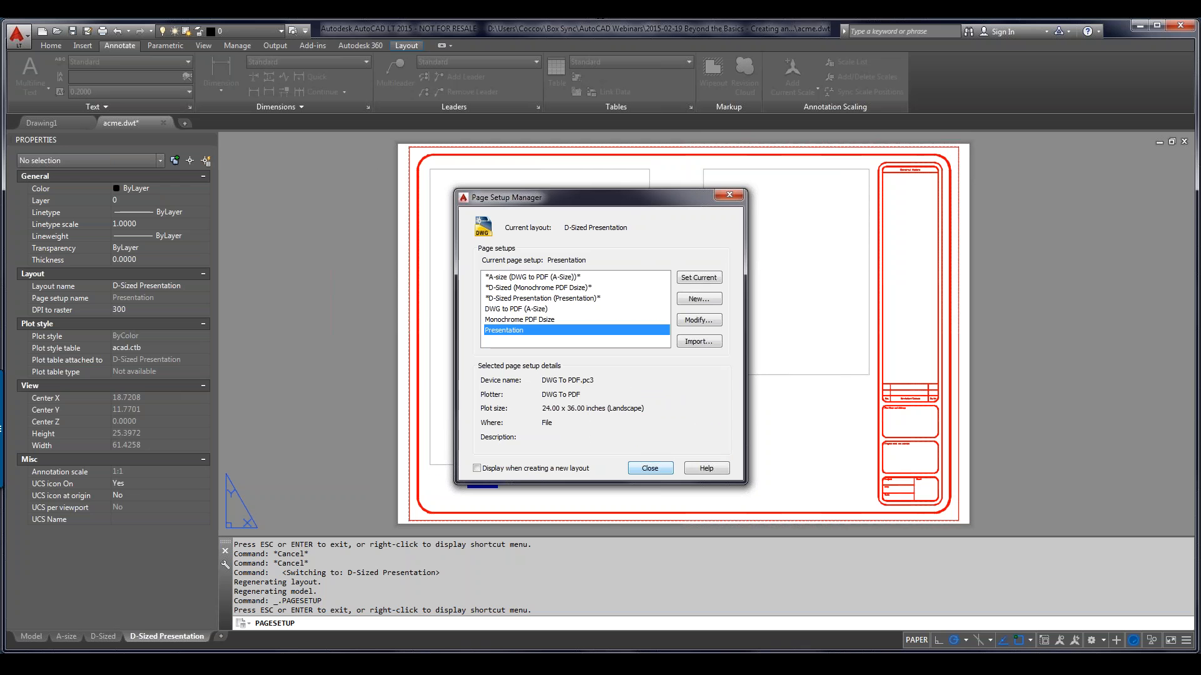
{"action": "left_click", "coordinate": [650, 468]}
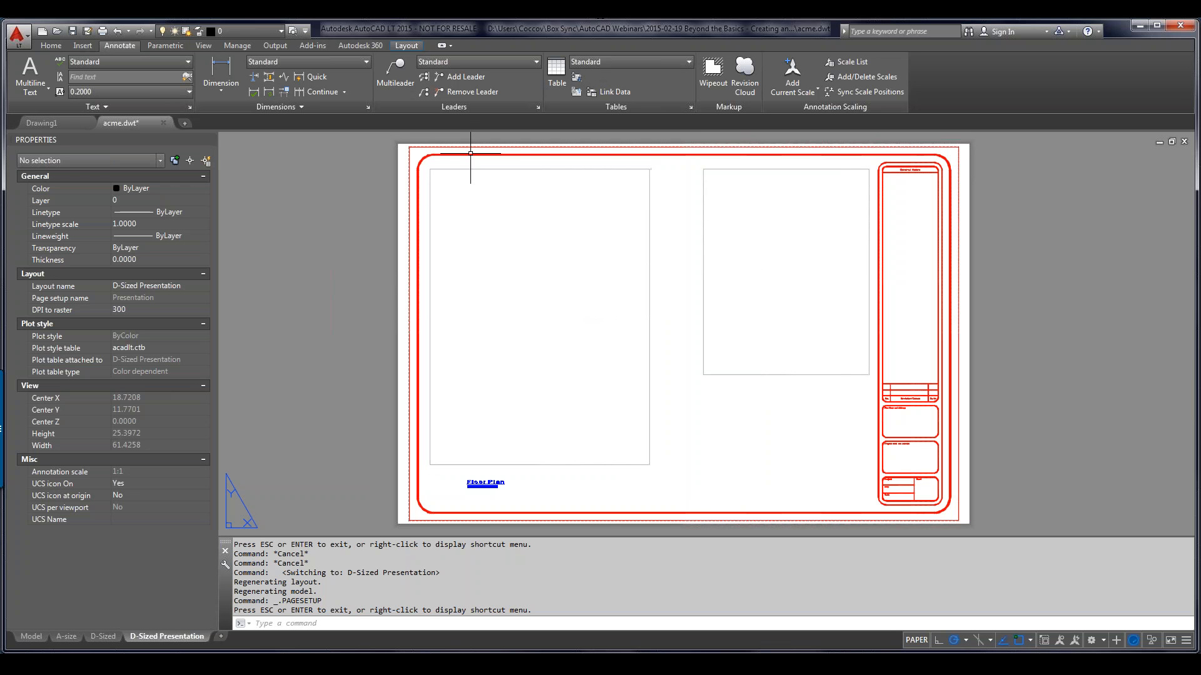
Step: Save the acme.dwt template and close it
{"action": "key", "text": "ctrl+s"}
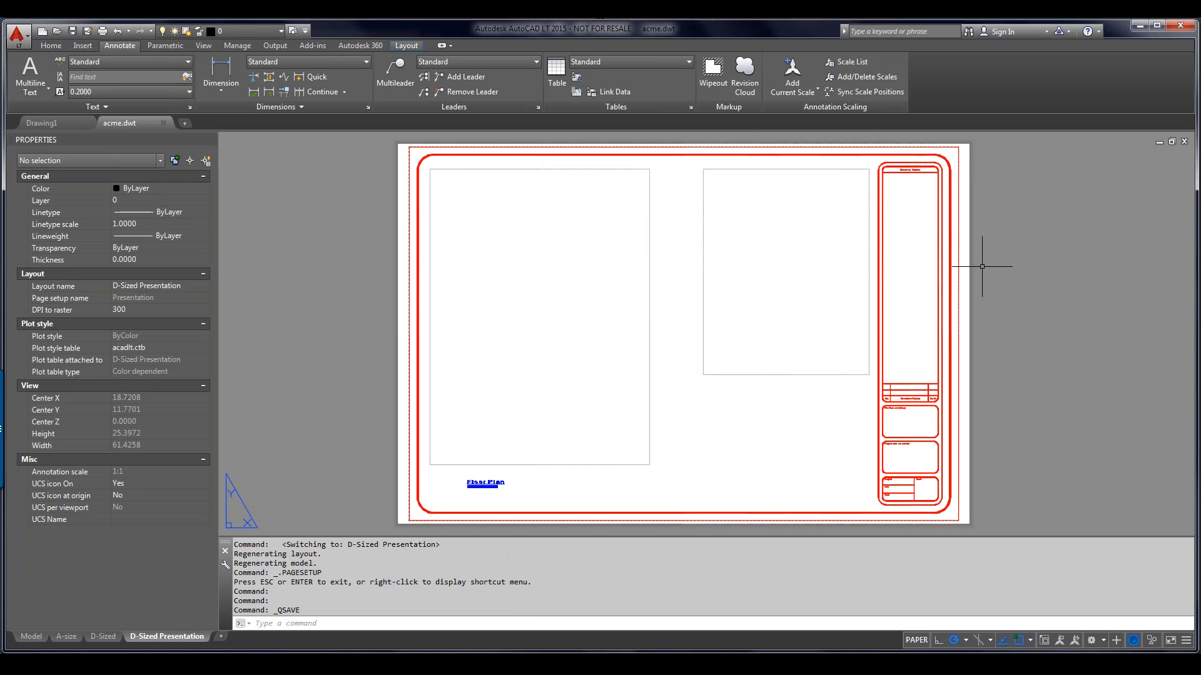
{"action": "right_click", "coordinate": [130, 123]}
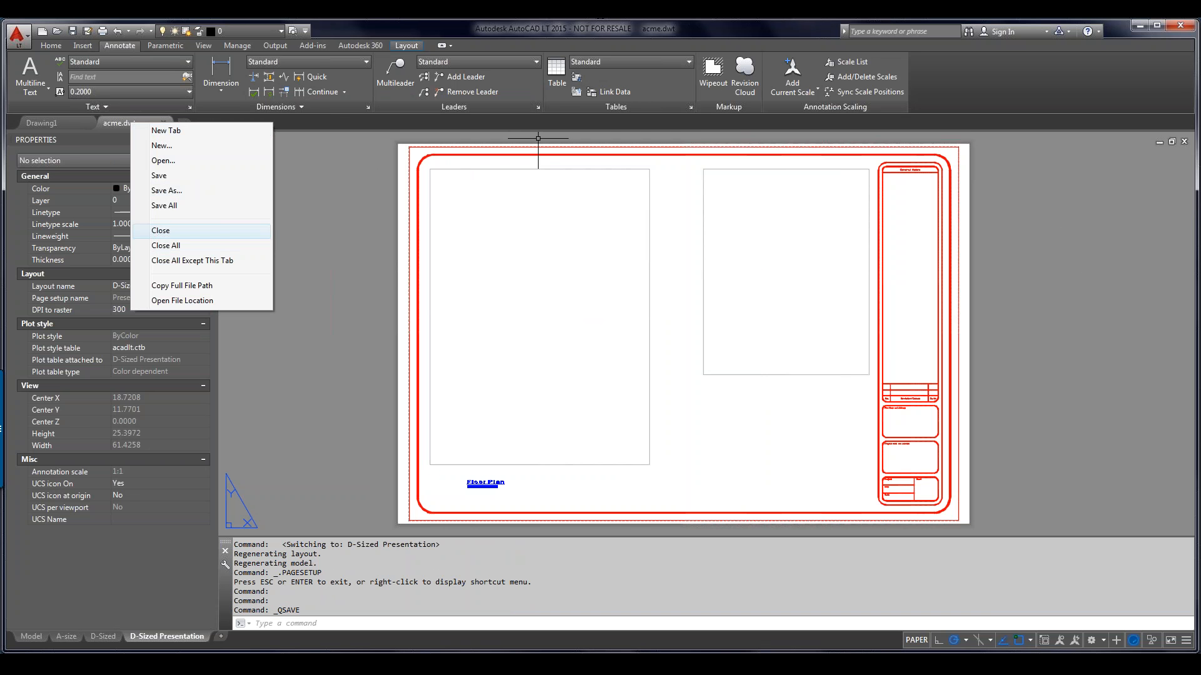
{"action": "left_click", "coordinate": [161, 231]}
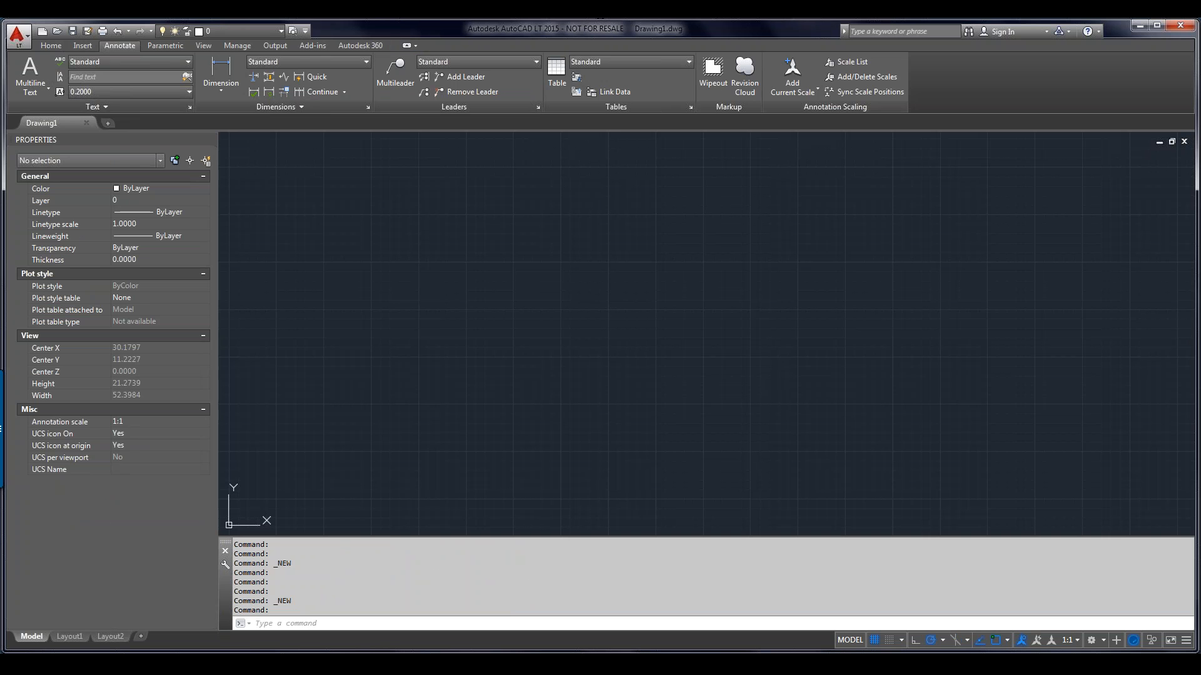
Step: Start a new drawing from the acme.dwt drawing template
{"action": "left_click", "coordinate": [18, 33]}
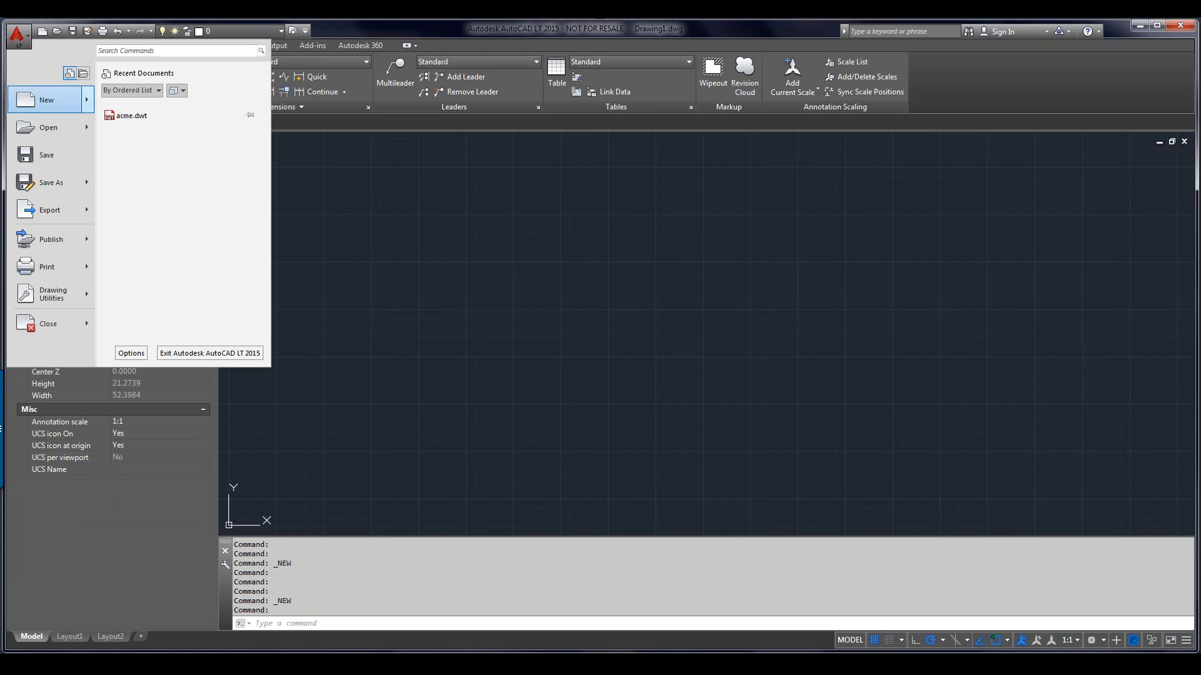
{"action": "left_click", "coordinate": [47, 100]}
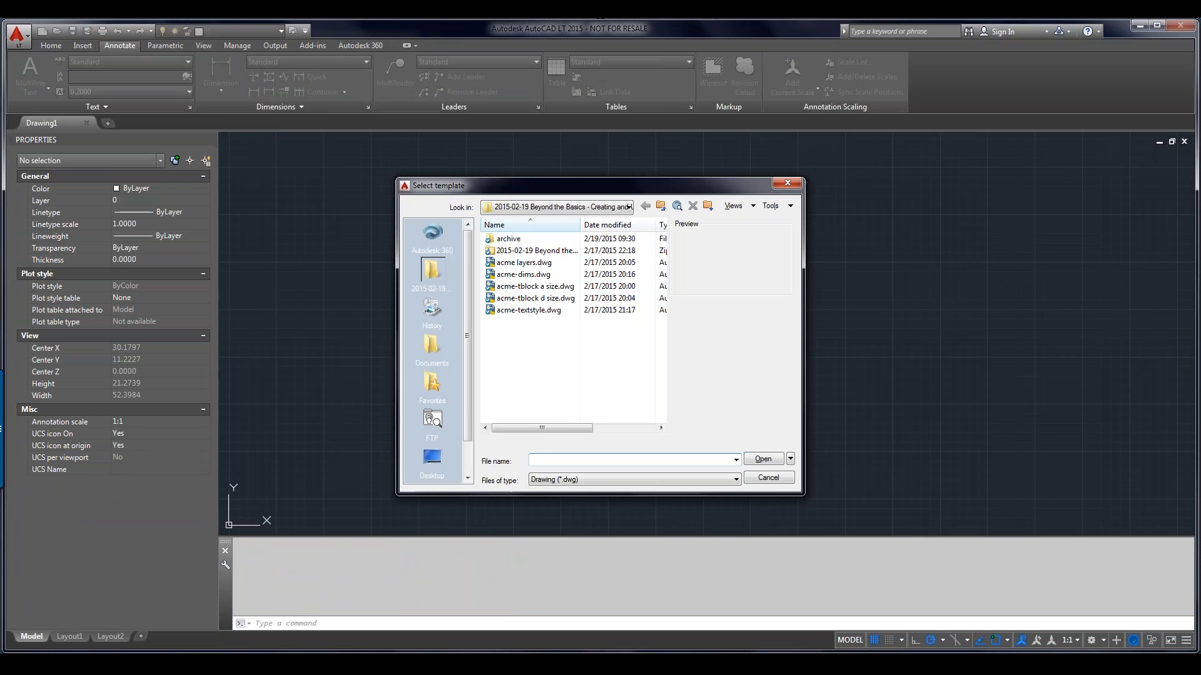
{"action": "left_click", "coordinate": [735, 479]}
{"action": "left_click", "coordinate": [588, 491]}
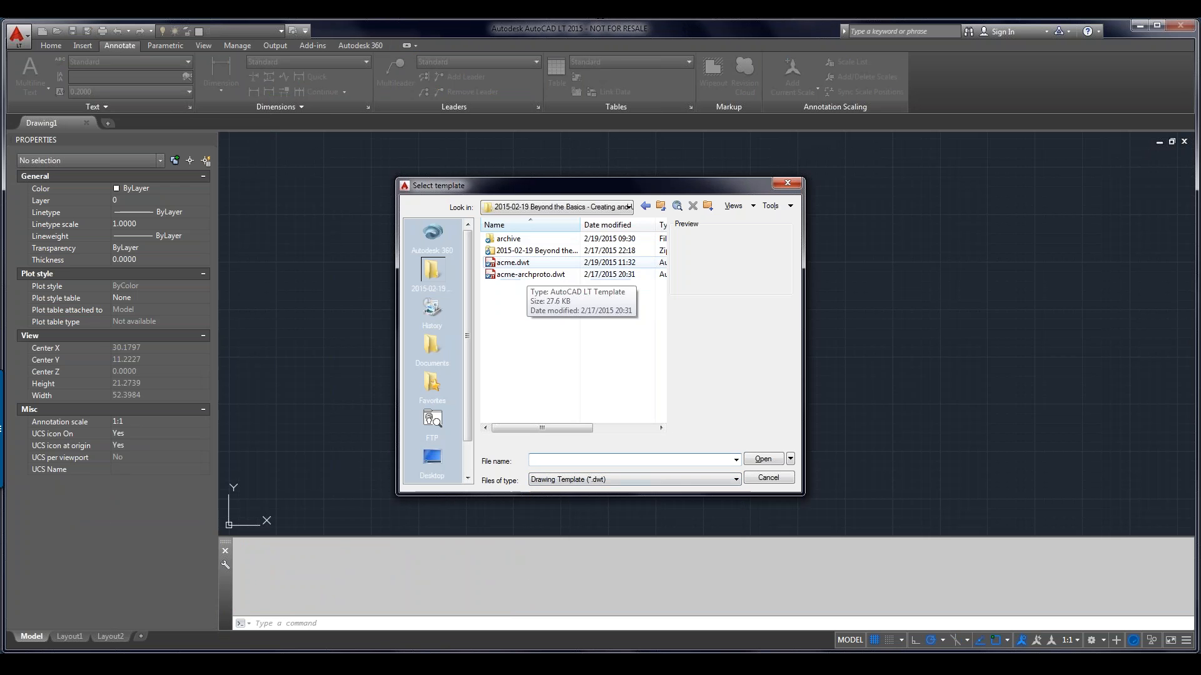
{"action": "double_click", "coordinate": [531, 275]}
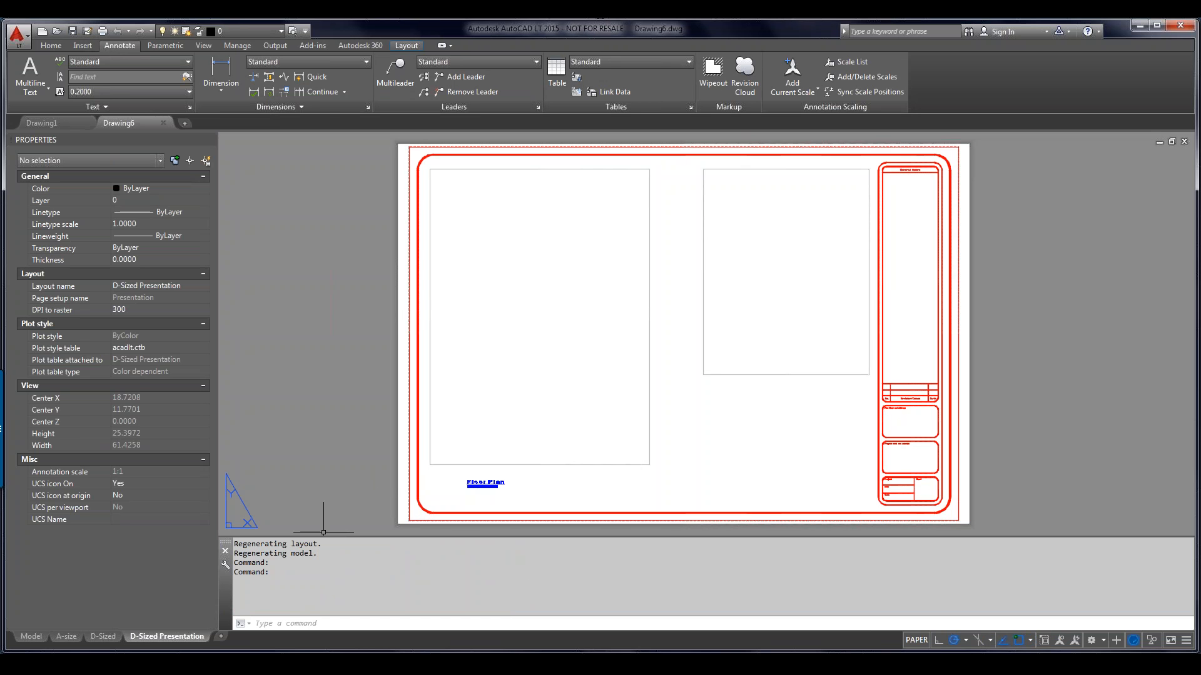
{"action": "mouse_move", "coordinate": [66, 636]}
{"action": "right_click", "coordinate": [391, 589]}
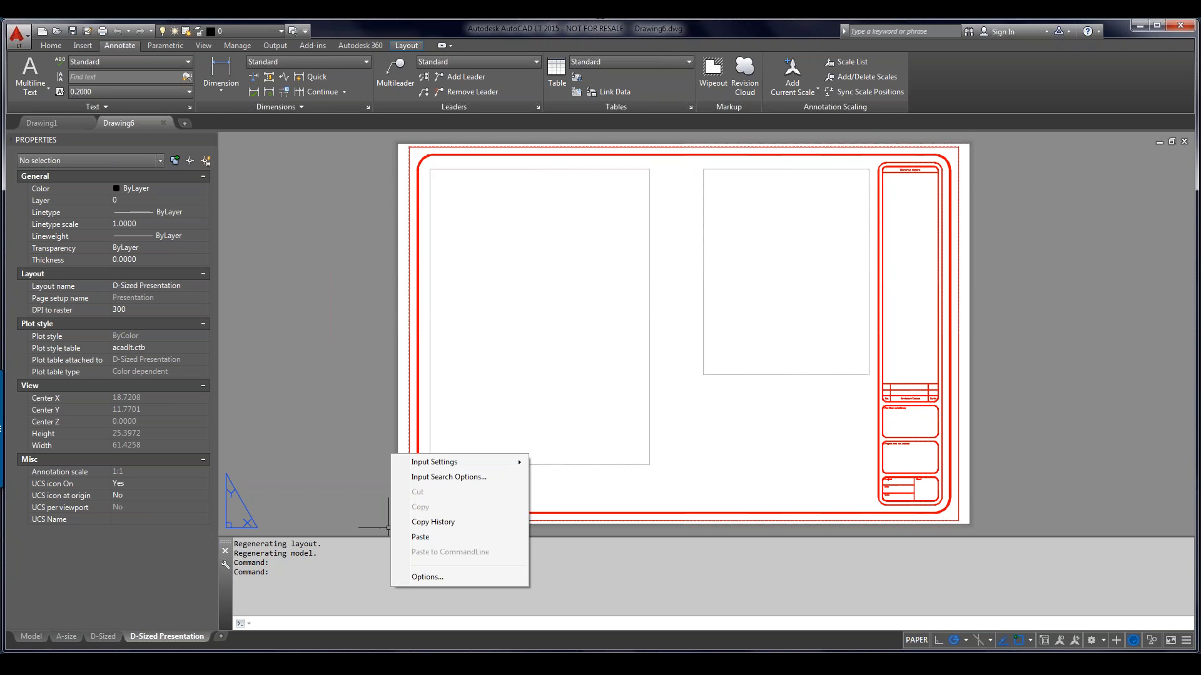
{"action": "left_click", "coordinate": [427, 577]}
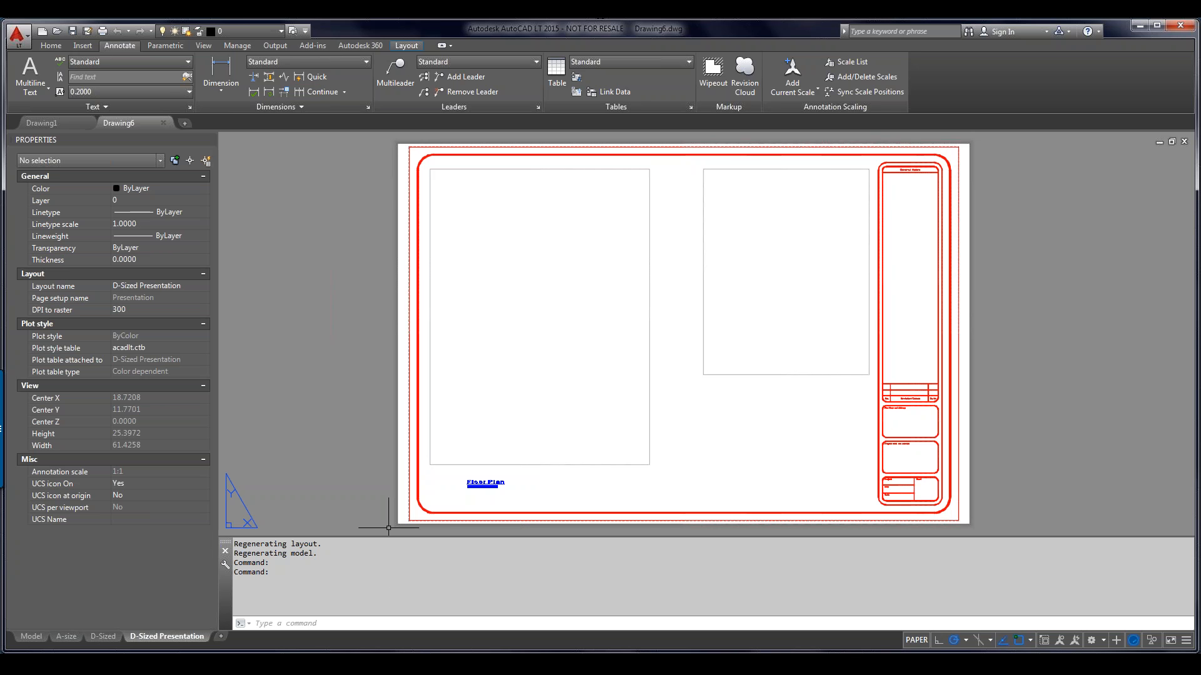
Step: Try a 0.00 length precision in the Drawing Units settings, review the length types, and discard the changes
{"action": "type", "text": "units"}
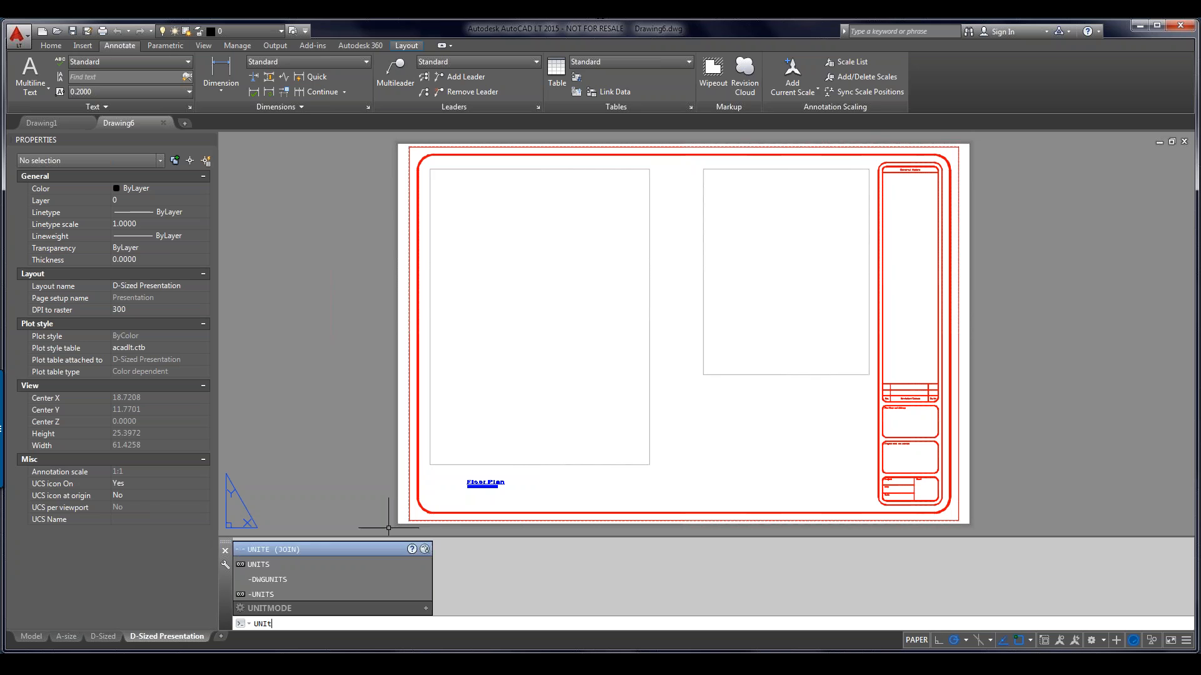
{"action": "key", "text": "Return"}
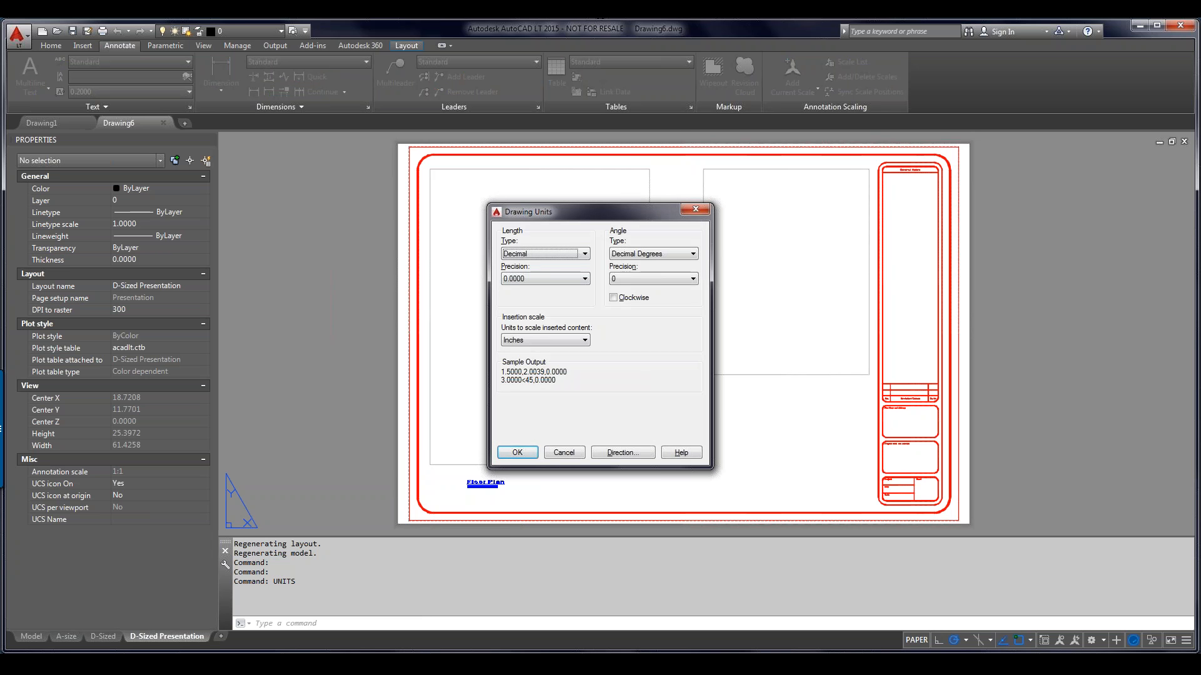
{"action": "left_click", "coordinate": [575, 279]}
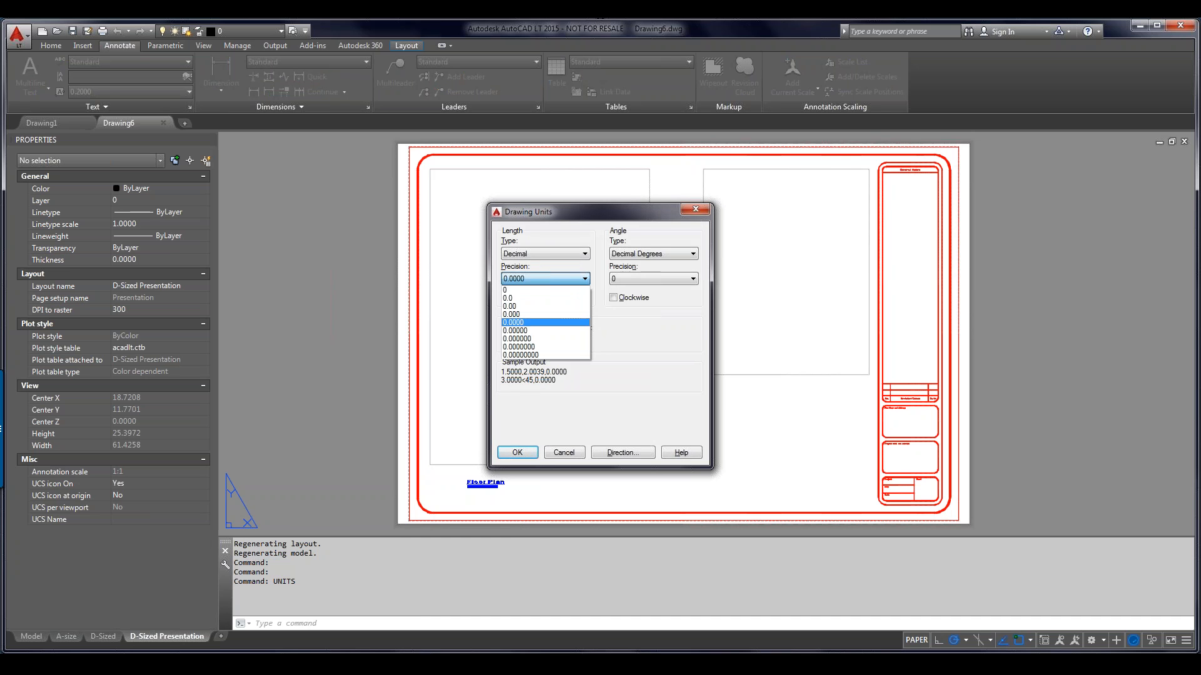
{"action": "left_click", "coordinate": [545, 306]}
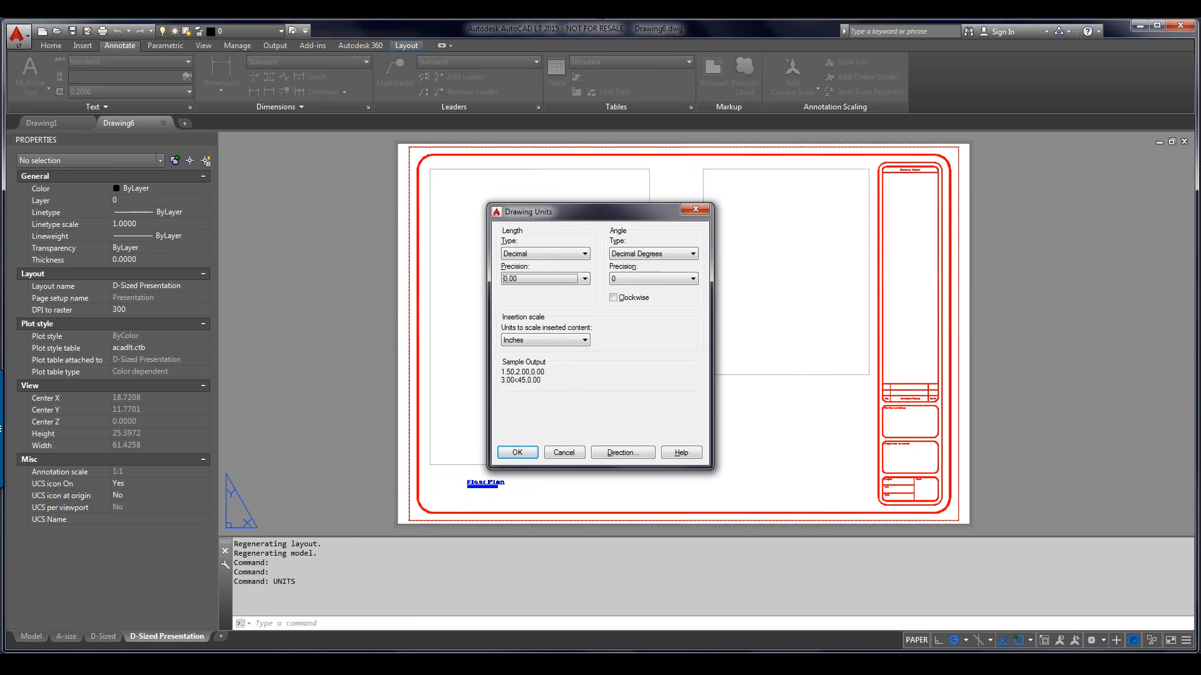
{"action": "left_click", "coordinate": [544, 253]}
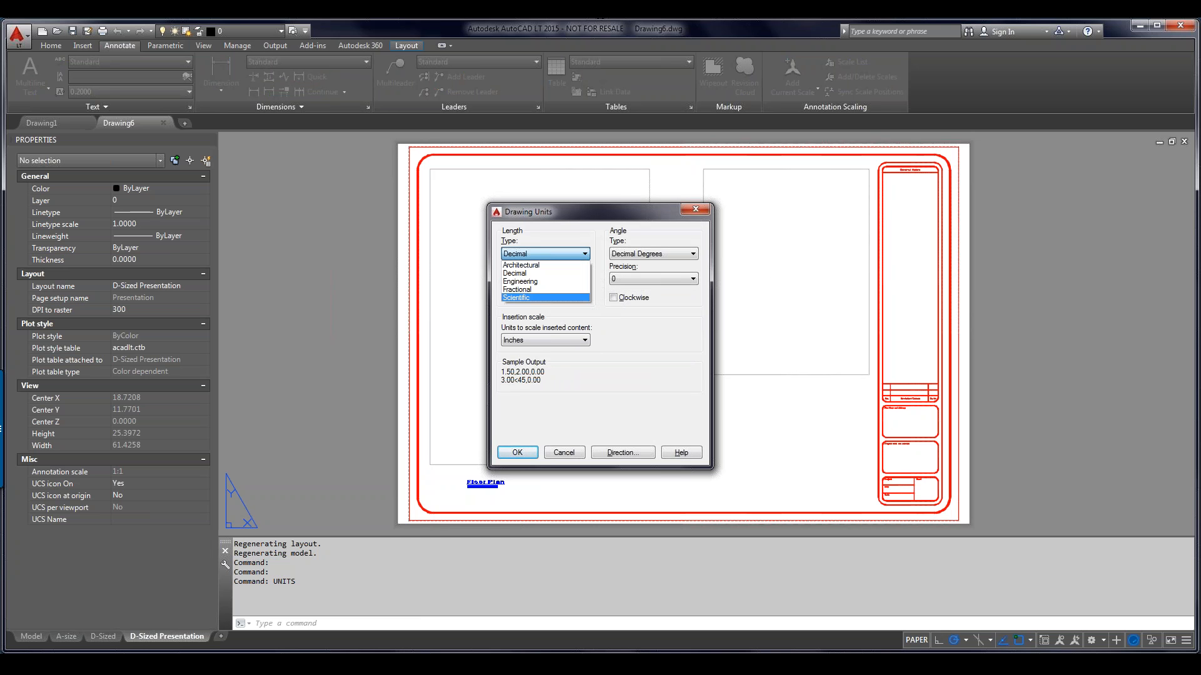
{"action": "key", "text": "Escape"}
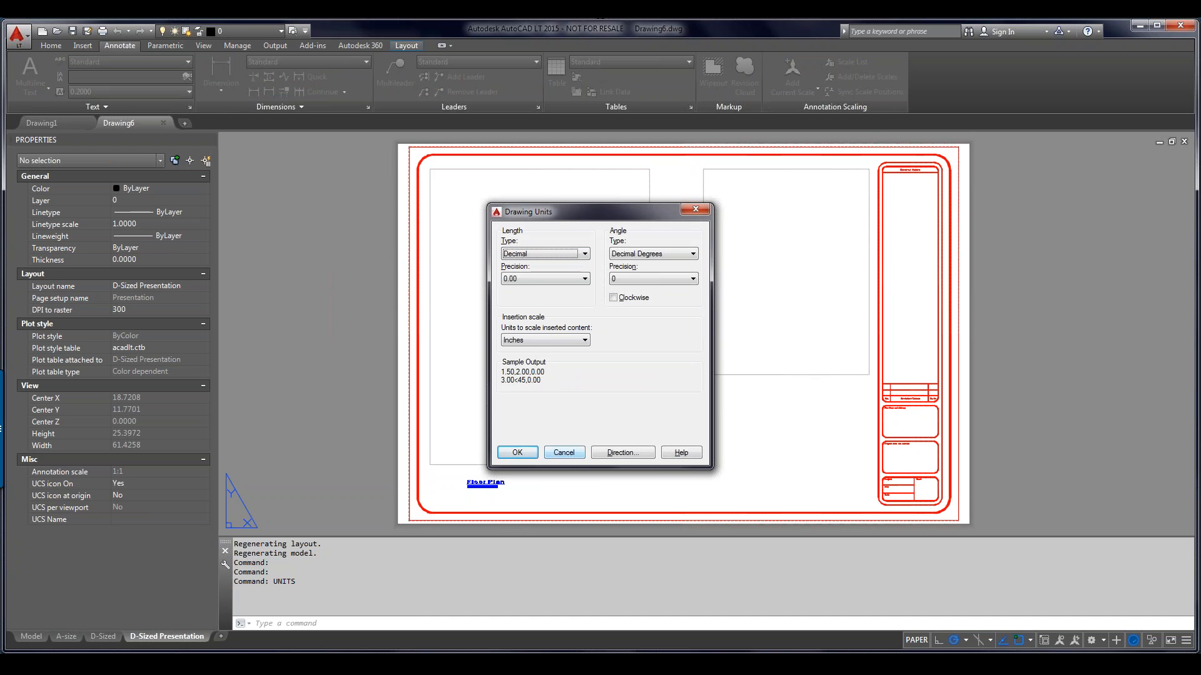
{"action": "left_click", "coordinate": [564, 453]}
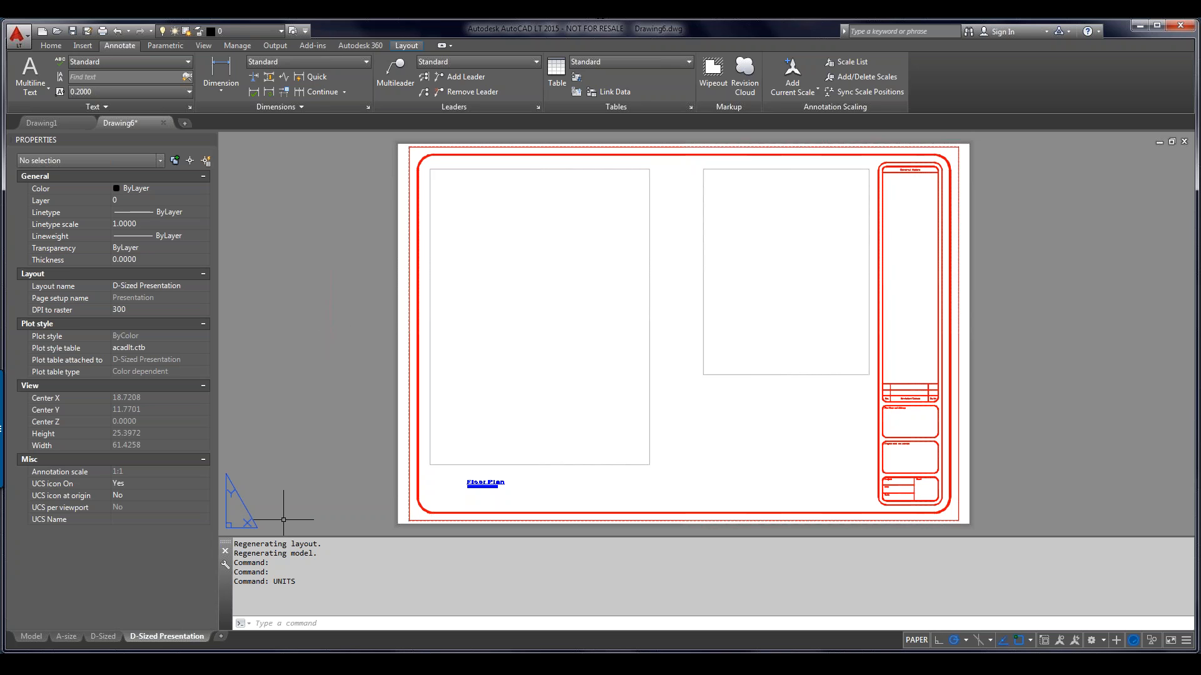
{"action": "right_click", "coordinate": [391, 588]}
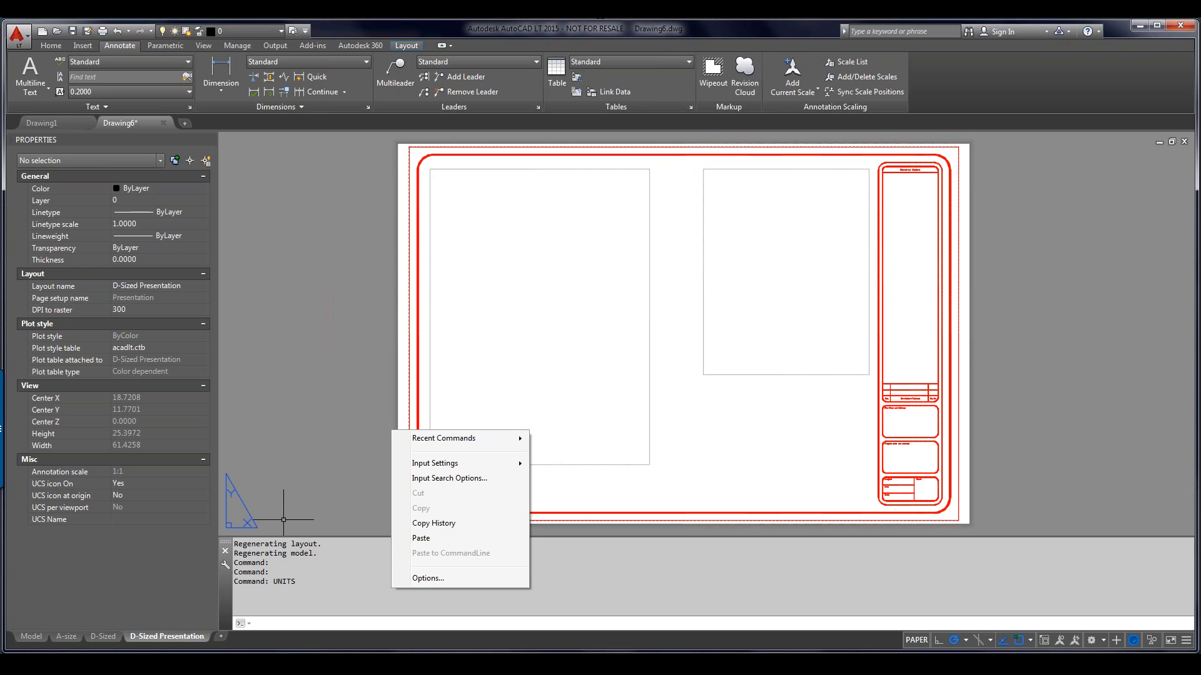
{"action": "key", "text": "Escape"}
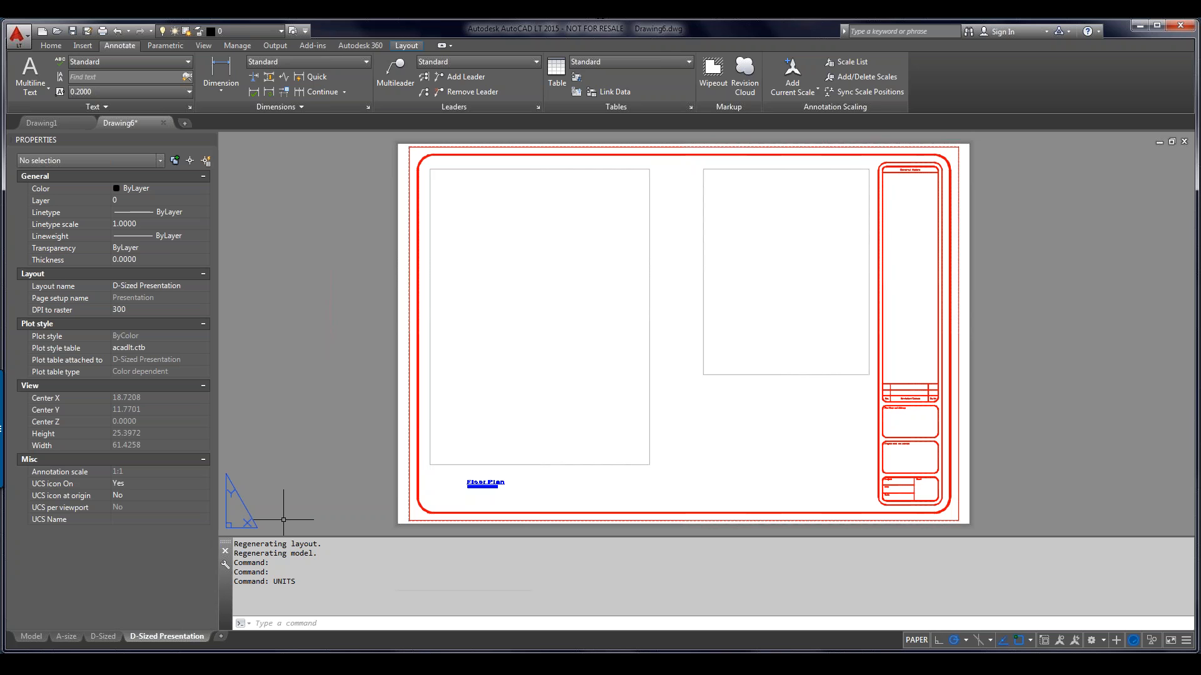
{"action": "type", "text": "L"}
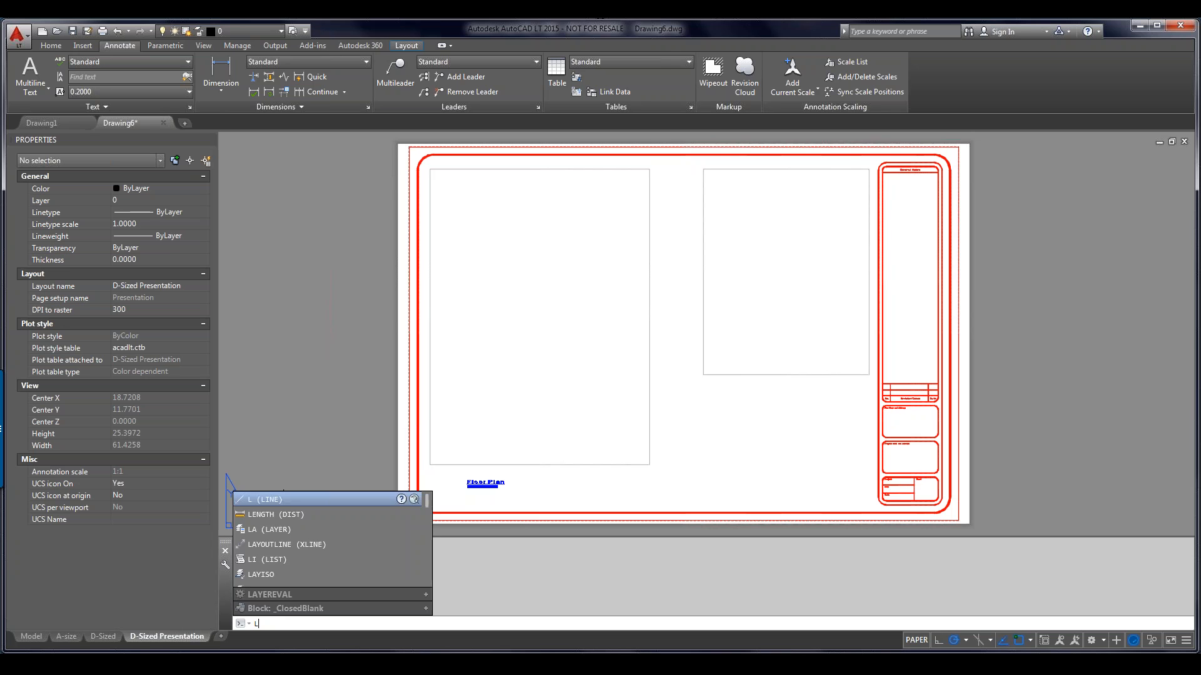
{"action": "key", "text": "Escape"}
{"action": "key", "text": "Escape"}
Step: Look up the MEASUREINIT system variable in Help, and cancel the command without entering a value
{"action": "type", "text": "m"}
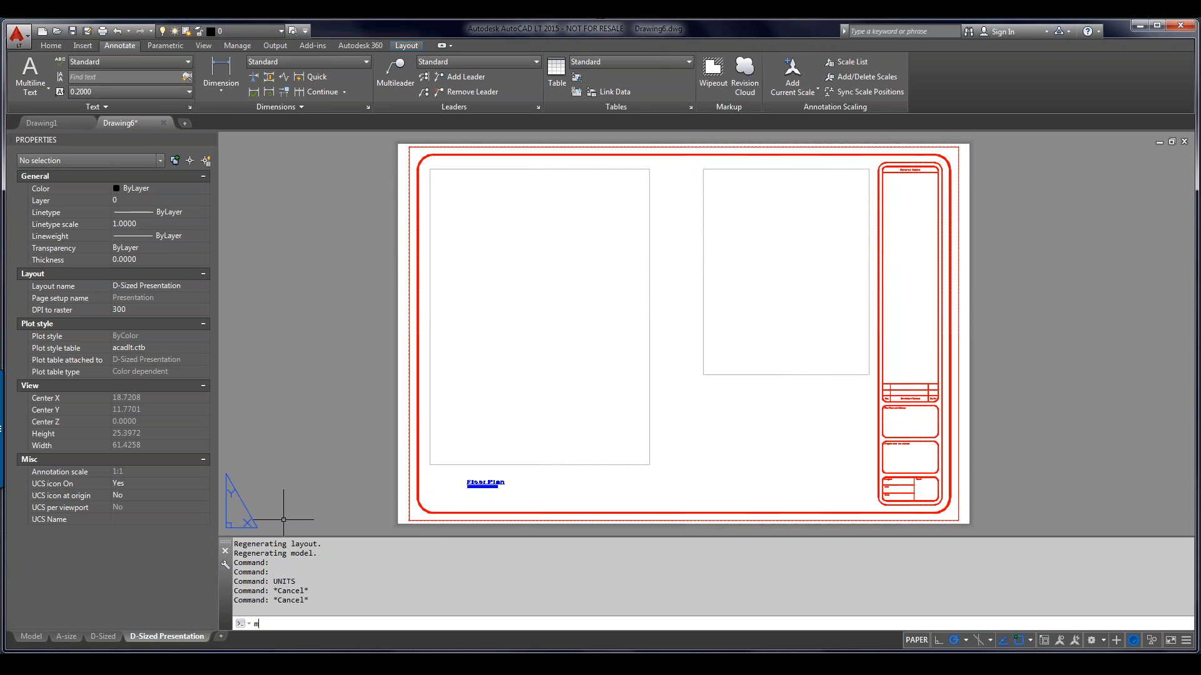
{"action": "type", "text": "eas"}
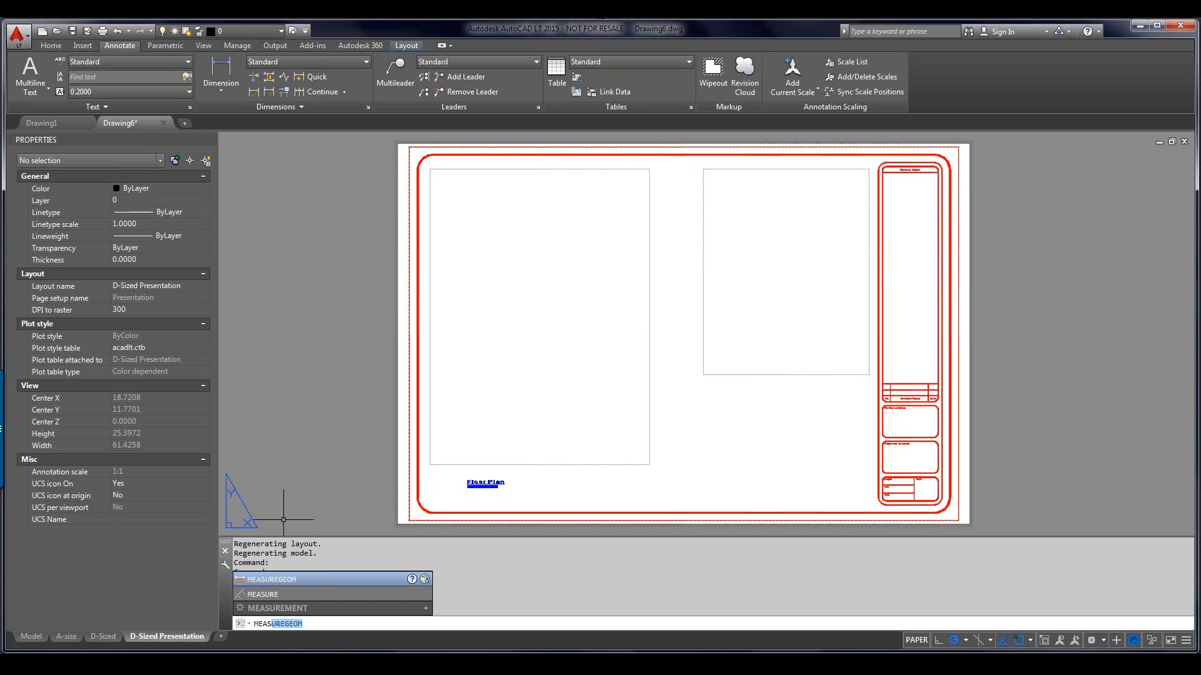
{"action": "type", "text": "ure"}
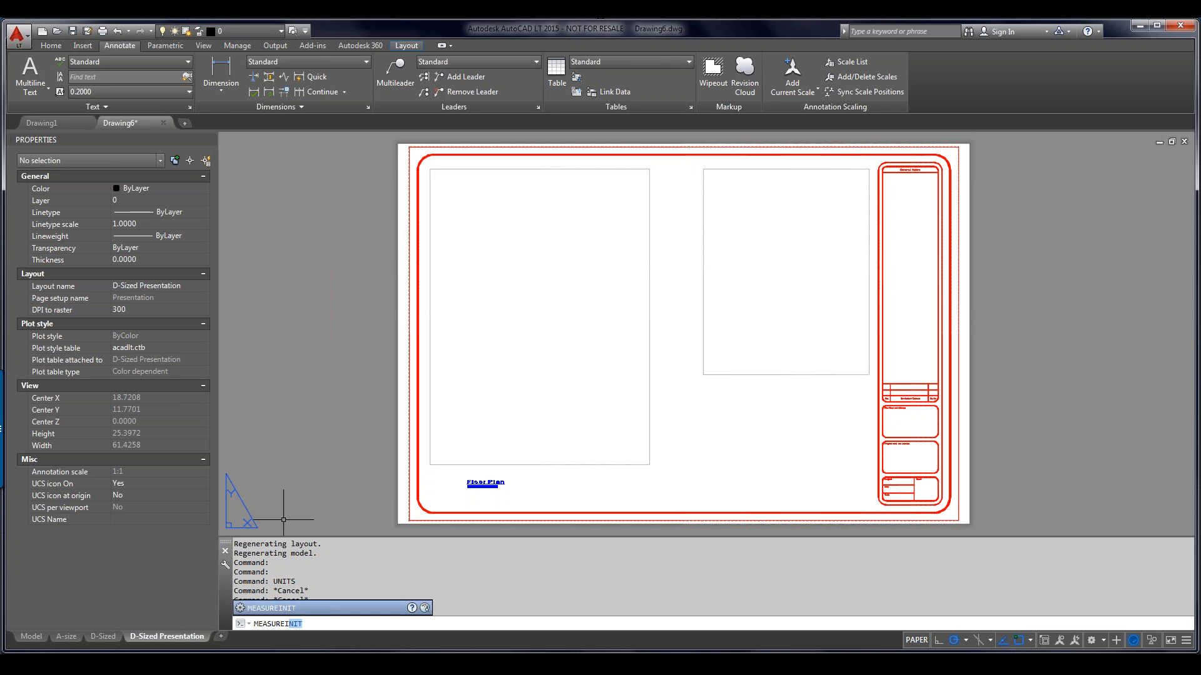
{"action": "key", "text": "Return"}
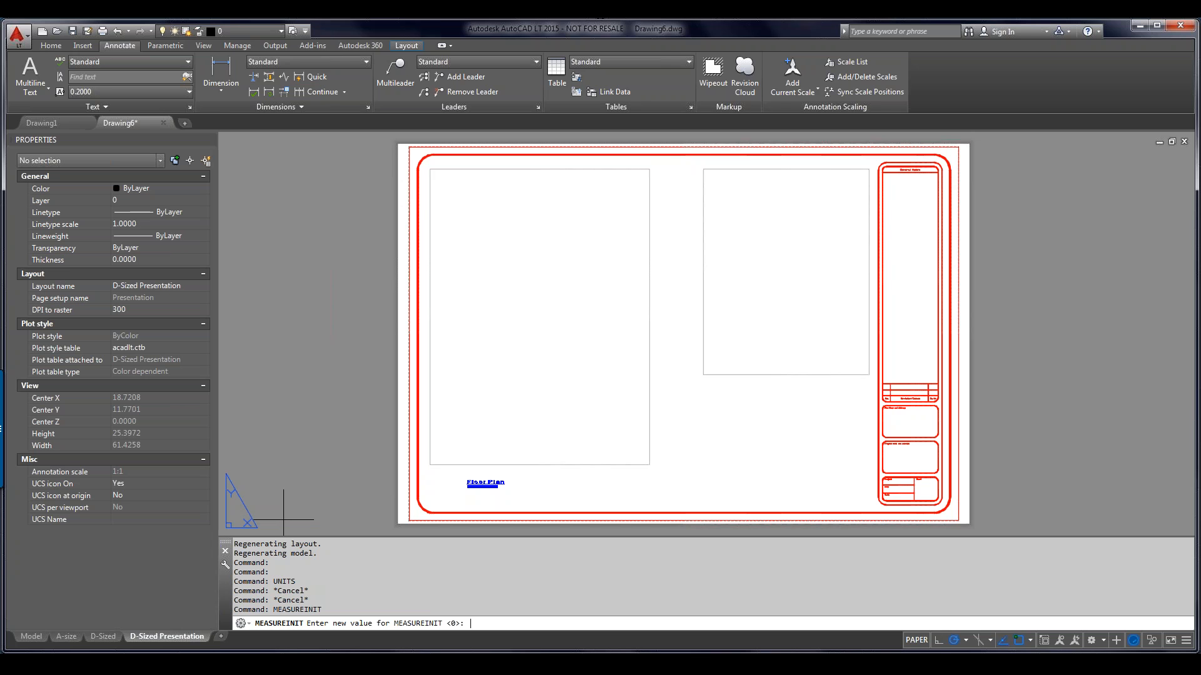
{"action": "key", "text": "F1"}
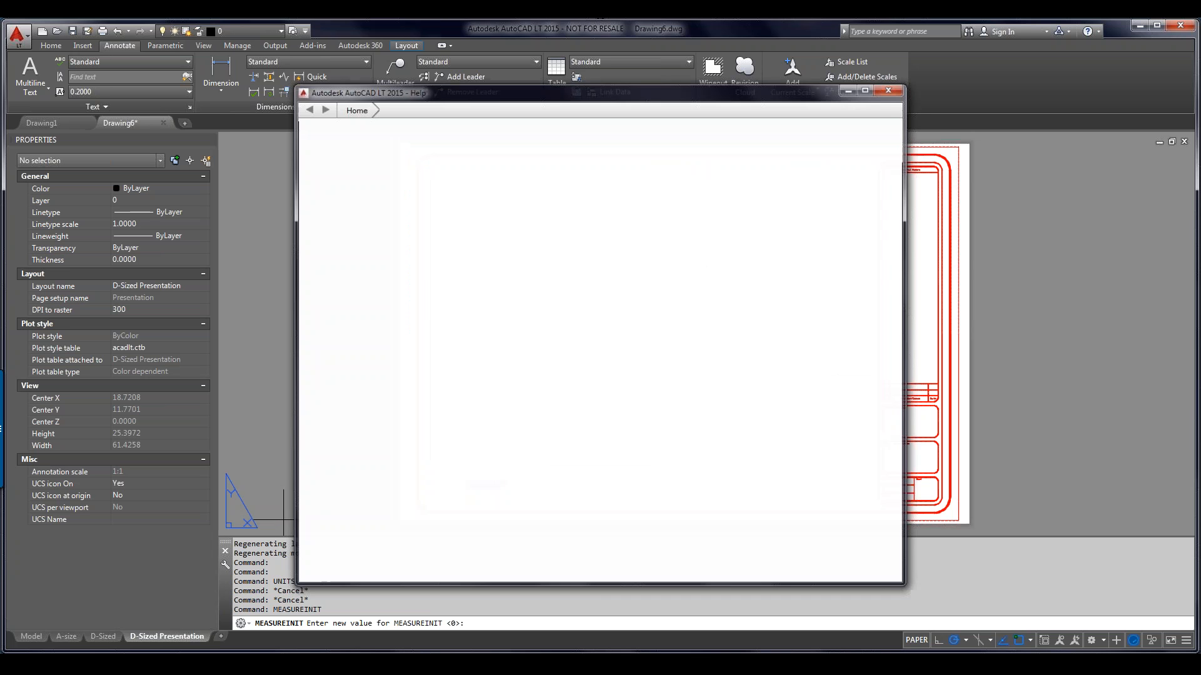
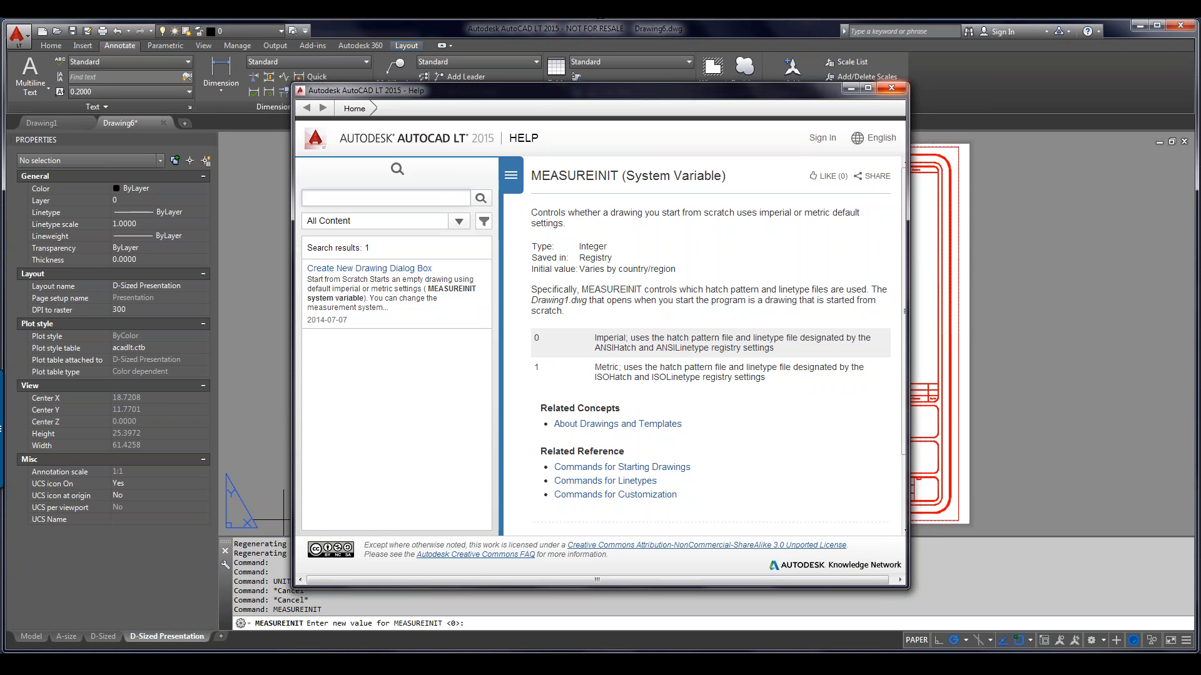
{"action": "left_click", "coordinate": [892, 88]}
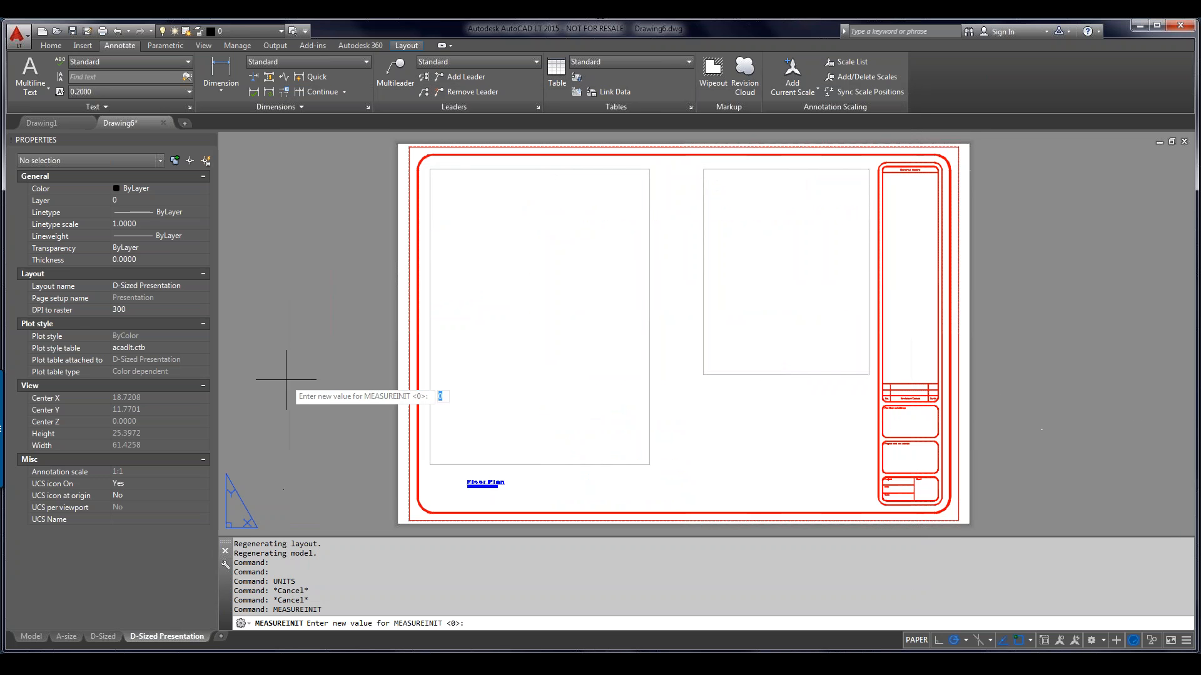
{"action": "key", "text": "Escape"}
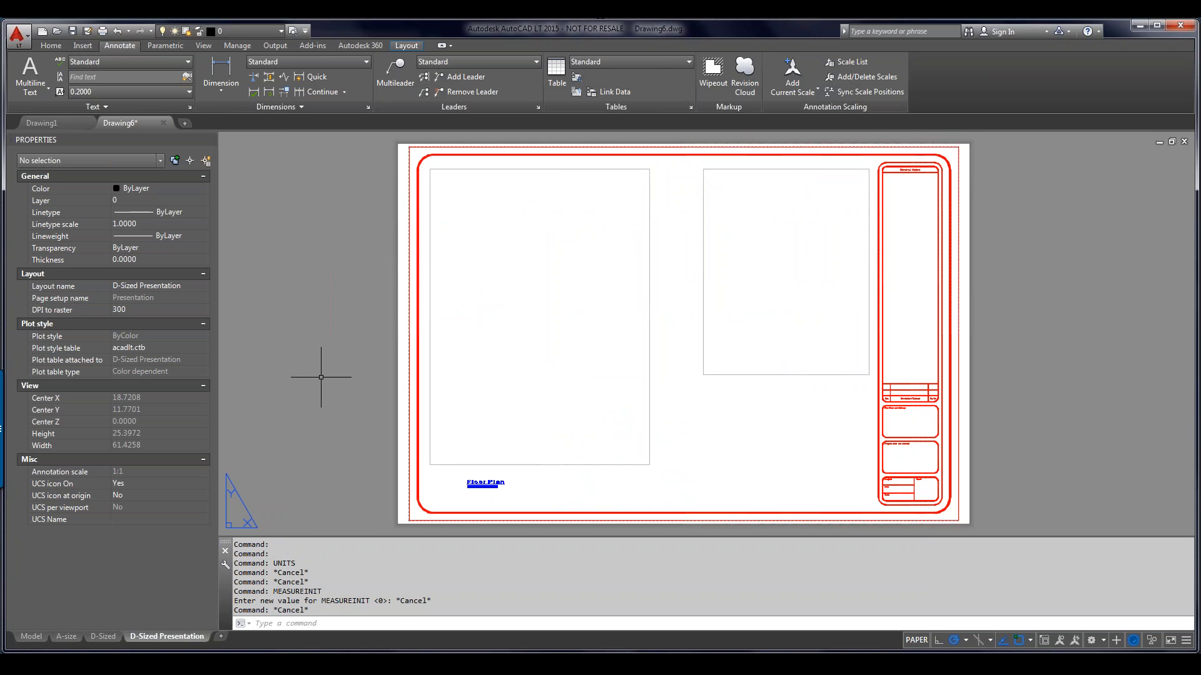
Step: Examine the choices for starting a new drawing with no template, imperial or metric, without creating a drawing
{"action": "left_click", "coordinate": [17, 34]}
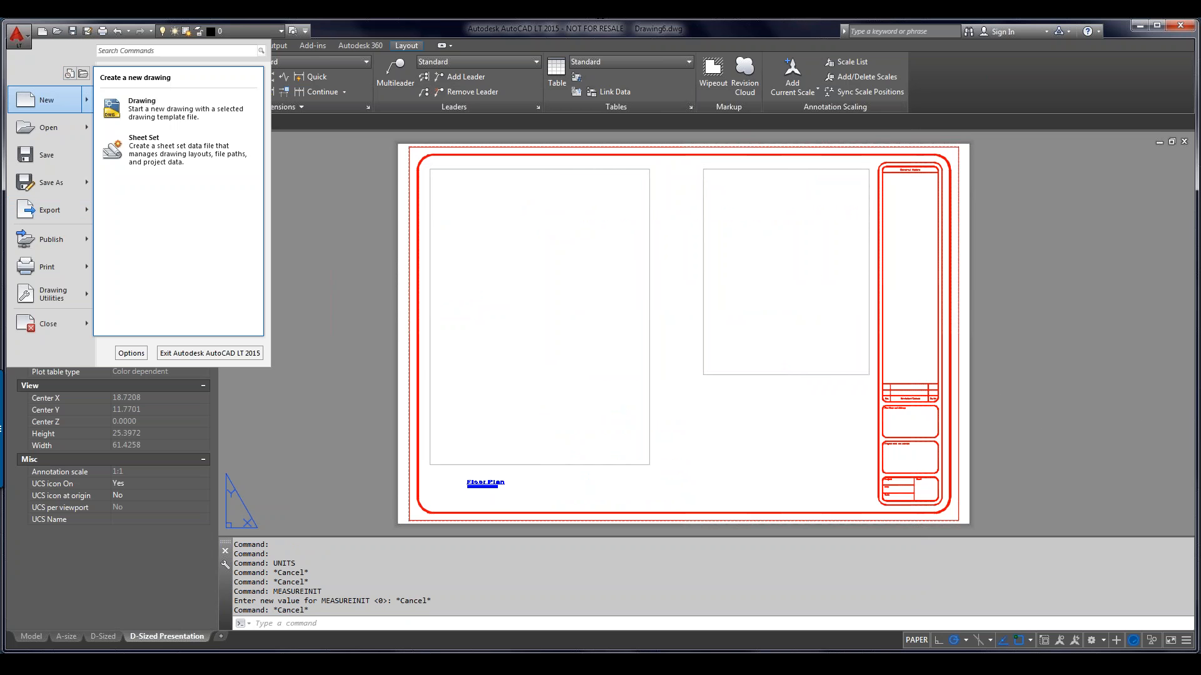
{"action": "left_click", "coordinate": [47, 100]}
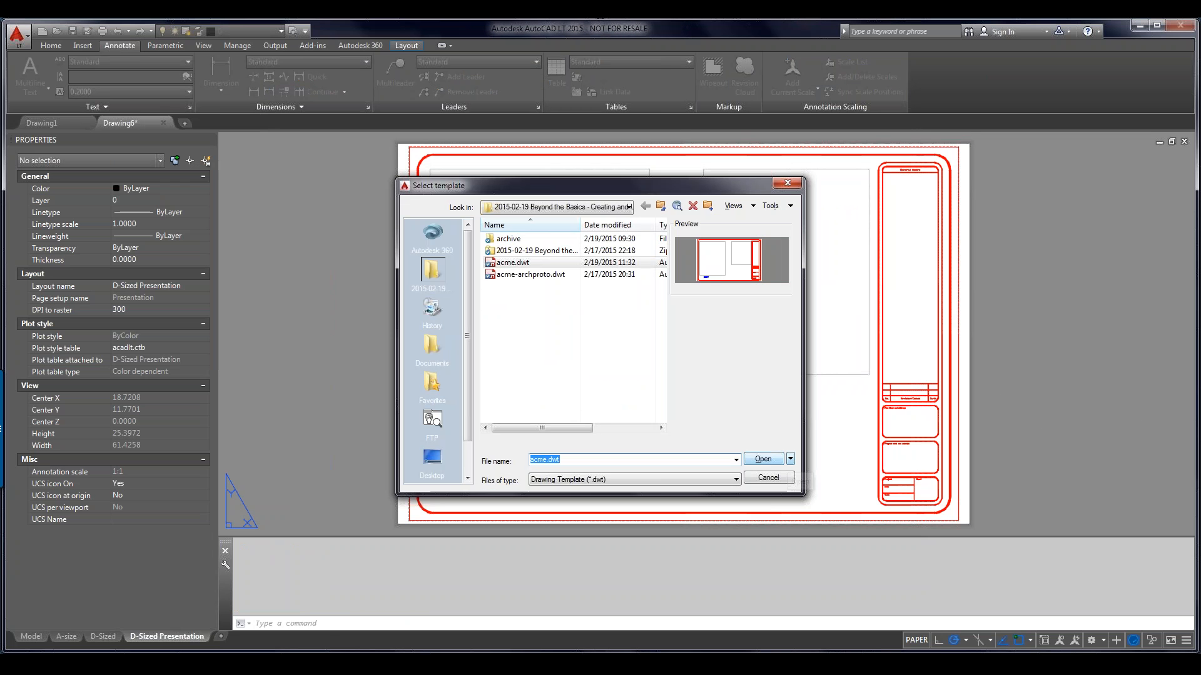
{"action": "left_click", "coordinate": [791, 459]}
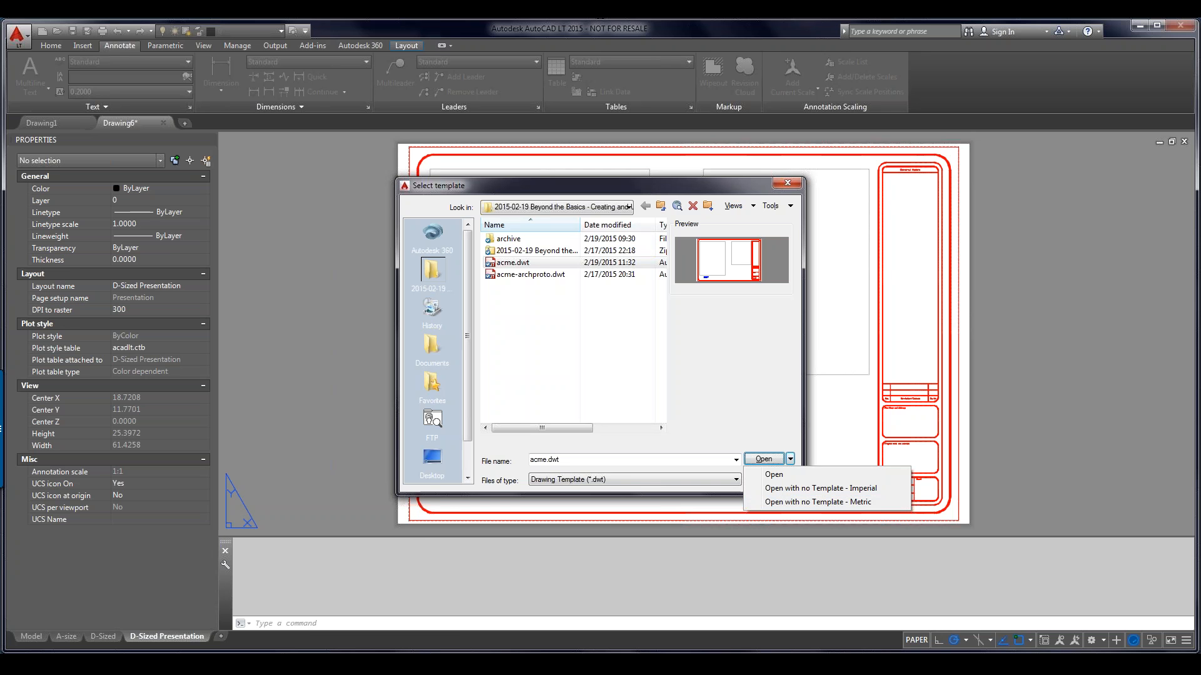
{"action": "mouse_move", "coordinate": [310, 664]}
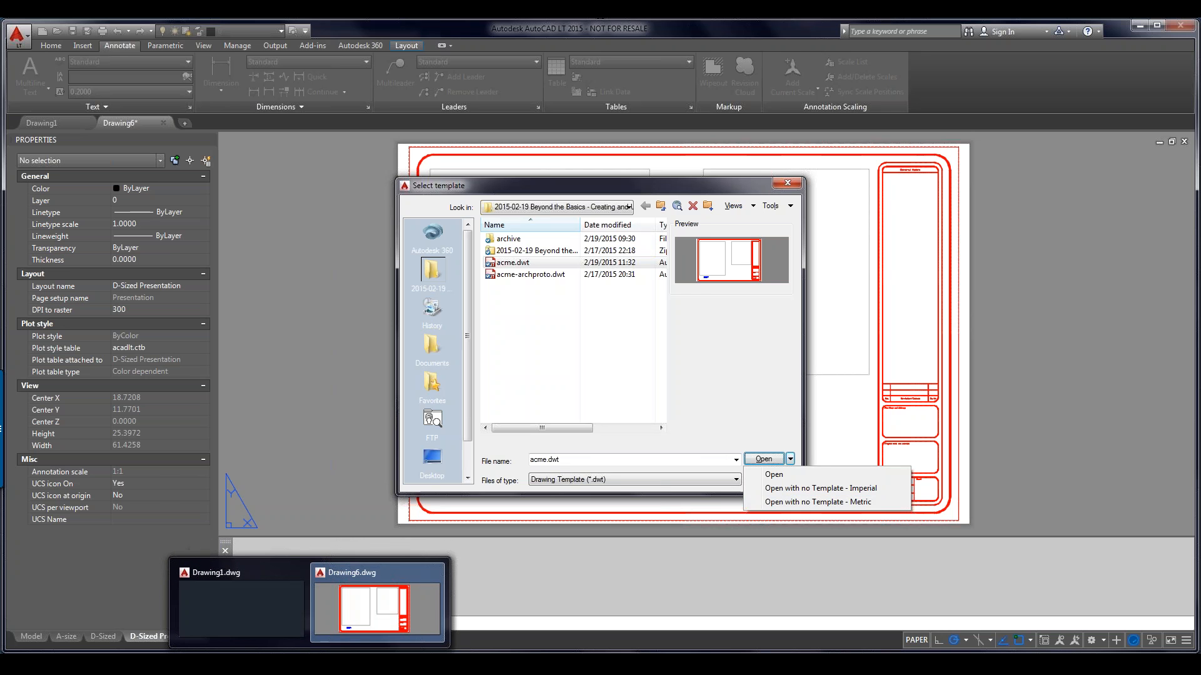
{"action": "left_click", "coordinate": [626, 563]}
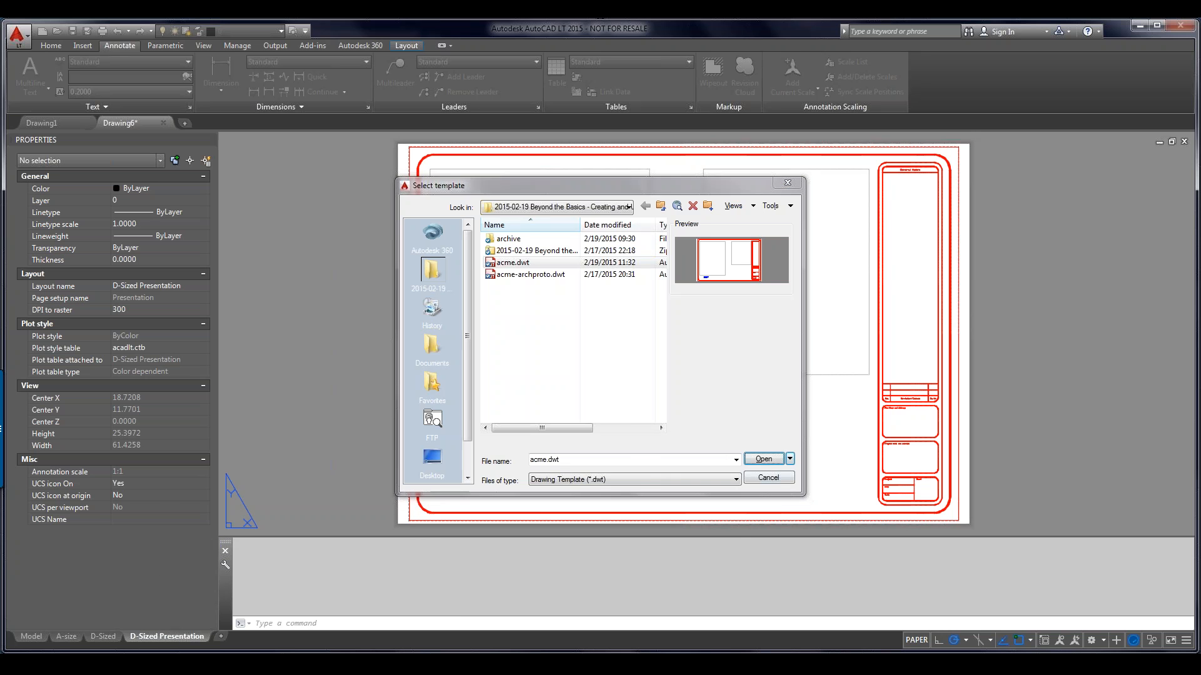
{"action": "left_click", "coordinate": [767, 478]}
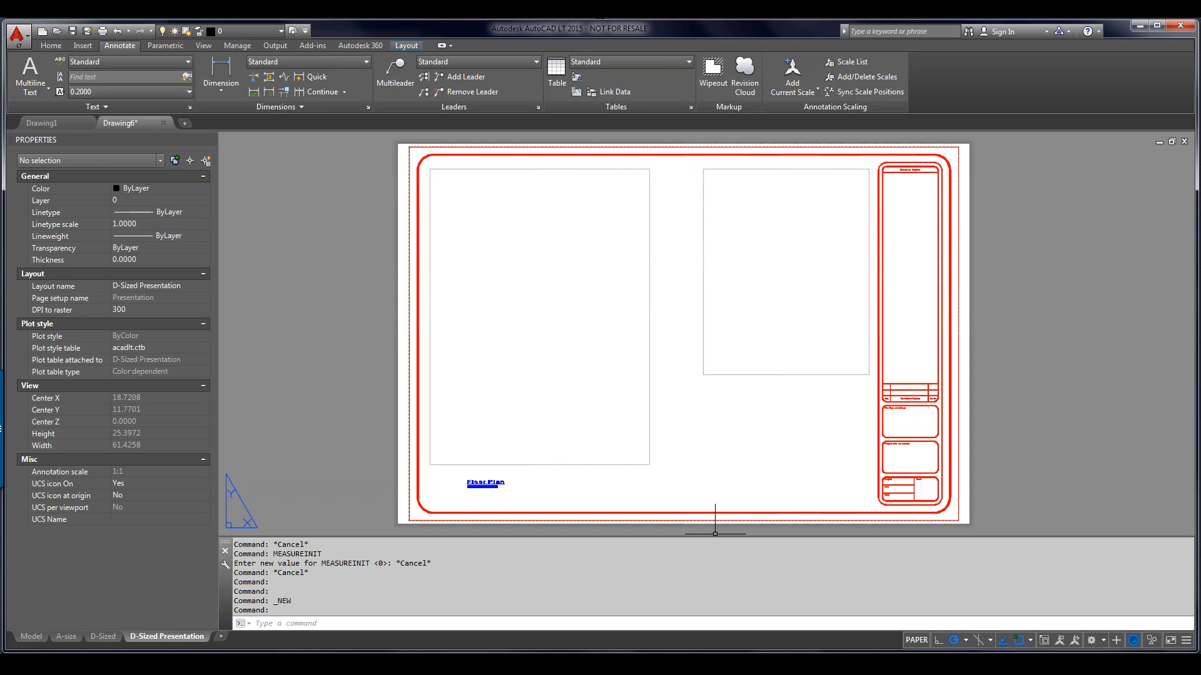
Step: Examine the scale and block unit settings for inserting a block, without placing one
{"action": "type", "text": "i"}
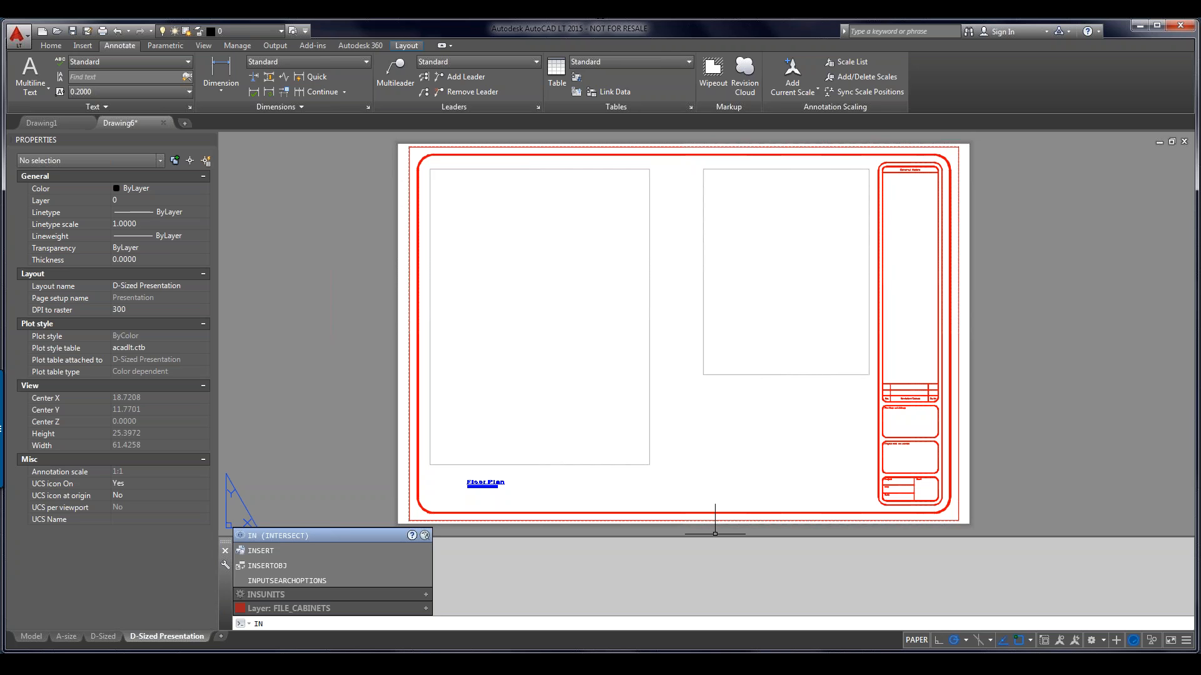
{"action": "key", "text": "Return"}
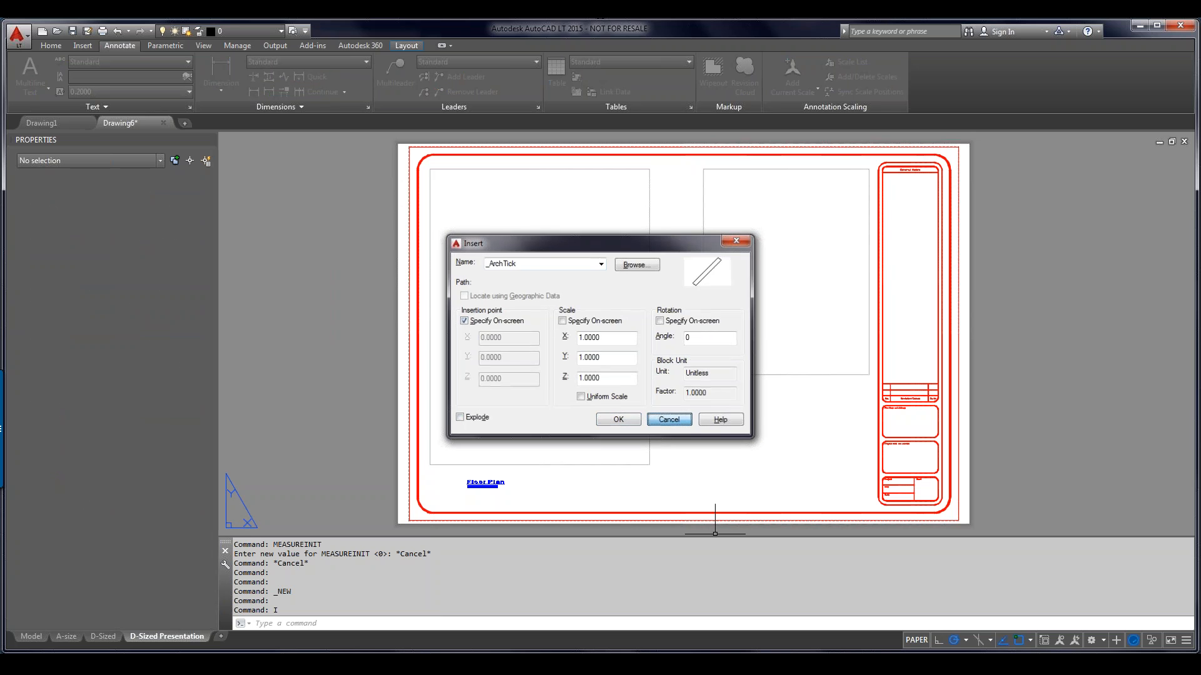
{"action": "left_click", "coordinate": [618, 420]}
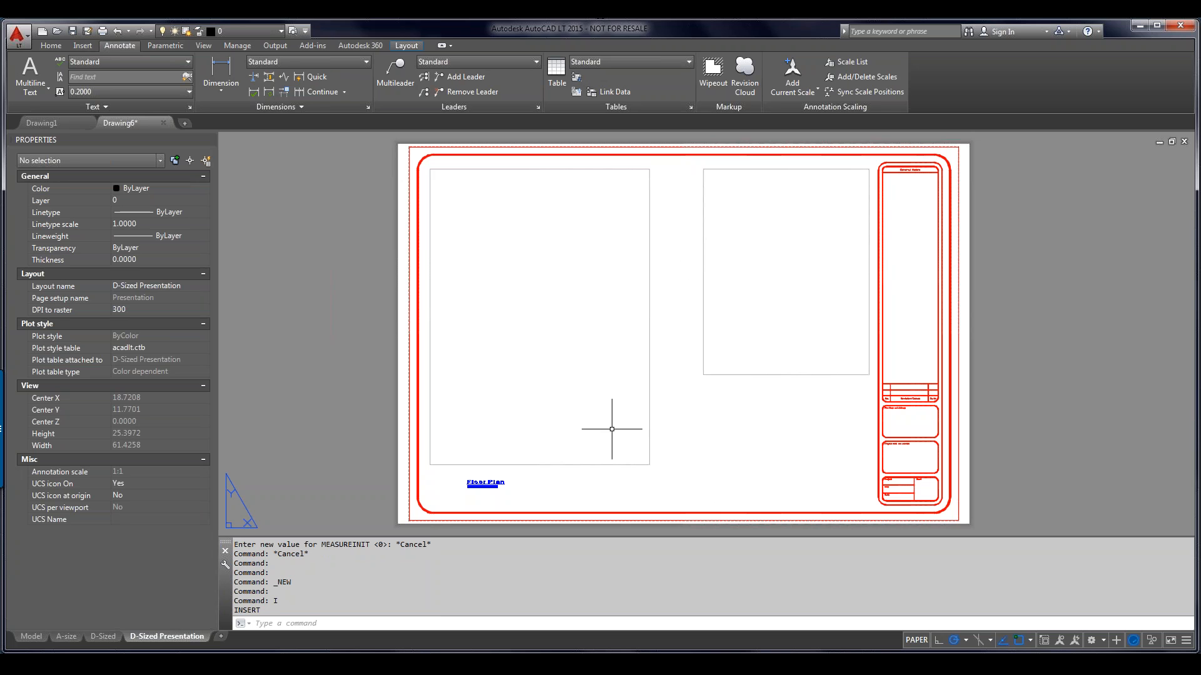
Step: Examine the blocks, detail view styles and dimension styles of acme-tblock d size.dwg in DesignCenter without inserting any
{"action": "key", "text": "ctrl+2"}
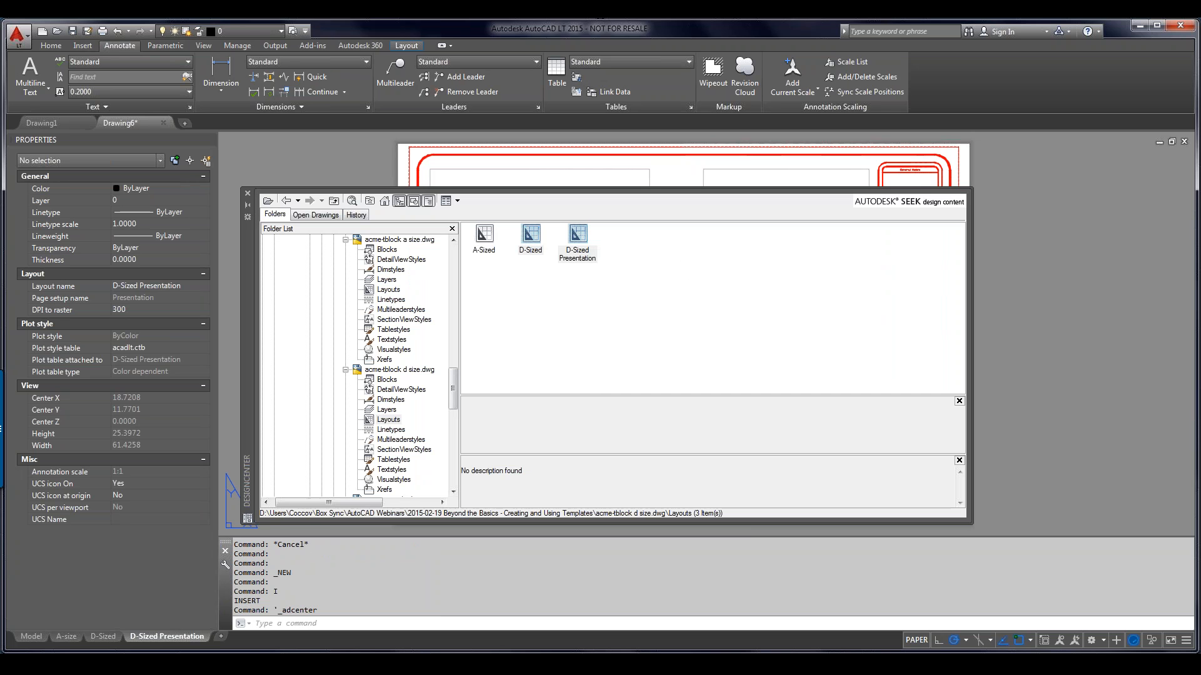
{"action": "left_click", "coordinate": [399, 370]}
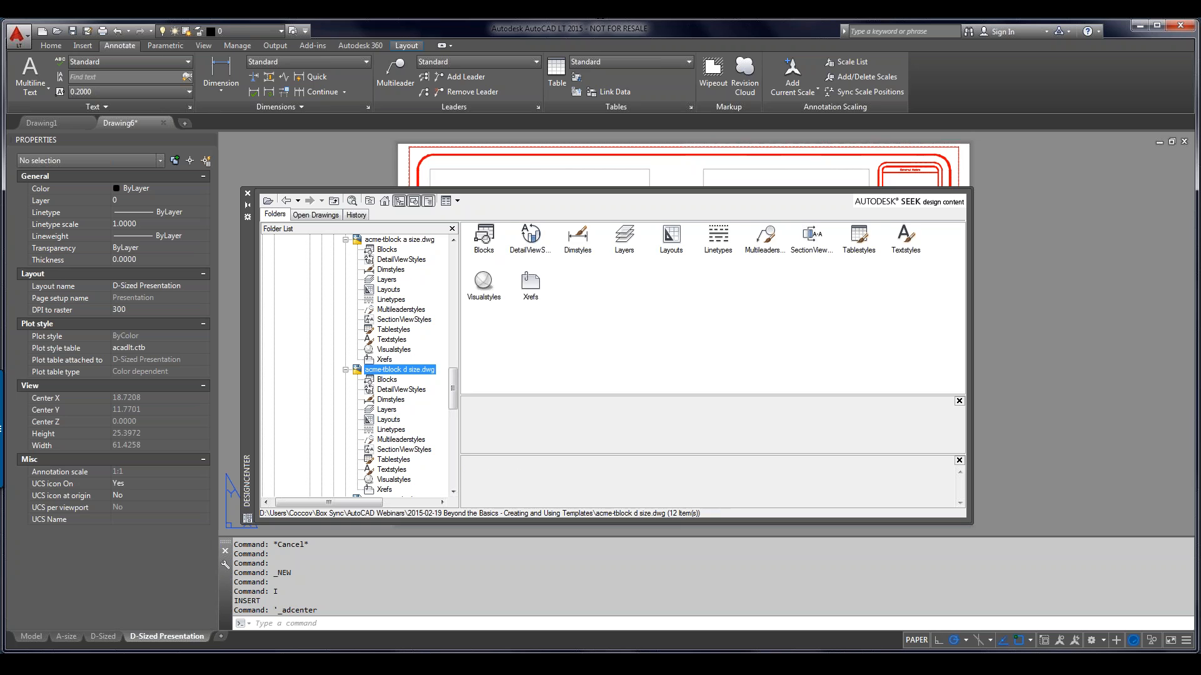
{"action": "left_click", "coordinate": [387, 380]}
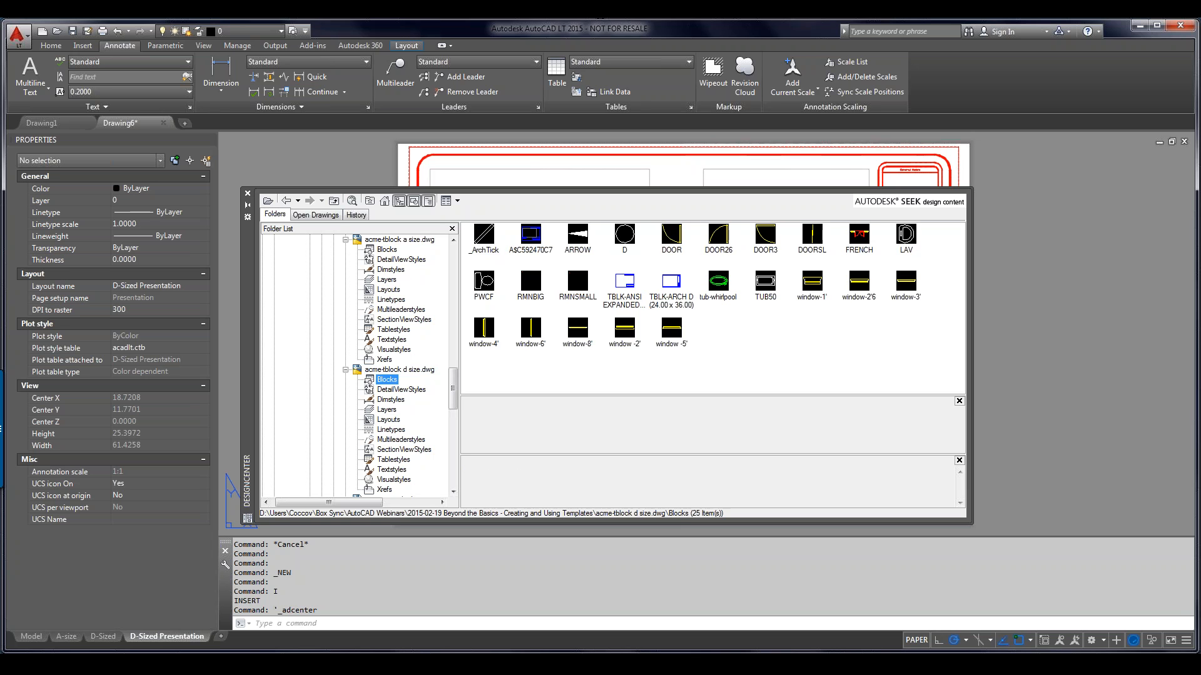
{"action": "left_click", "coordinate": [401, 390]}
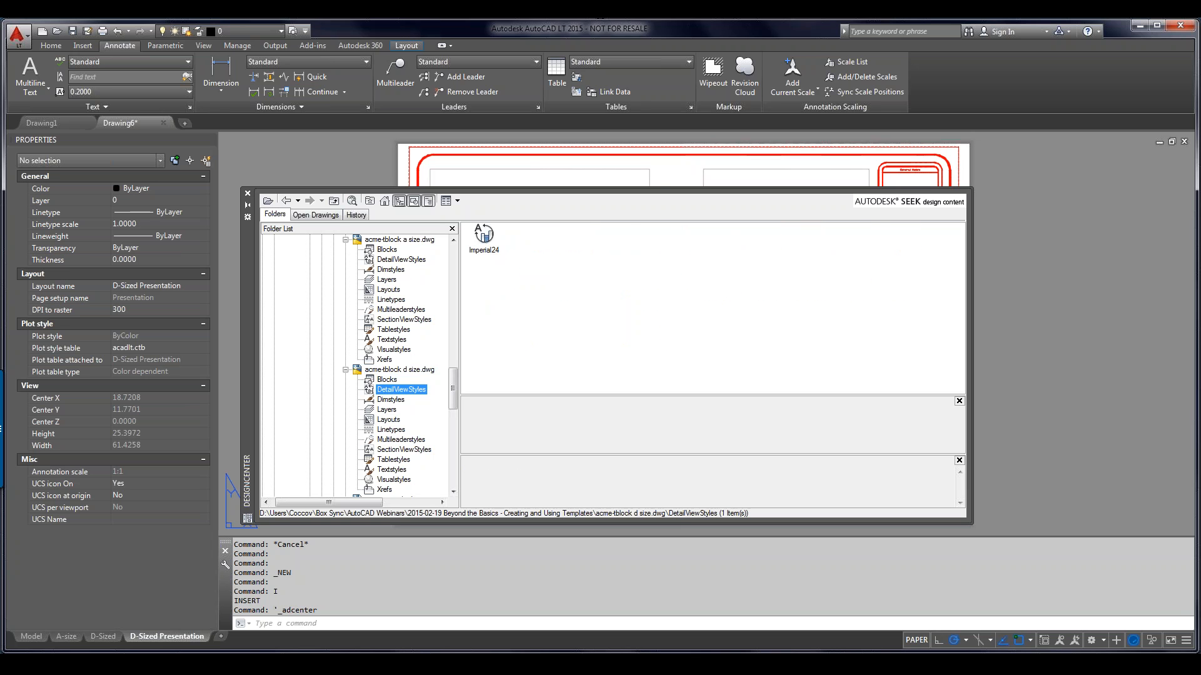
{"action": "left_click", "coordinate": [391, 400]}
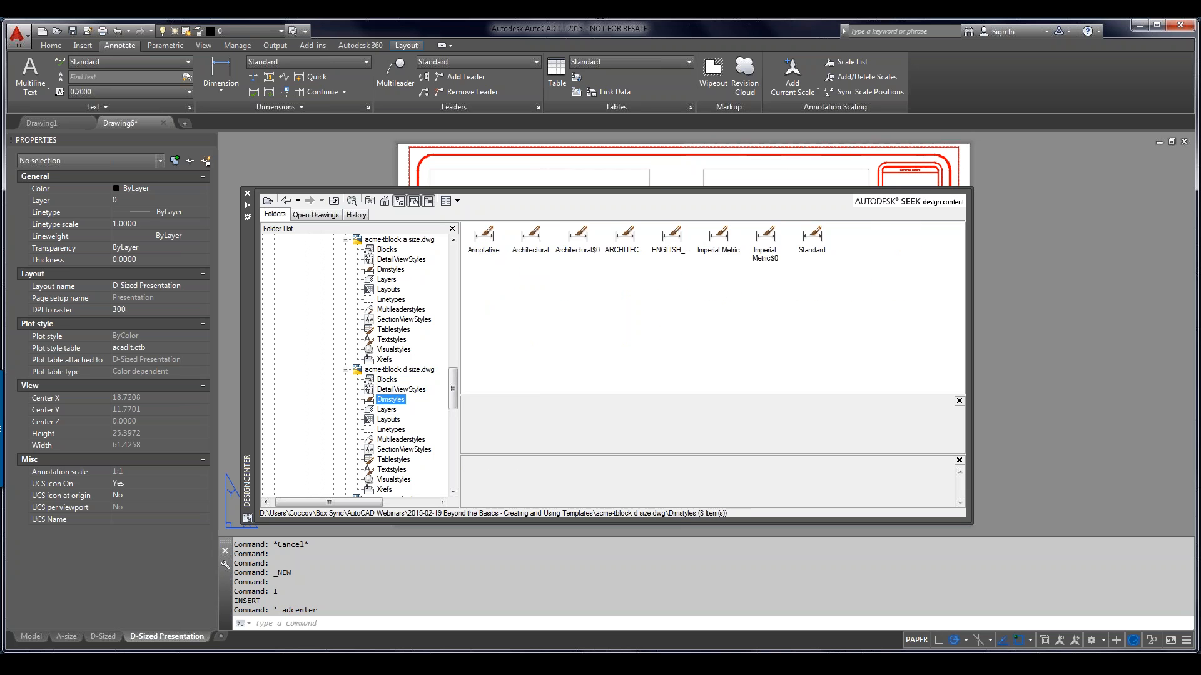
{"action": "left_click", "coordinate": [248, 193]}
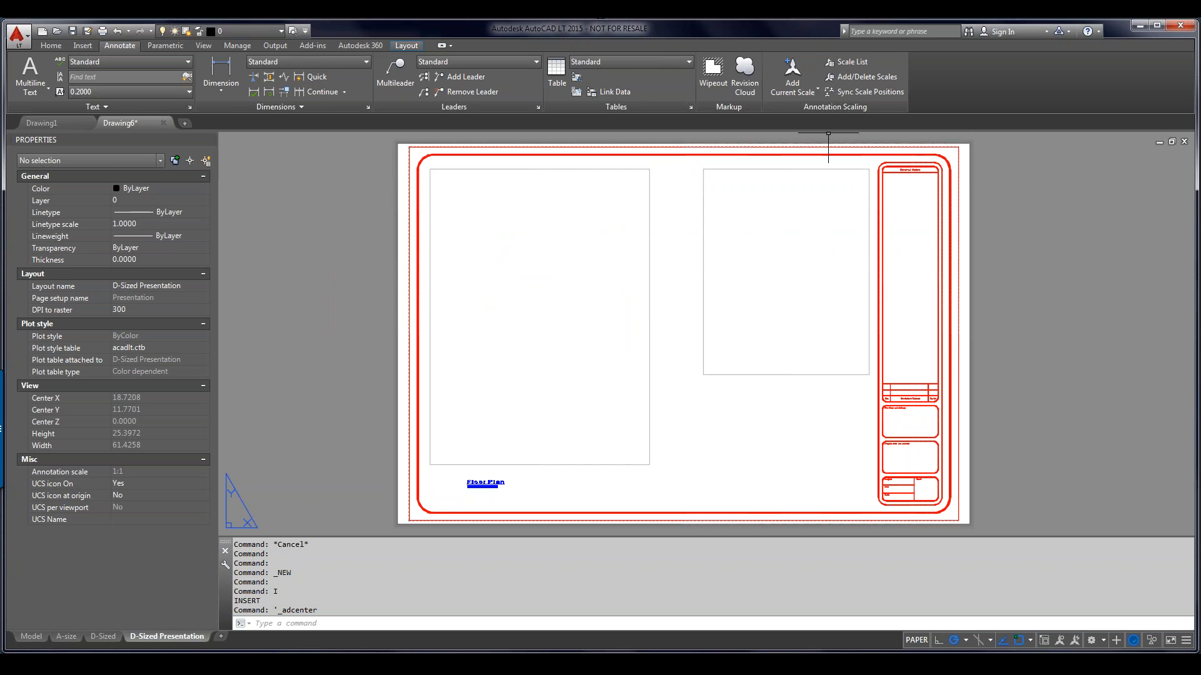
Step: Look up the default template file name for QNEW in the Options template settings, leaving the settings unchanged
{"action": "left_click", "coordinate": [18, 35]}
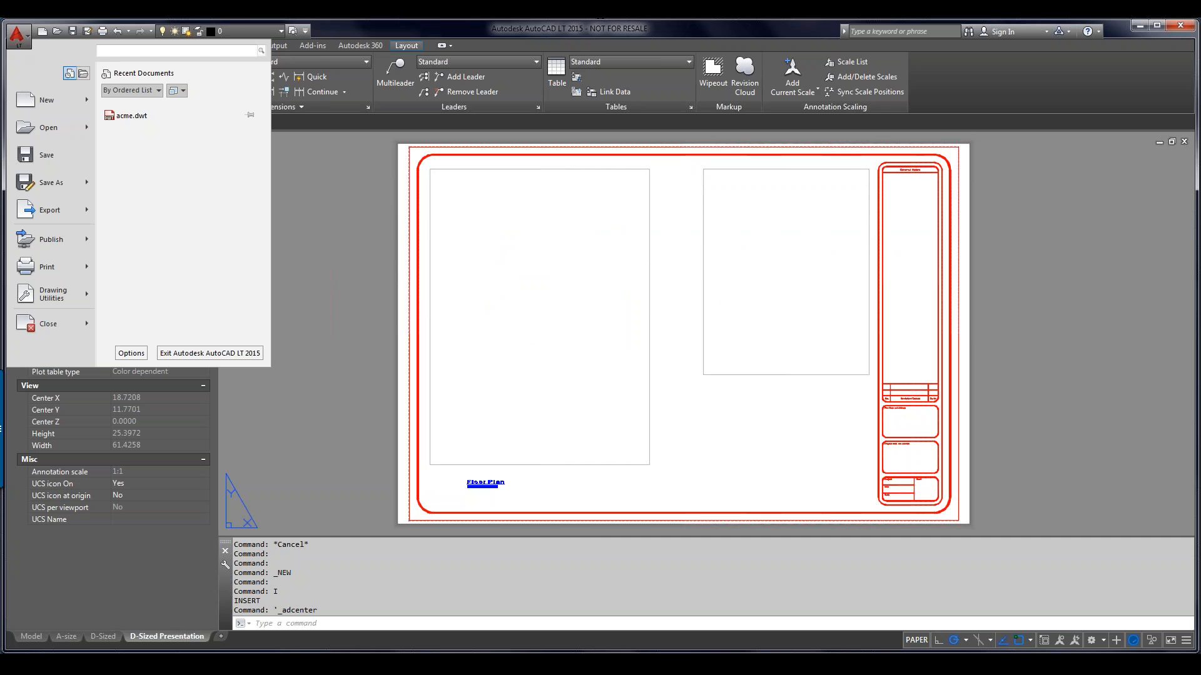
{"action": "left_click", "coordinate": [131, 353]}
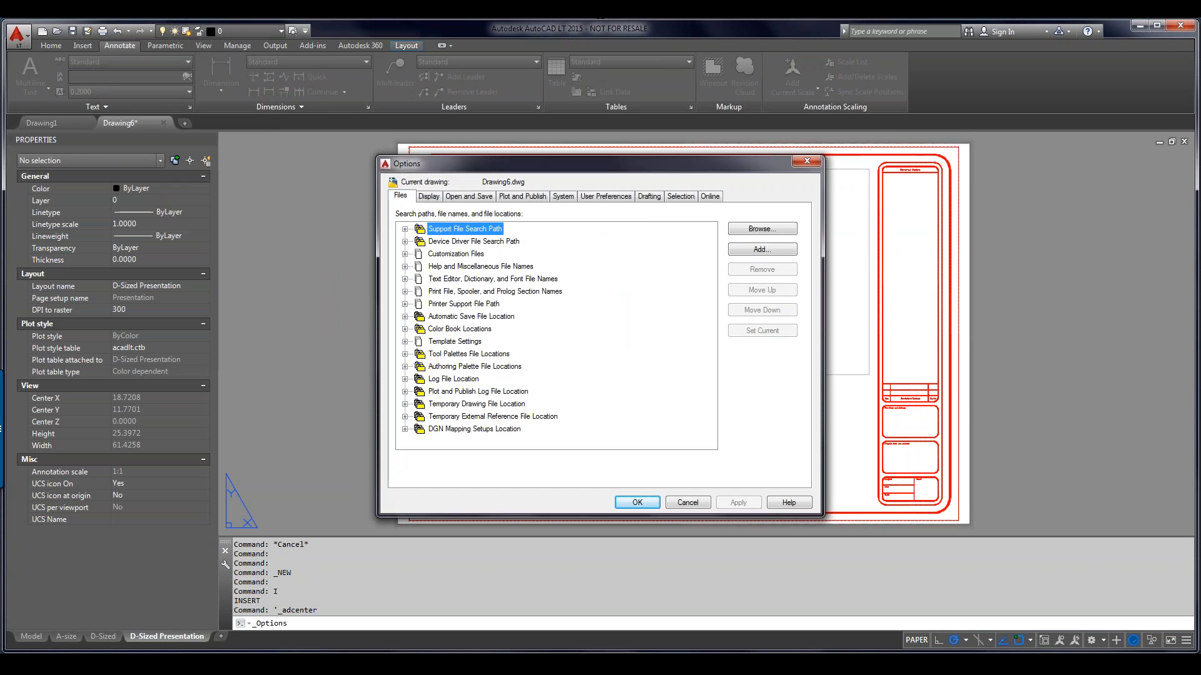
{"action": "double_click", "coordinate": [454, 342]}
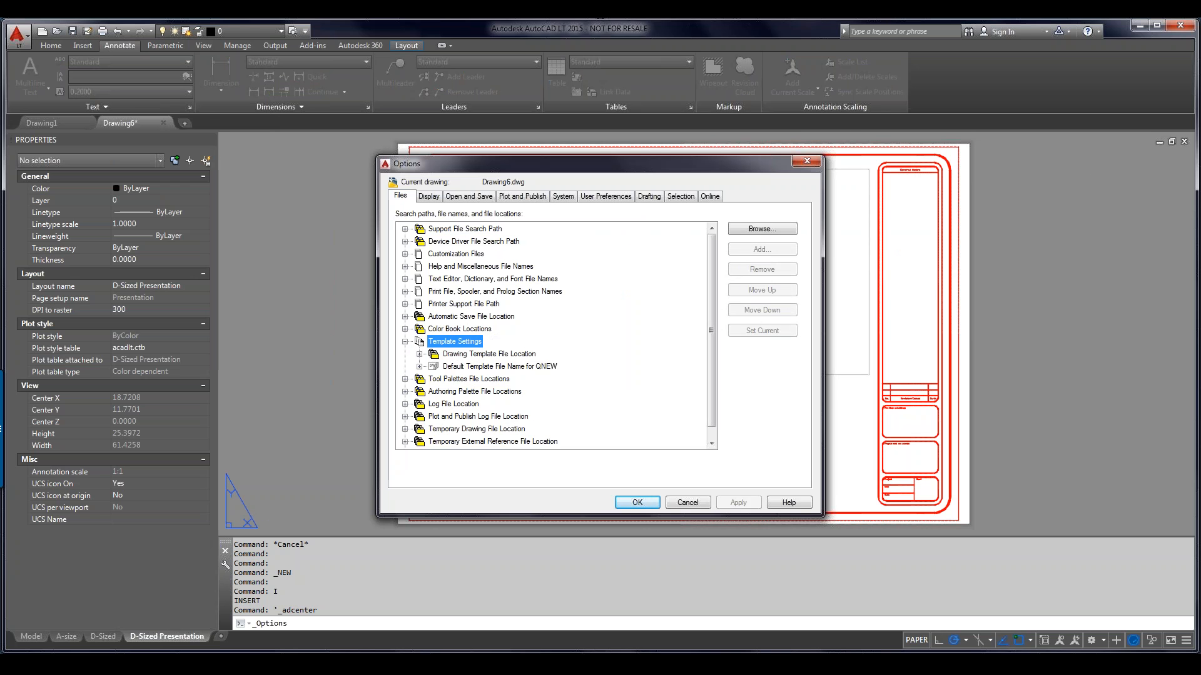
{"action": "double_click", "coordinate": [477, 367]}
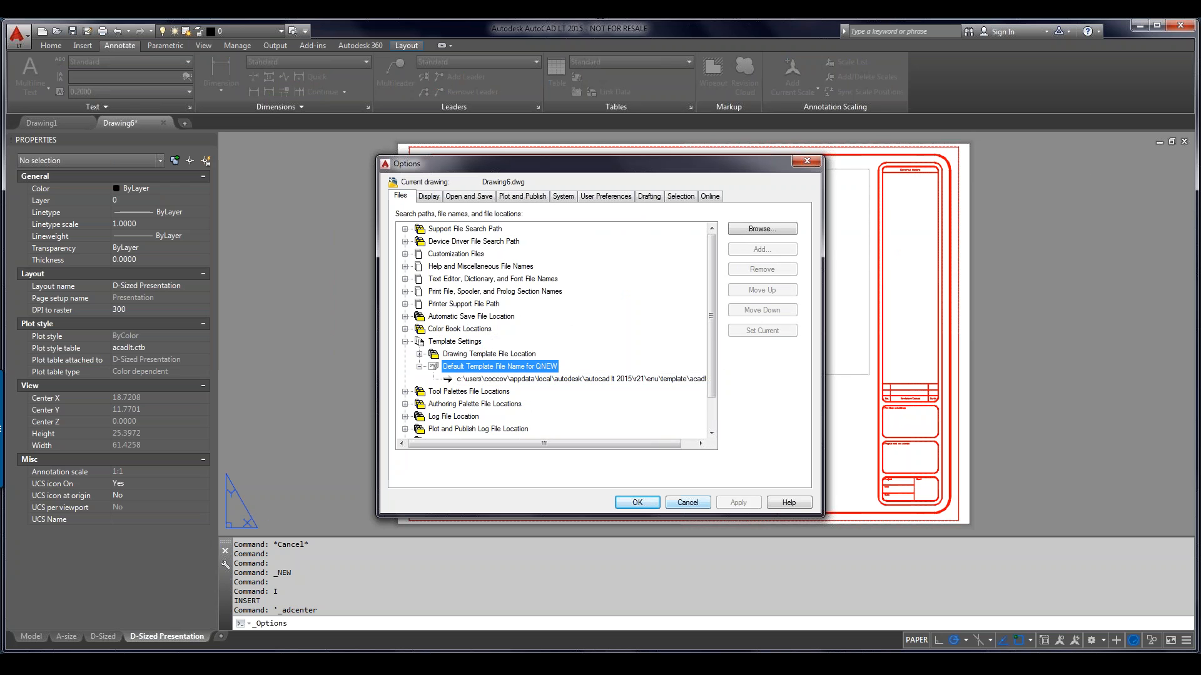
{"action": "left_click", "coordinate": [688, 502]}
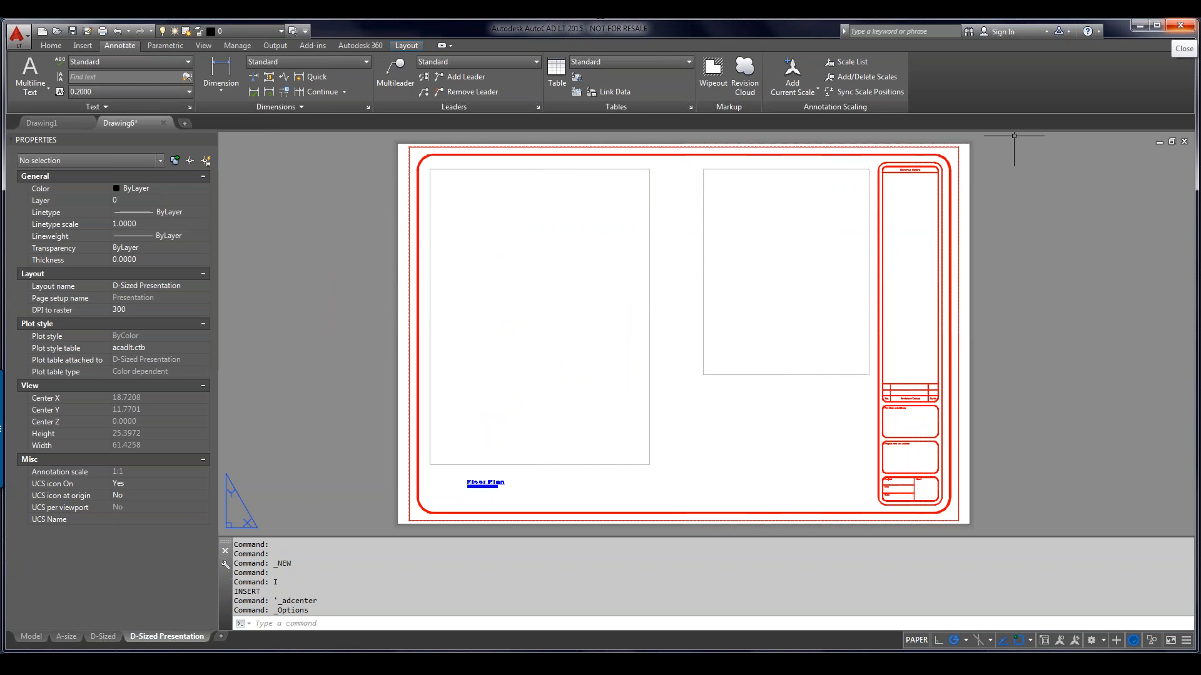
Step: Quit AutoCAD LT without saving Drawing6.dwg, and minimize the open folder and browser windows to reveal the desktop
{"action": "left_click", "coordinate": [1180, 25]}
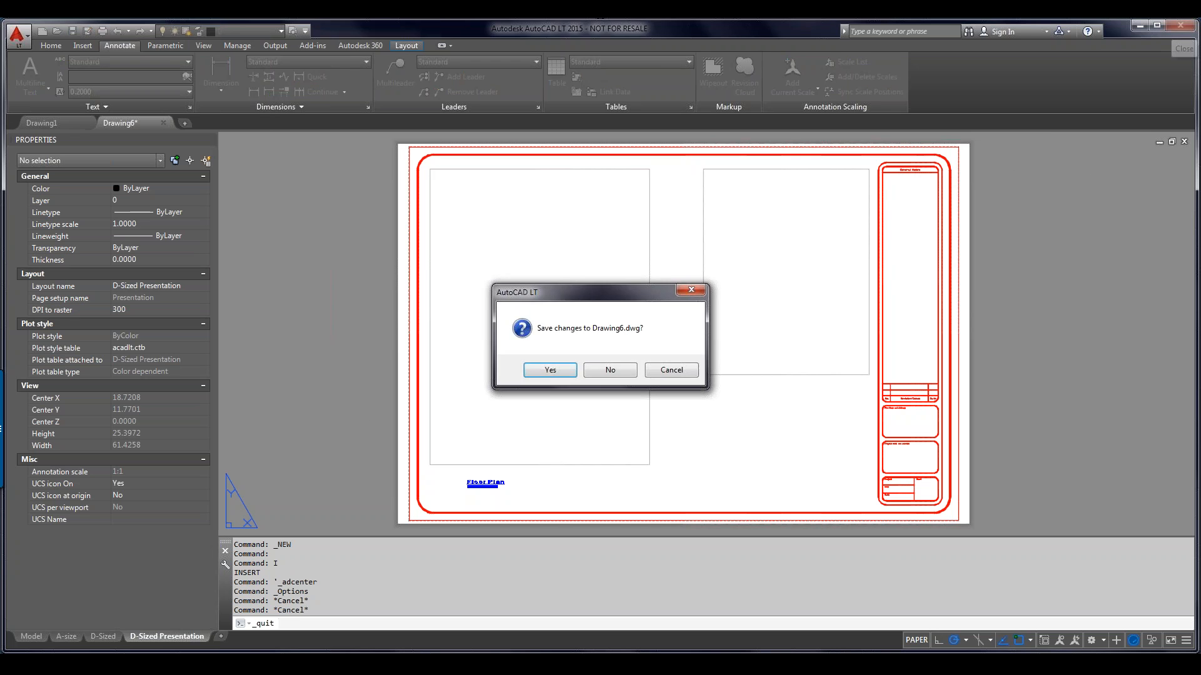
{"action": "left_click", "coordinate": [610, 369]}
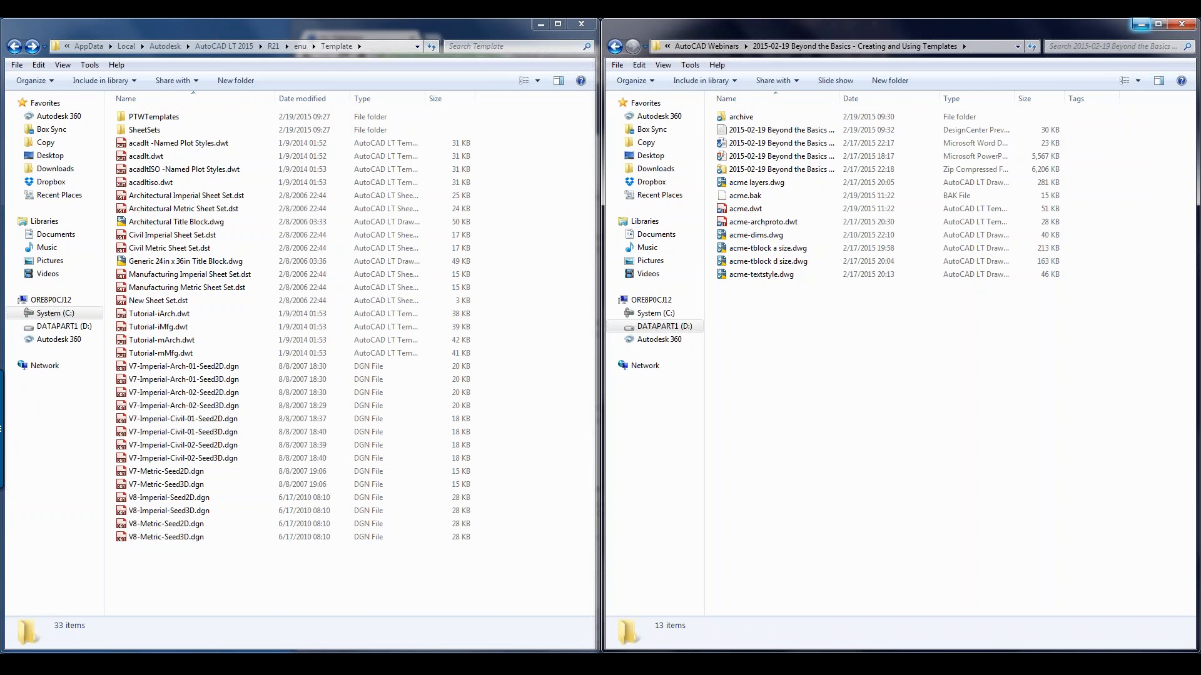
{"action": "left_click", "coordinate": [1141, 24]}
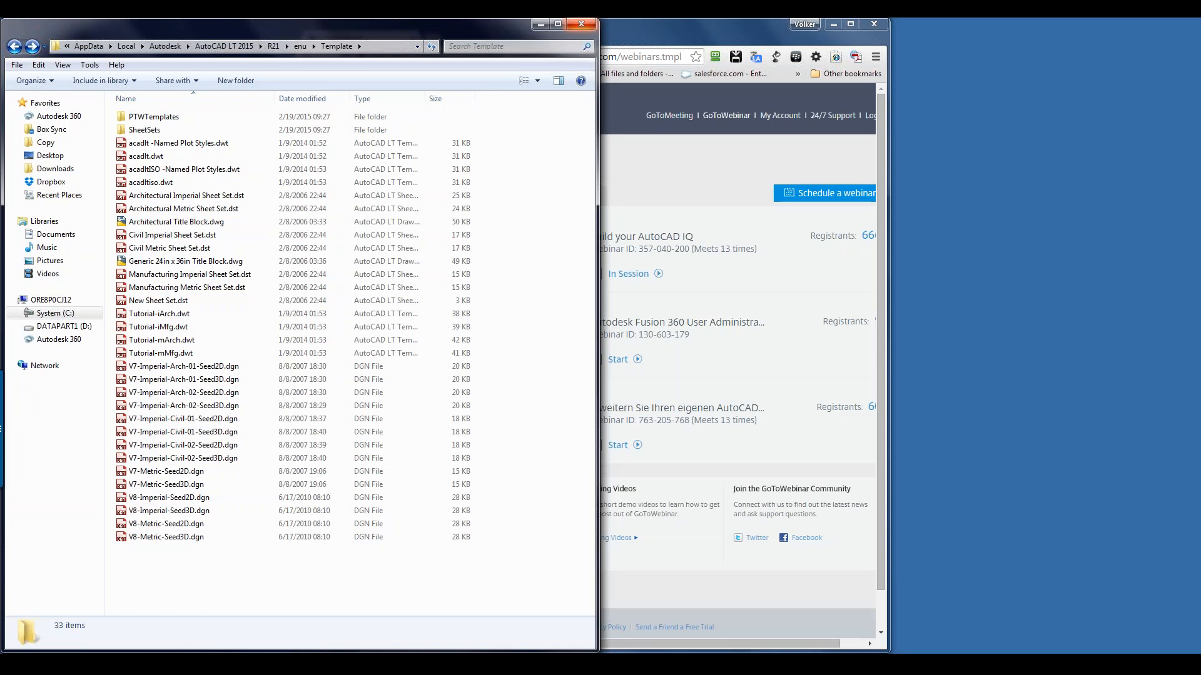
{"action": "left_click", "coordinate": [833, 24]}
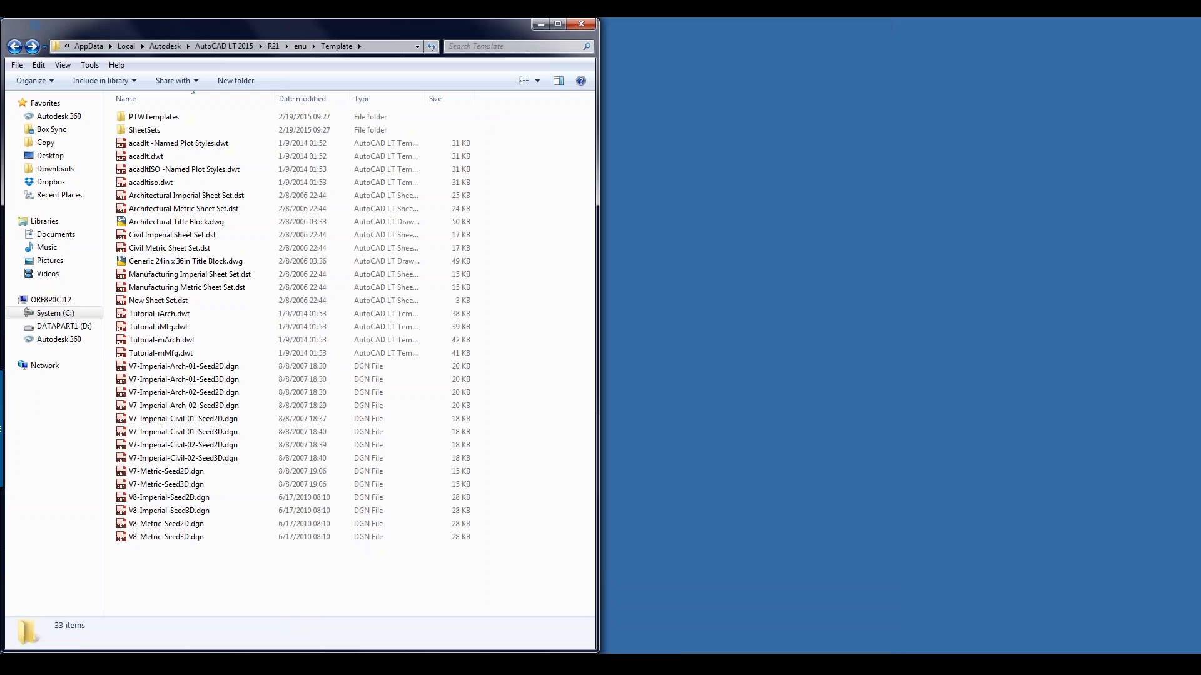
{"action": "left_click", "coordinate": [541, 24]}
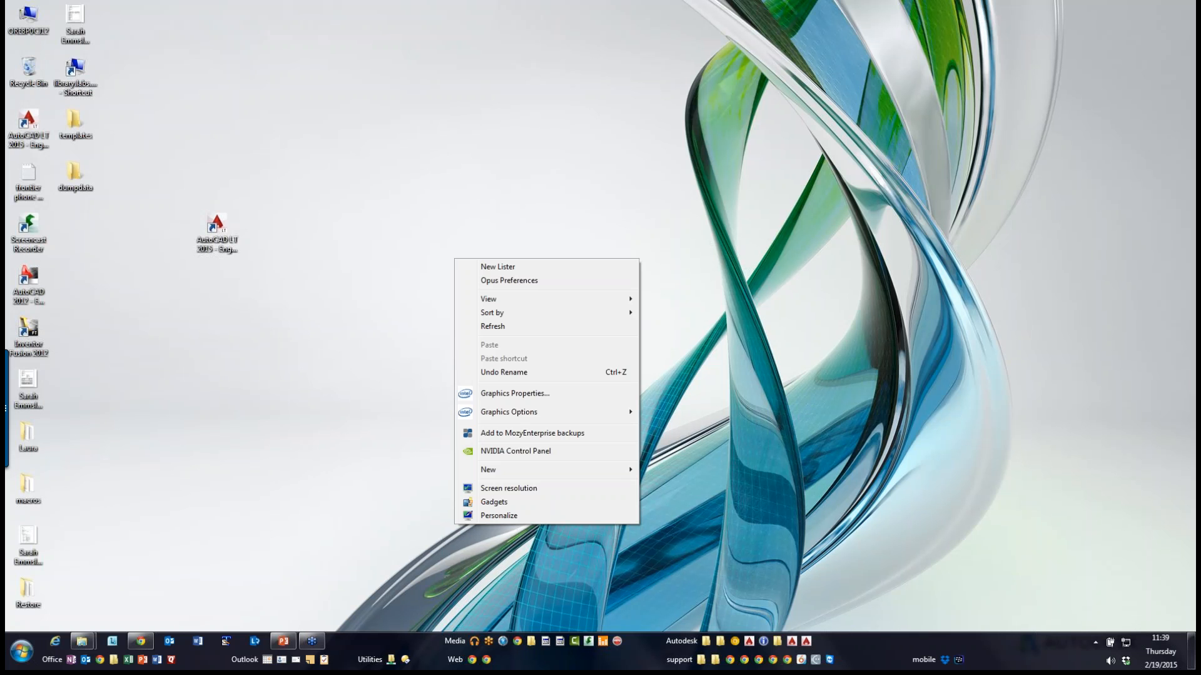
Step: Start creating a new desktop shortcut and browse to the System (C:) drive for its target
{"action": "mouse_move", "coordinate": [494, 470]}
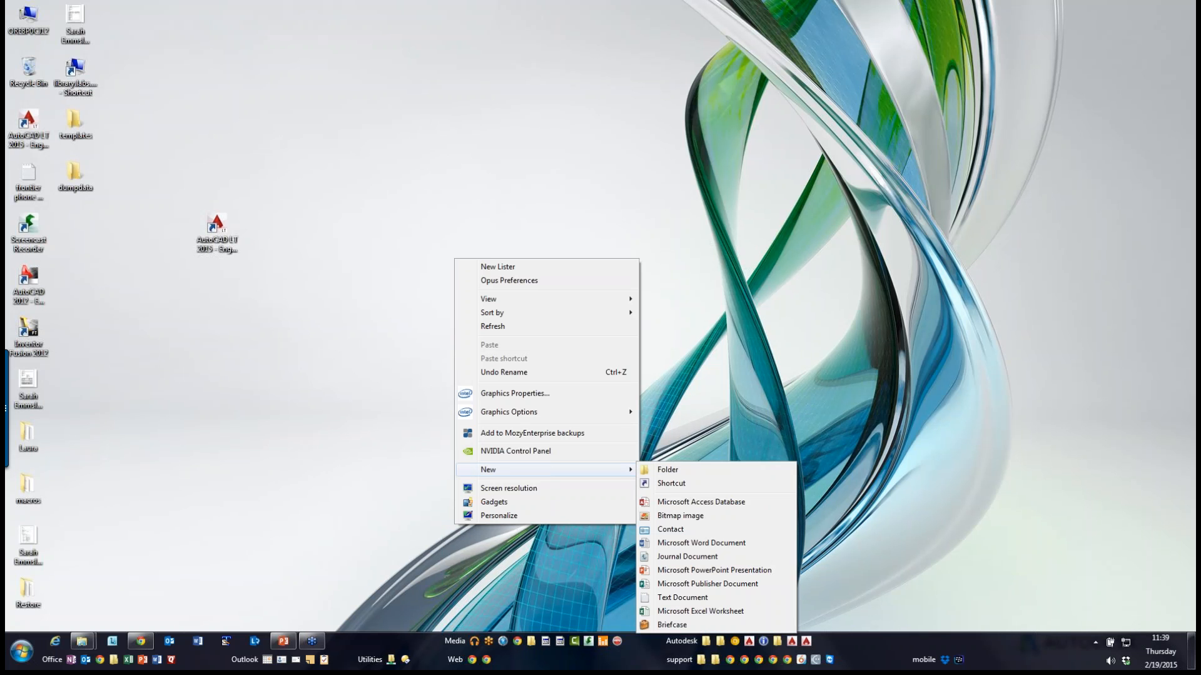
{"action": "left_click", "coordinate": [671, 483]}
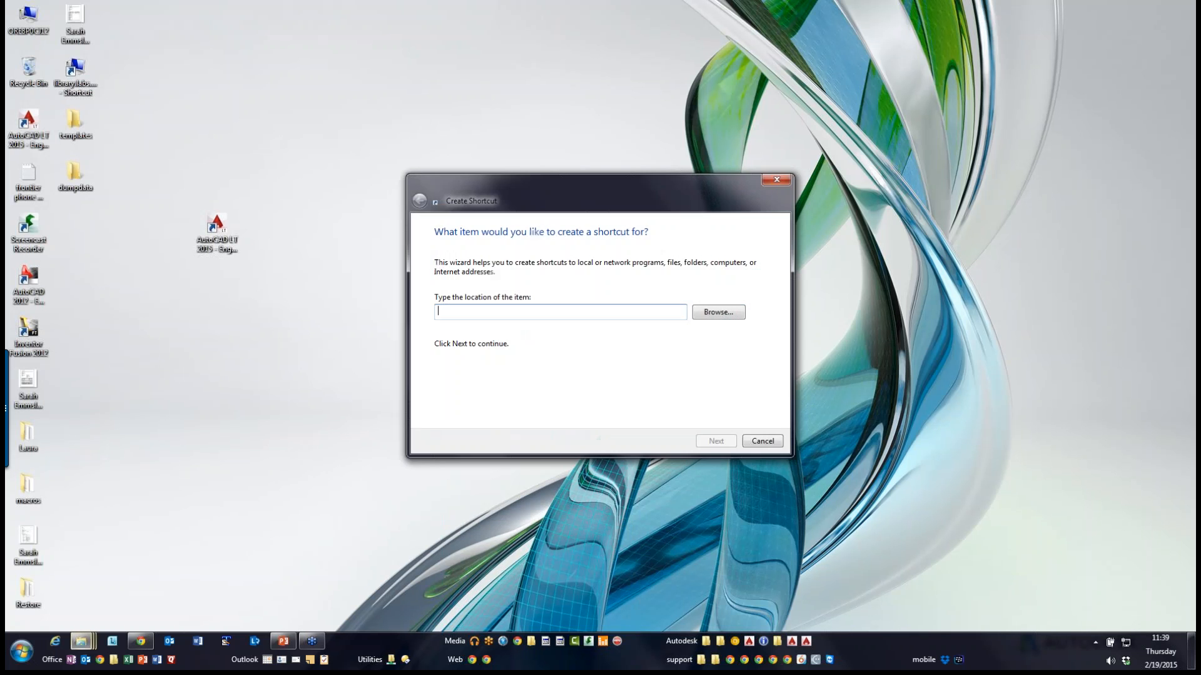
{"action": "left_click", "coordinate": [718, 312]}
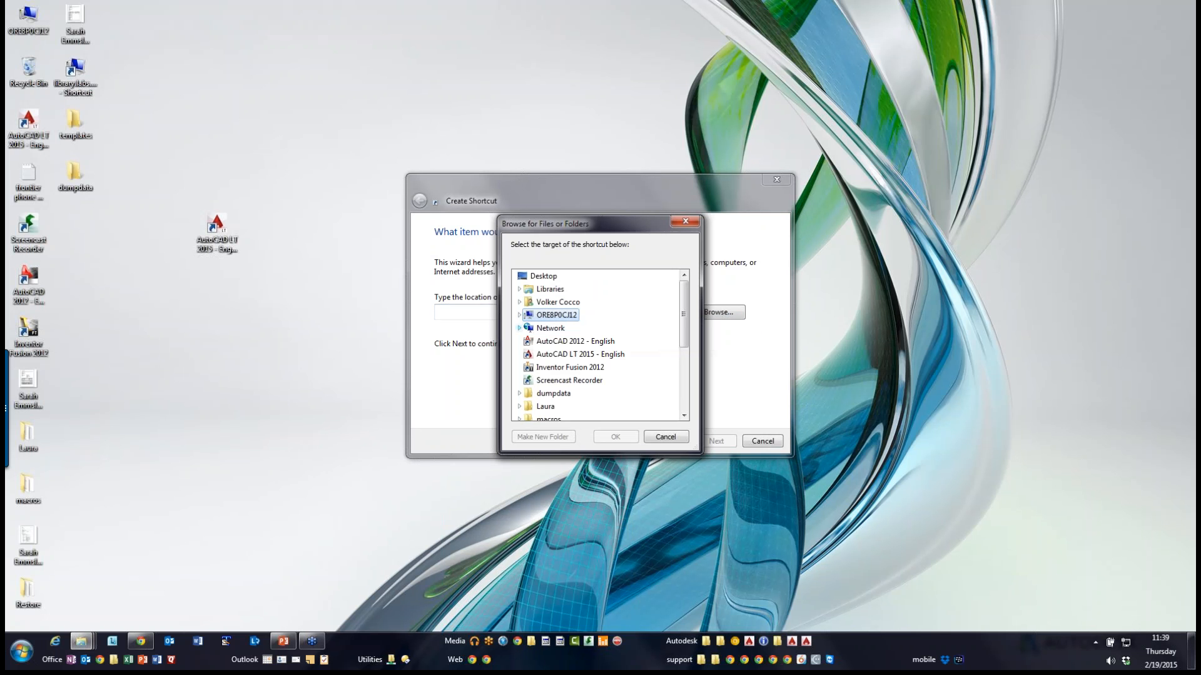
{"action": "left_click", "coordinate": [519, 315]}
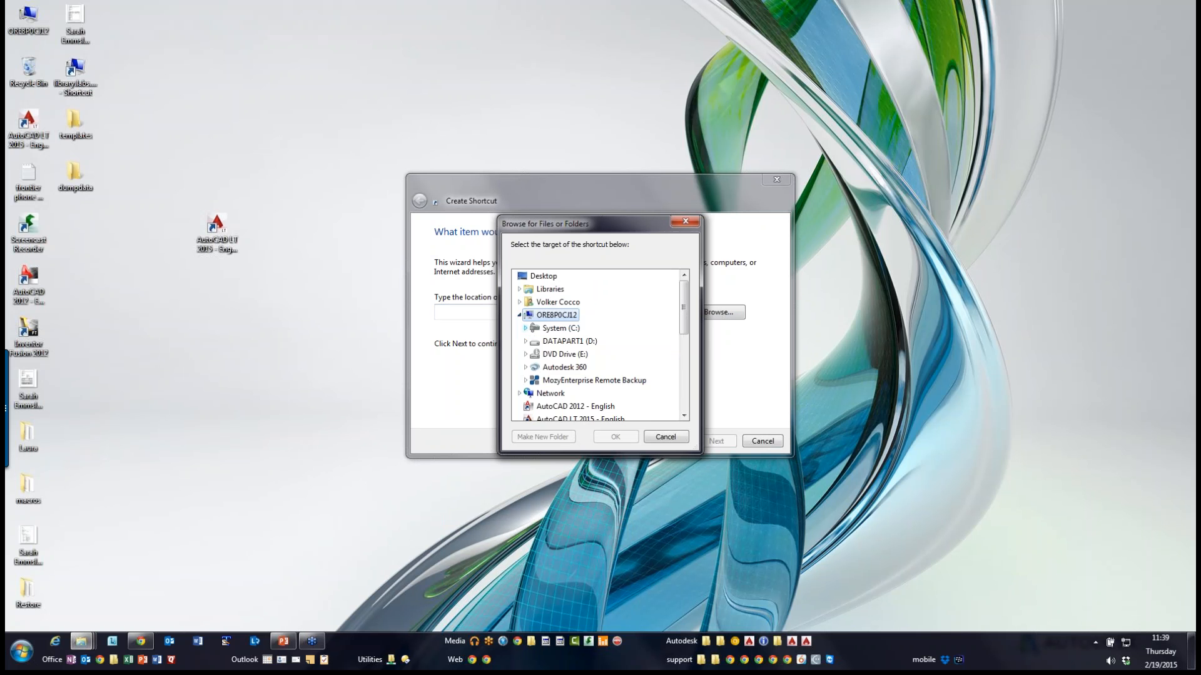
{"action": "left_click", "coordinate": [525, 328]}
{"action": "scroll", "coordinate": [578, 375], "scroll_direction": "down", "scroll_amount": 3}
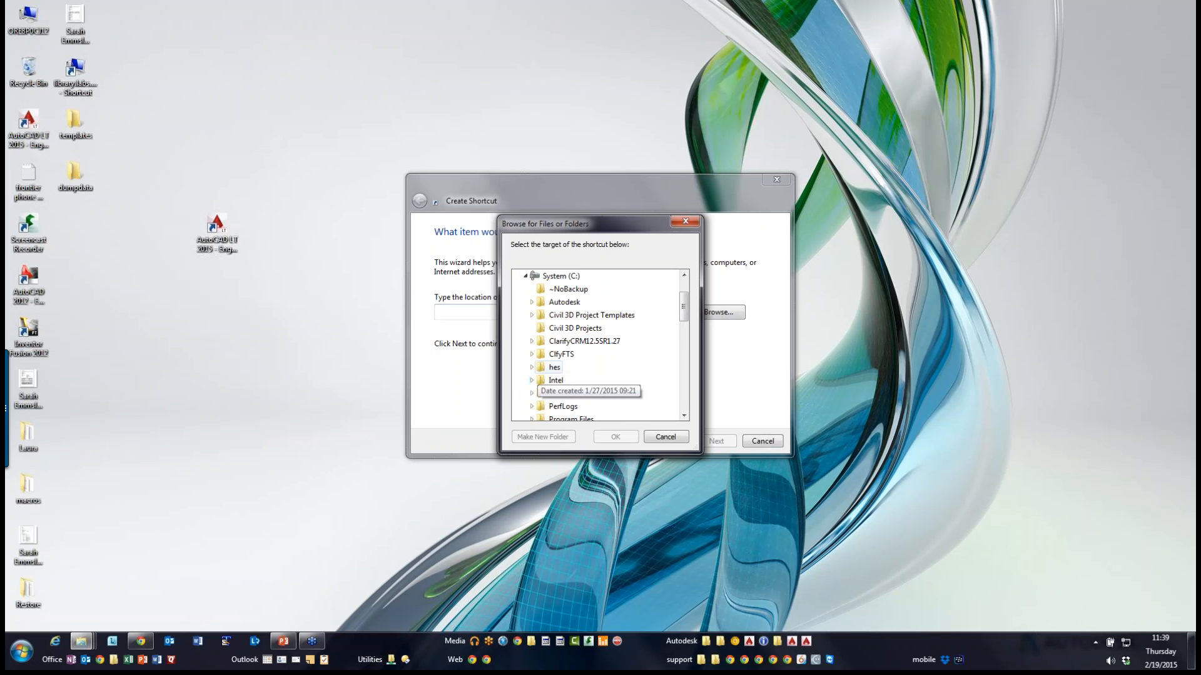
{"action": "left_click", "coordinate": [532, 354]}
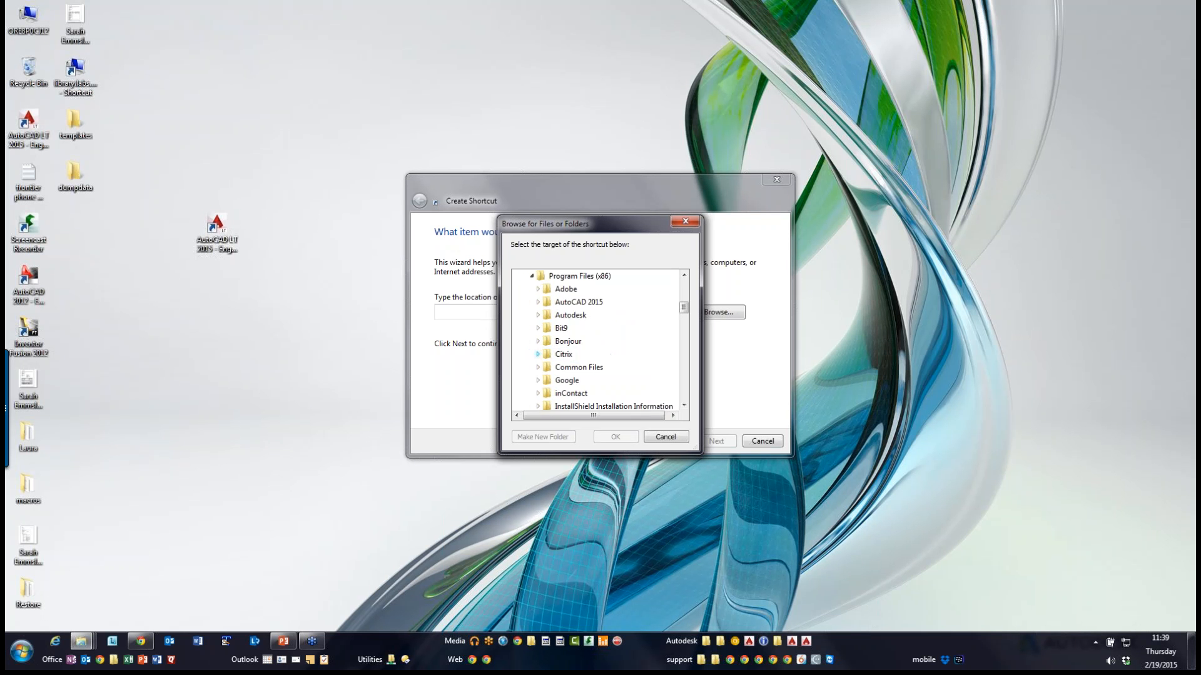
{"action": "scroll", "coordinate": [579, 341], "scroll_direction": "down", "scroll_amount": 1}
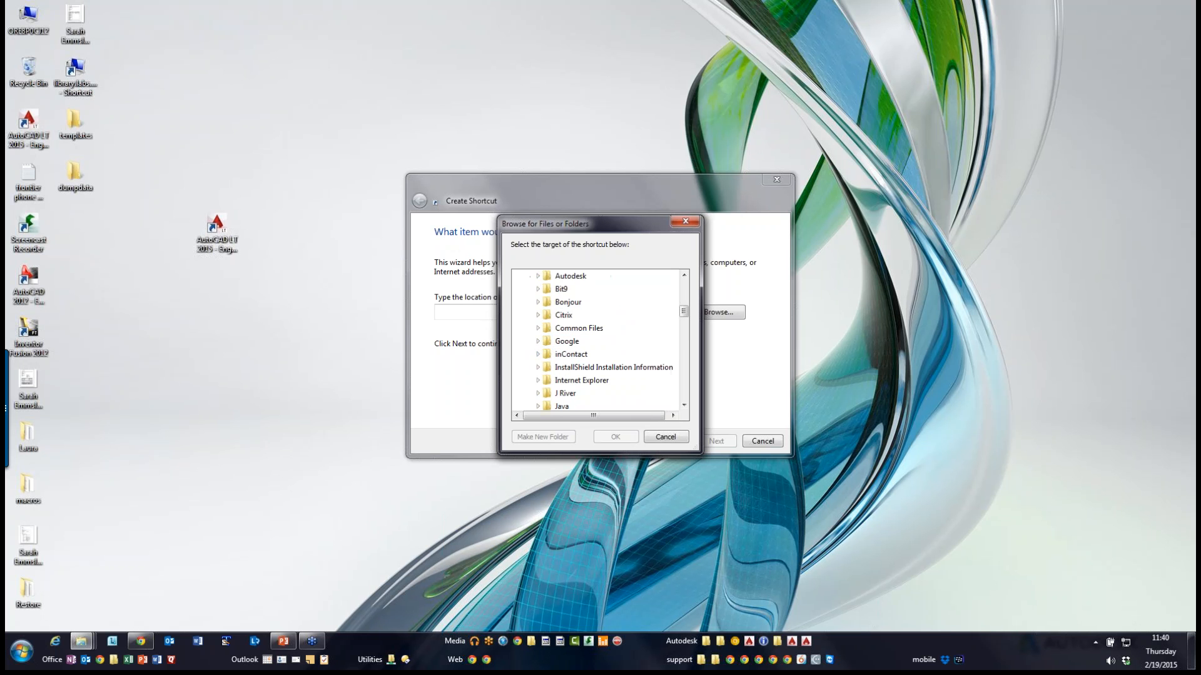
{"action": "left_click", "coordinate": [538, 275]}
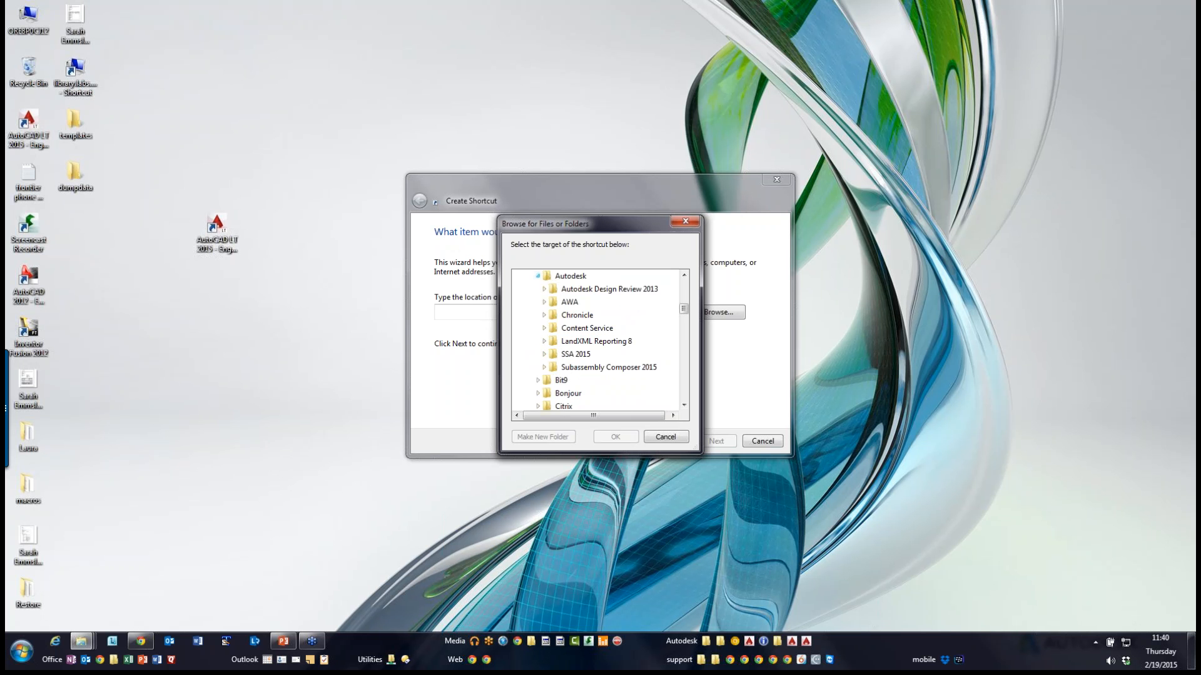
{"action": "left_click", "coordinate": [538, 276]}
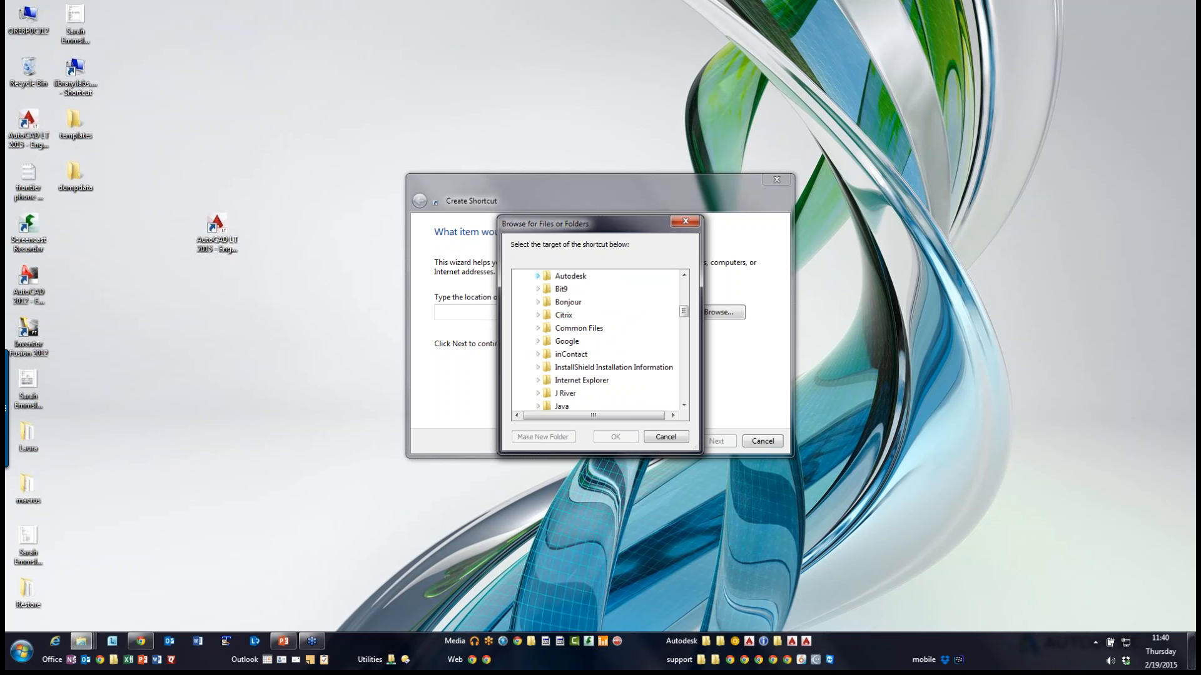
{"action": "scroll", "coordinate": [562, 341], "scroll_direction": "up", "scroll_amount": 1}
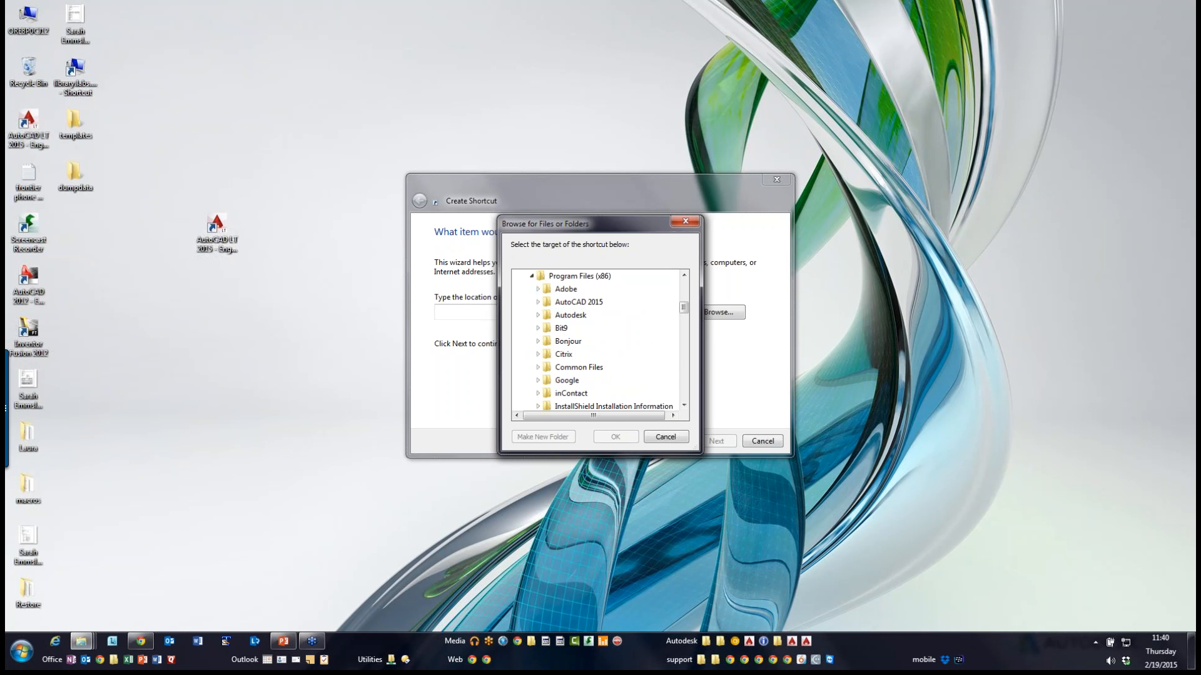
{"action": "left_click", "coordinate": [532, 276]}
{"action": "scroll", "coordinate": [535, 276], "scroll_direction": "up", "scroll_amount": 1}
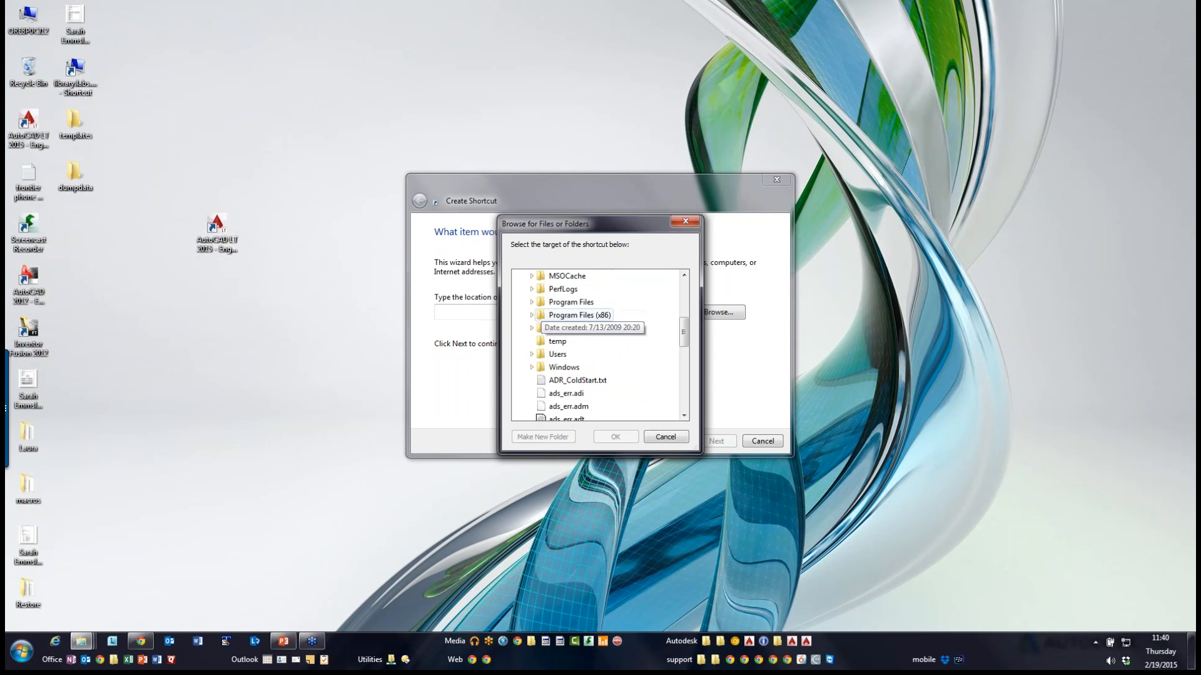
Step: Set the shortcut's target to acadlt.exe in Program Files\Autodesk\AutoCAD LT 2015
{"action": "left_click", "coordinate": [532, 302]}
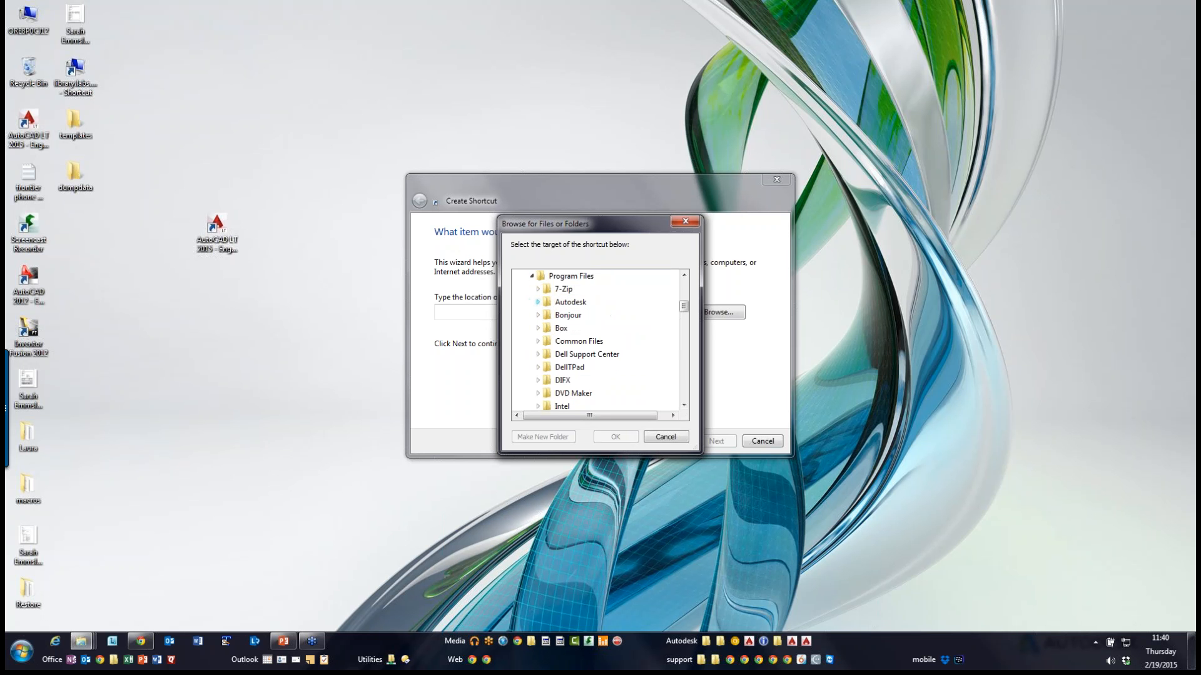
{"action": "left_click", "coordinate": [538, 302]}
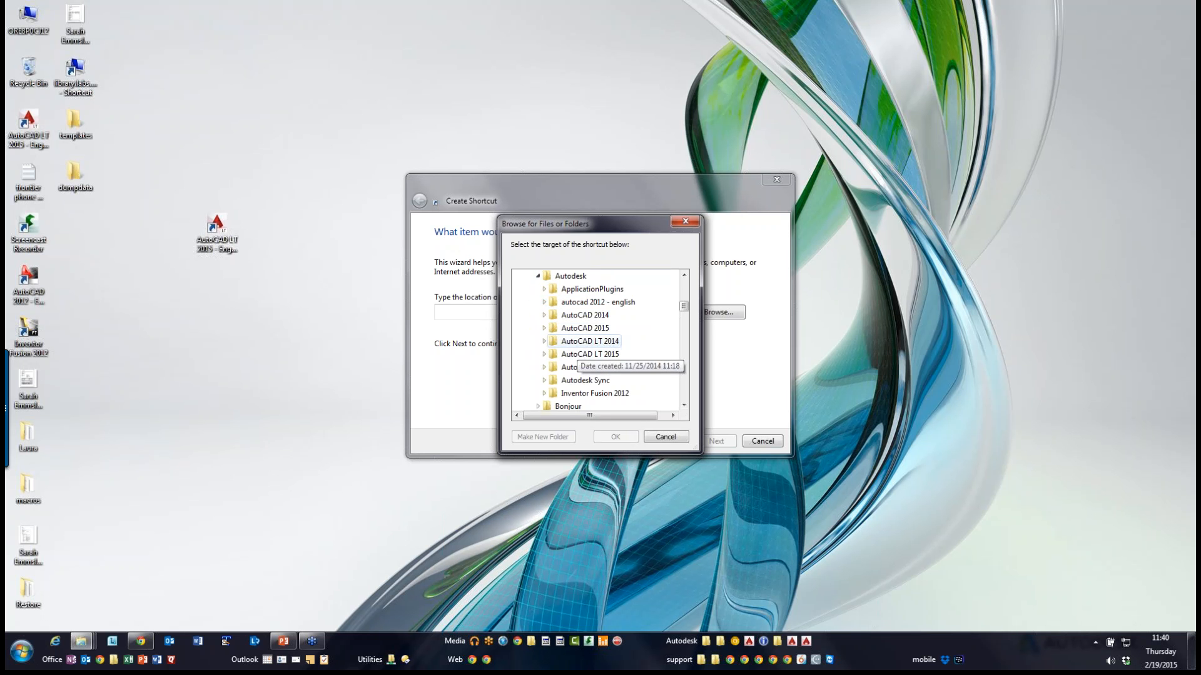
{"action": "left_click", "coordinate": [544, 354]}
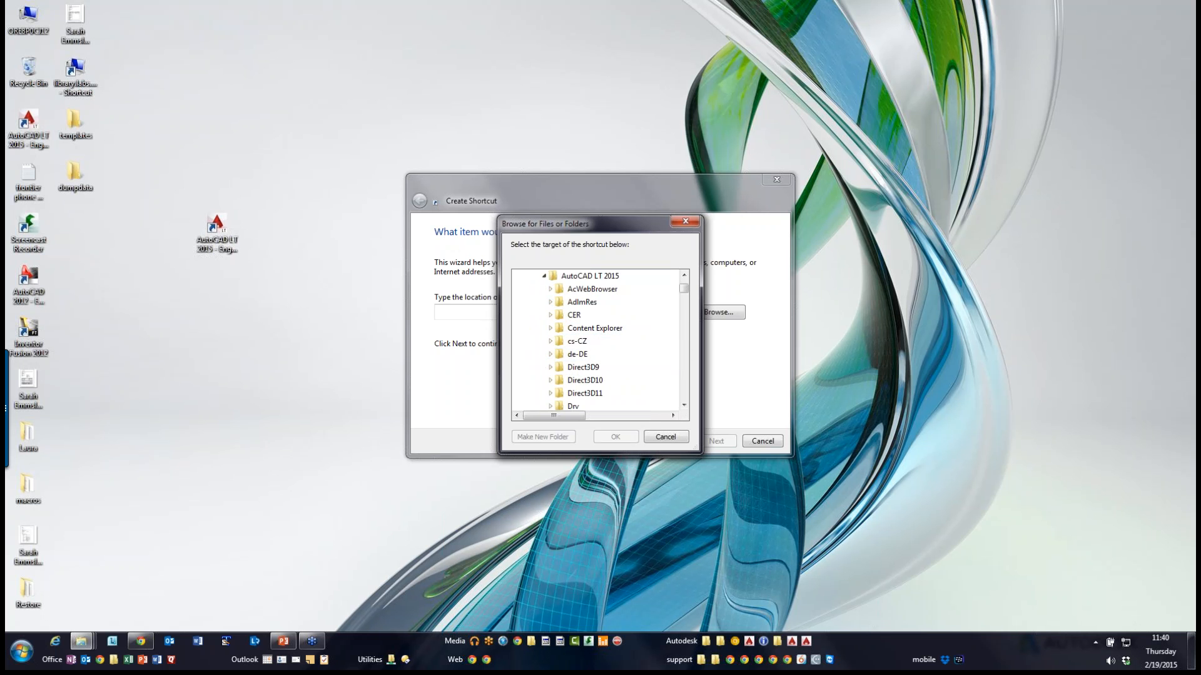
{"action": "left_click_drag", "start_coordinate": [684, 288], "coordinate": [683, 293]}
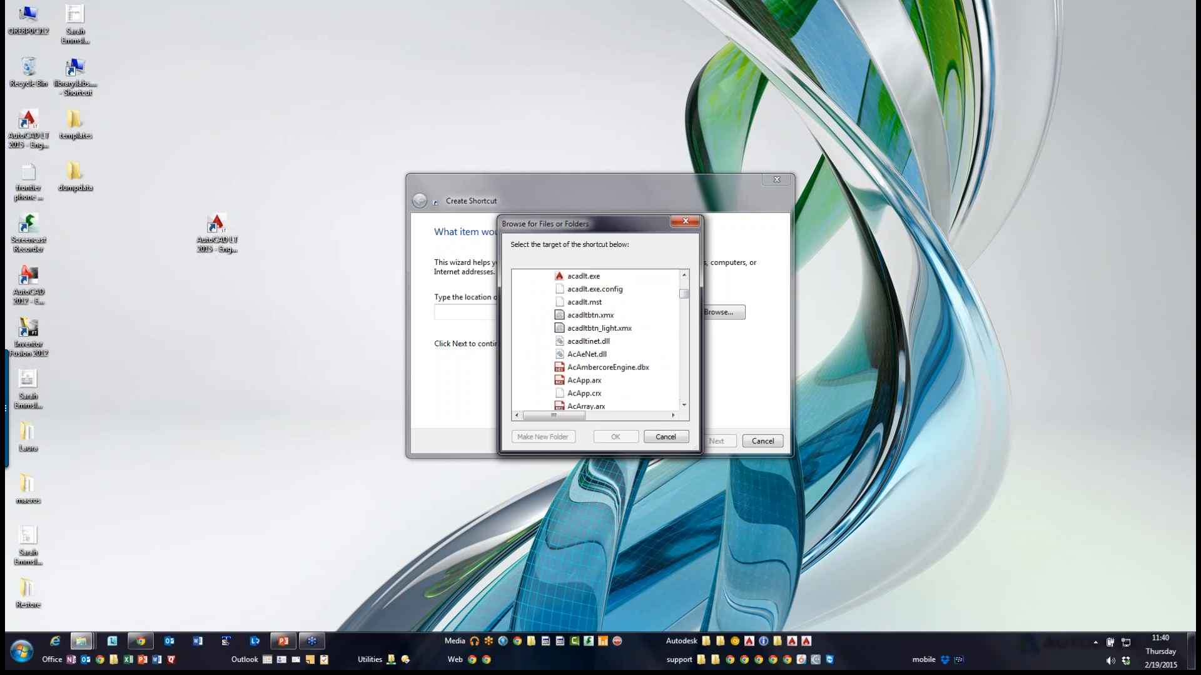
{"action": "left_click", "coordinate": [584, 275]}
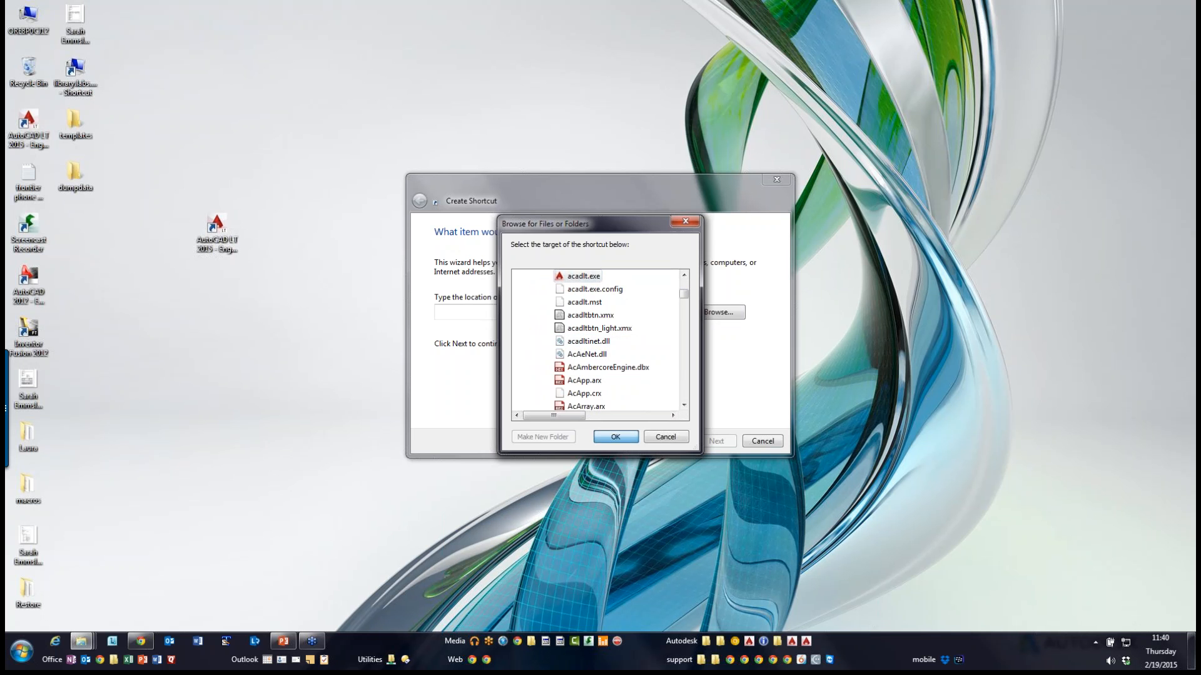
{"action": "key", "text": "Return"}
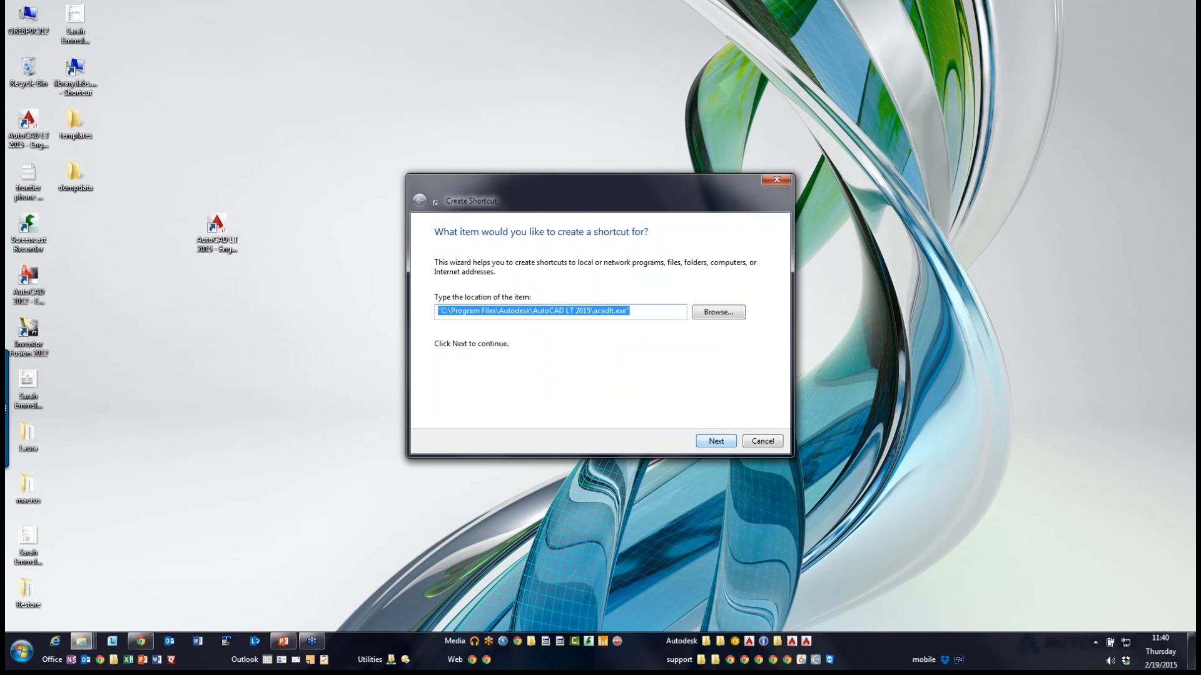
Step: Name the shortcut ACME LT and finish creating it on the desktop
{"action": "key", "text": "Return"}
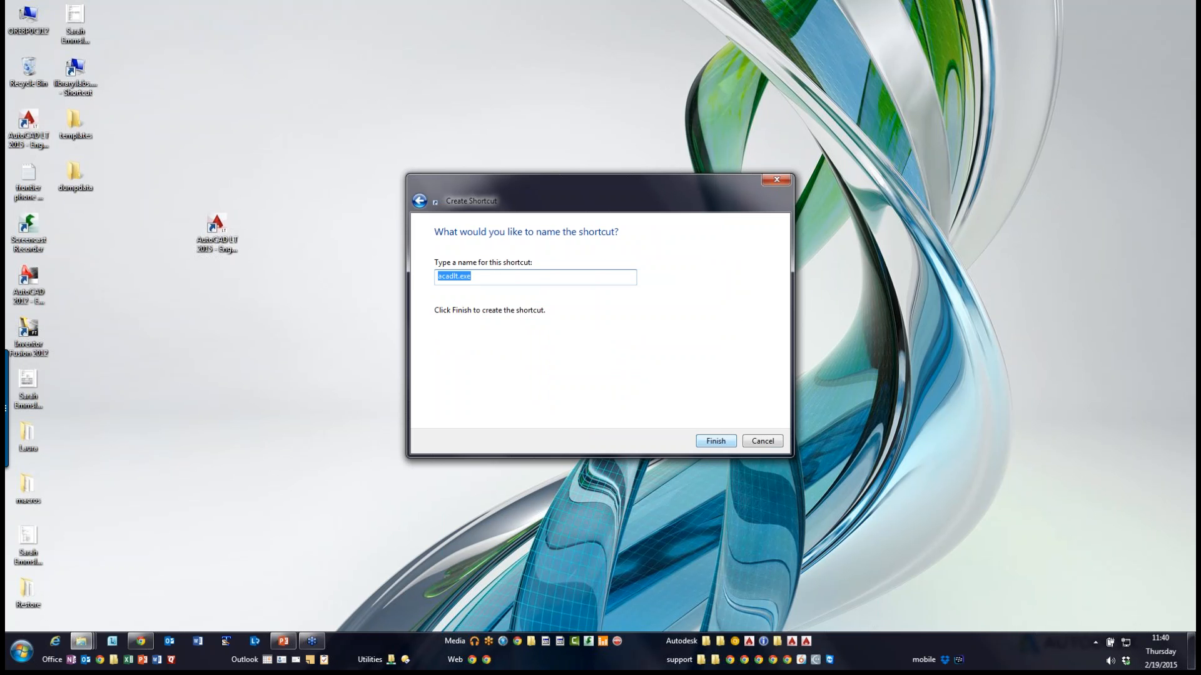
{"action": "type", "text": "ACME LT"}
{"action": "key", "text": "Return"}
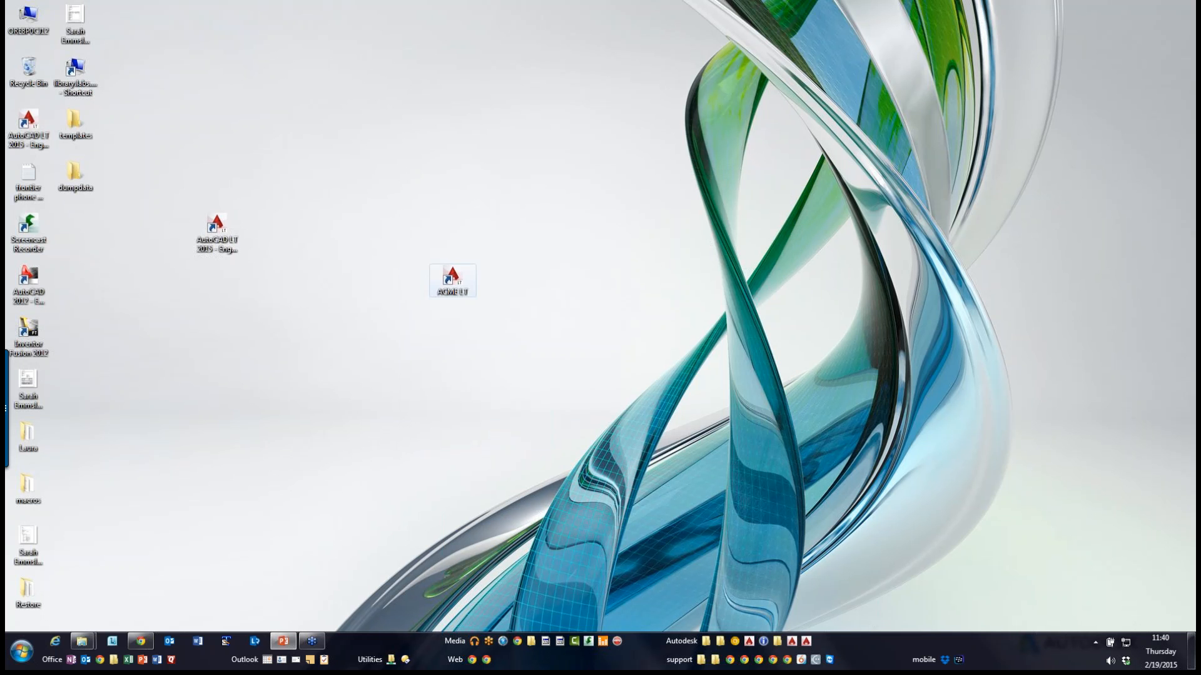
Step: Open the properties of the ACME LT desktop shortcut and append the /t switch to its target
{"action": "left_click", "coordinate": [452, 280]}
{"action": "right_click", "coordinate": [450, 276]}
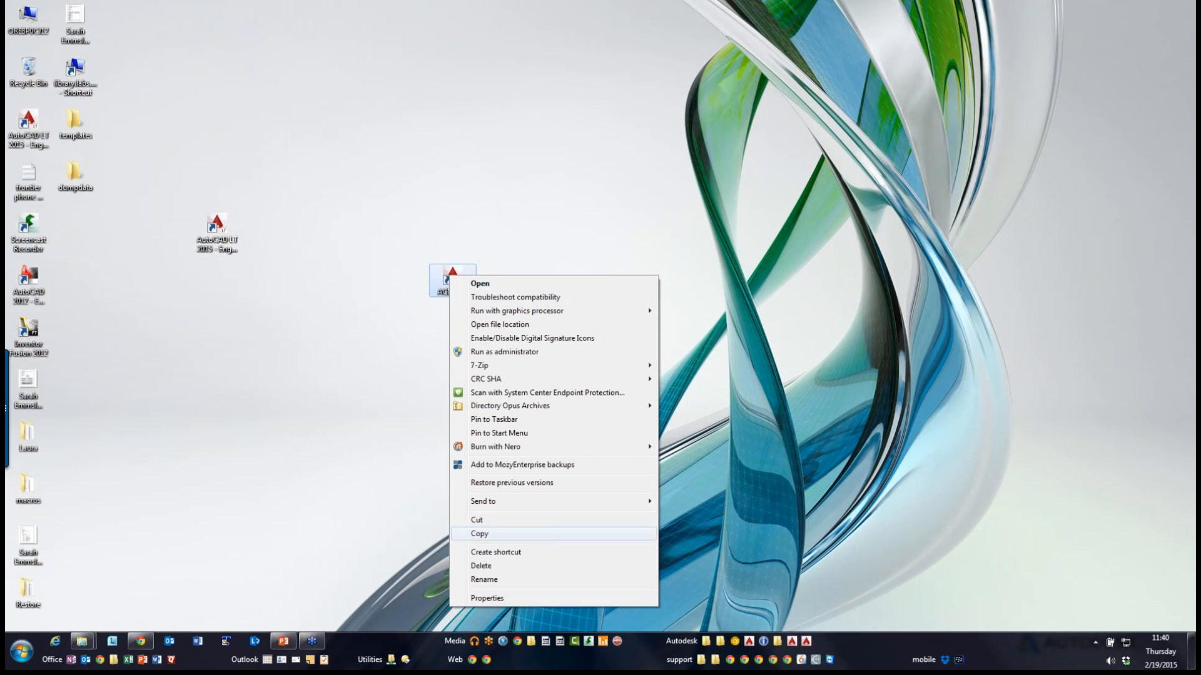
{"action": "left_click", "coordinate": [487, 598]}
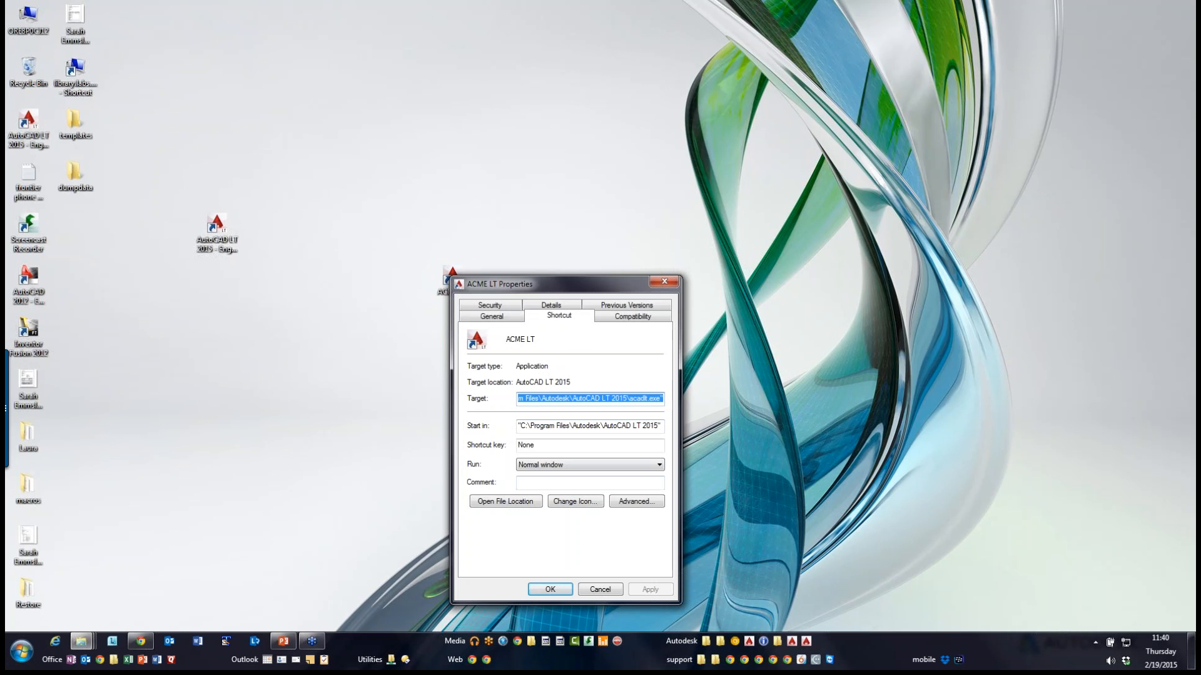
{"action": "left_click_drag", "start_coordinate": [576, 399], "coordinate": [664, 398]}
{"action": "left_click", "coordinate": [661, 398]}
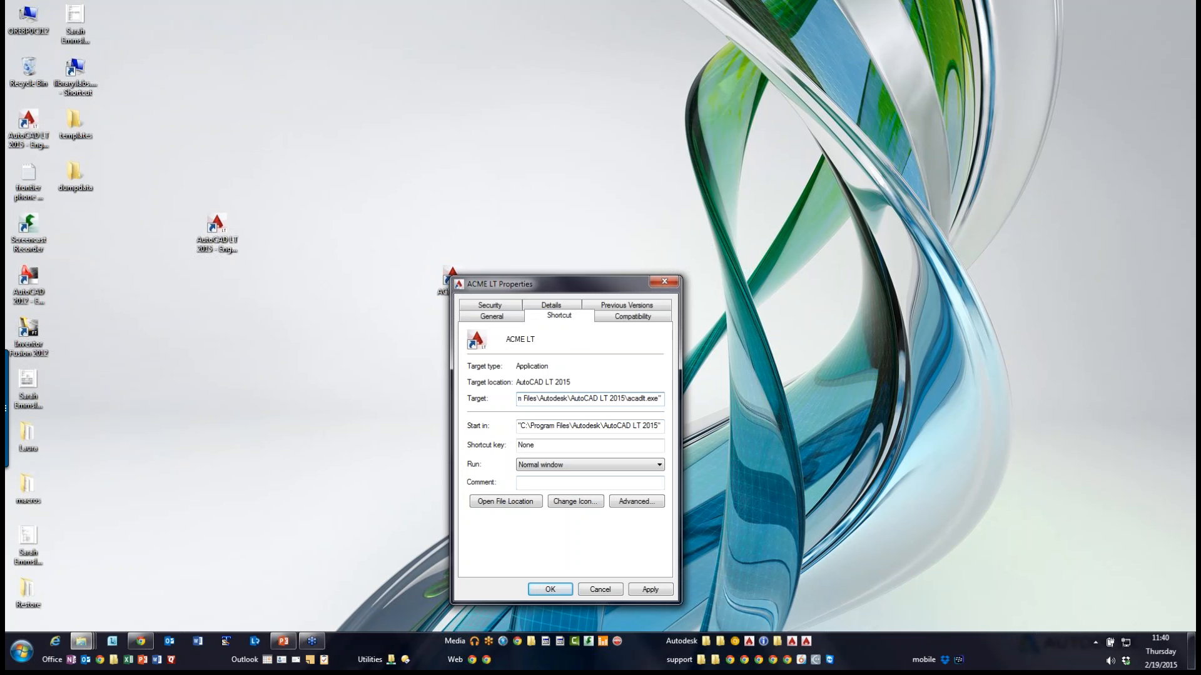
{"action": "type", "text": "/t"}
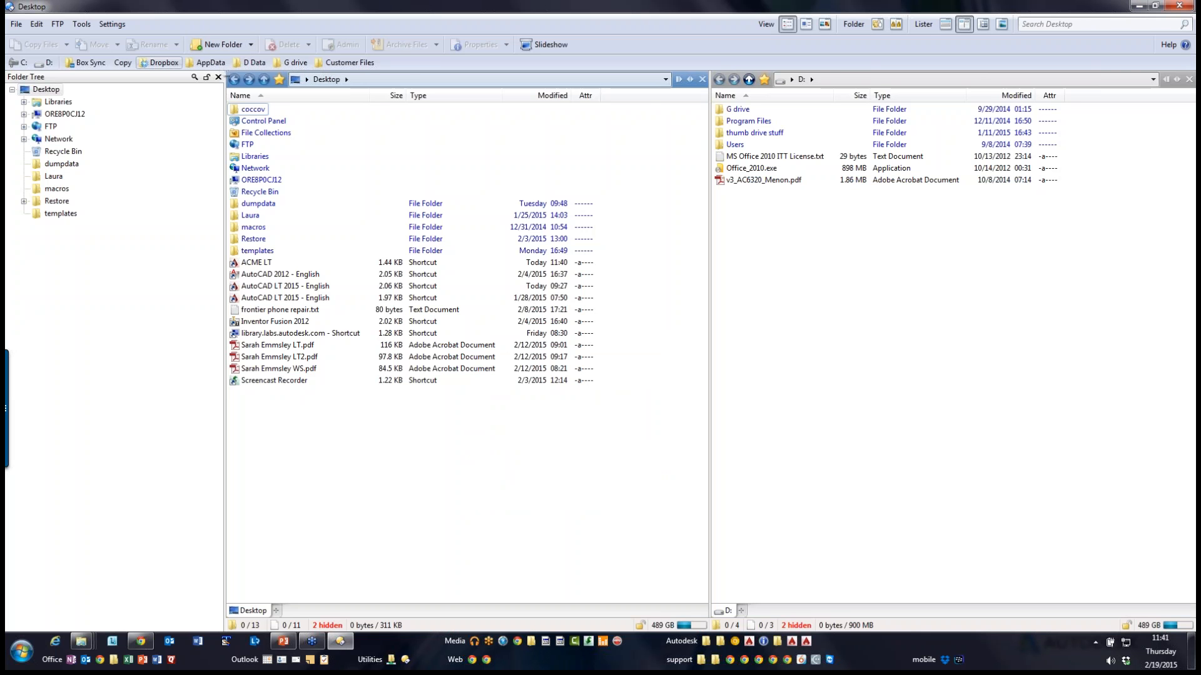
Step: Copy the full path of acme.dwt from Box Sync\AutoCAD Webinars\2015-02-19 Beyond the Basics - Creating and Using Templates
{"action": "left_click", "coordinate": [86, 62]}
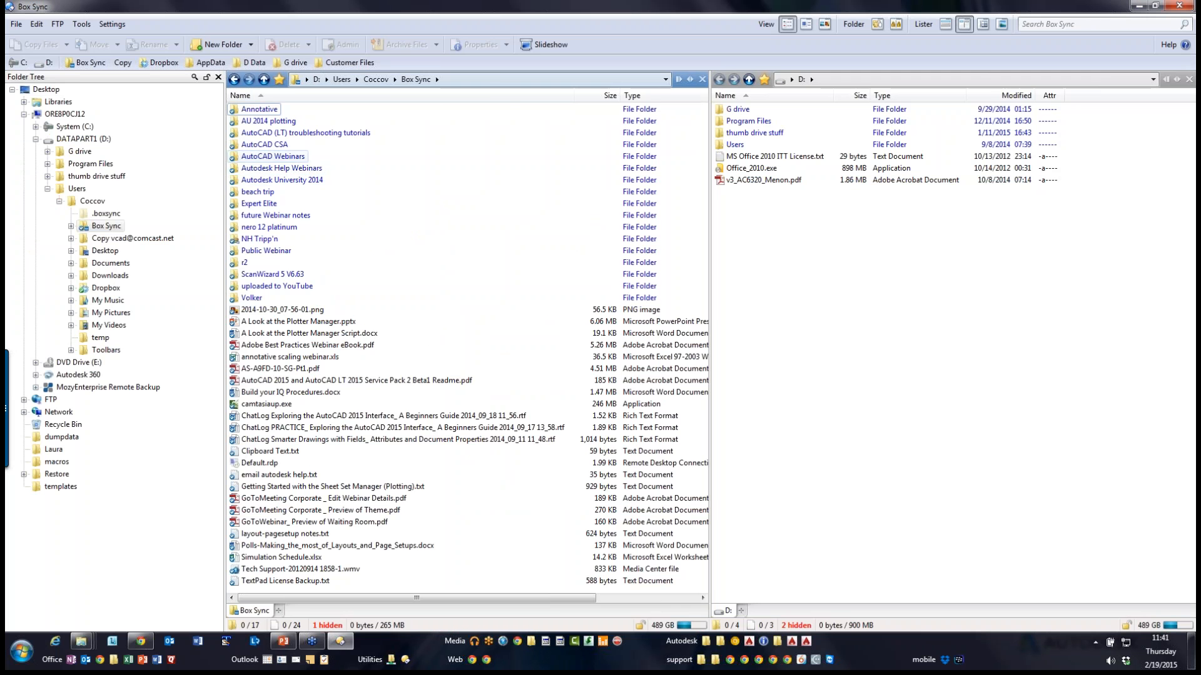
{"action": "double_click", "coordinate": [272, 156]}
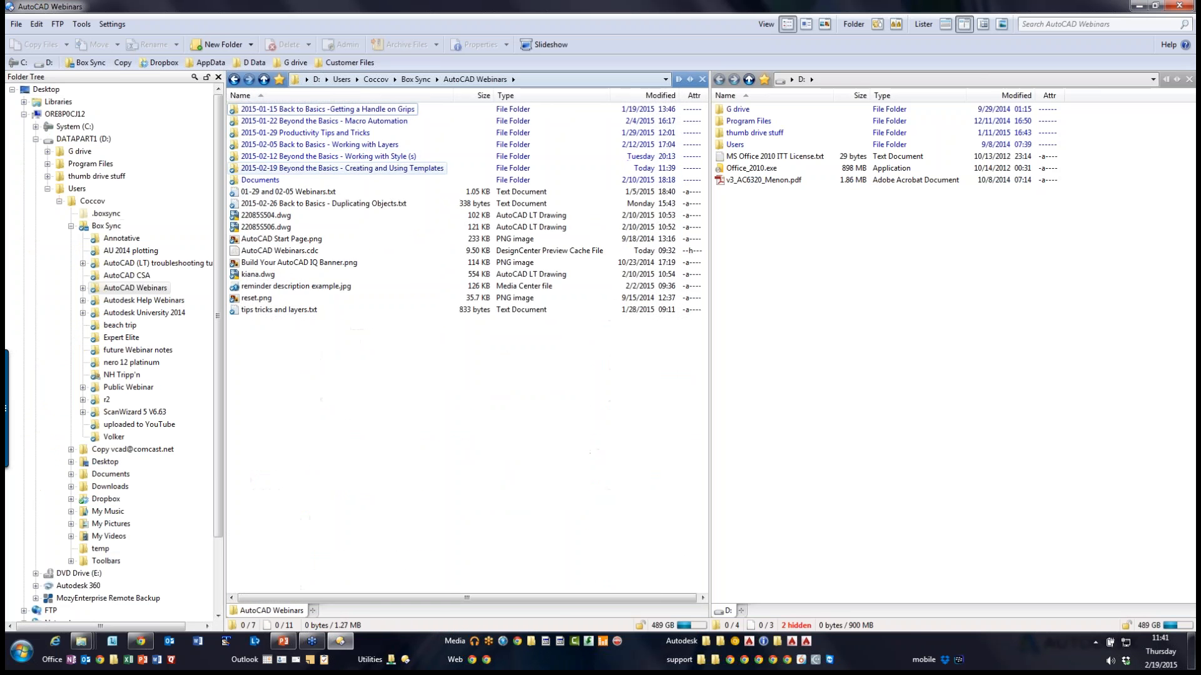
{"action": "double_click", "coordinate": [312, 168]}
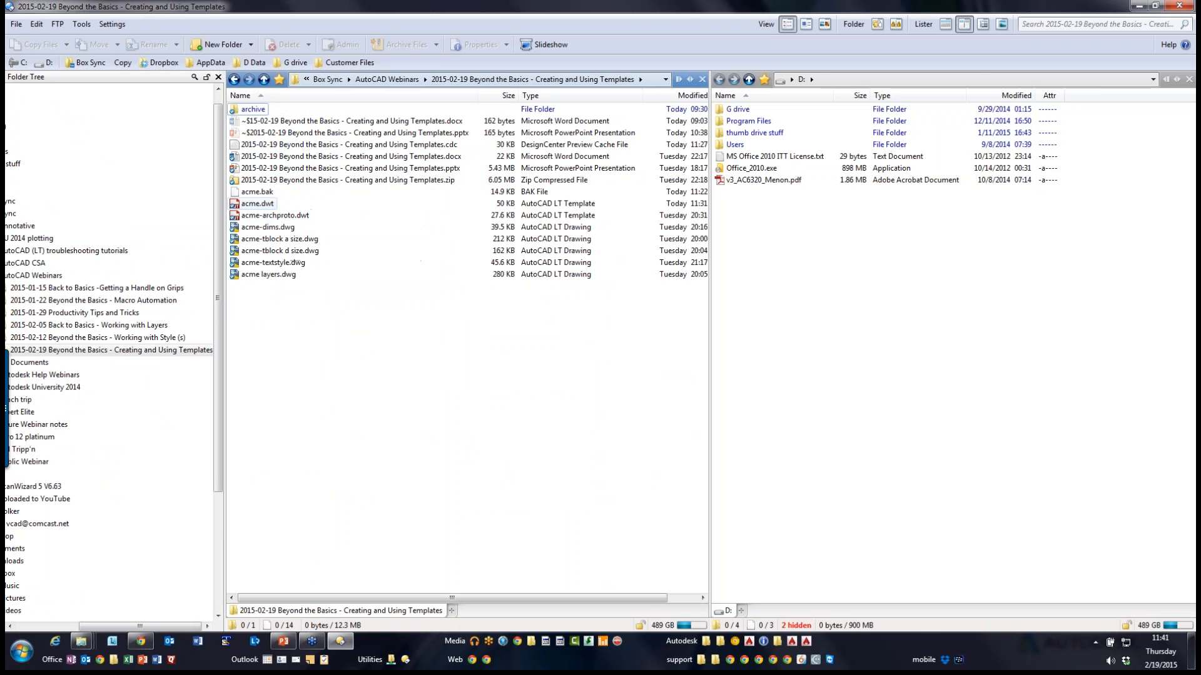
{"action": "left_click", "coordinate": [257, 204]}
{"action": "left_click", "coordinate": [37, 24]}
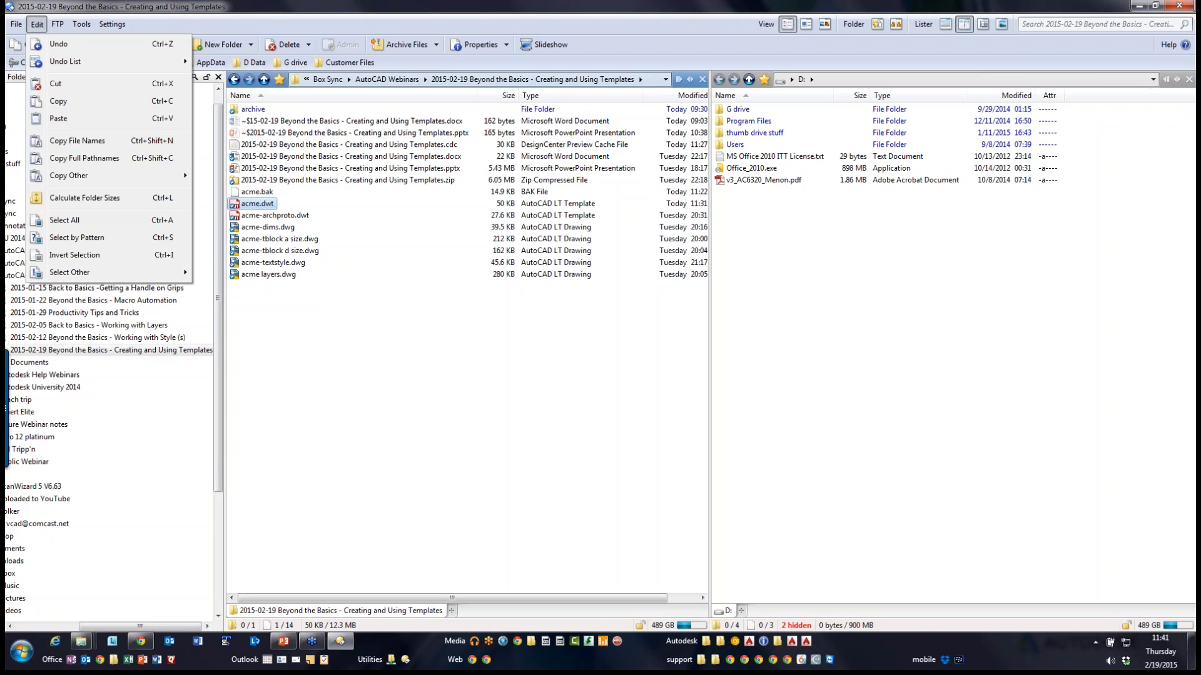
{"action": "left_click", "coordinate": [90, 159]}
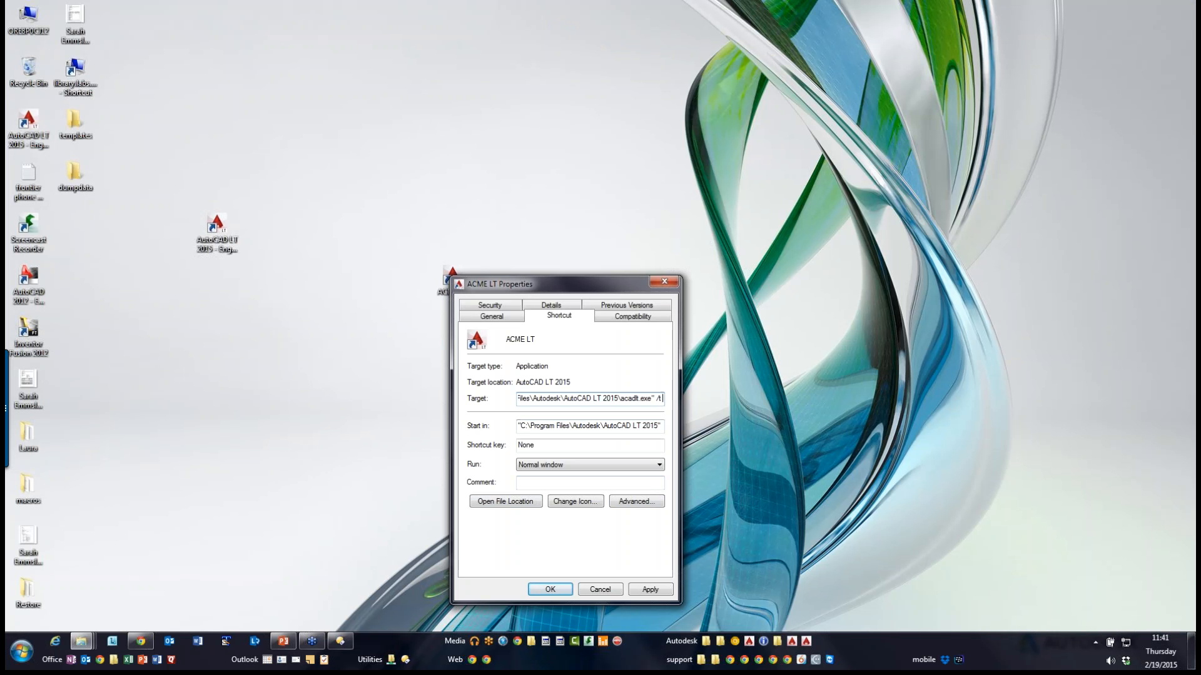
Step: Complete the ACME LT shortcut's target with the copied acme.dwt path in quotation marks after /t, and apply the change
{"action": "type", "text": "\""}
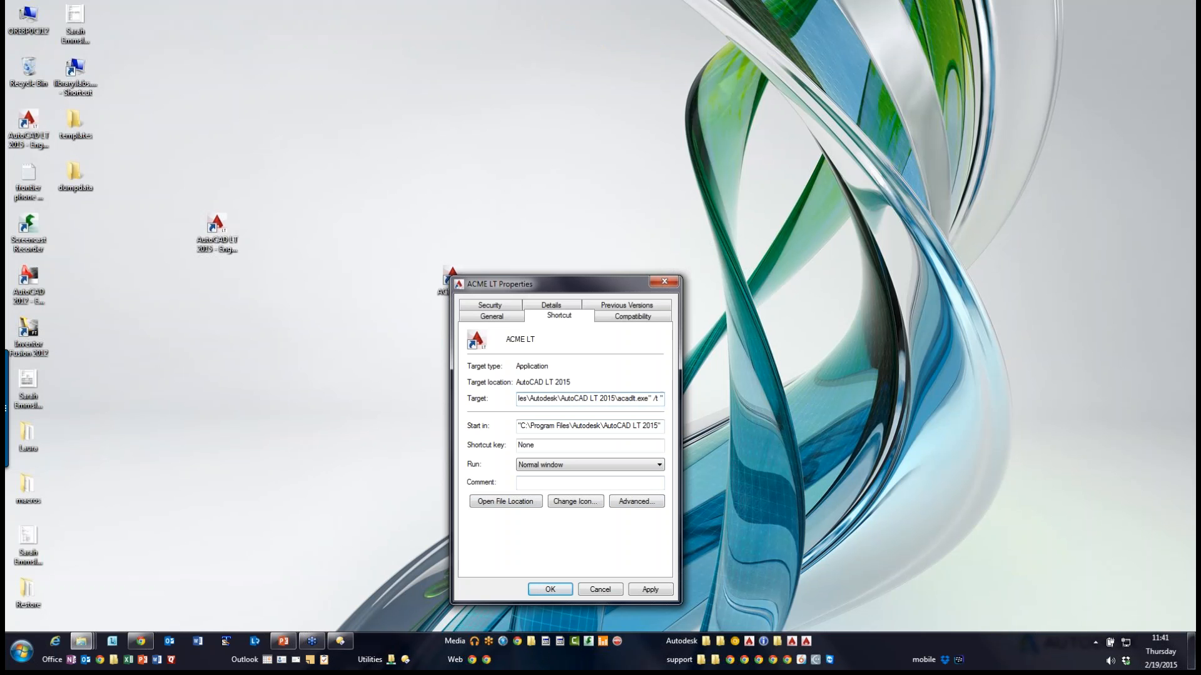
{"action": "key", "text": "ctrl+v"}
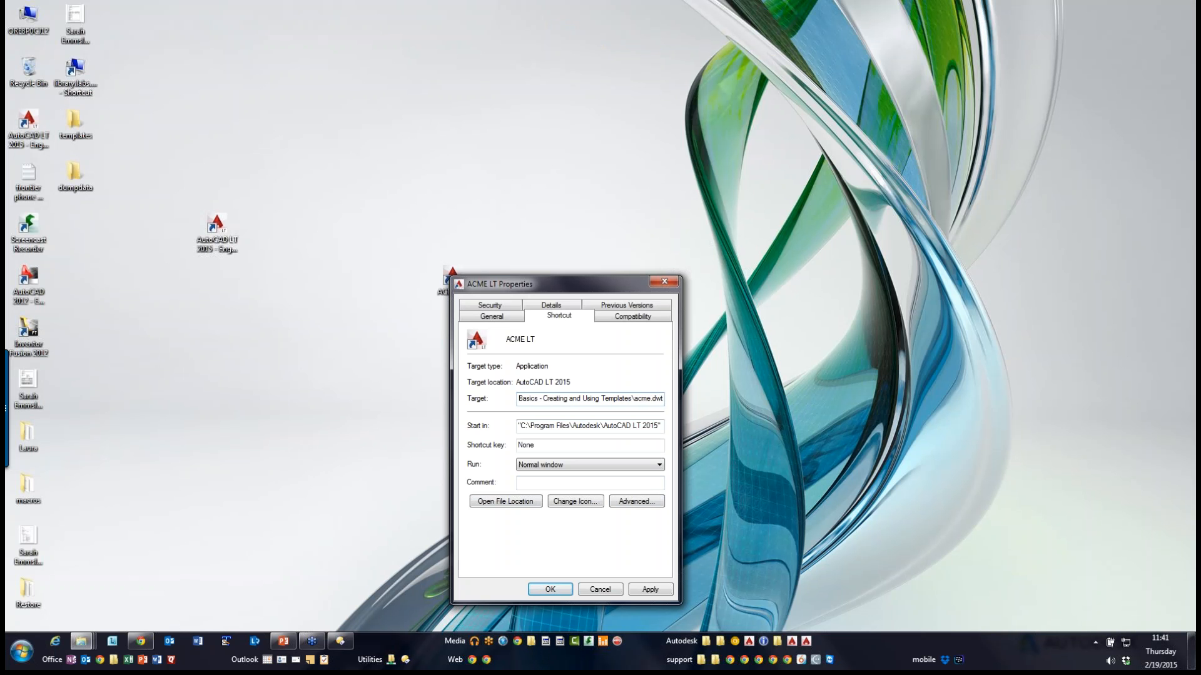
{"action": "type", "text": "\""}
{"action": "left_click", "coordinate": [651, 590]}
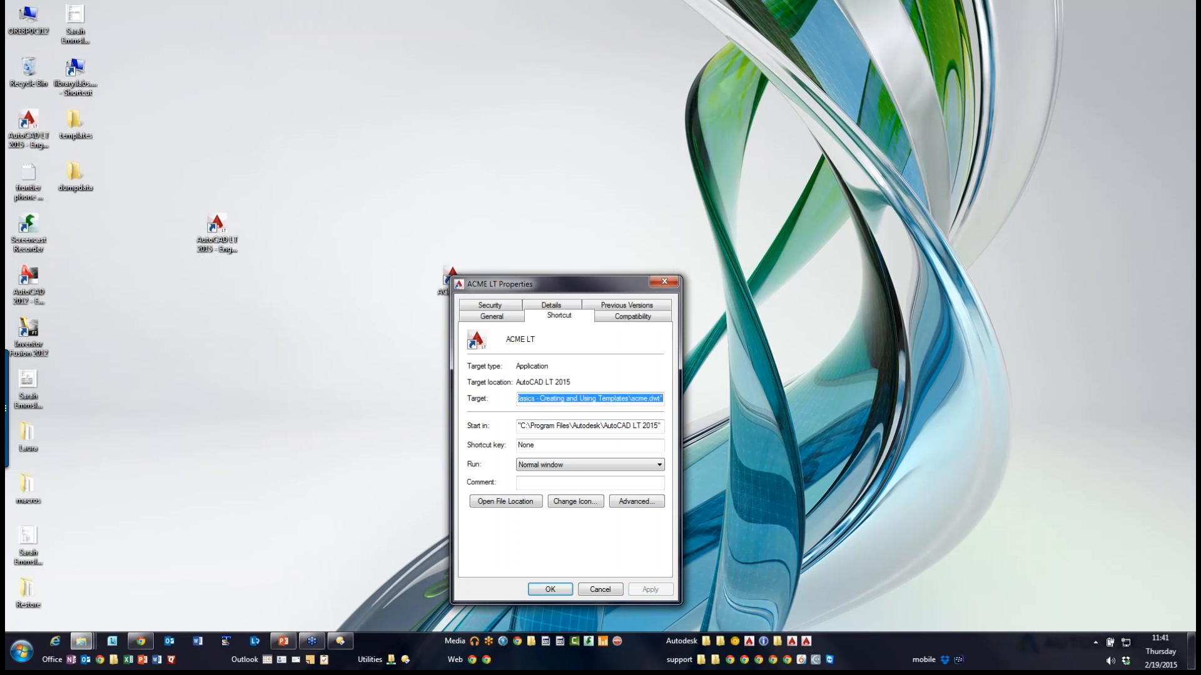
{"action": "left_click", "coordinate": [550, 589]}
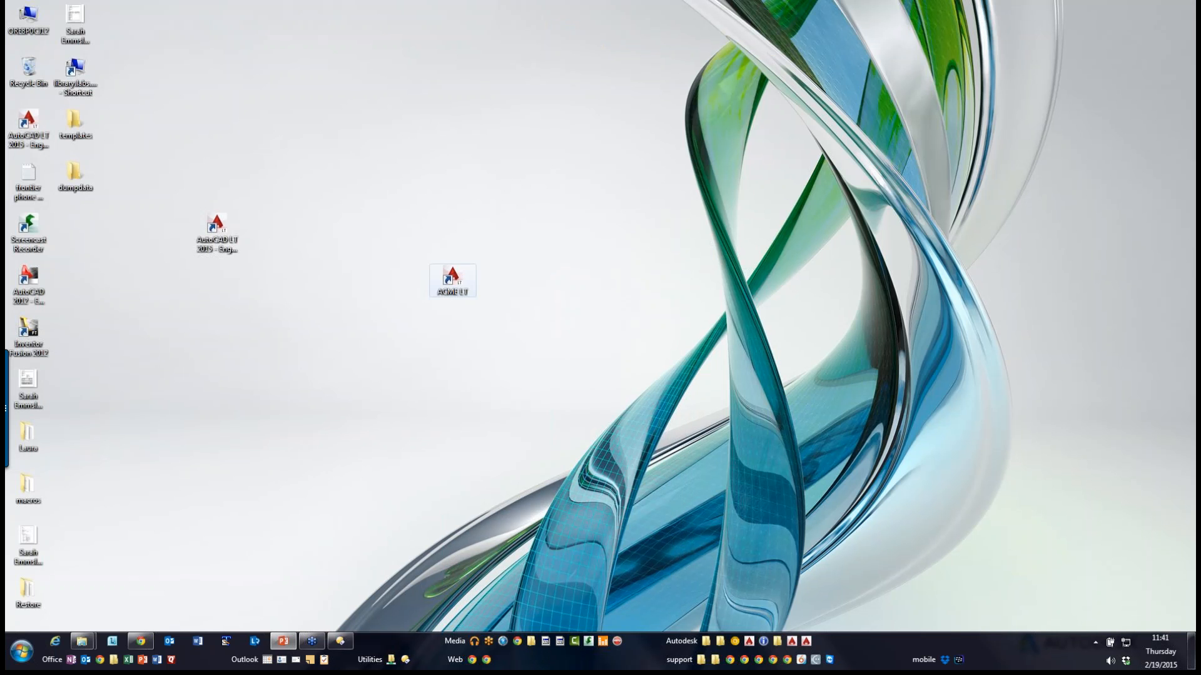
Step: Launch AutoCAD LT with the ACME LT shortcut, start the STARTUP system variable and consult its help page
{"action": "double_click", "coordinate": [452, 279]}
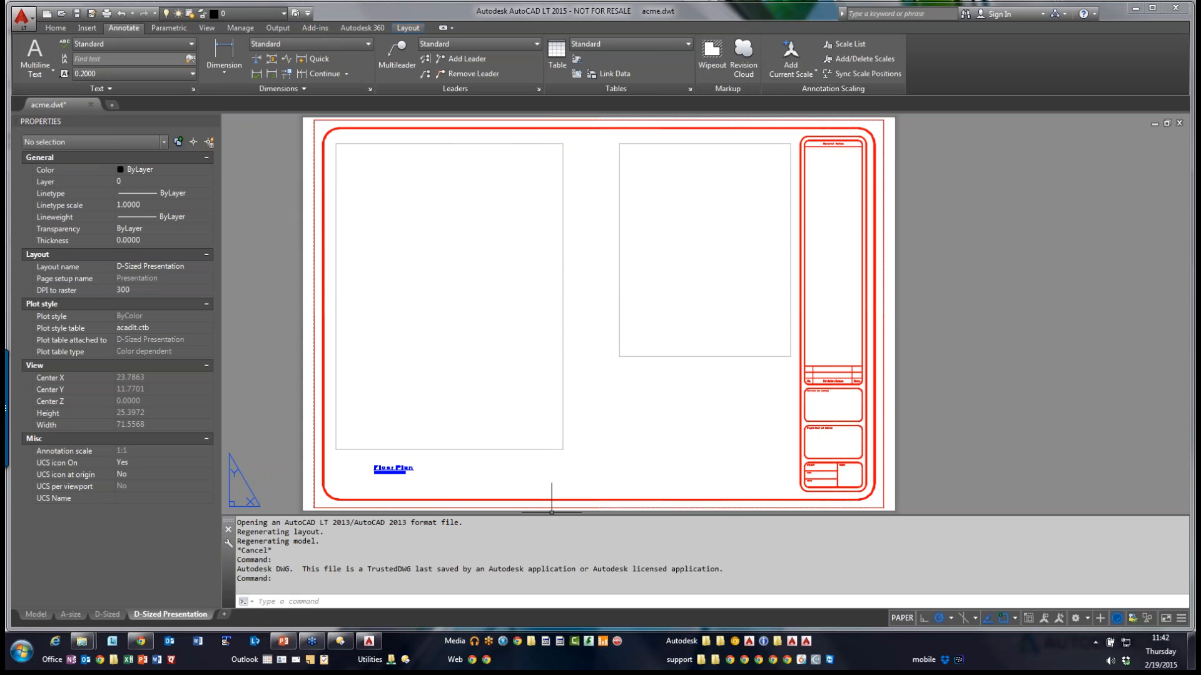
{"action": "type", "text": "s"}
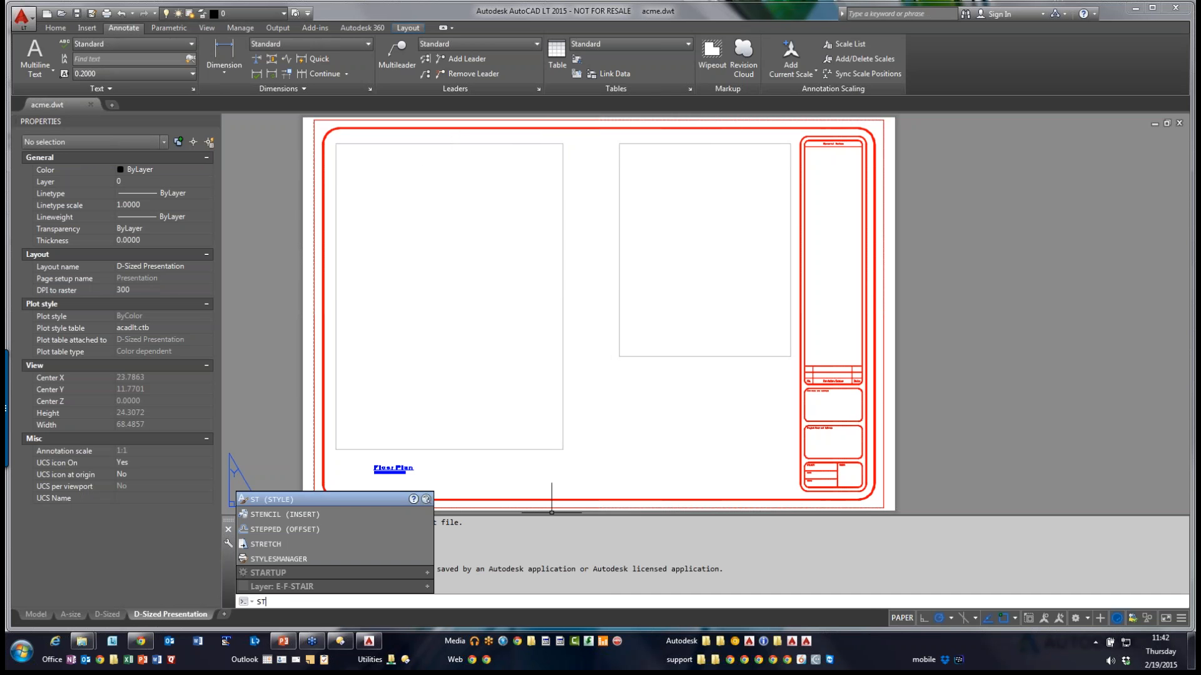
{"action": "type", "text": "t"}
{"action": "key", "text": "Down"}
{"action": "key", "text": "Down"}
{"action": "key", "text": "Down"}
{"action": "key", "text": "Down"}
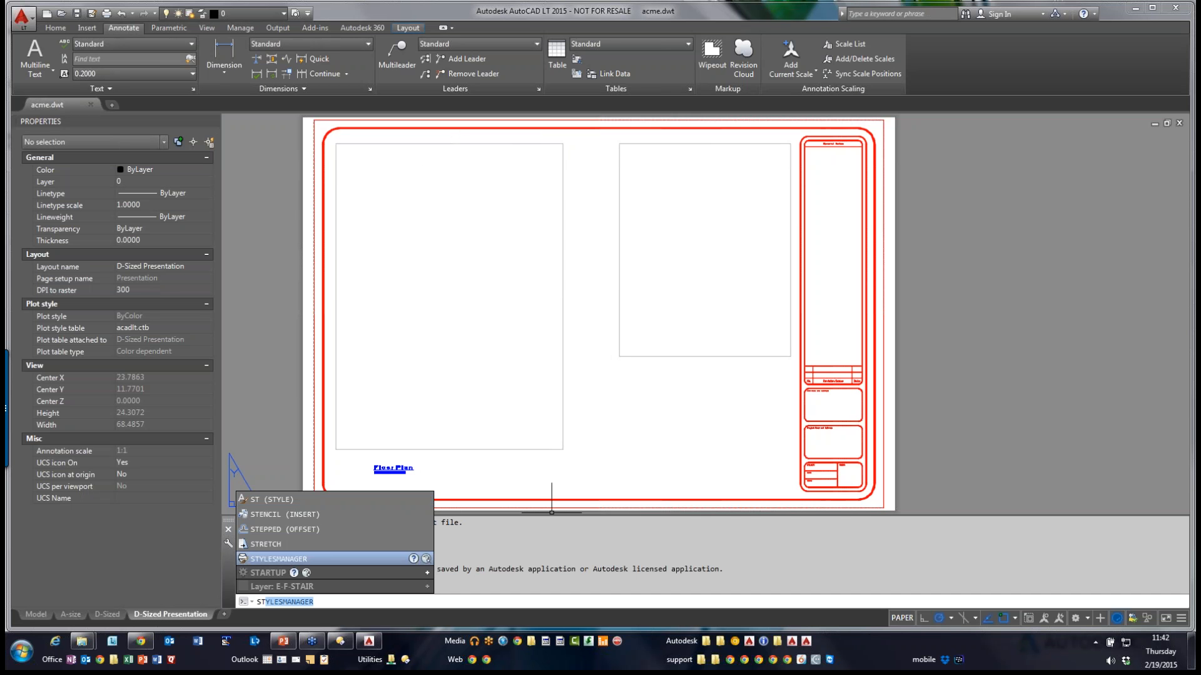
{"action": "key", "text": "Down"}
{"action": "key", "text": "Down"}
{"action": "key", "text": "Up"}
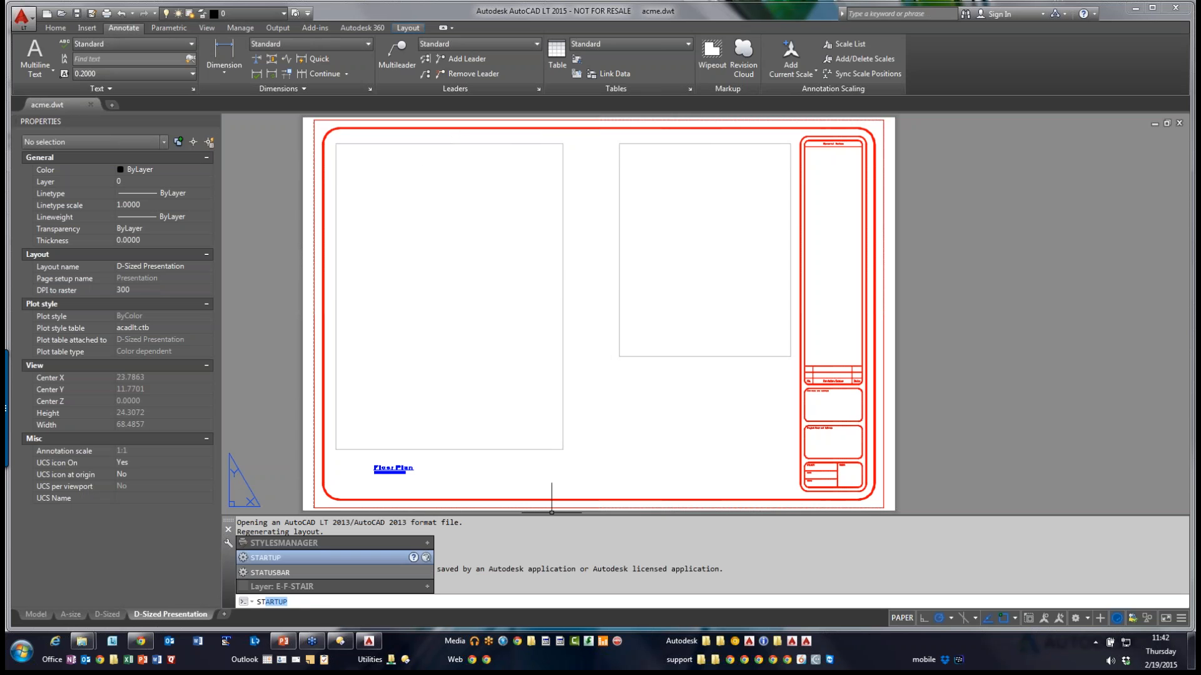
{"action": "key", "text": "Return"}
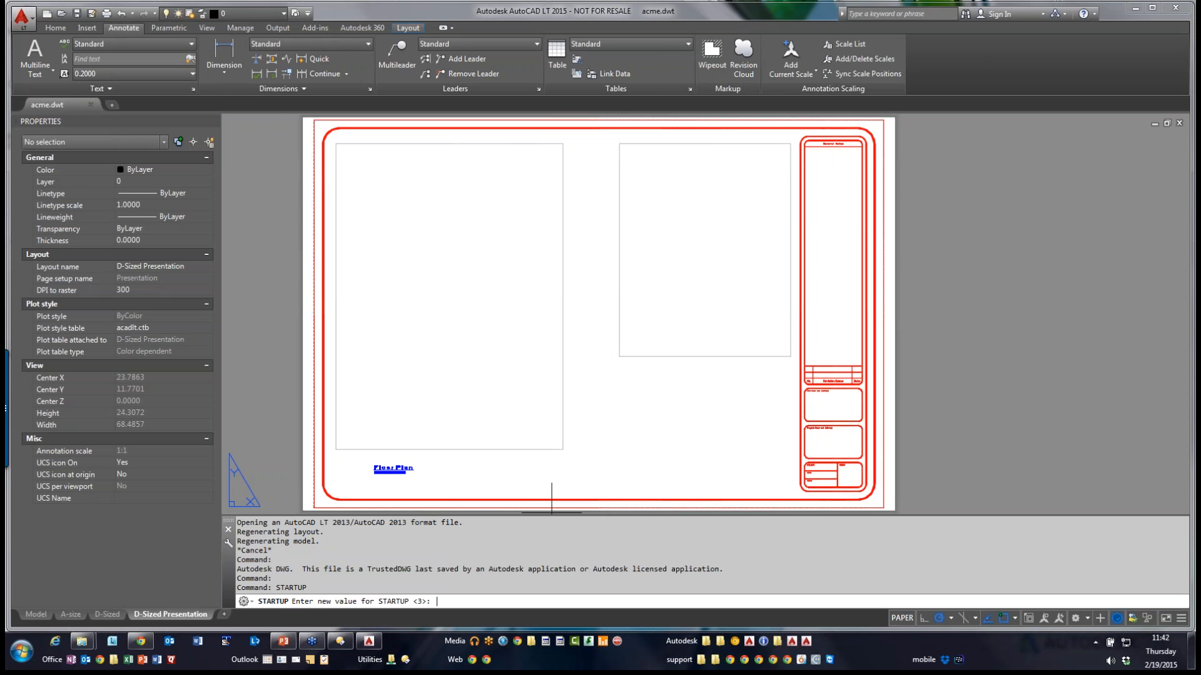
{"action": "key", "text": "F1"}
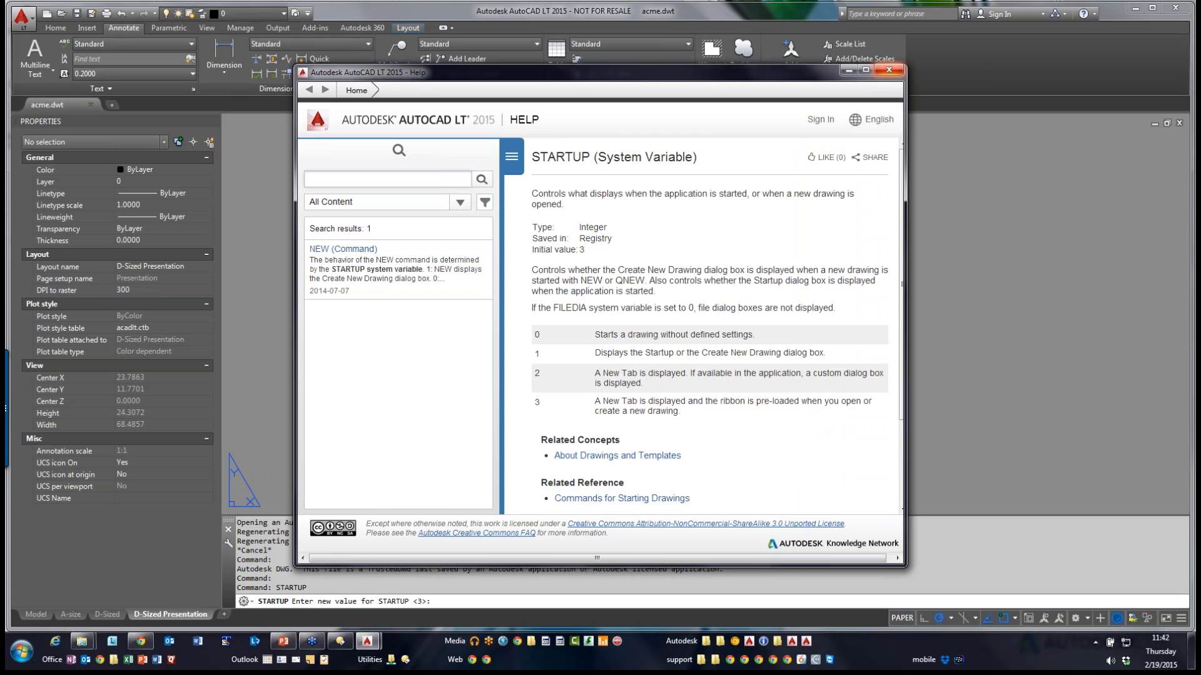
{"action": "left_click", "coordinate": [889, 70]}
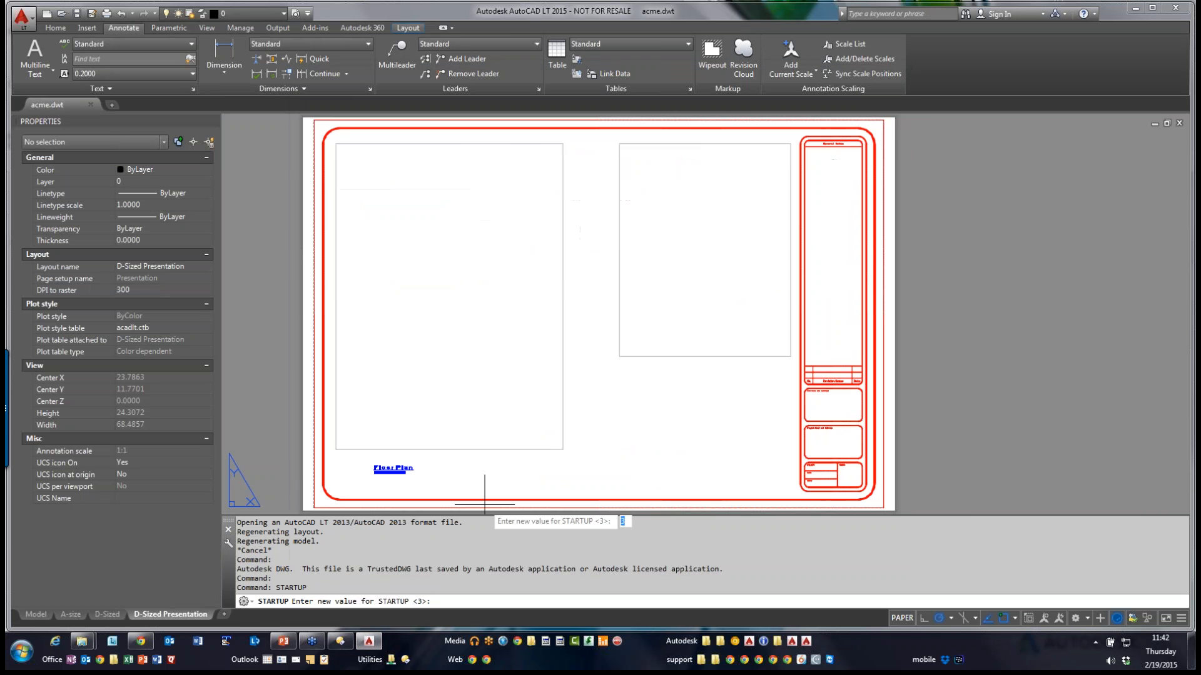
Step: Set the STARTUP system variable to 0
{"action": "type", "text": "0"}
{"action": "type", "text": "0"}
{"action": "key", "text": "Return"}
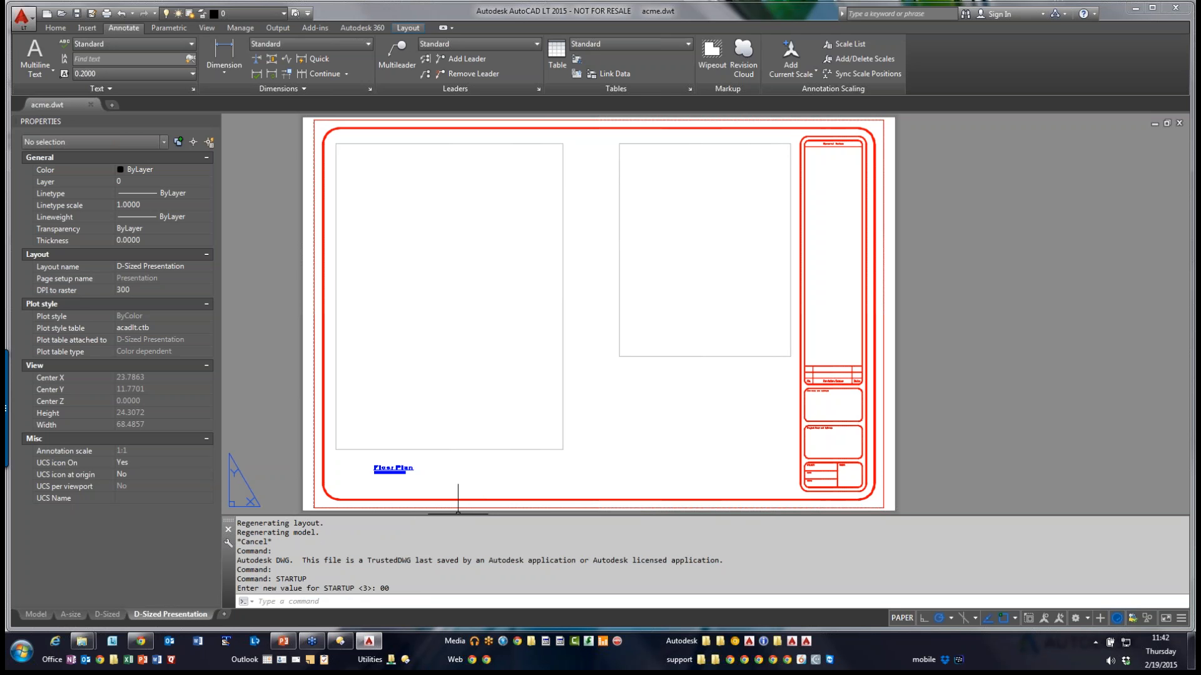
{"action": "key", "text": "Return"}
{"action": "type", "text": "0"}
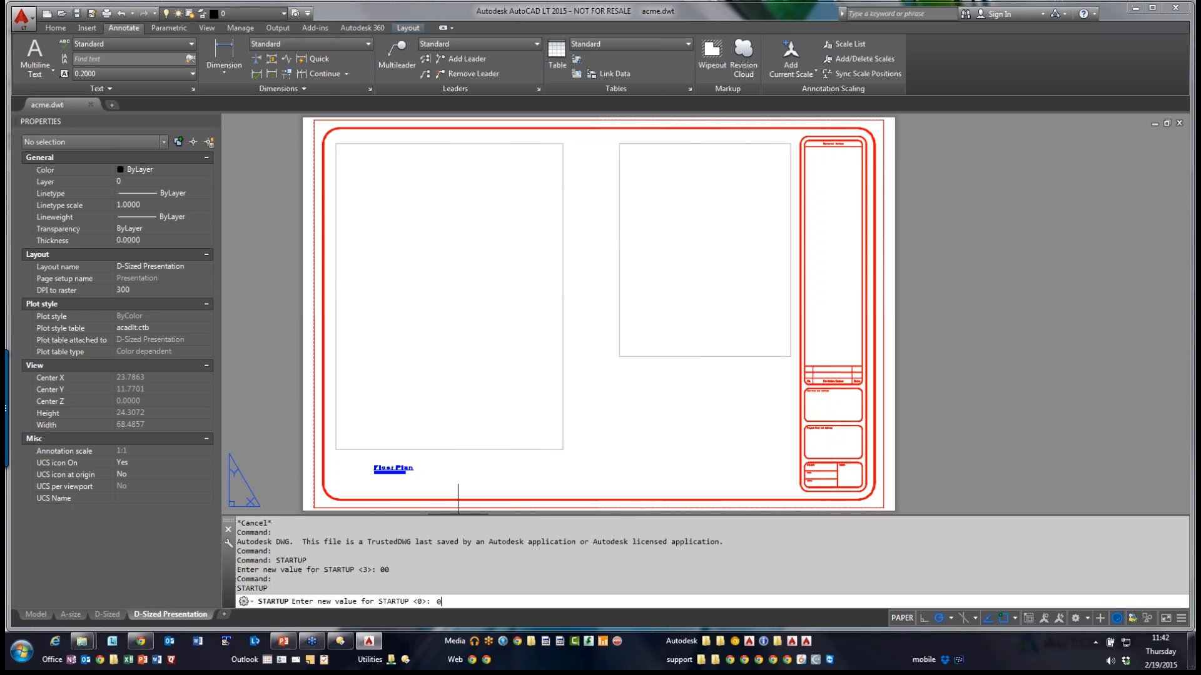
{"action": "key", "text": "Return"}
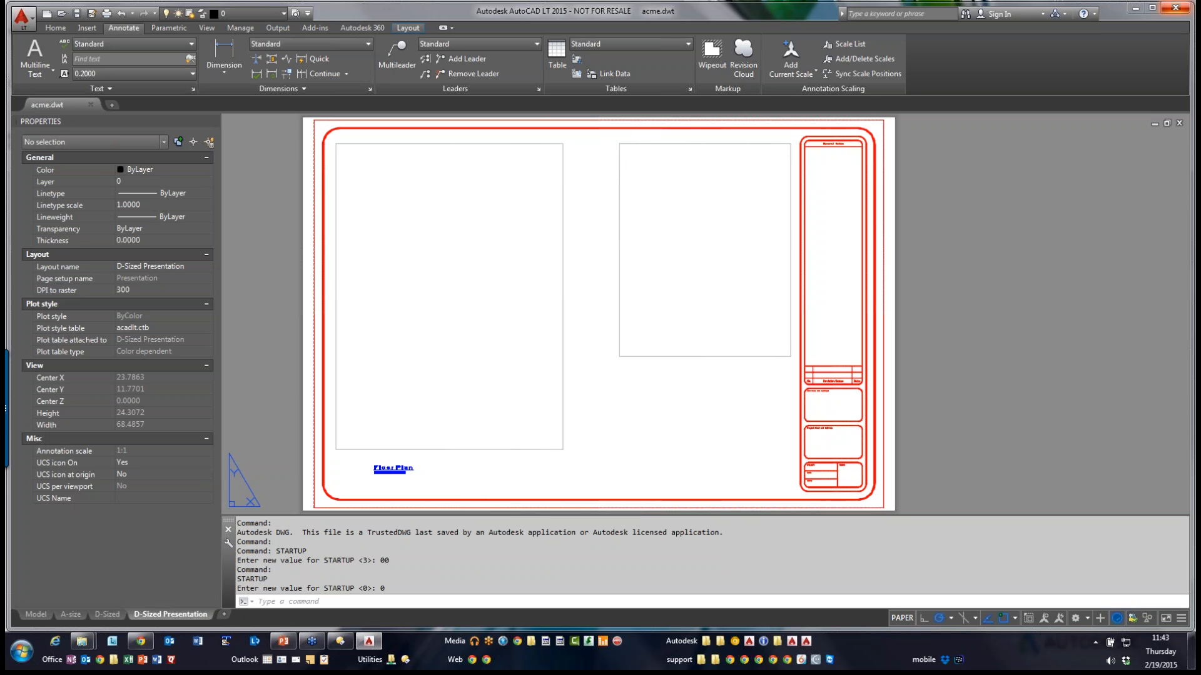
Step: Quit AutoCAD LT and relaunch it with the ACME LT desktop shortcut to start a new drawing from the template
{"action": "left_click", "coordinate": [1176, 7]}
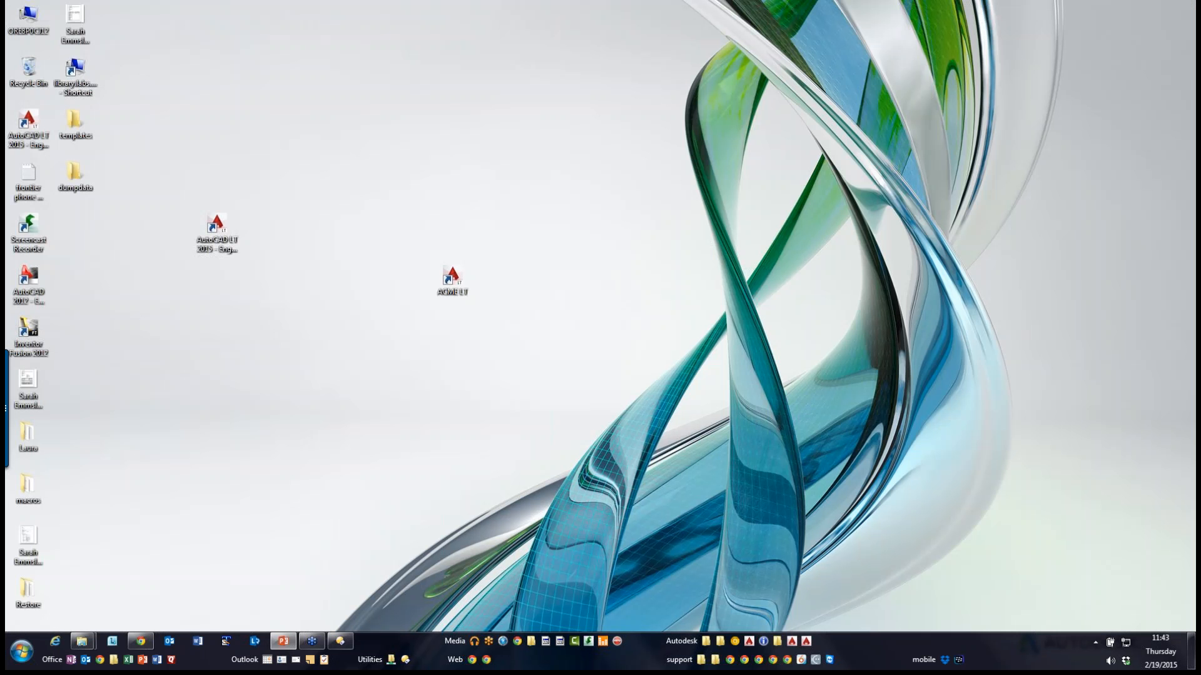
{"action": "double_click", "coordinate": [451, 277]}
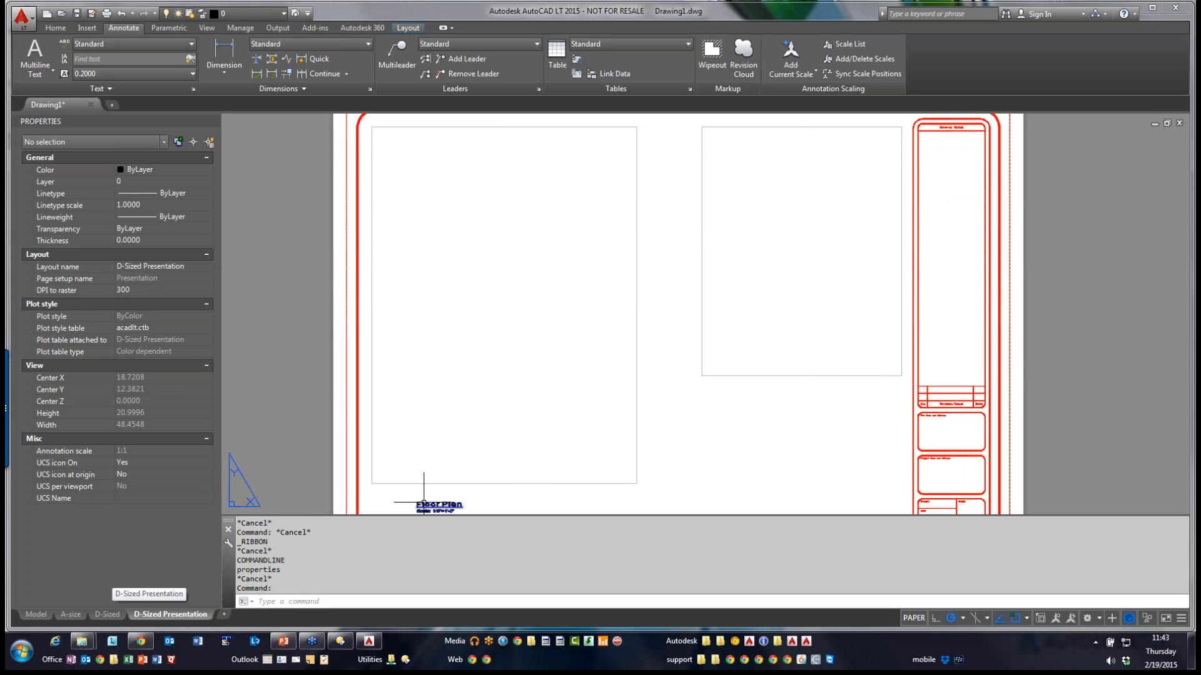
{"action": "right_click", "coordinate": [170, 614]}
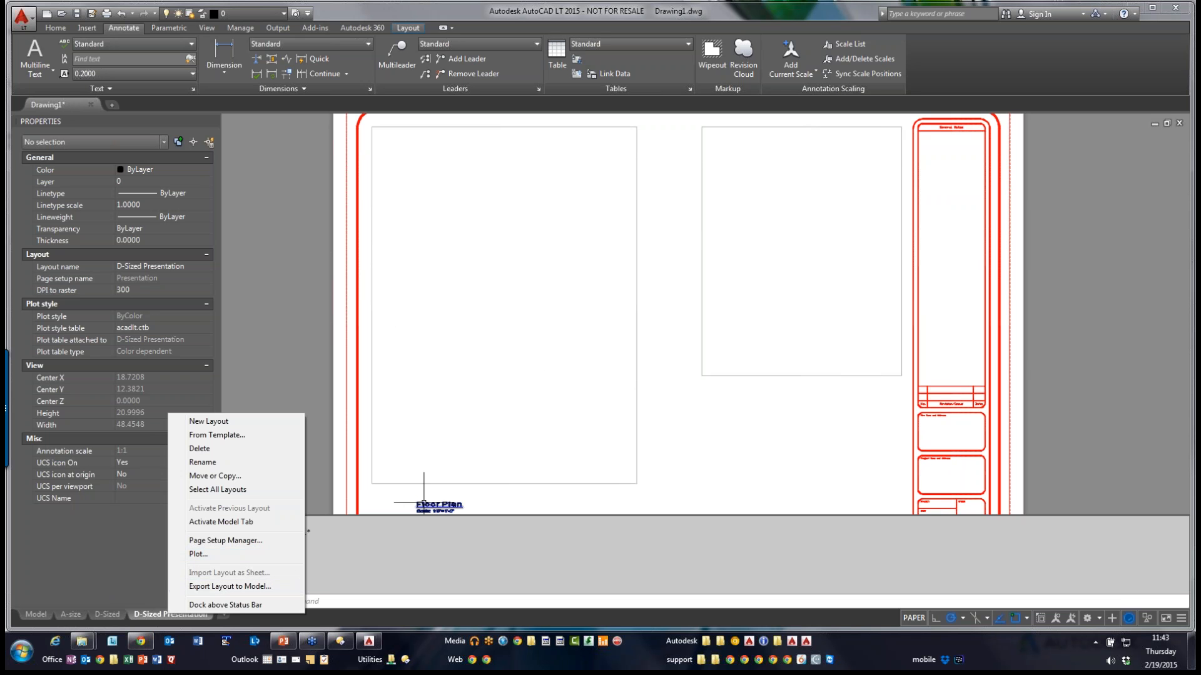
{"action": "left_click", "coordinate": [424, 502]}
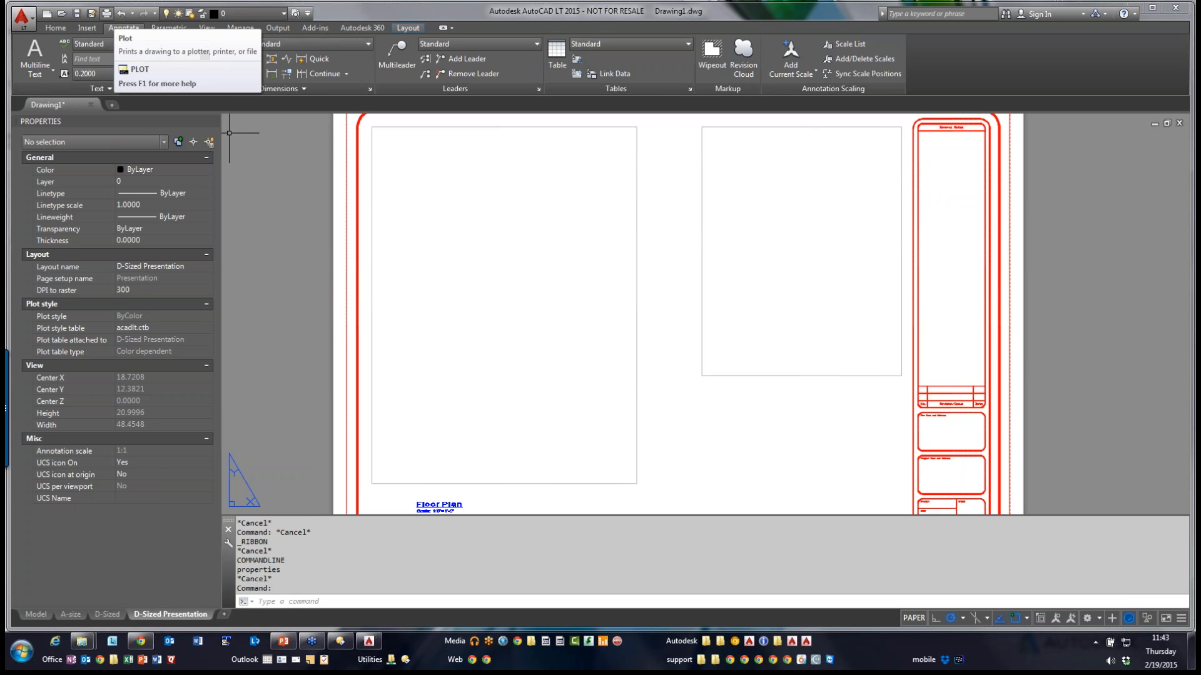
Step: Start plotting the D-Sized Presentation layout, review the available scales and set the paper size to ANSI B (17.00 x 11.00 Inches)
{"action": "left_click", "coordinate": [107, 13]}
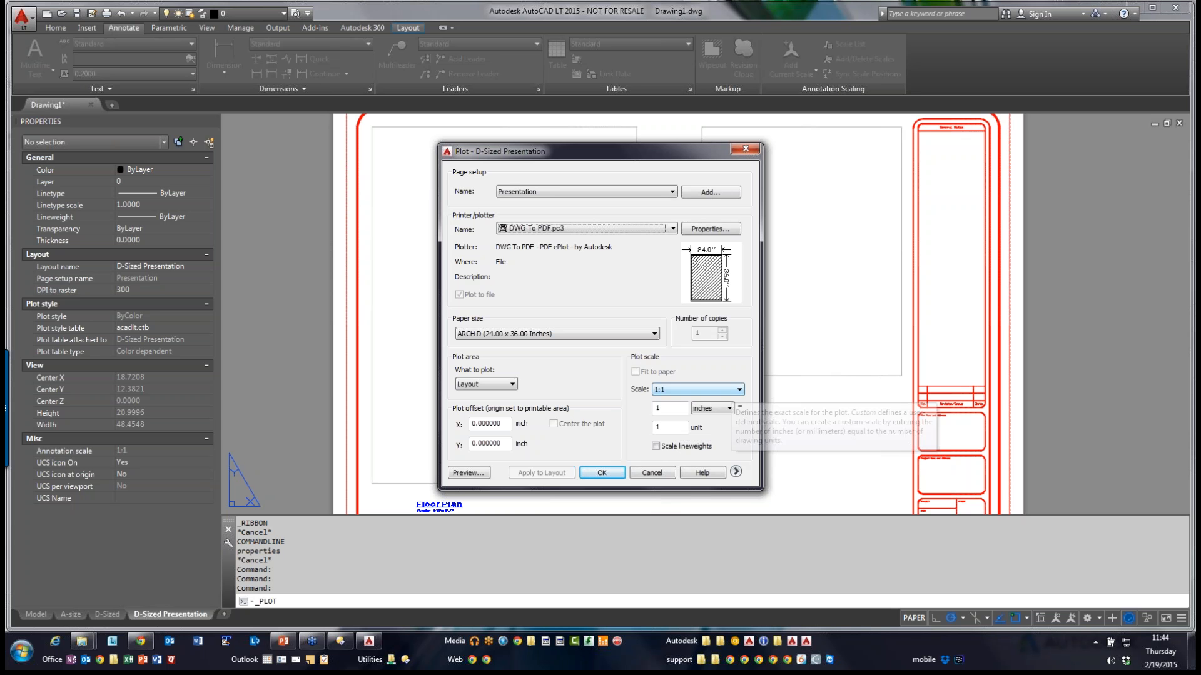
{"action": "left_click", "coordinate": [697, 390]}
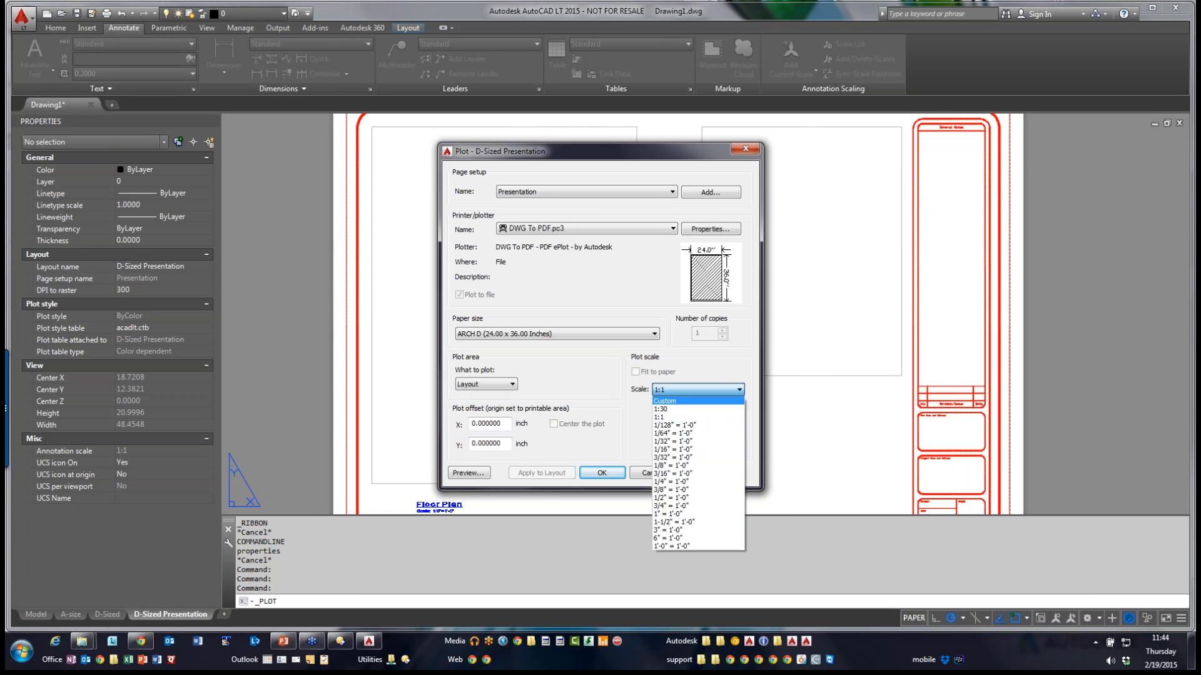
{"action": "left_click", "coordinate": [697, 390]}
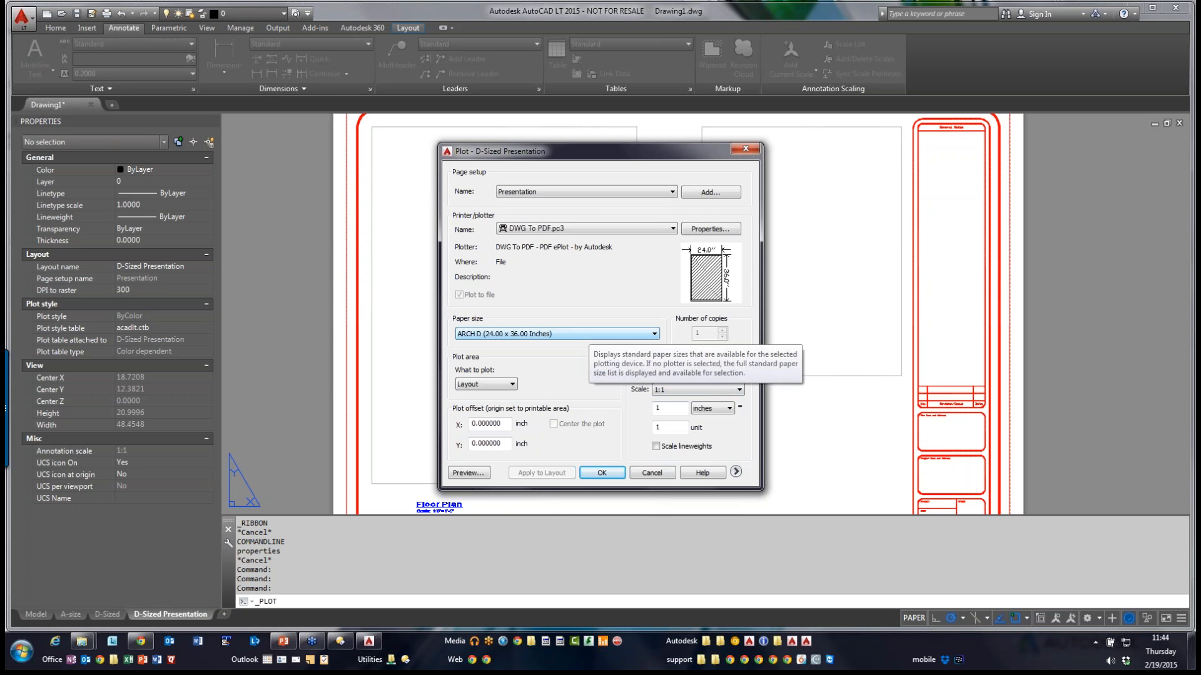
{"action": "left_click", "coordinate": [585, 334]}
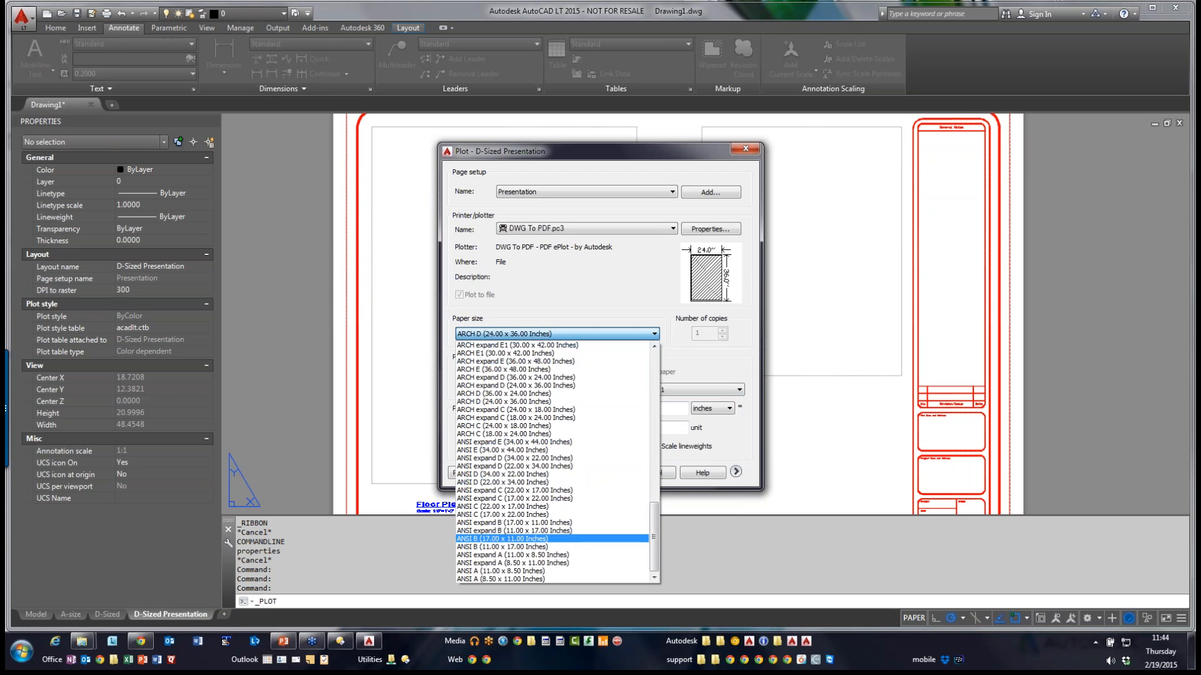
{"action": "left_click", "coordinate": [500, 539]}
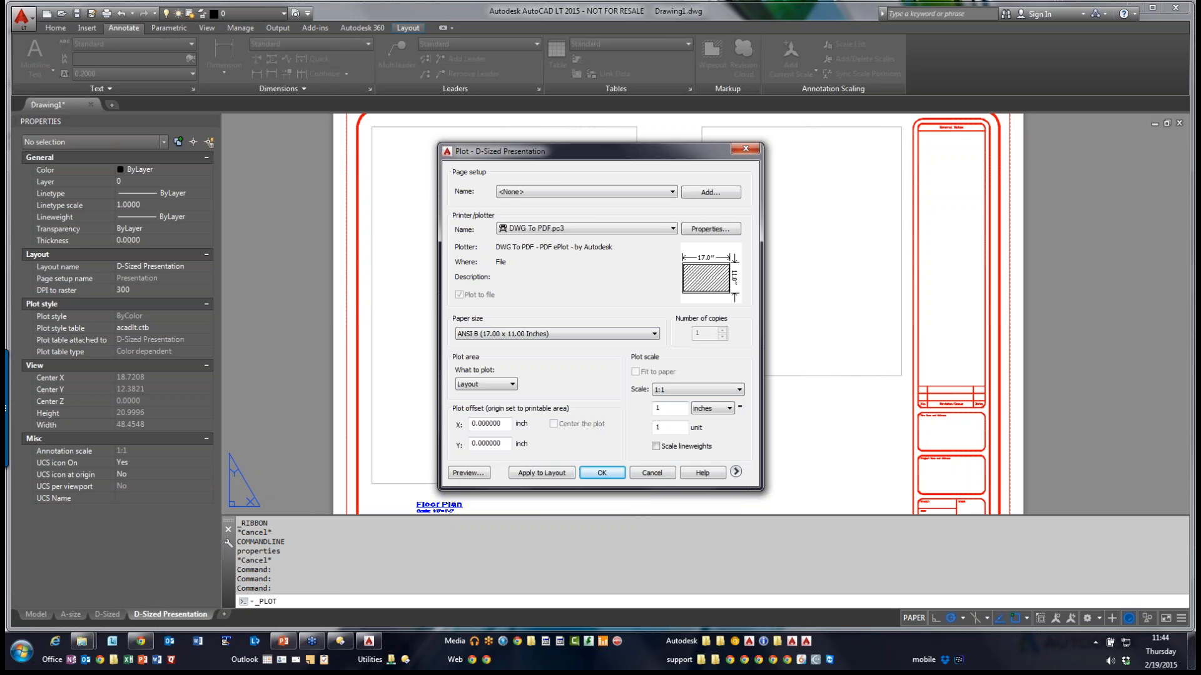
Step: Set the plot area to Extents and center the plot on the paper
{"action": "left_click", "coordinate": [486, 384]}
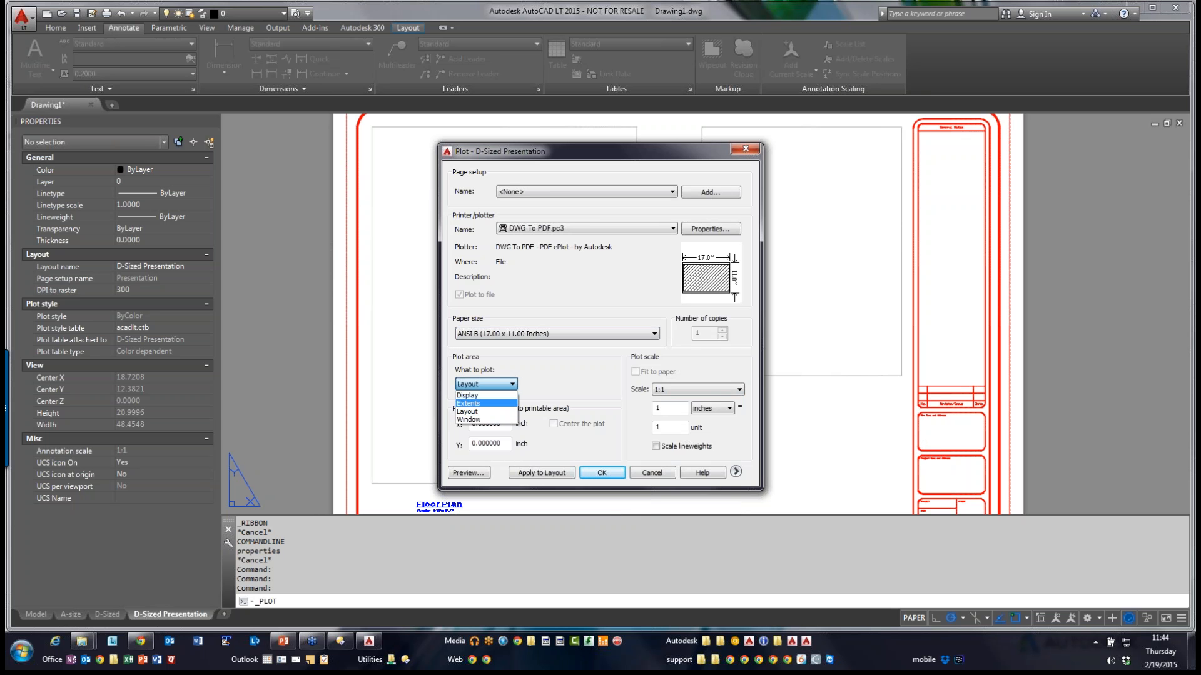
{"action": "left_click", "coordinate": [475, 401]}
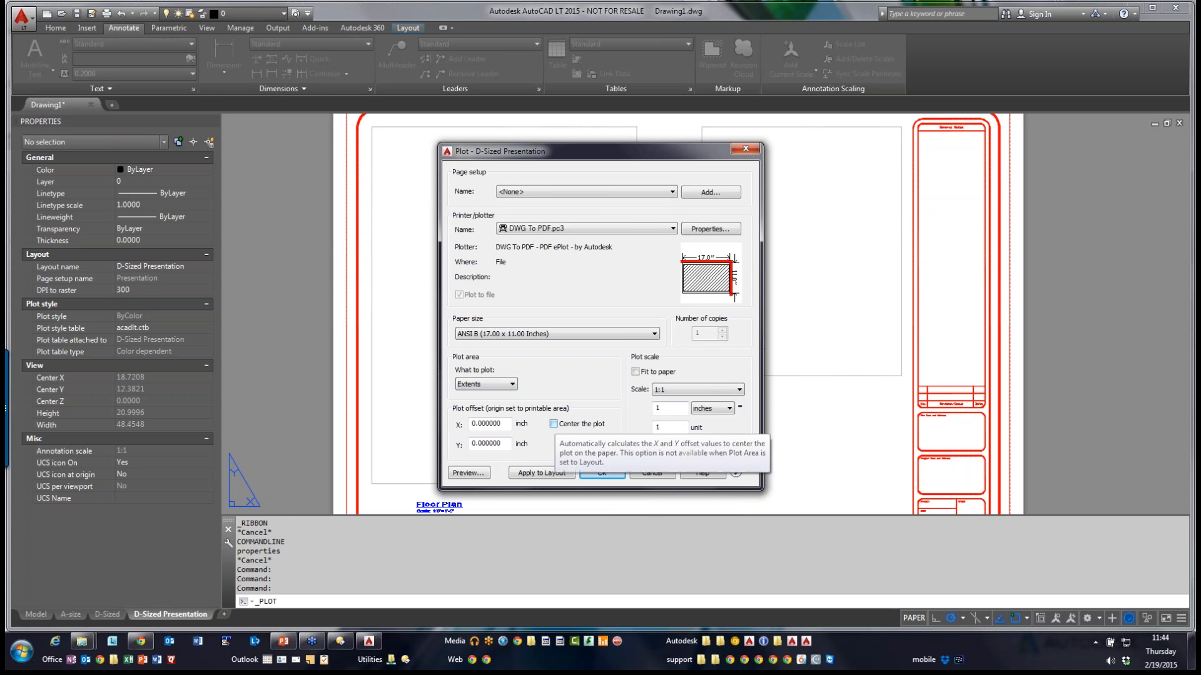
{"action": "left_click", "coordinate": [554, 425]}
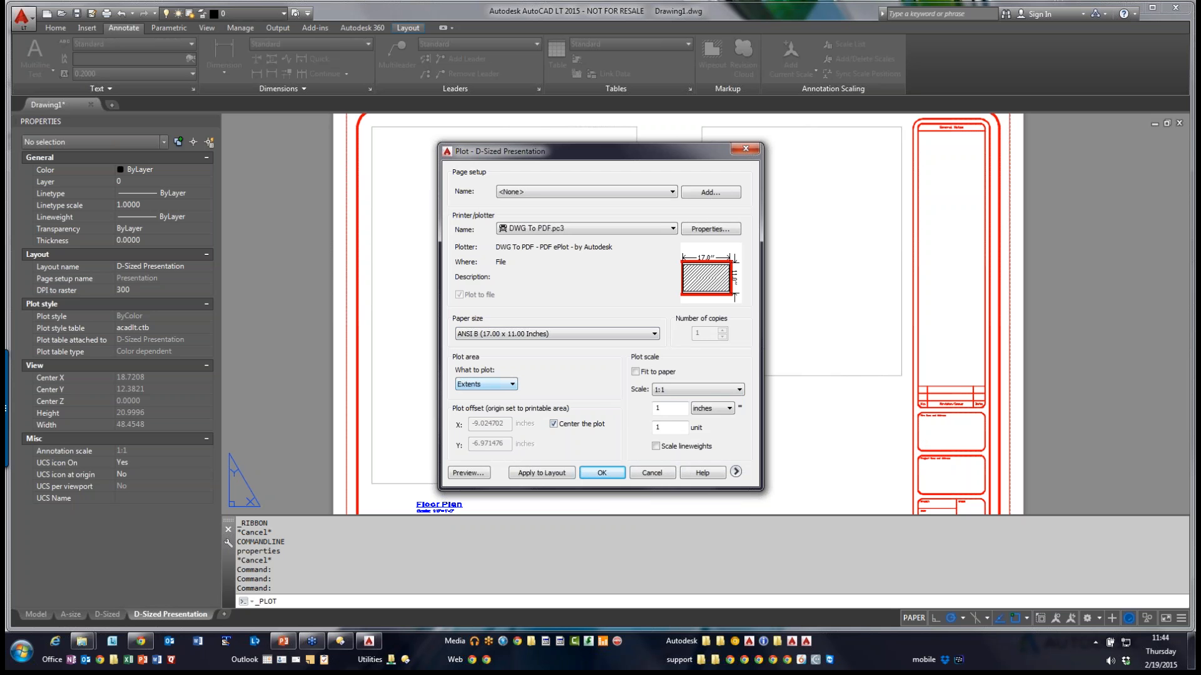
Step: Fit the plot to the paper with scaled lineweights, preview the D-Sized Presentation plot and exit the preview
{"action": "left_click", "coordinate": [636, 372]}
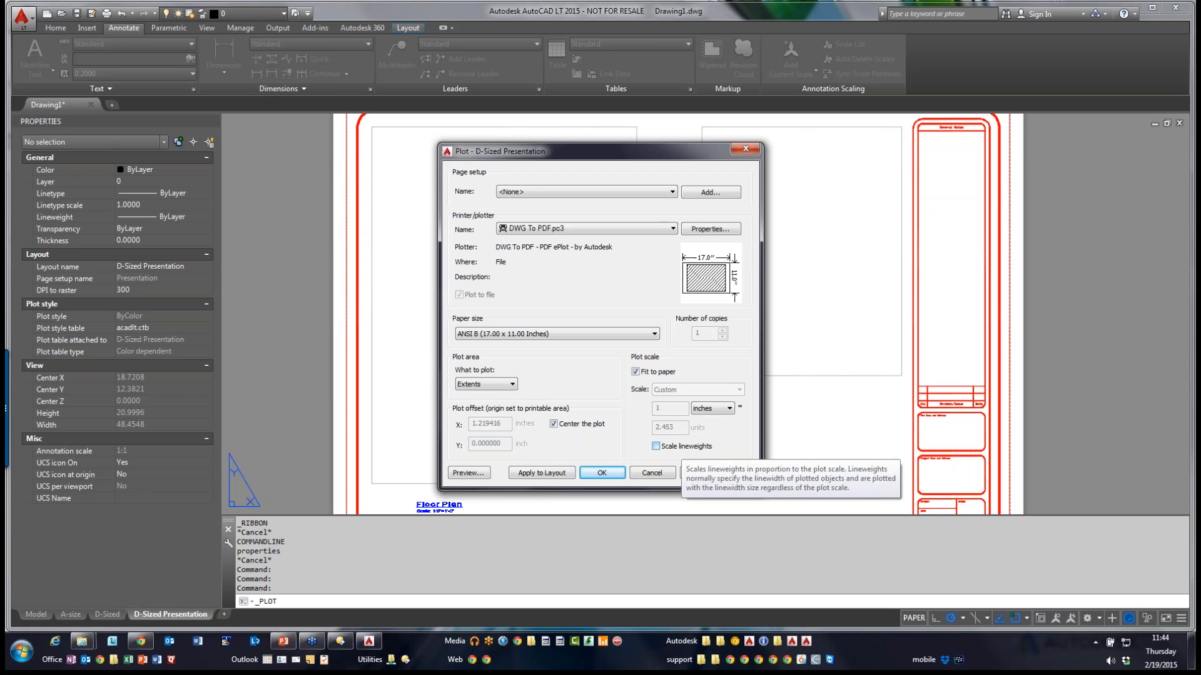
{"action": "left_click", "coordinate": [656, 446]}
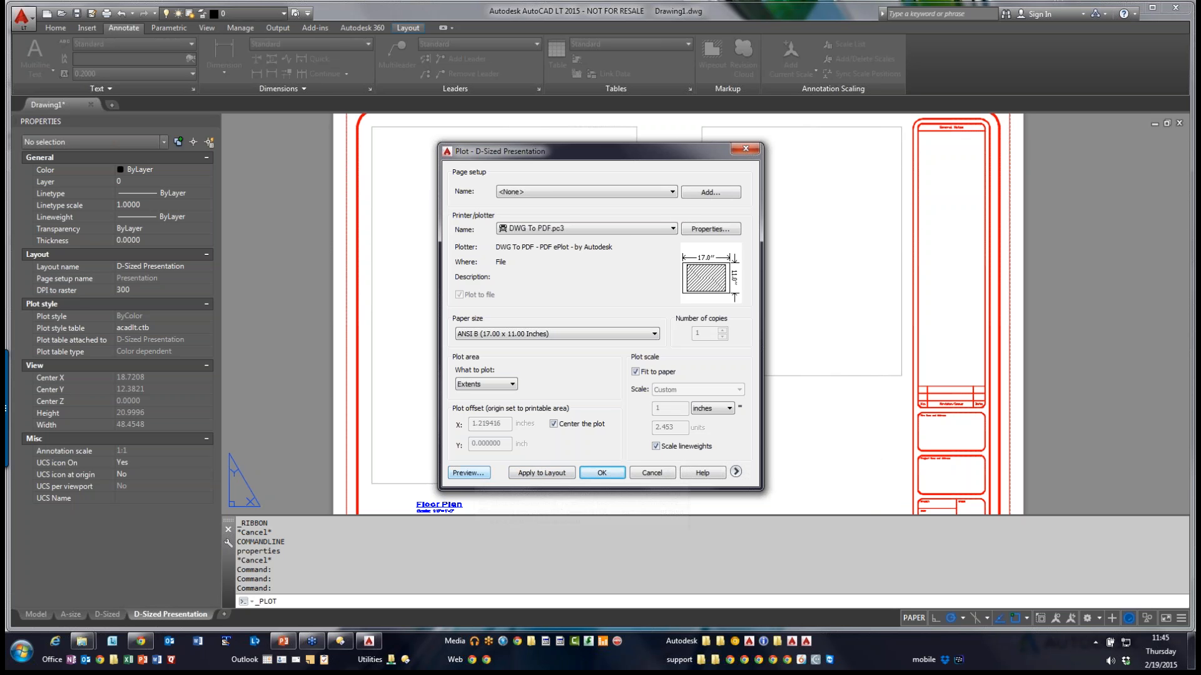
{"action": "left_click", "coordinate": [468, 473]}
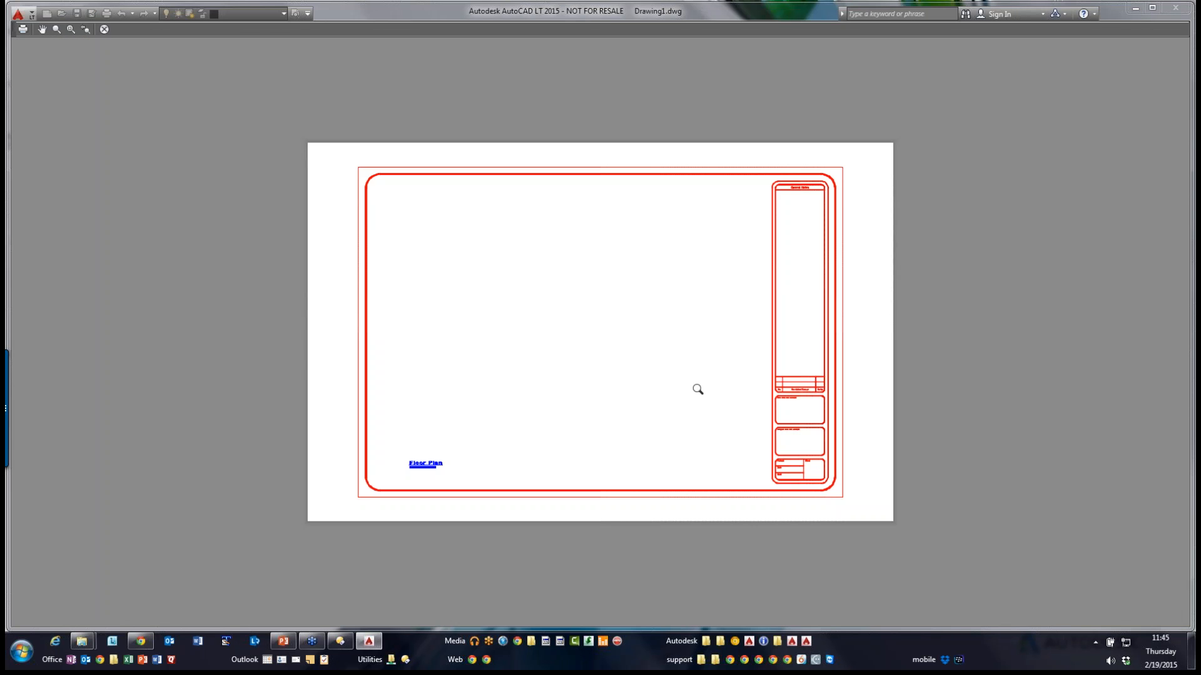
{"action": "right_click", "coordinate": [700, 391]}
{"action": "left_click", "coordinate": [729, 399]}
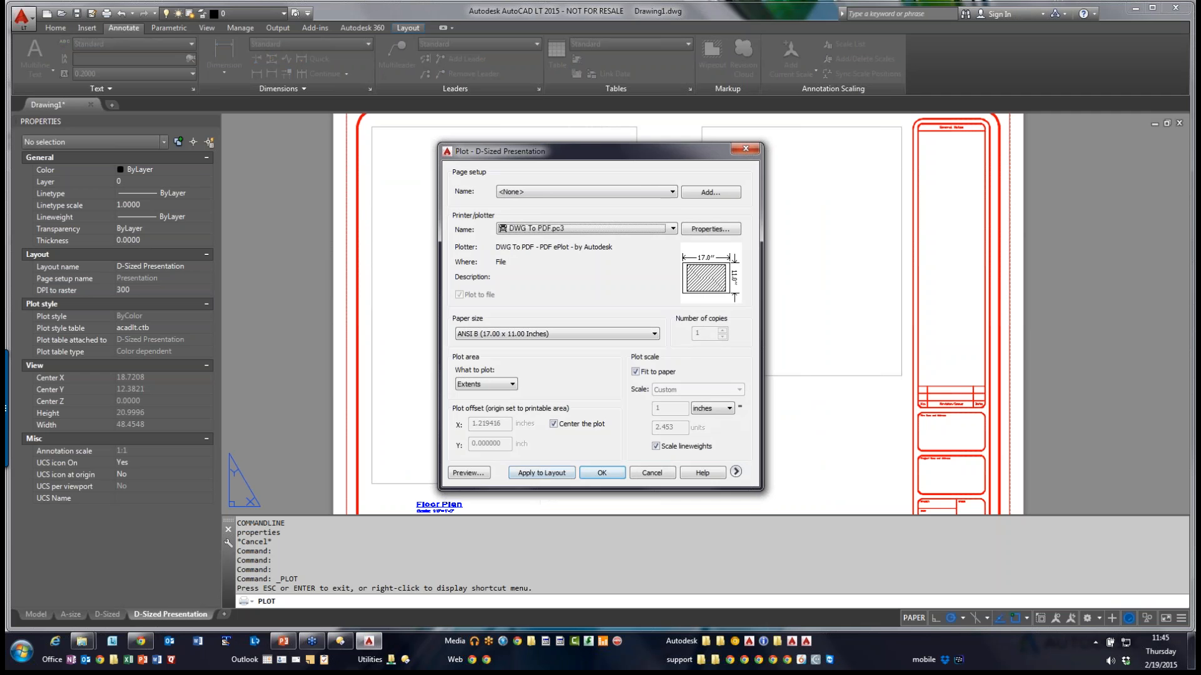
Step: Plot the D-Sized Presentation layout to a PDF file named 11x17 in Documents and minimize the resulting PDF
{"action": "key", "text": "Return"}
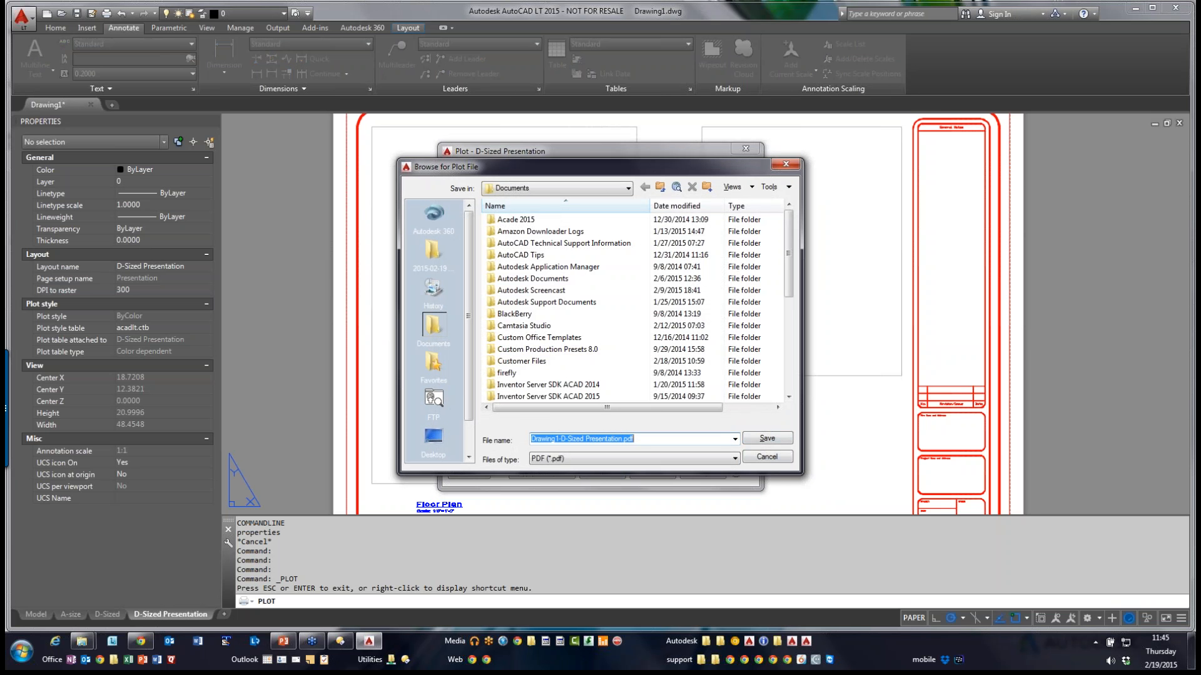
{"action": "type", "text": "11"}
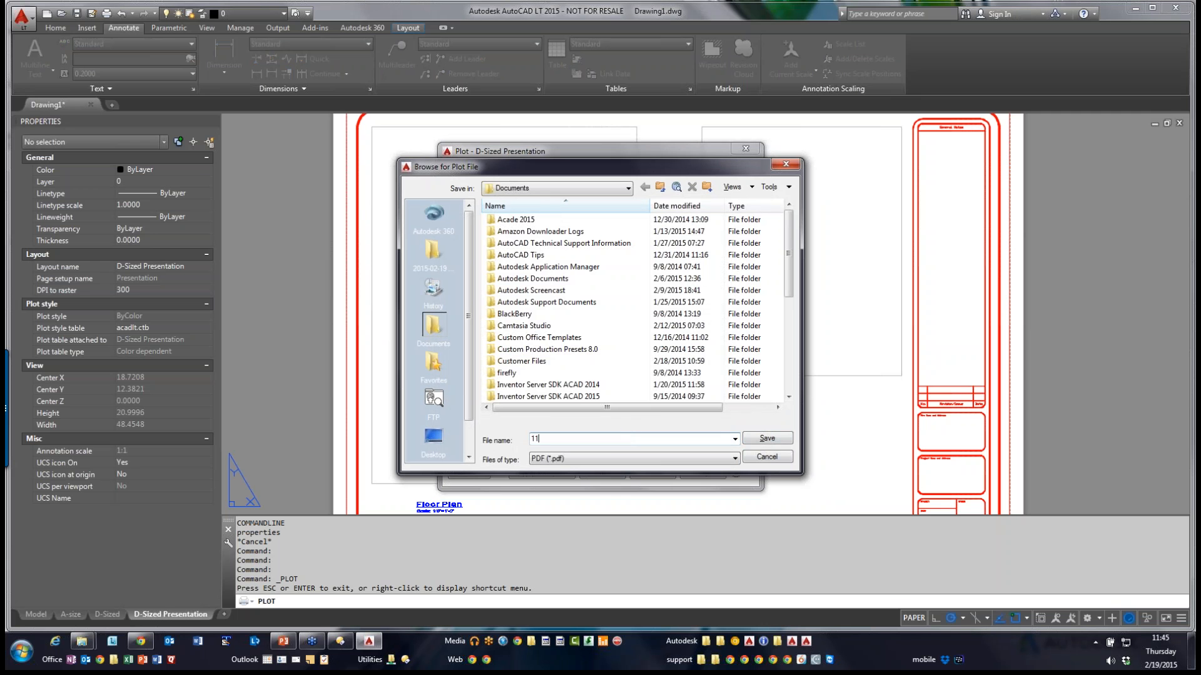
{"action": "type", "text": "x17"}
{"action": "key", "text": "Return"}
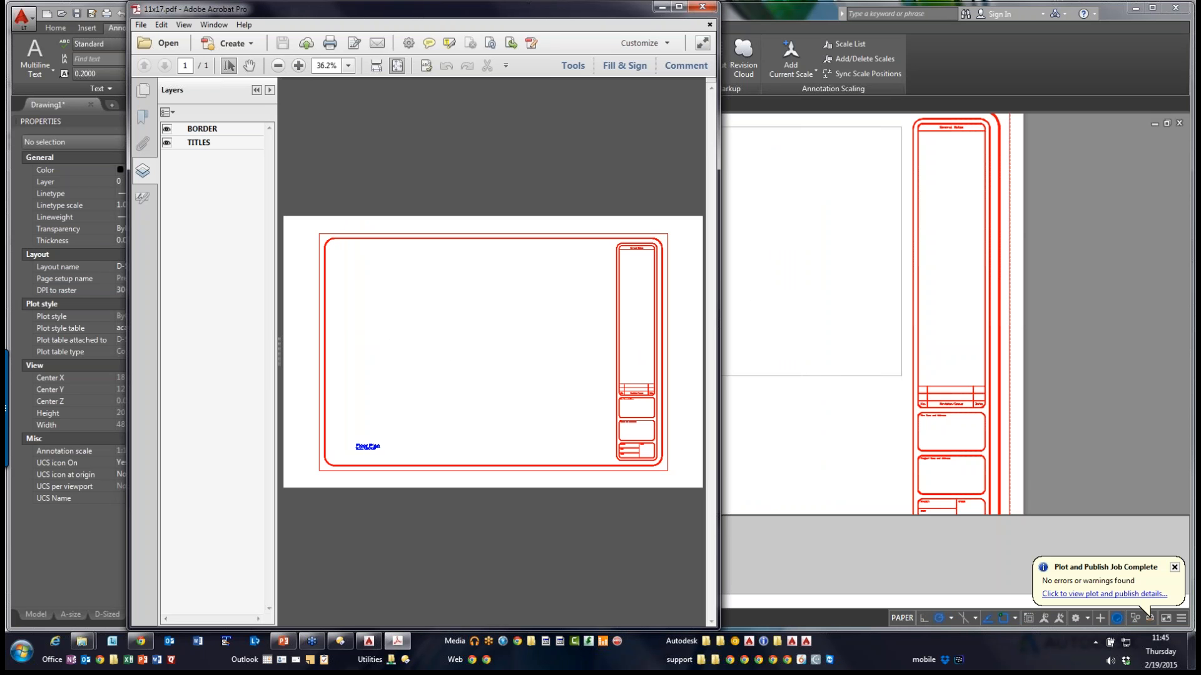
{"action": "left_click", "coordinate": [662, 8]}
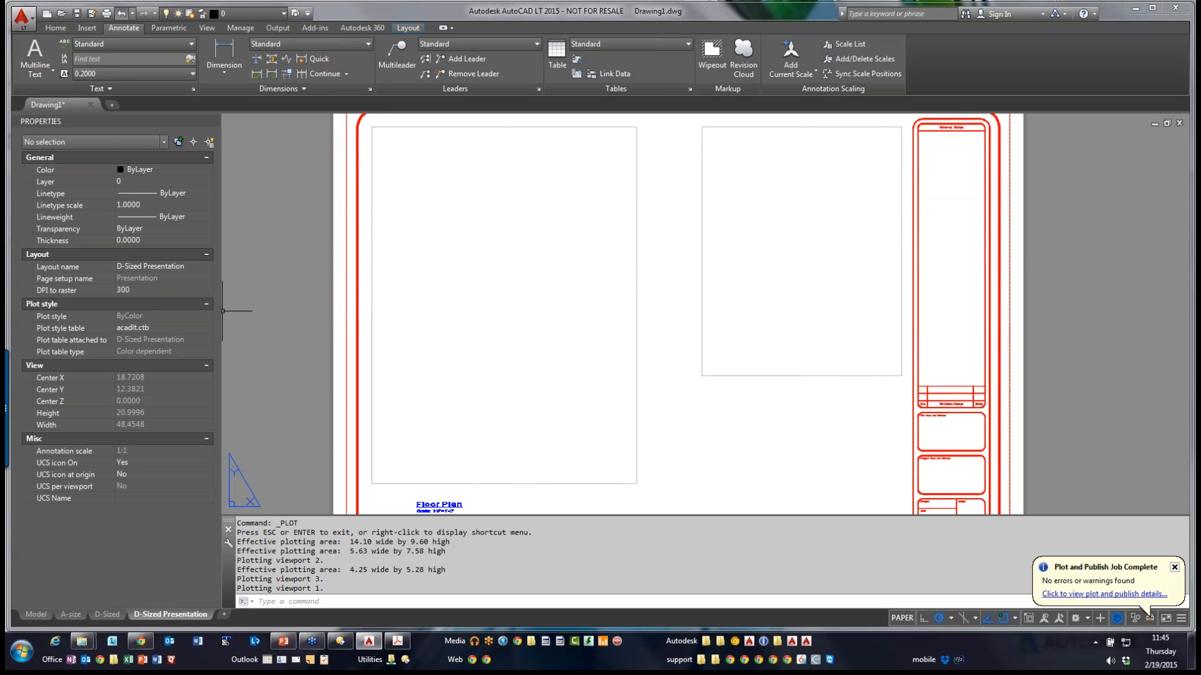
Step: Review the plot settings stored with the D-Sized Presentation layout without plotting
{"action": "left_click", "coordinate": [106, 13]}
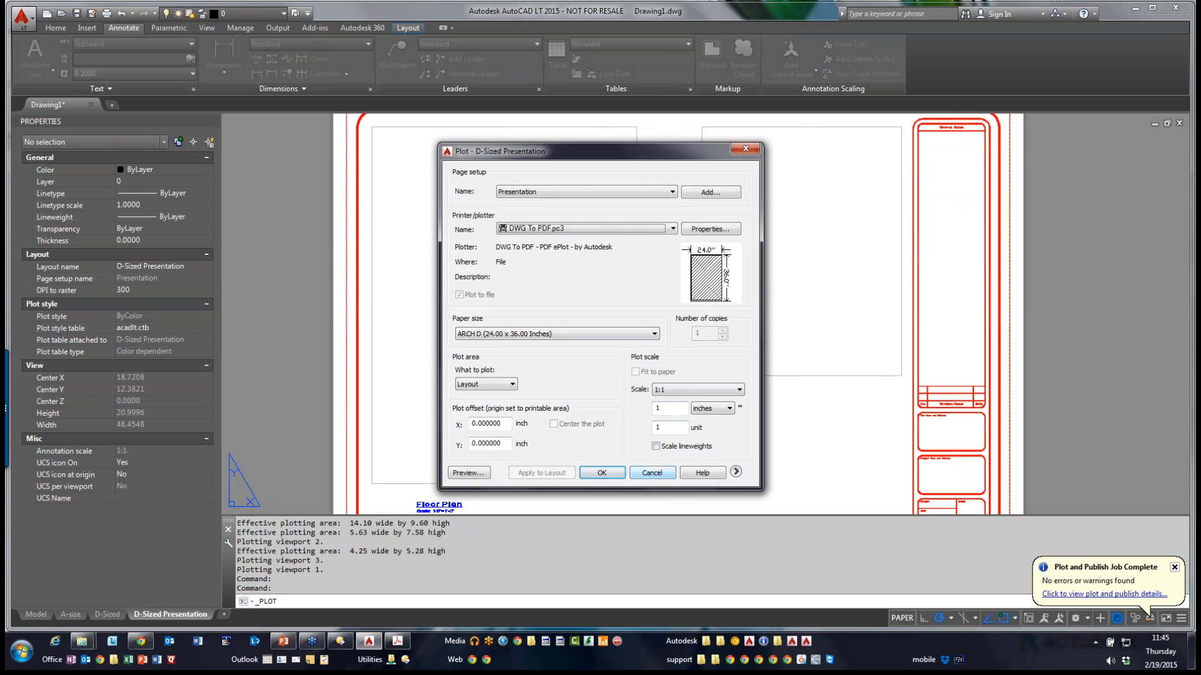
{"action": "key", "text": "Escape"}
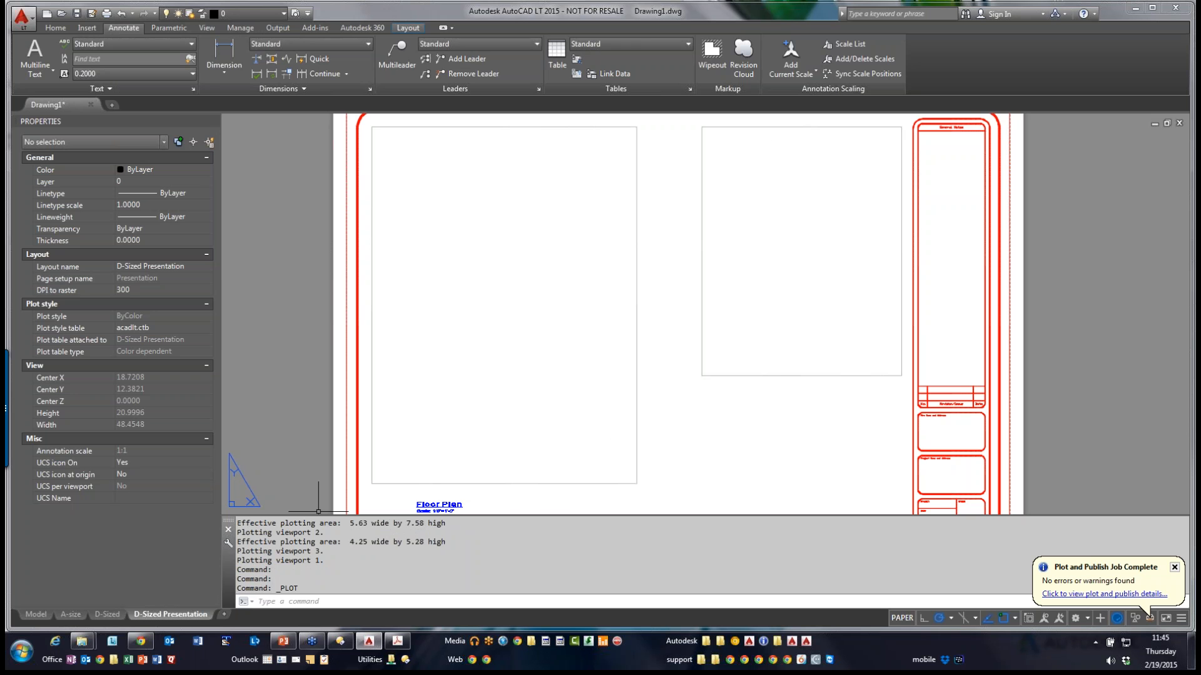
{"action": "right_click", "coordinate": [180, 614]}
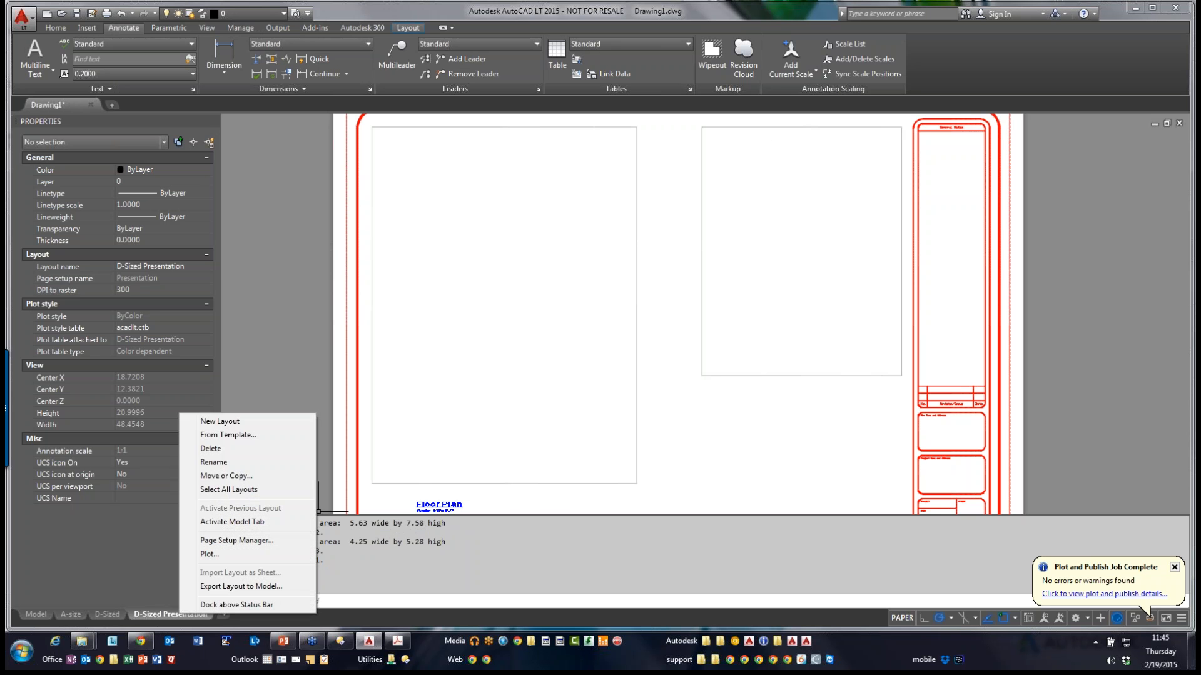
{"action": "key", "text": "Escape"}
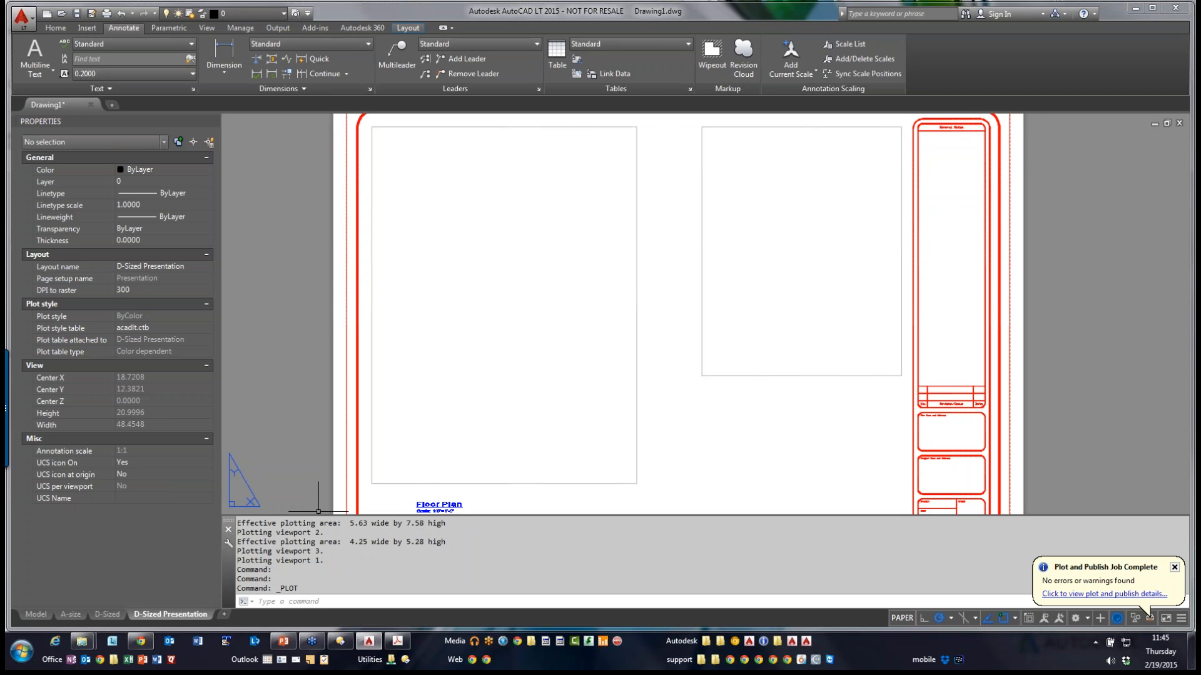
Step: Duplicate the D-Sized Presentation layout, switch to the copy and review its page setup
{"action": "left_click_drag", "start_coordinate": [180, 614], "coordinate": [232, 614], "text": "ctrl"}
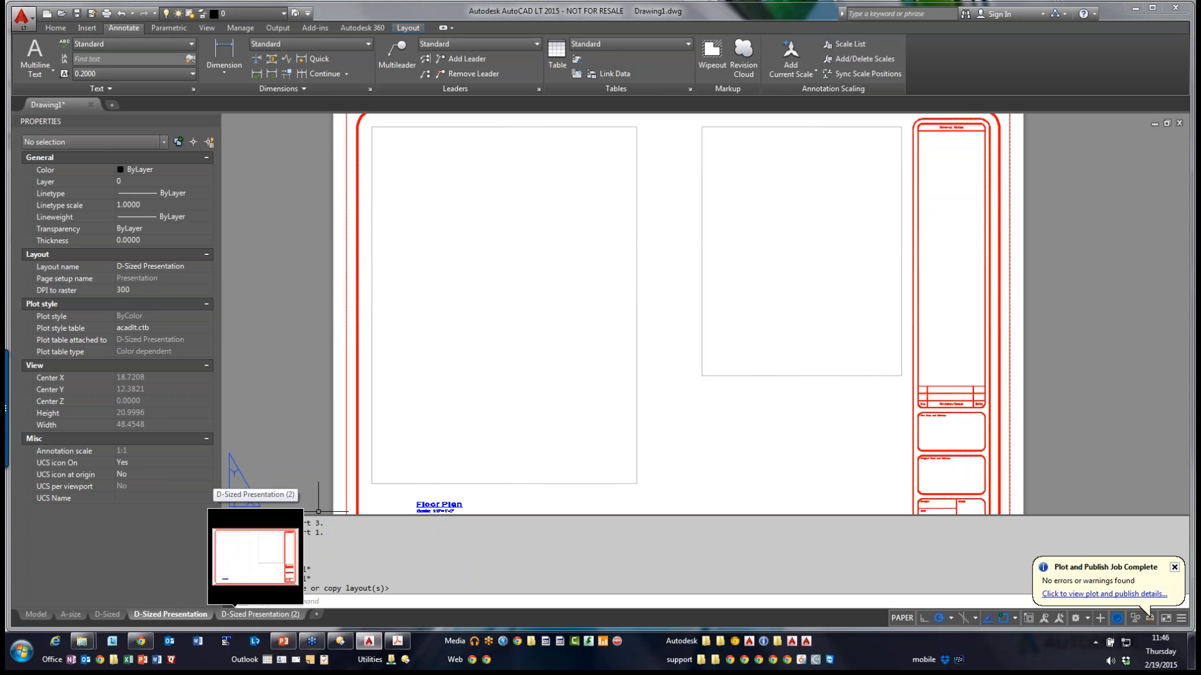
{"action": "left_click", "coordinate": [258, 614]}
{"action": "right_click", "coordinate": [235, 614]}
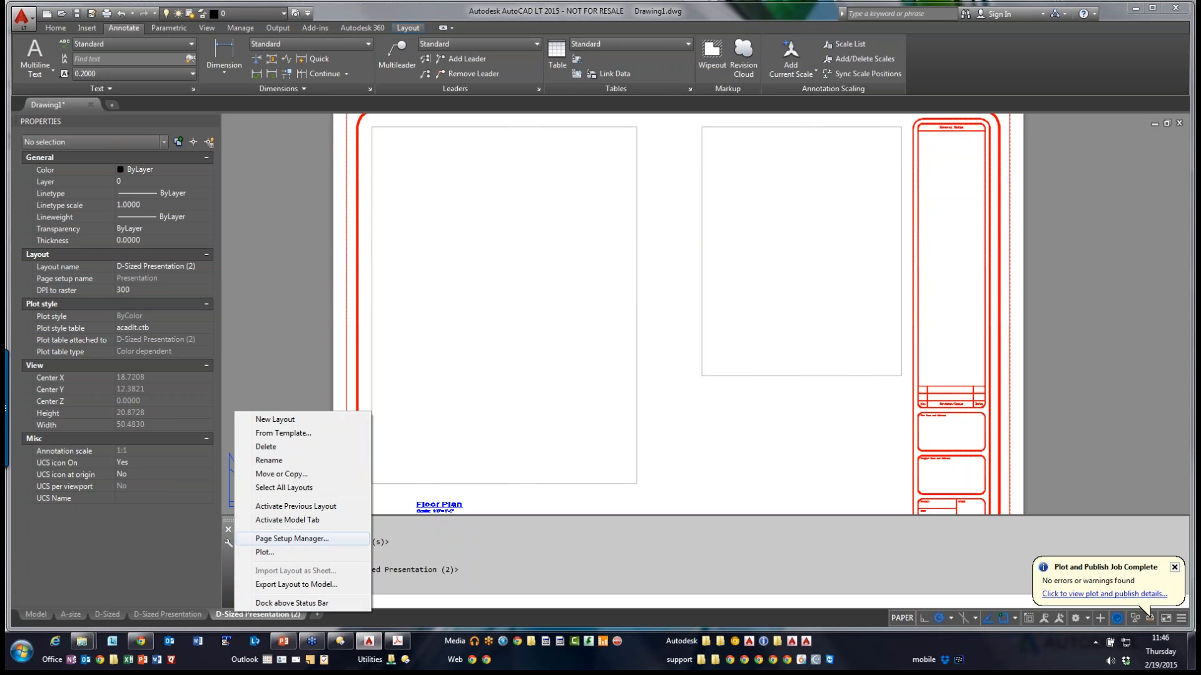
{"action": "left_click", "coordinate": [291, 538]}
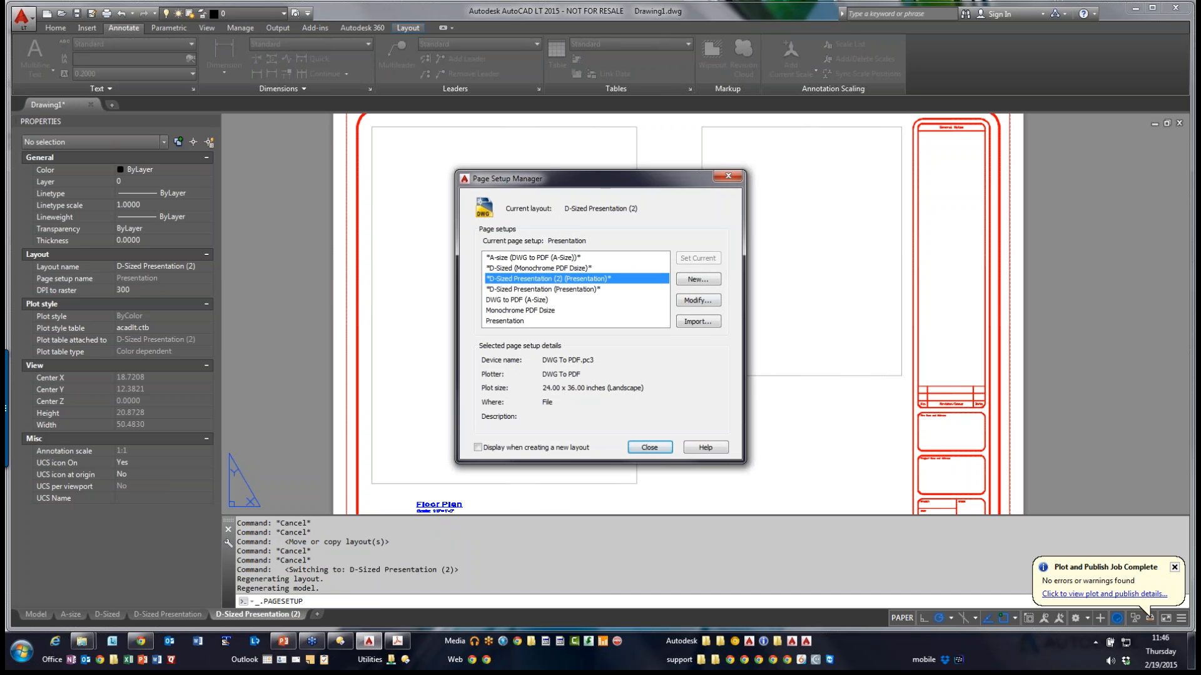
{"action": "left_click", "coordinate": [649, 447]}
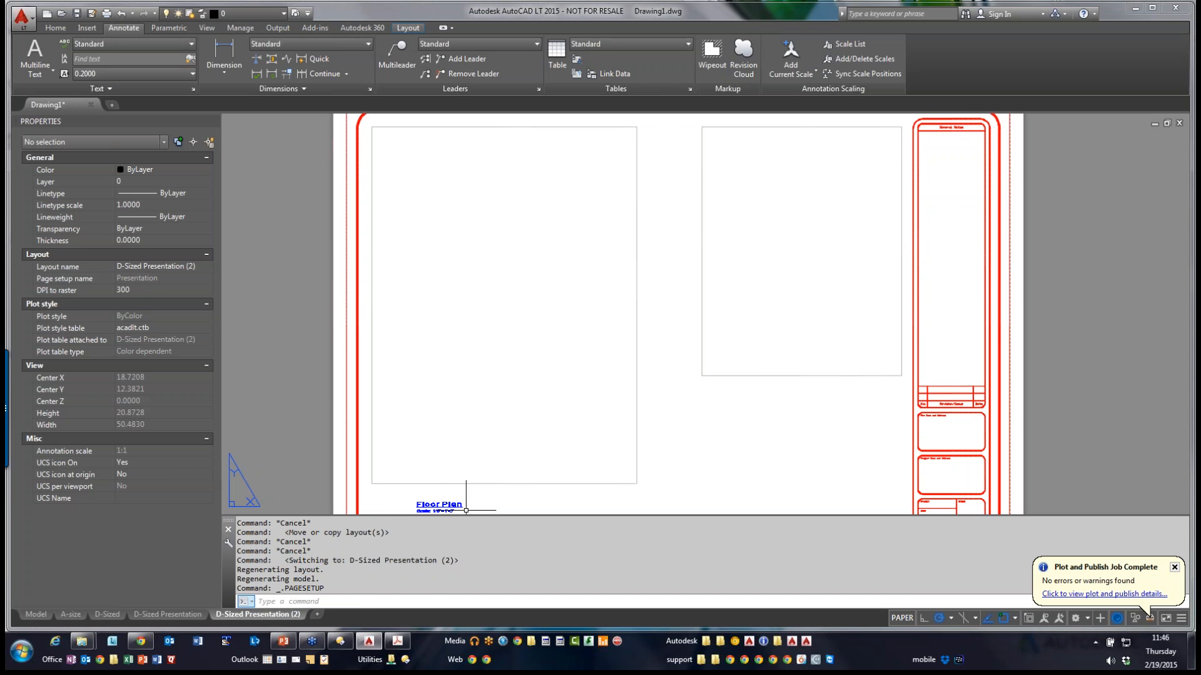
Step: Set the copied layout to plot Extents on ANSI B (11.00 x 17.00 Inches), fit to paper with scaled lineweights, and save these settings to the layout
{"action": "right_click", "coordinate": [257, 614]}
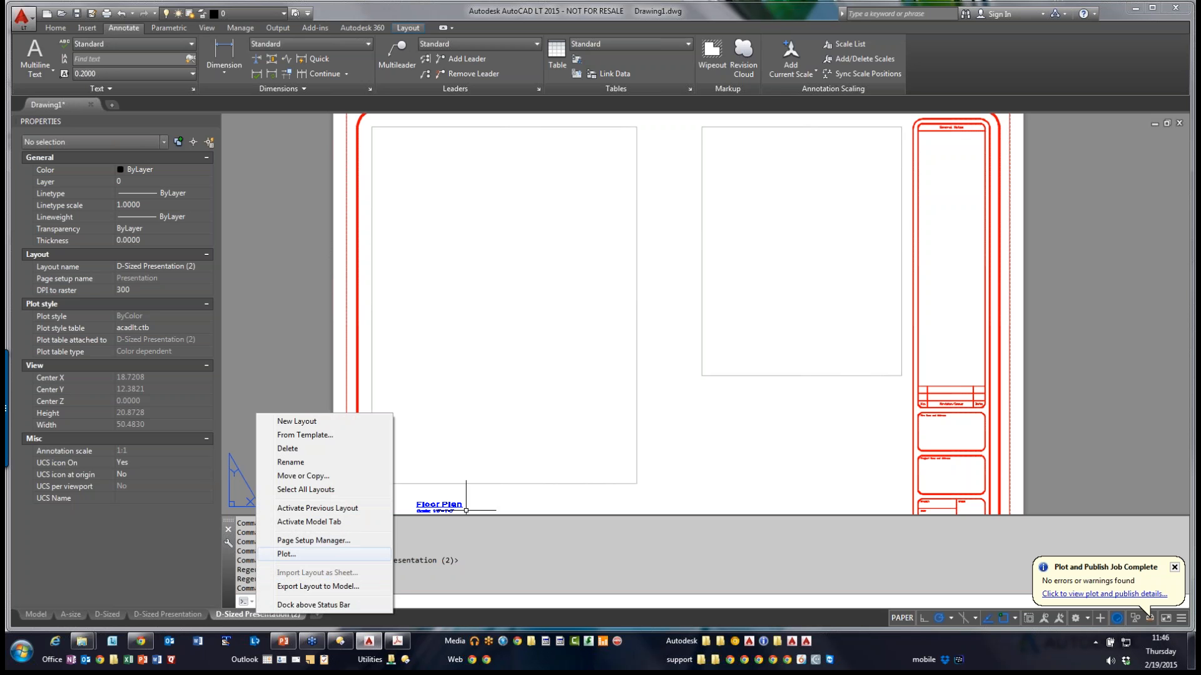
{"action": "left_click", "coordinate": [286, 554]}
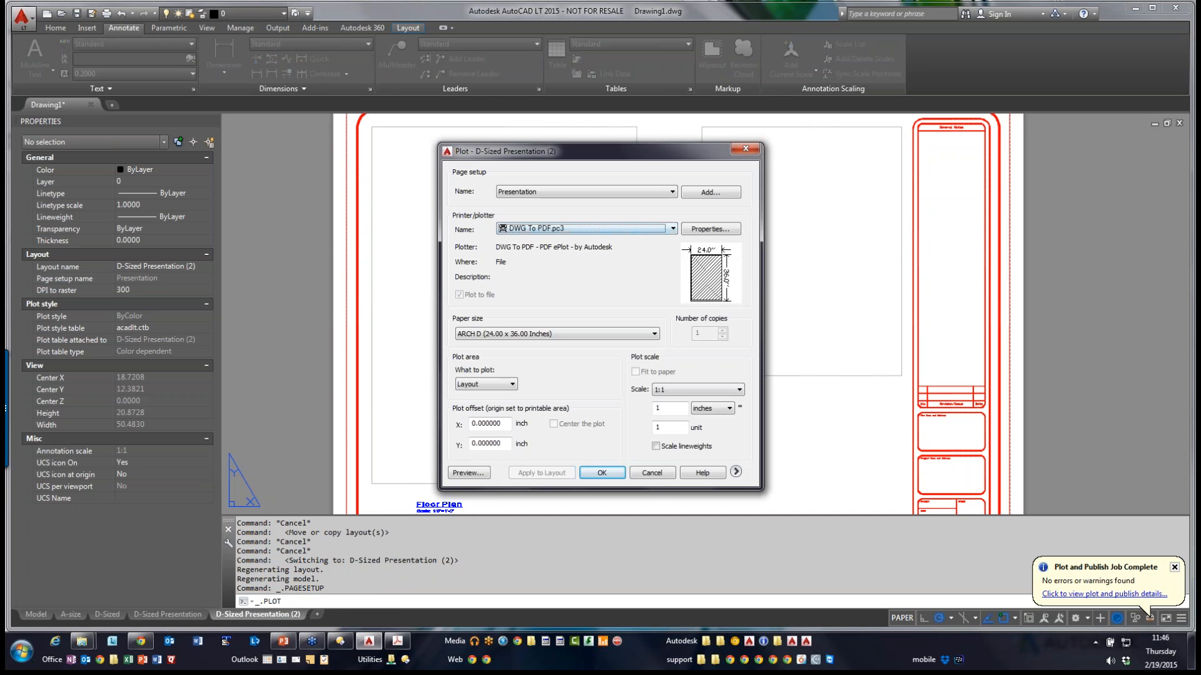
{"action": "left_click", "coordinate": [541, 334]}
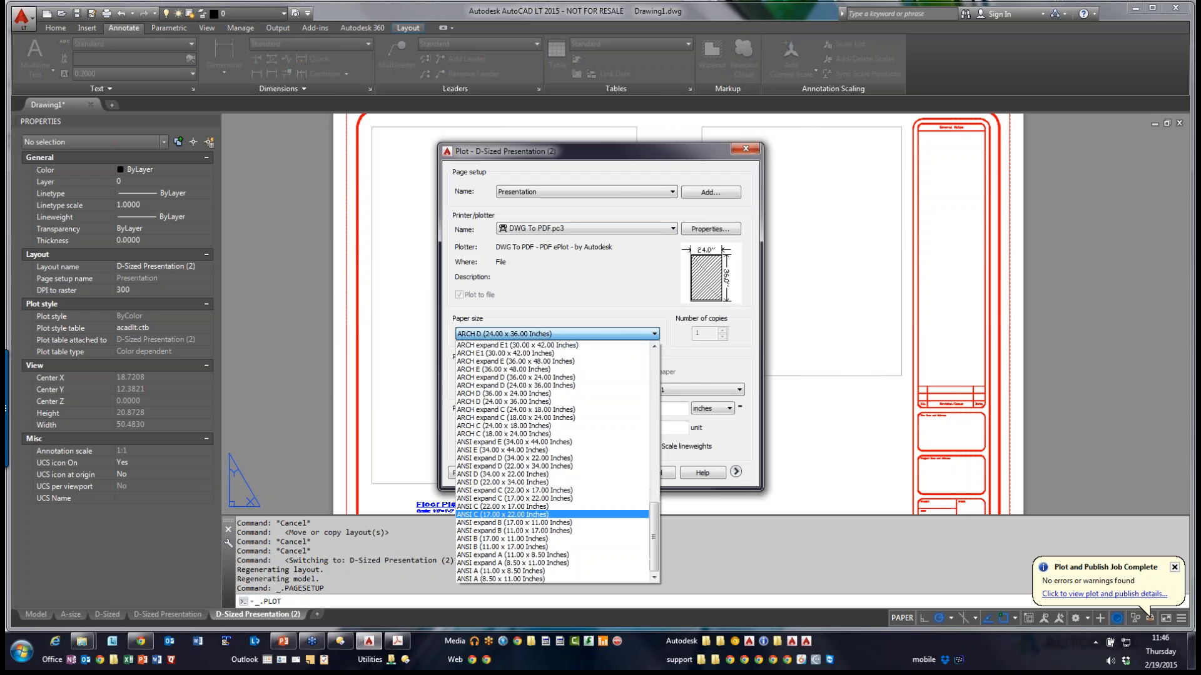
{"action": "left_click", "coordinate": [503, 546]}
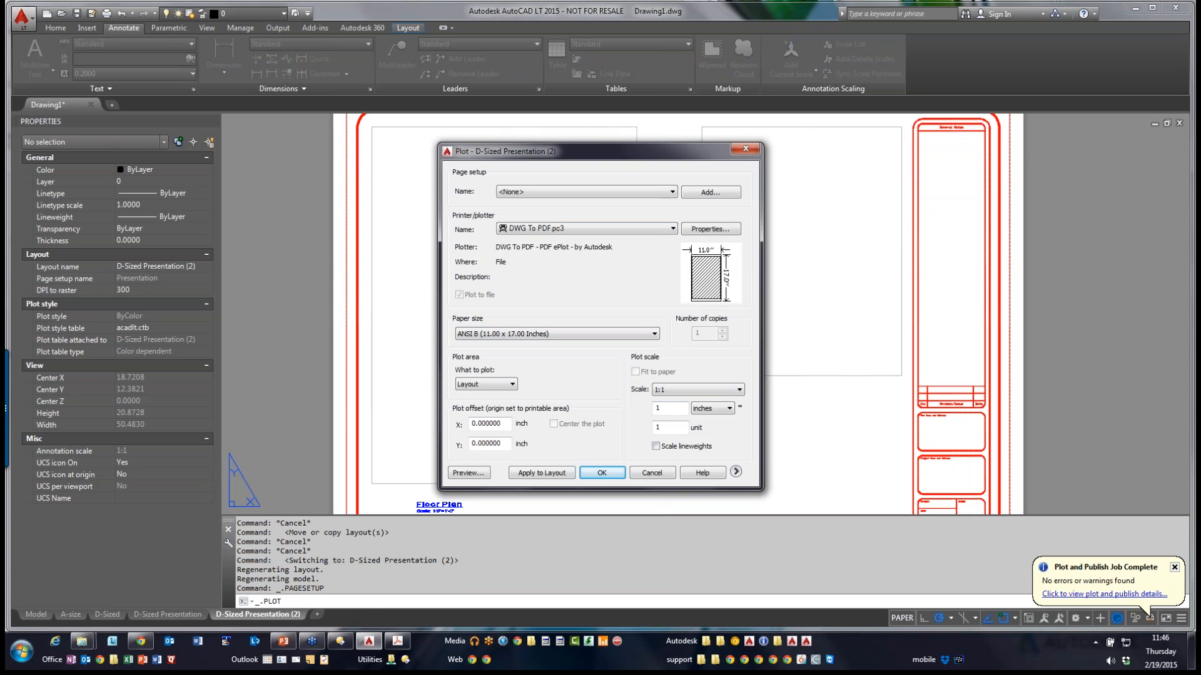
{"action": "left_click", "coordinate": [486, 384]}
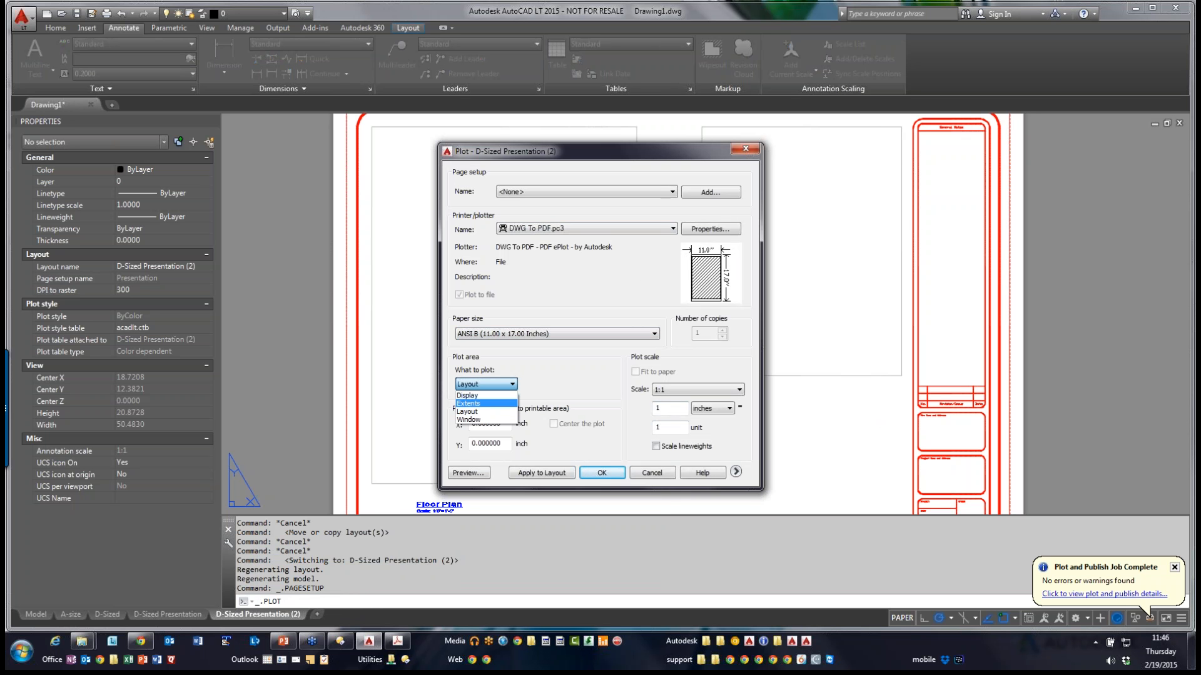
{"action": "left_click", "coordinate": [475, 403]}
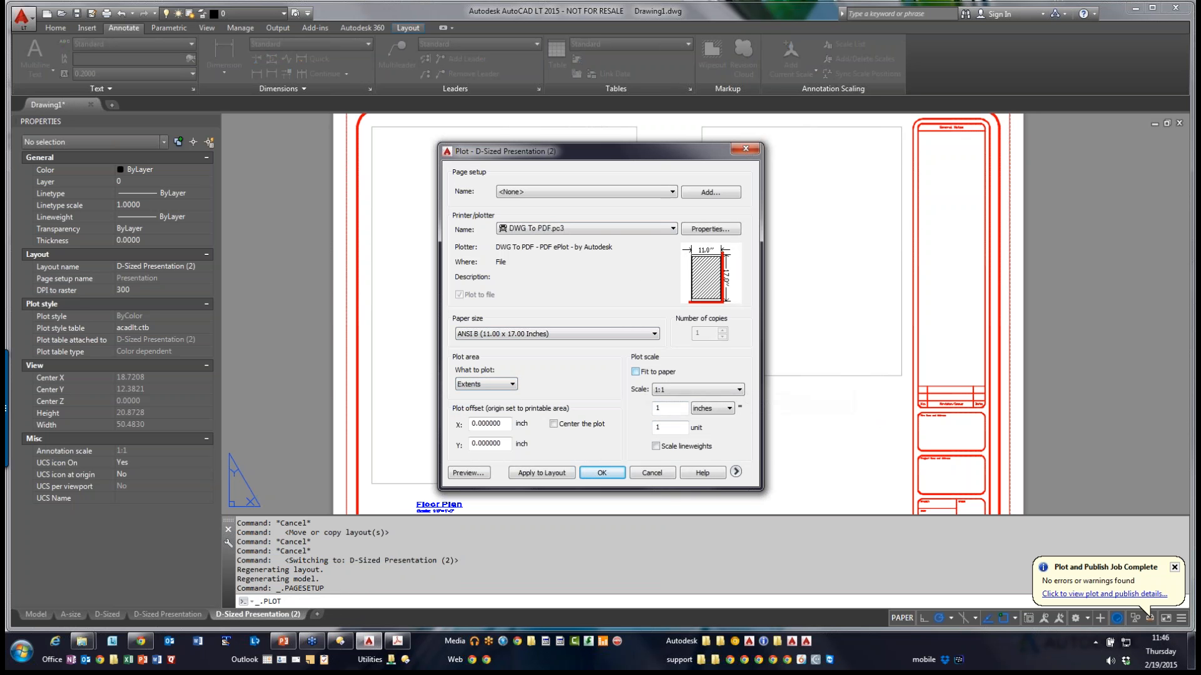
{"action": "left_click", "coordinate": [635, 372]}
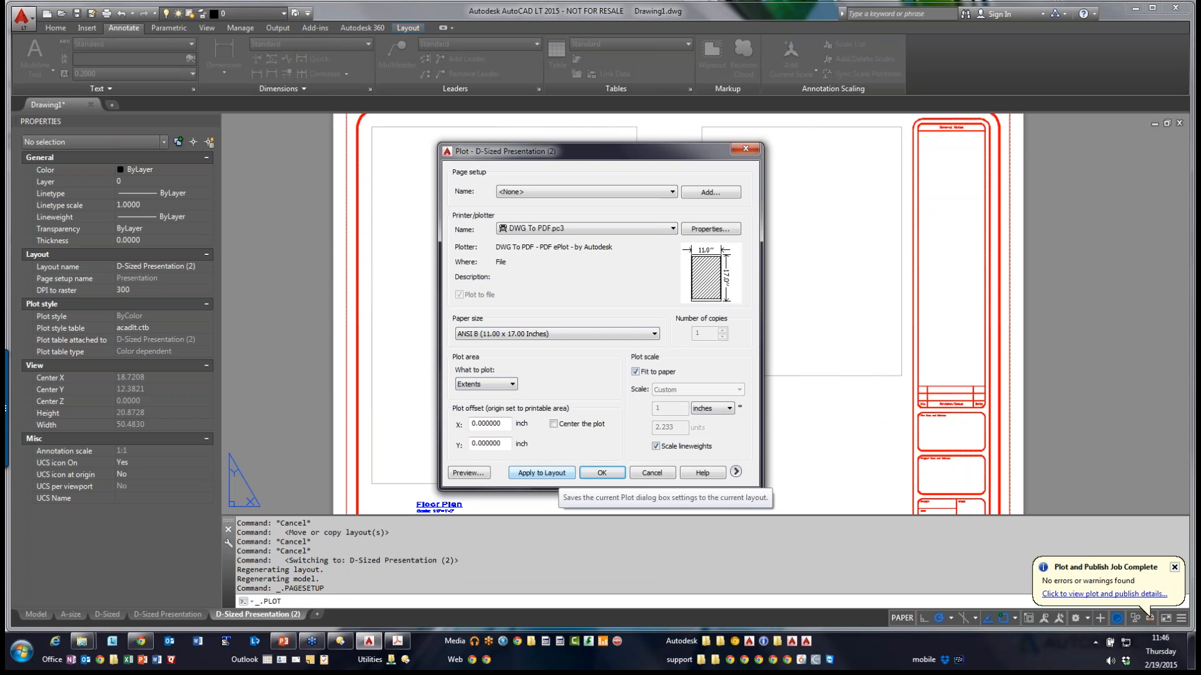
{"action": "left_click", "coordinate": [553, 473]}
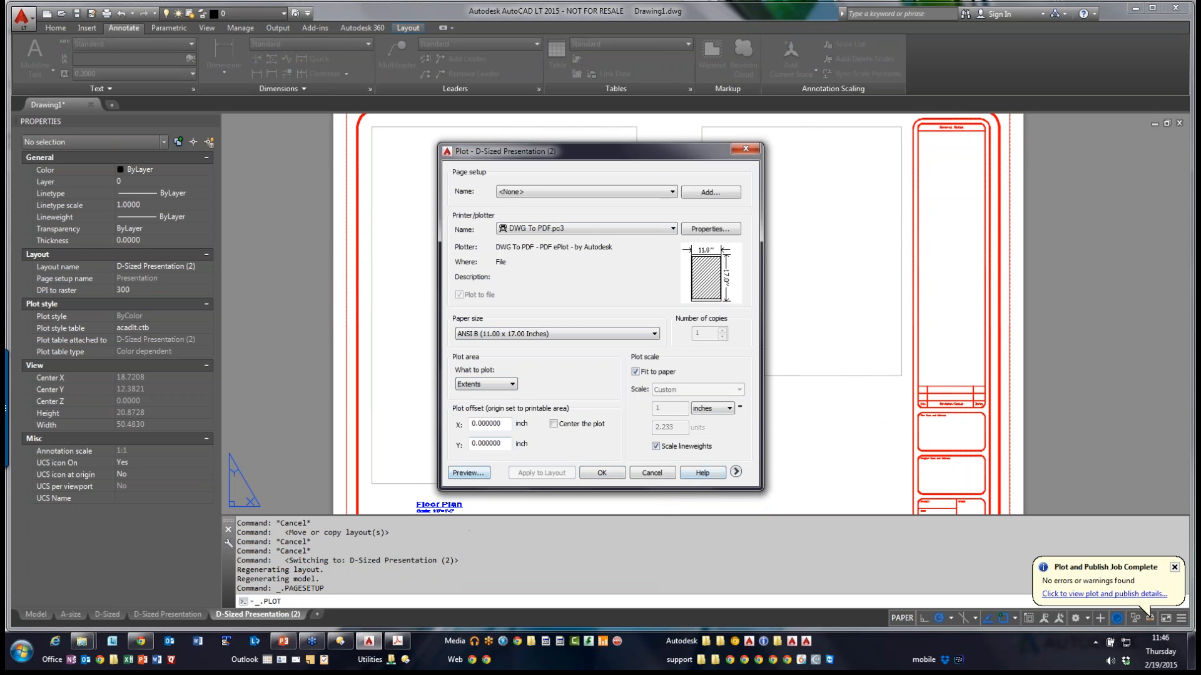
Step: Plot the copied layout to a PDF under the suggested file name and close the resulting PDF
{"action": "key", "text": "Return"}
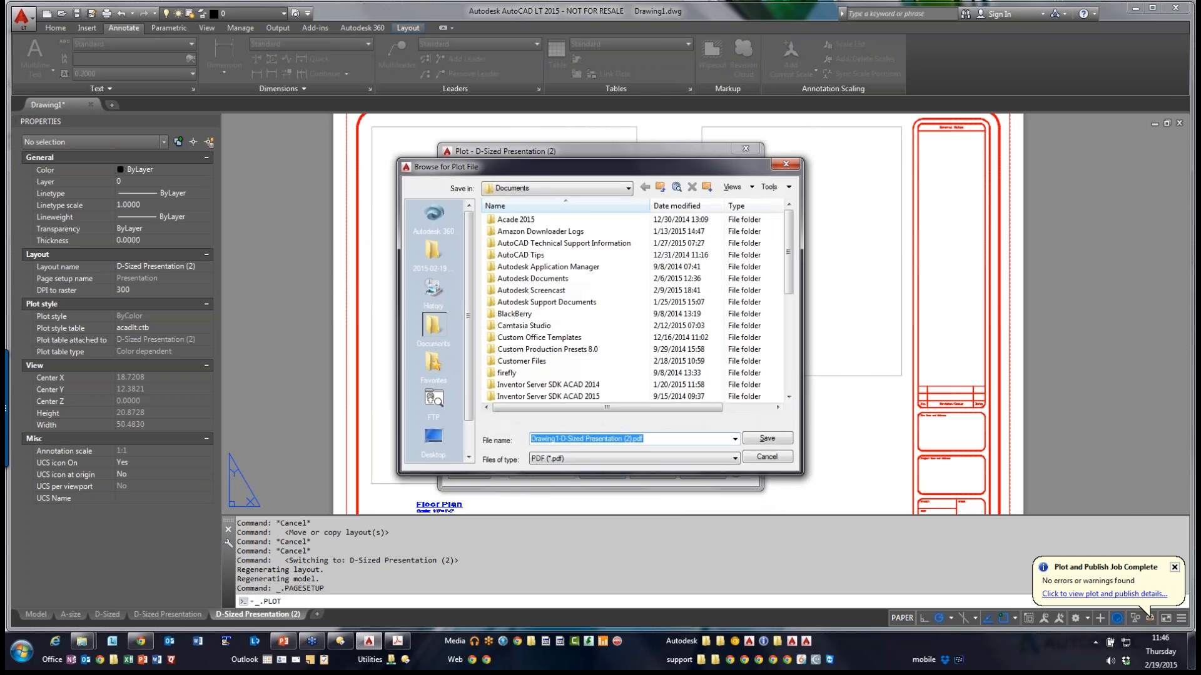
{"action": "key", "text": "Return"}
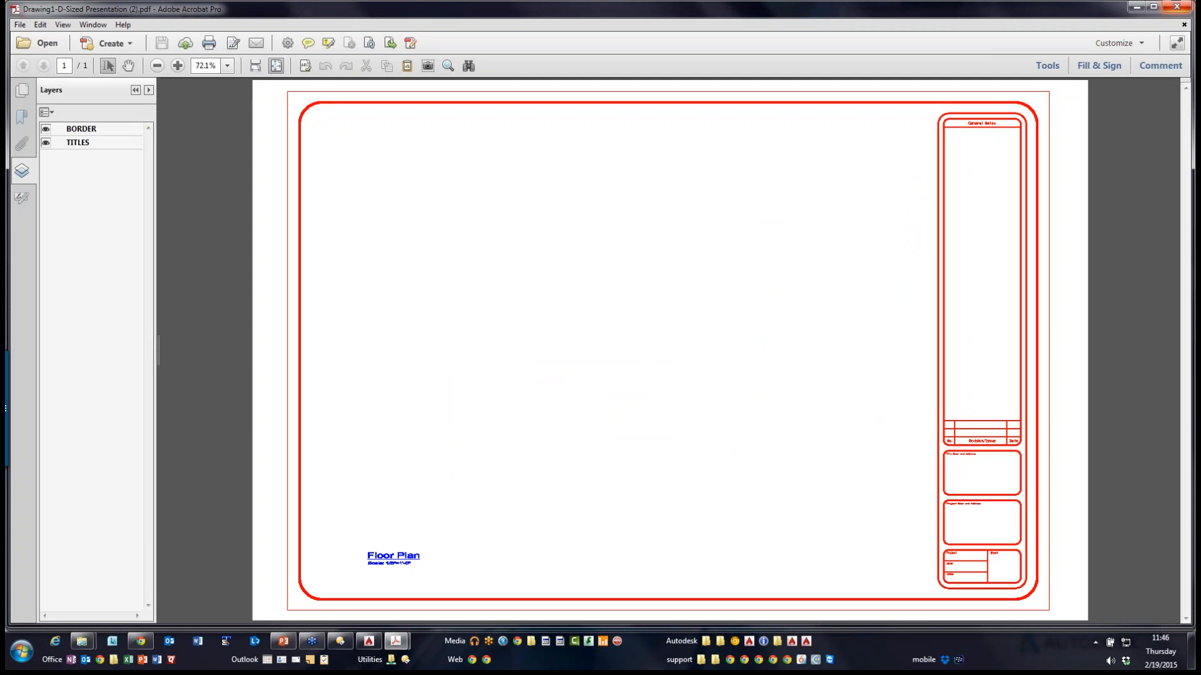
{"action": "left_click", "coordinate": [1173, 9]}
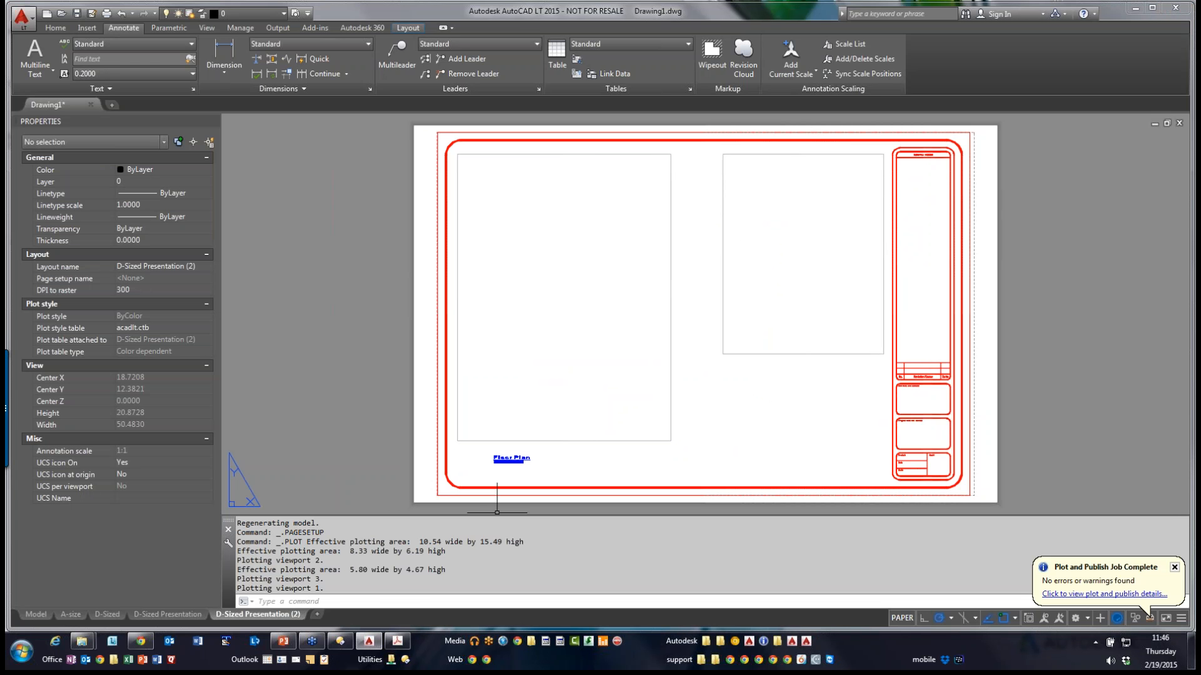
Step: Review the copied layout's page setup details in the Page Setup Manager
{"action": "right_click", "coordinate": [268, 614]}
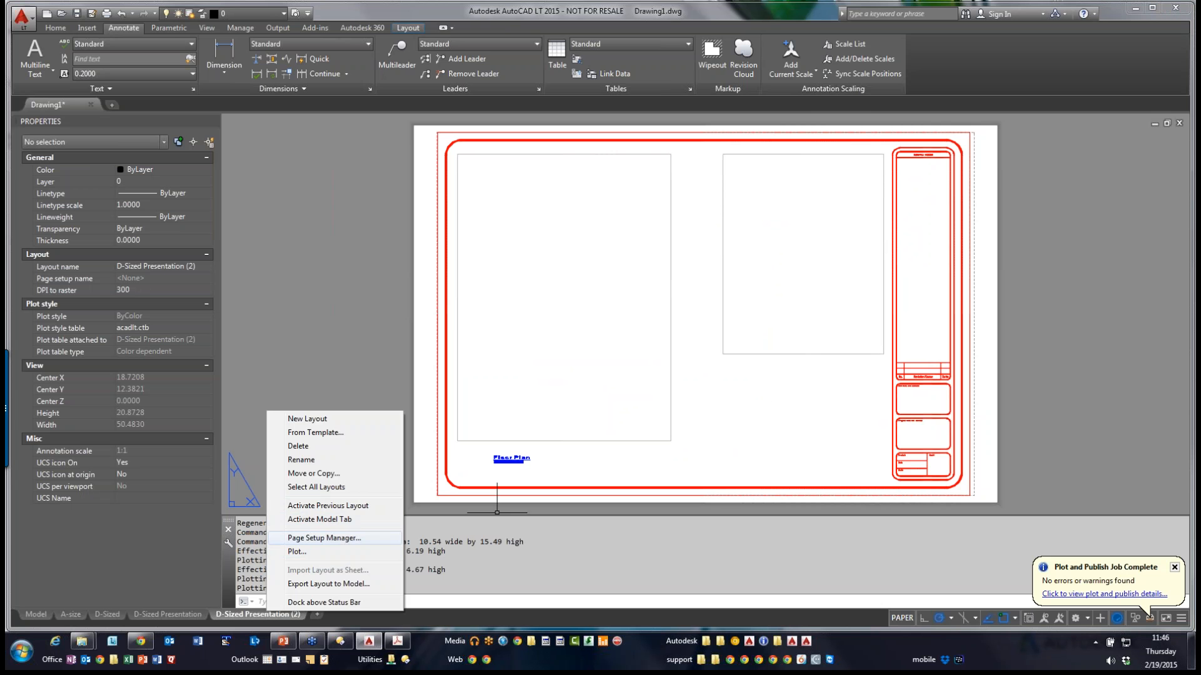
{"action": "left_click", "coordinate": [324, 538]}
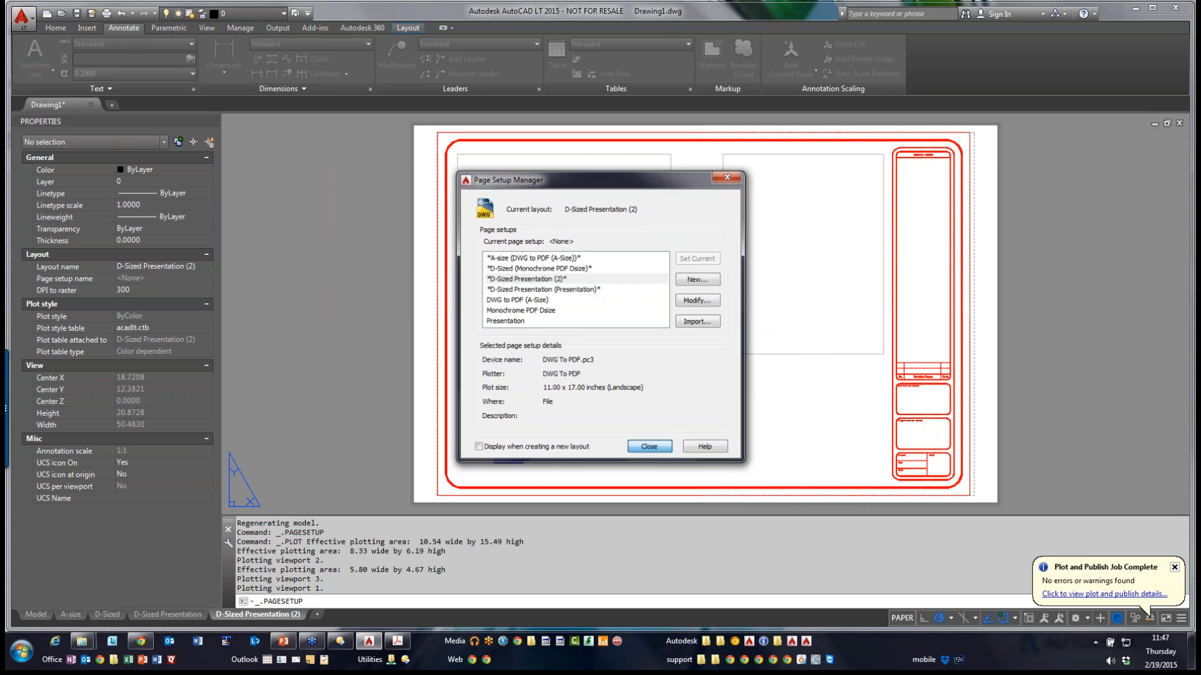
{"action": "left_click", "coordinate": [657, 448]}
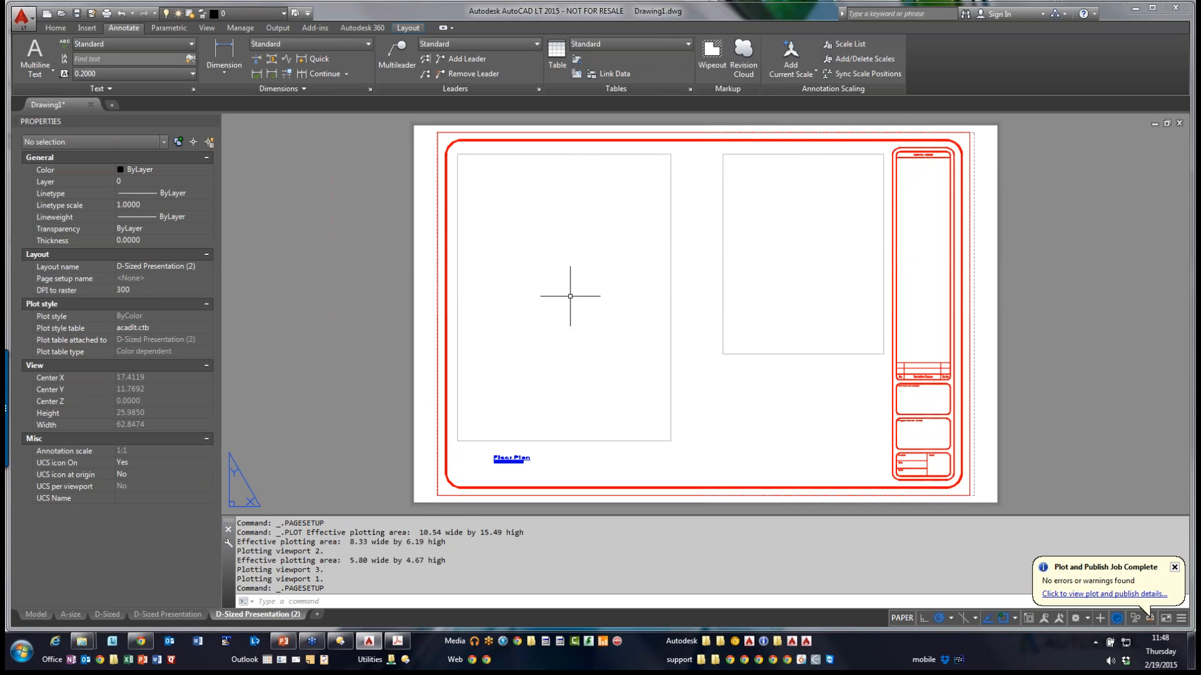
Step: Switch to Chrome and open the Without A Net blog (withoutanet.typepad.com/without_a_net/) in a new tab
{"action": "mouse_move", "coordinate": [141, 641]}
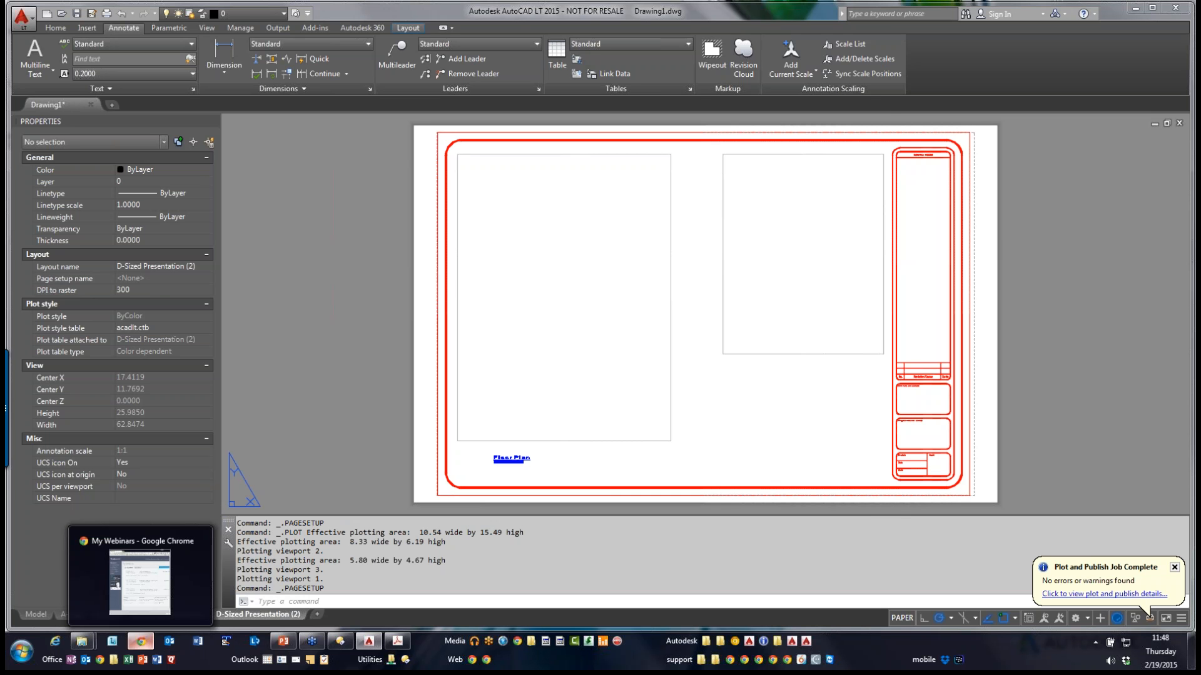
{"action": "left_click", "coordinate": [139, 581]}
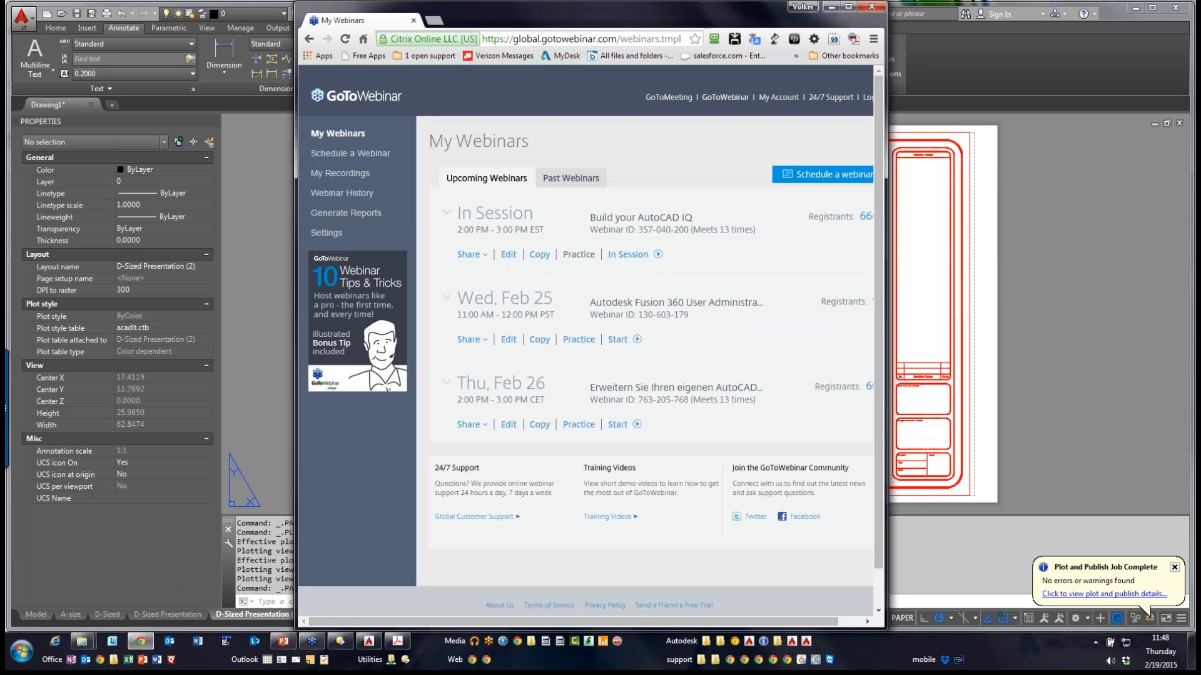
{"action": "left_click", "coordinate": [433, 21]}
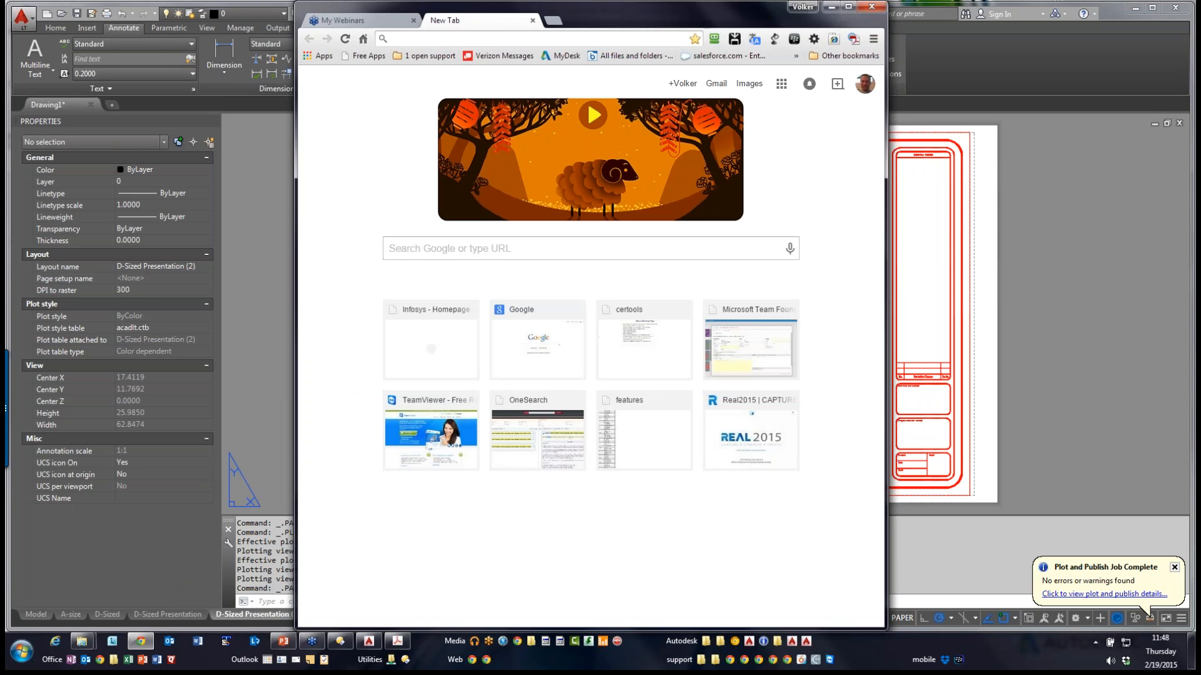
{"action": "type", "text": "without"}
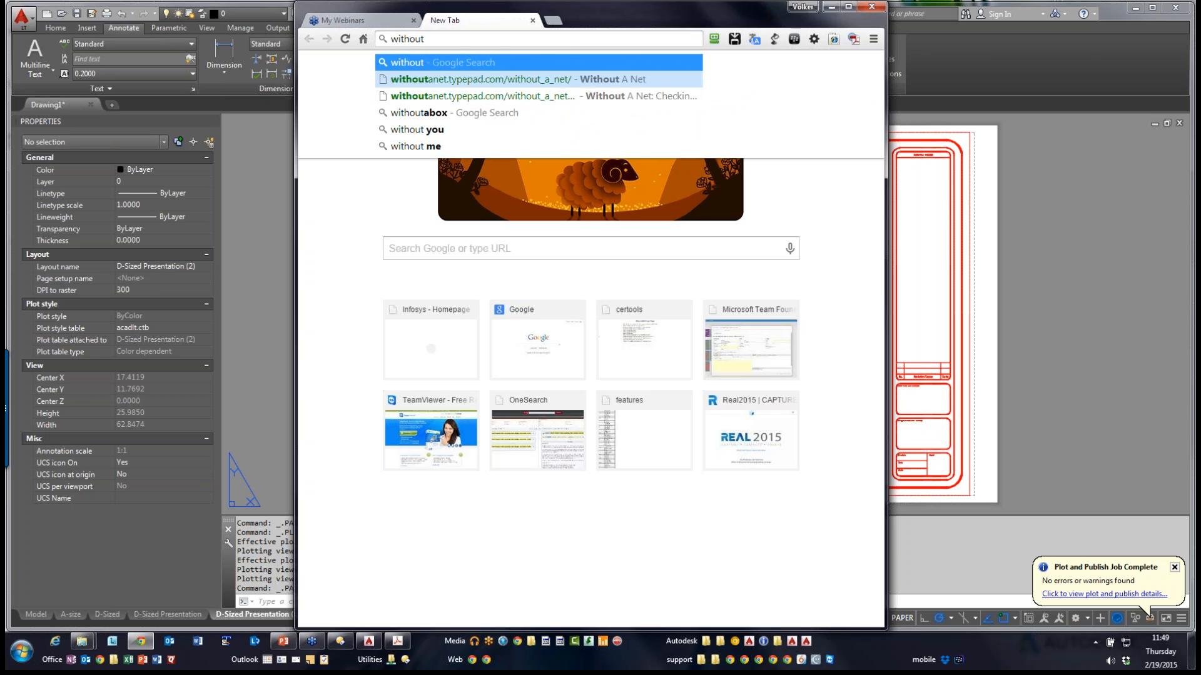
{"action": "left_click", "coordinate": [482, 79]}
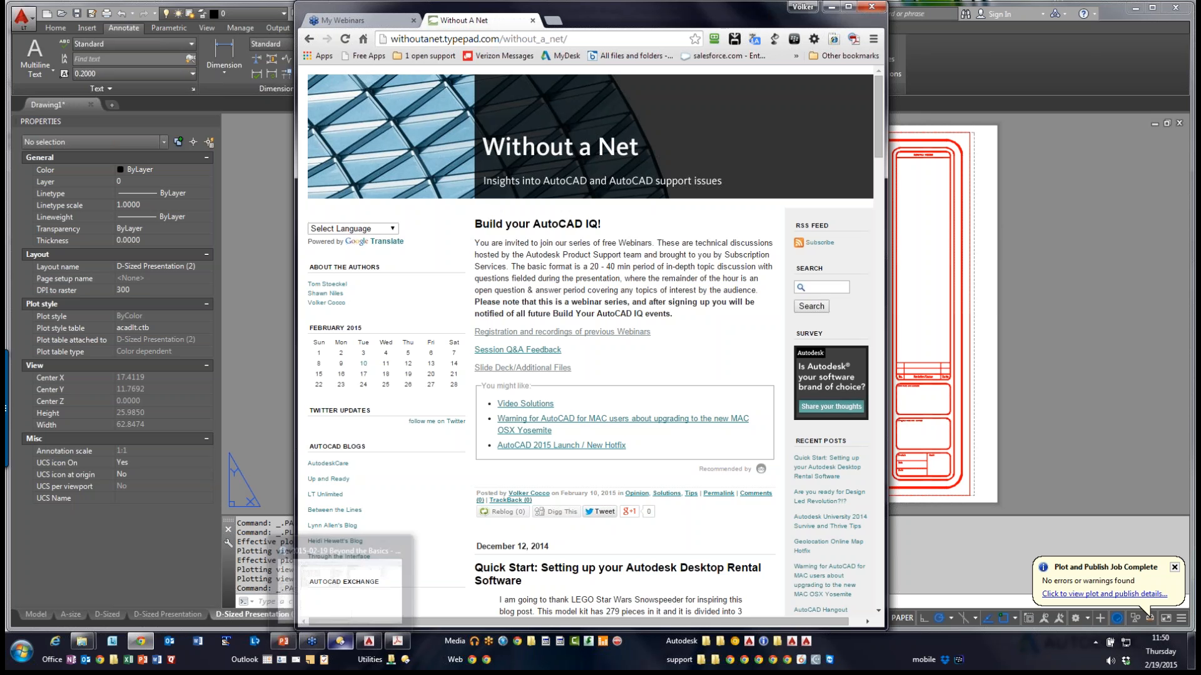
Step: Switch to PowerPoint, start the slide show from the current slide and advance to the Additional Resources slide
{"action": "left_click", "coordinate": [283, 641]}
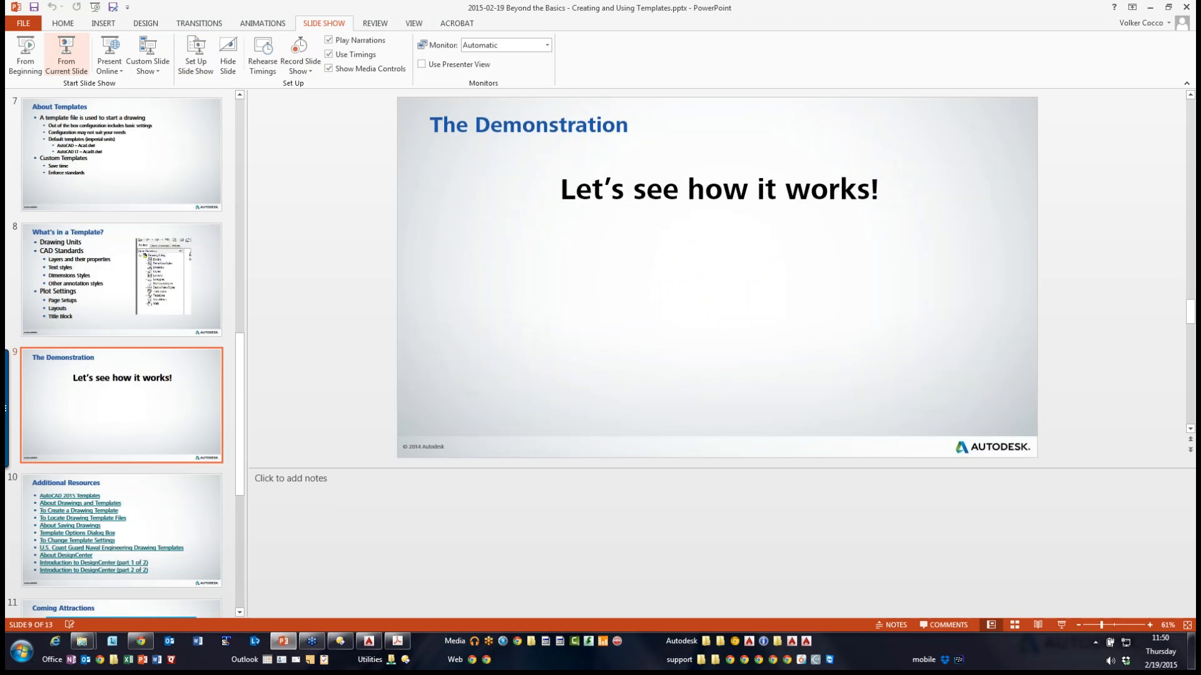
{"action": "left_click", "coordinate": [66, 55]}
{"action": "key", "text": "Right"}
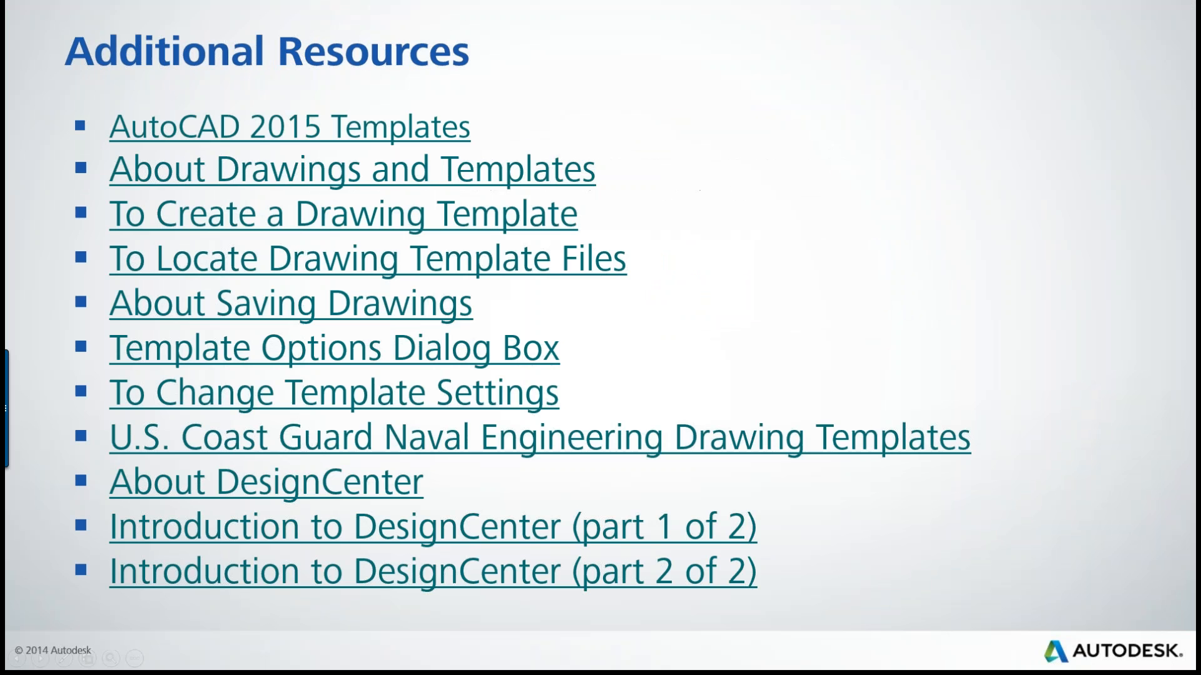